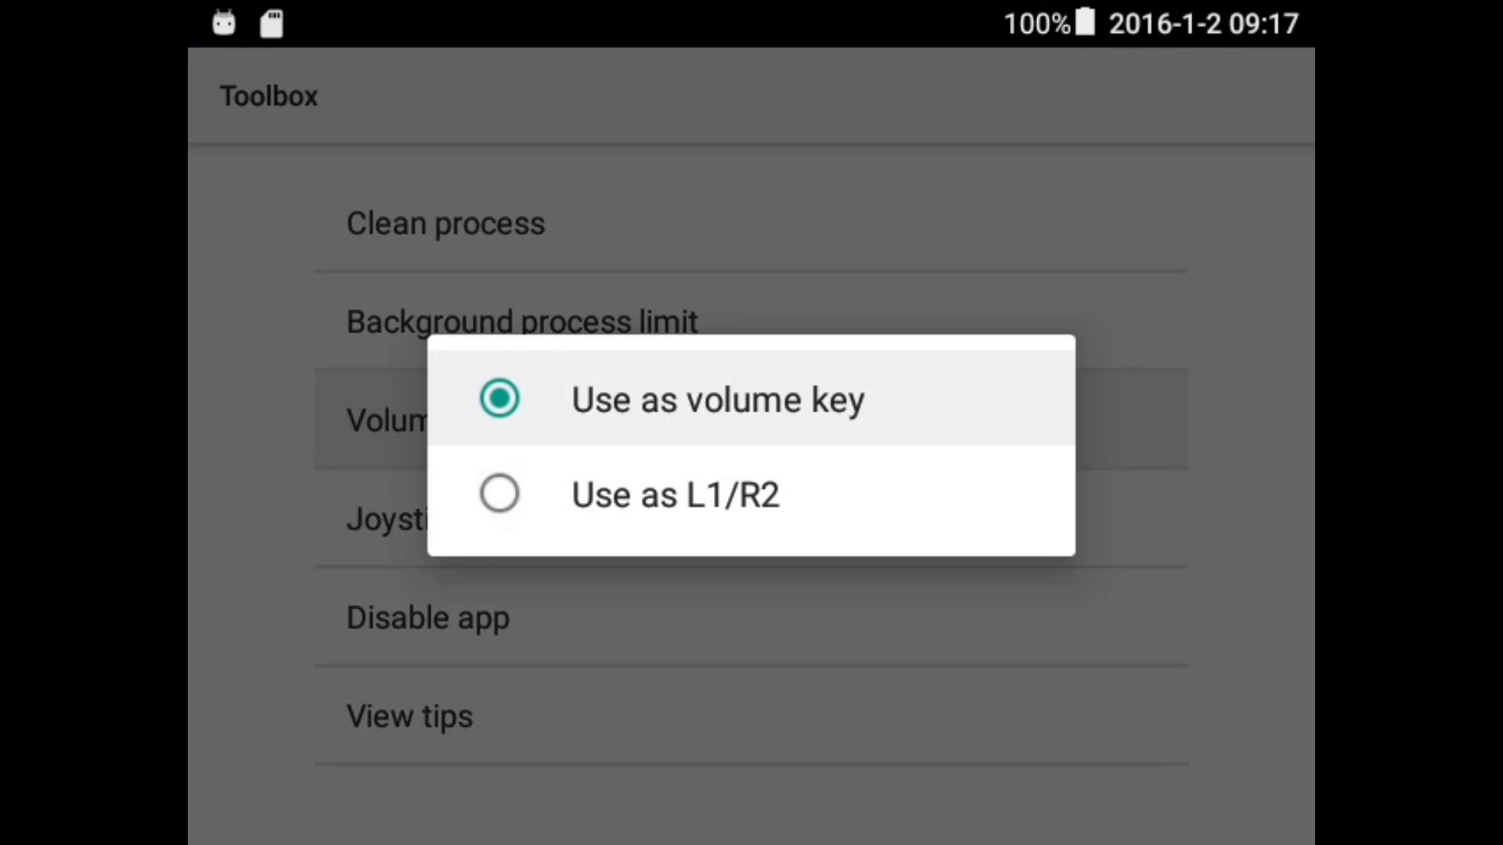
Step: Keep the volume keys controlling volume, closing their choices unchanged
key(Down)
key(Up)
key(Return)
Step: Review the joystick mode choices, where analog square is selected, and close them
key(Down)
key(Return)
key(Down)
Step: Bring up the usage tips and scroll to their last line
key(Return)
key(Down)
key(Down)
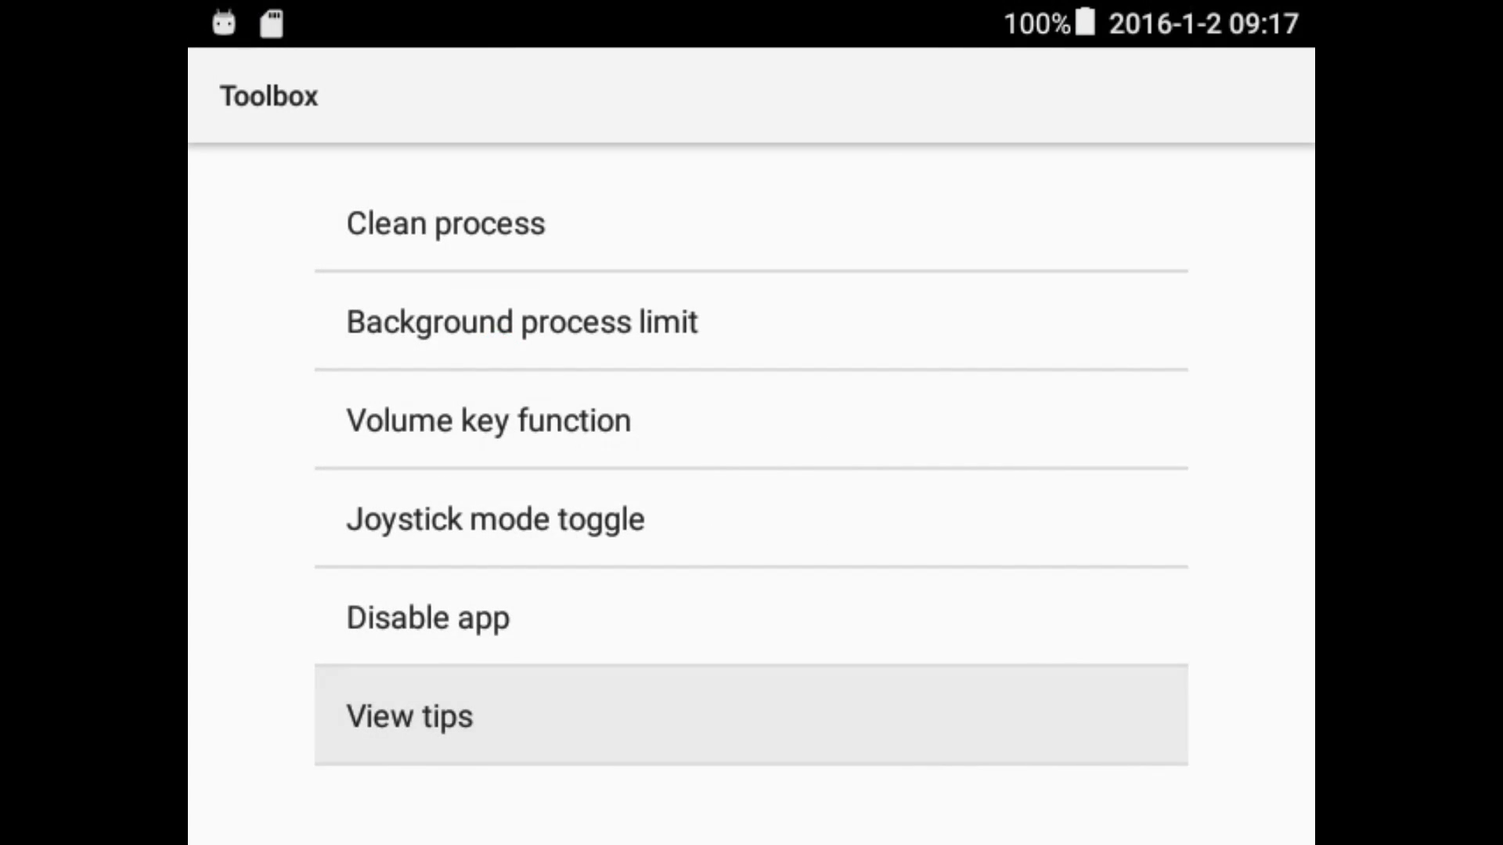
key(Return)
key(Down)
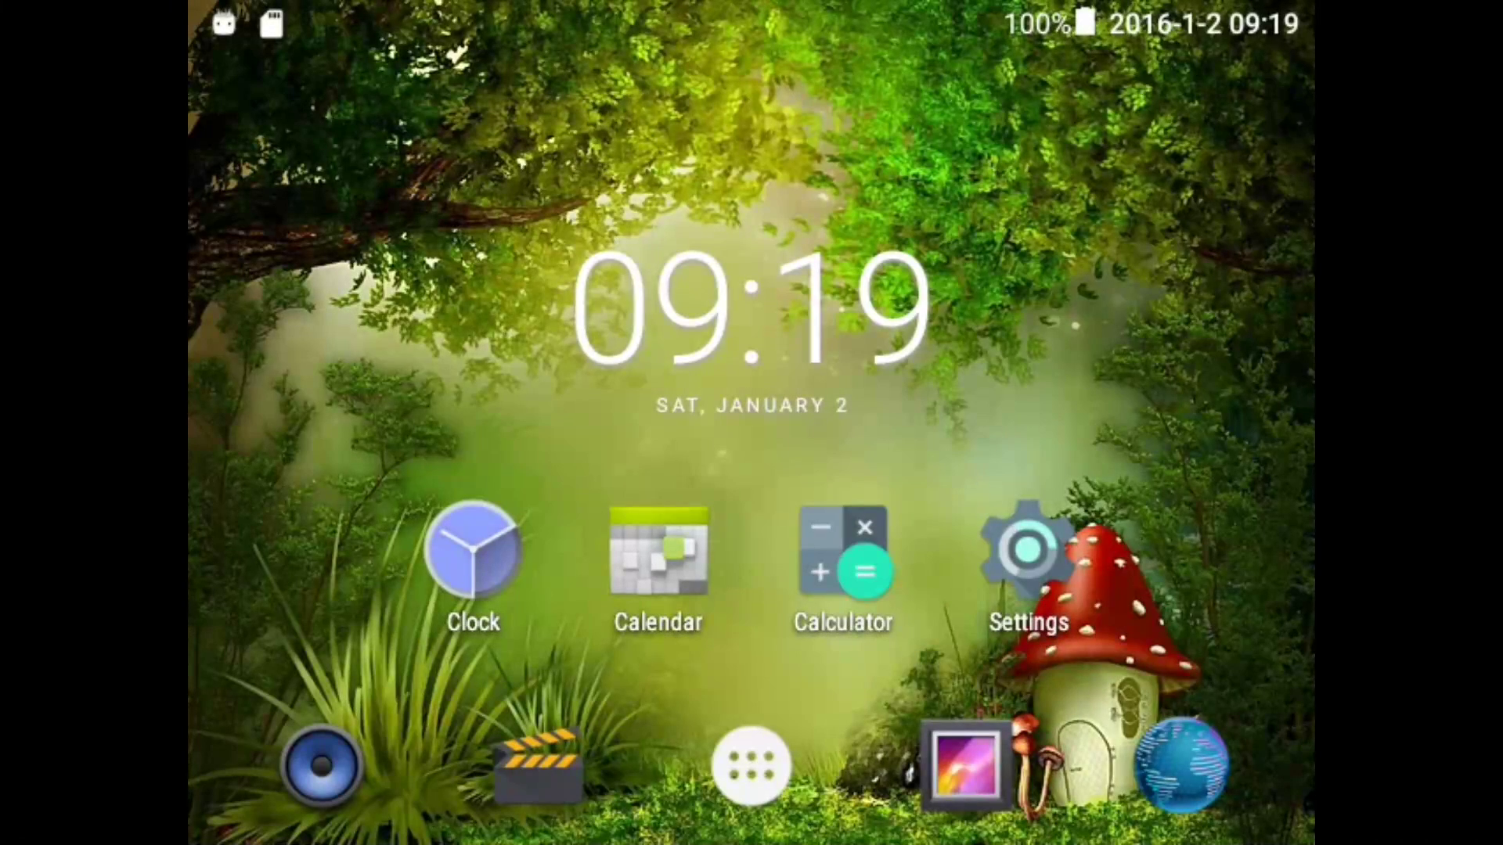
Step: Open and close the full list of installed apps from the home screen
key(Down)
key(Down)
key(Right)
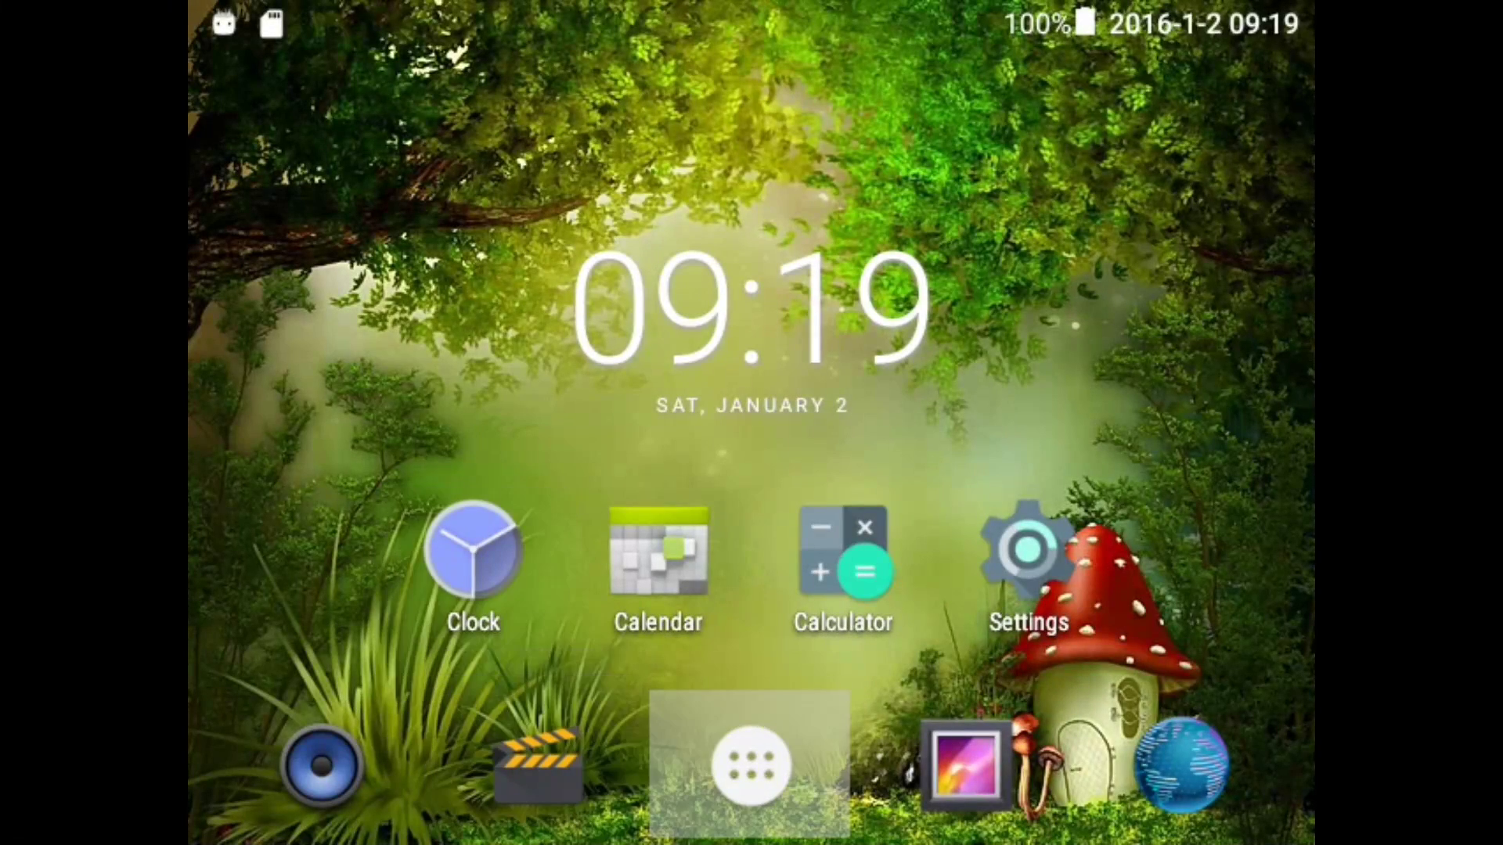
key(Return)
key(Escape)
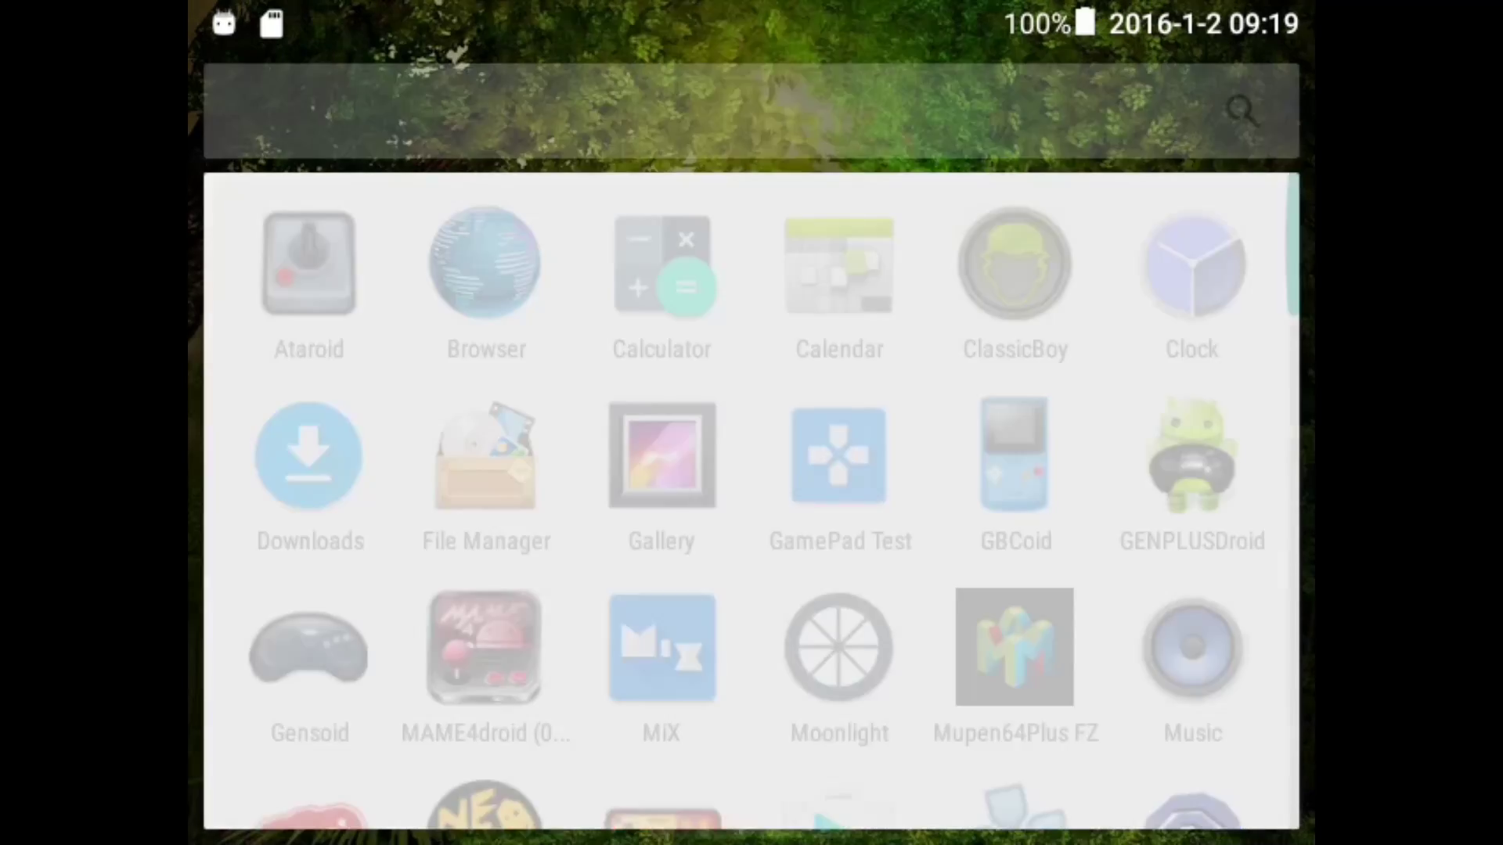
key(Return)
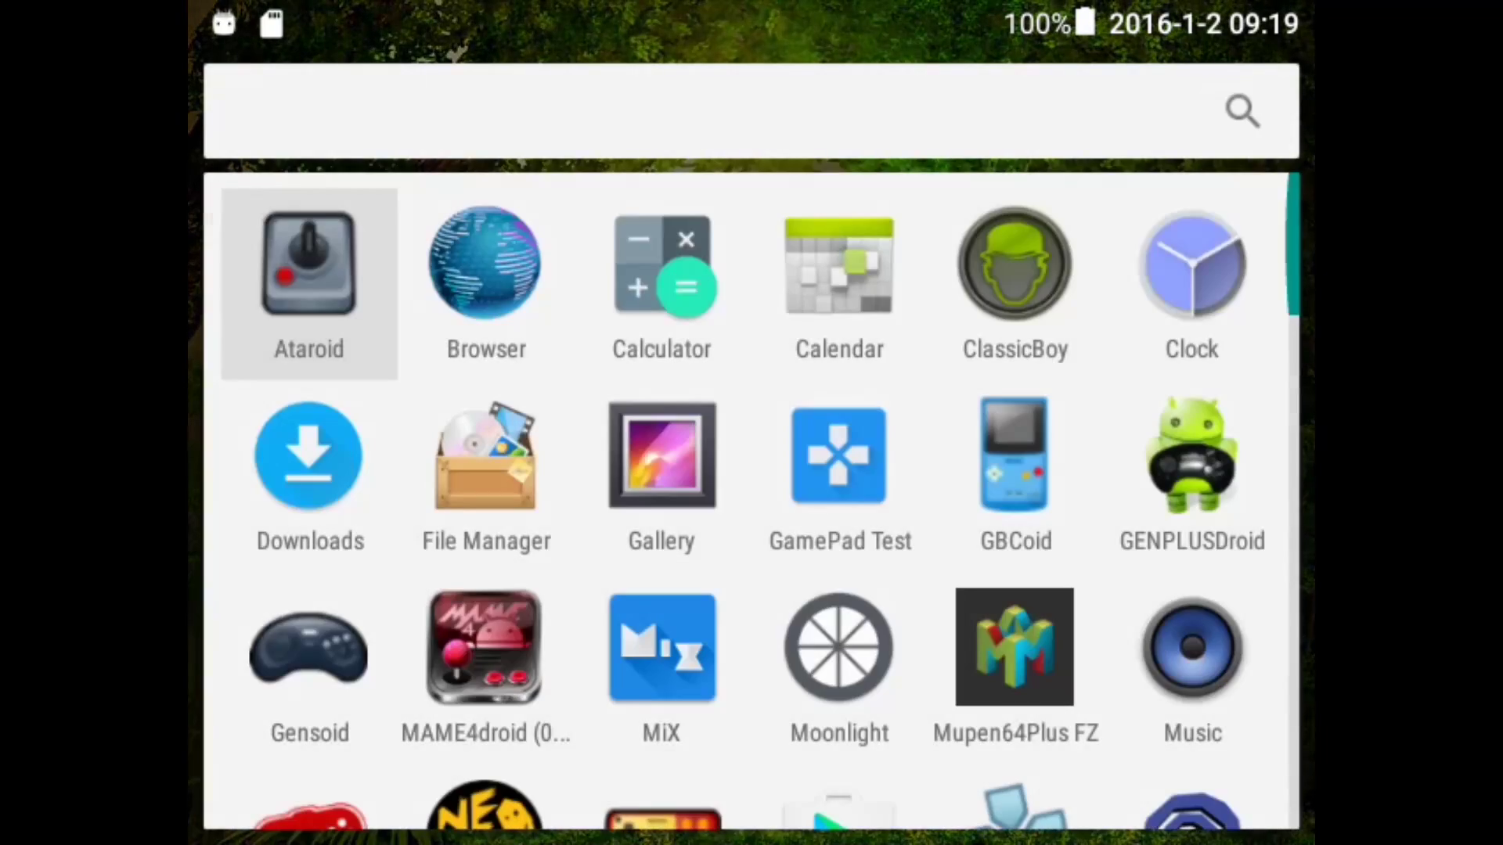
key(Escape)
Step: Search the installed apps, launch Downloads and dismiss the app chooser
click(718, 127)
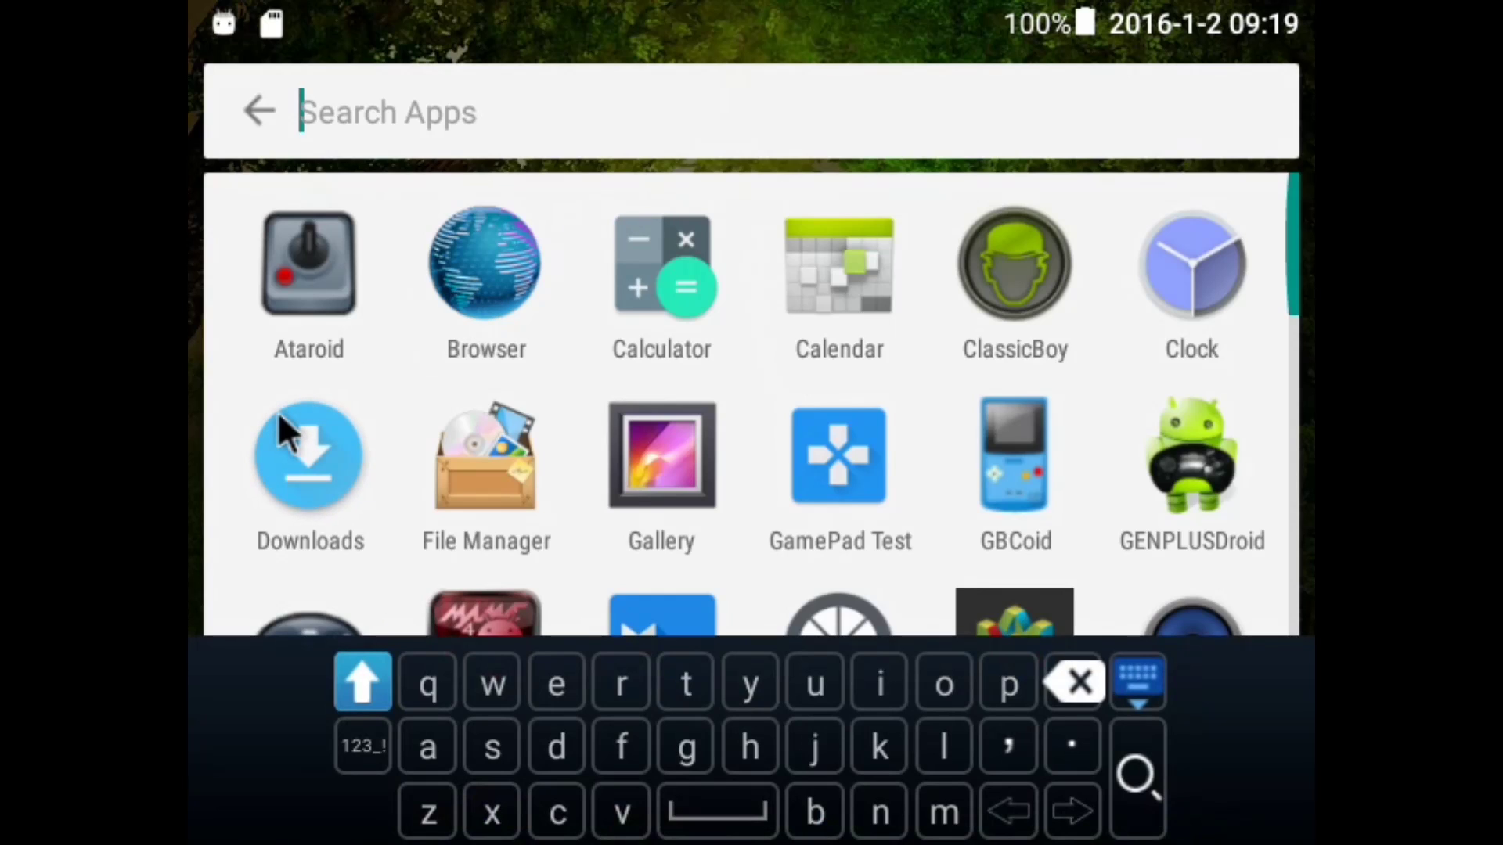
click(282, 429)
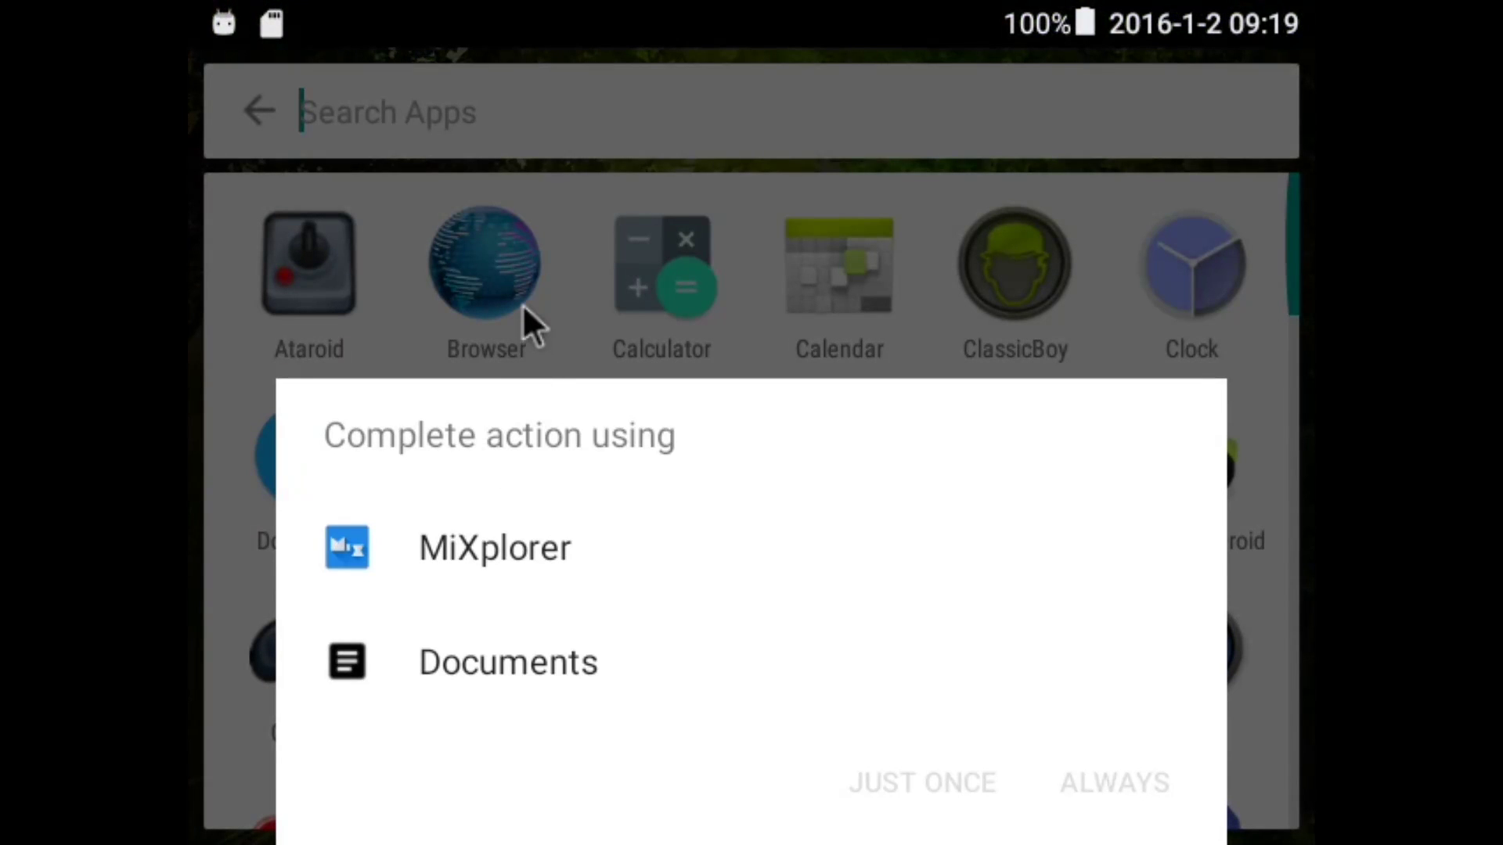
click(522, 304)
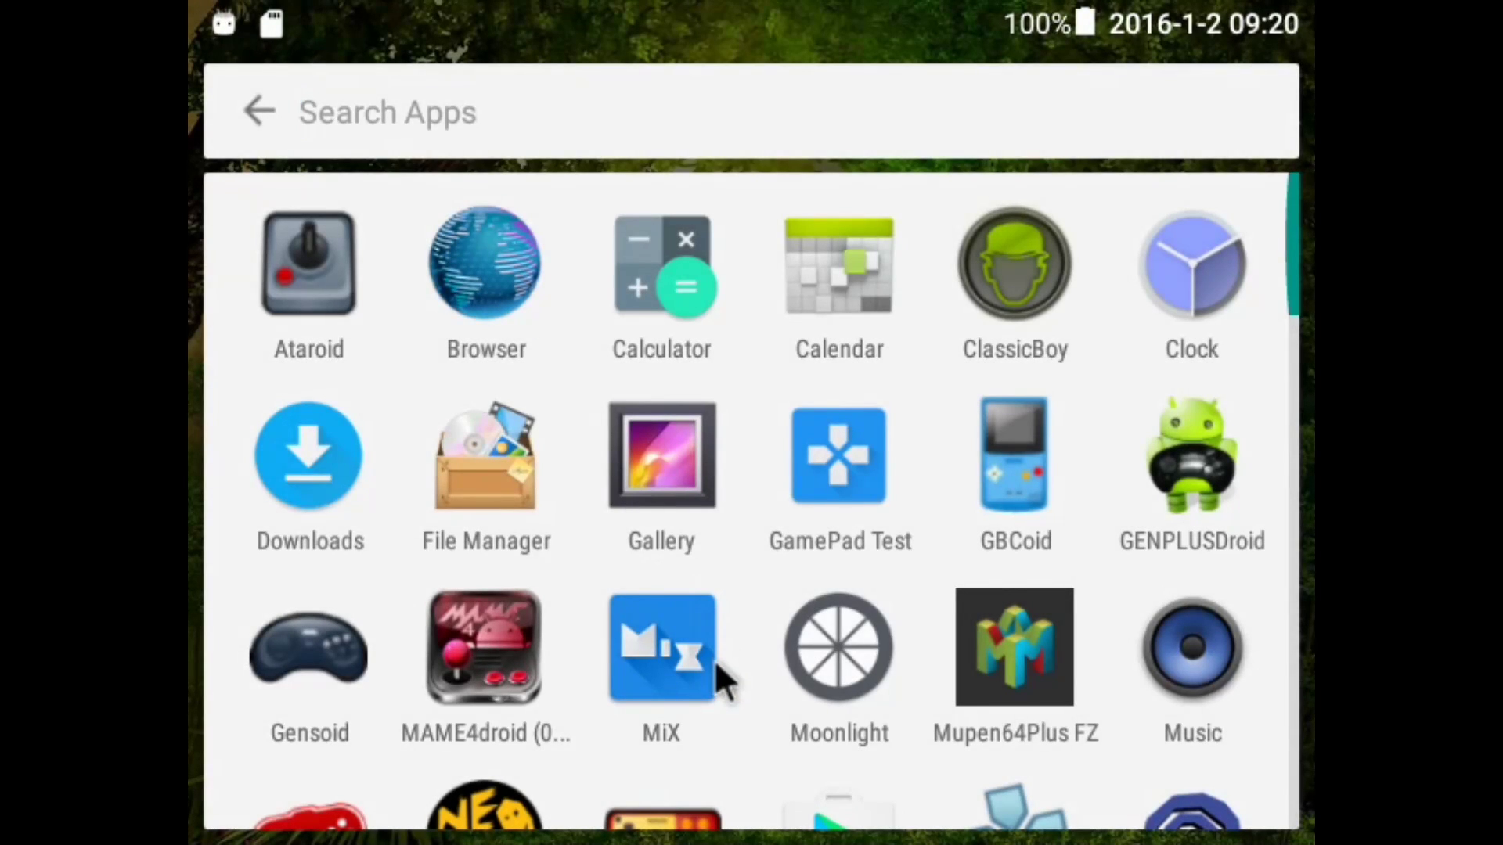
Step: Open MiX on the storage folder list, check its bookmarks, then show recent apps
click(626, 680)
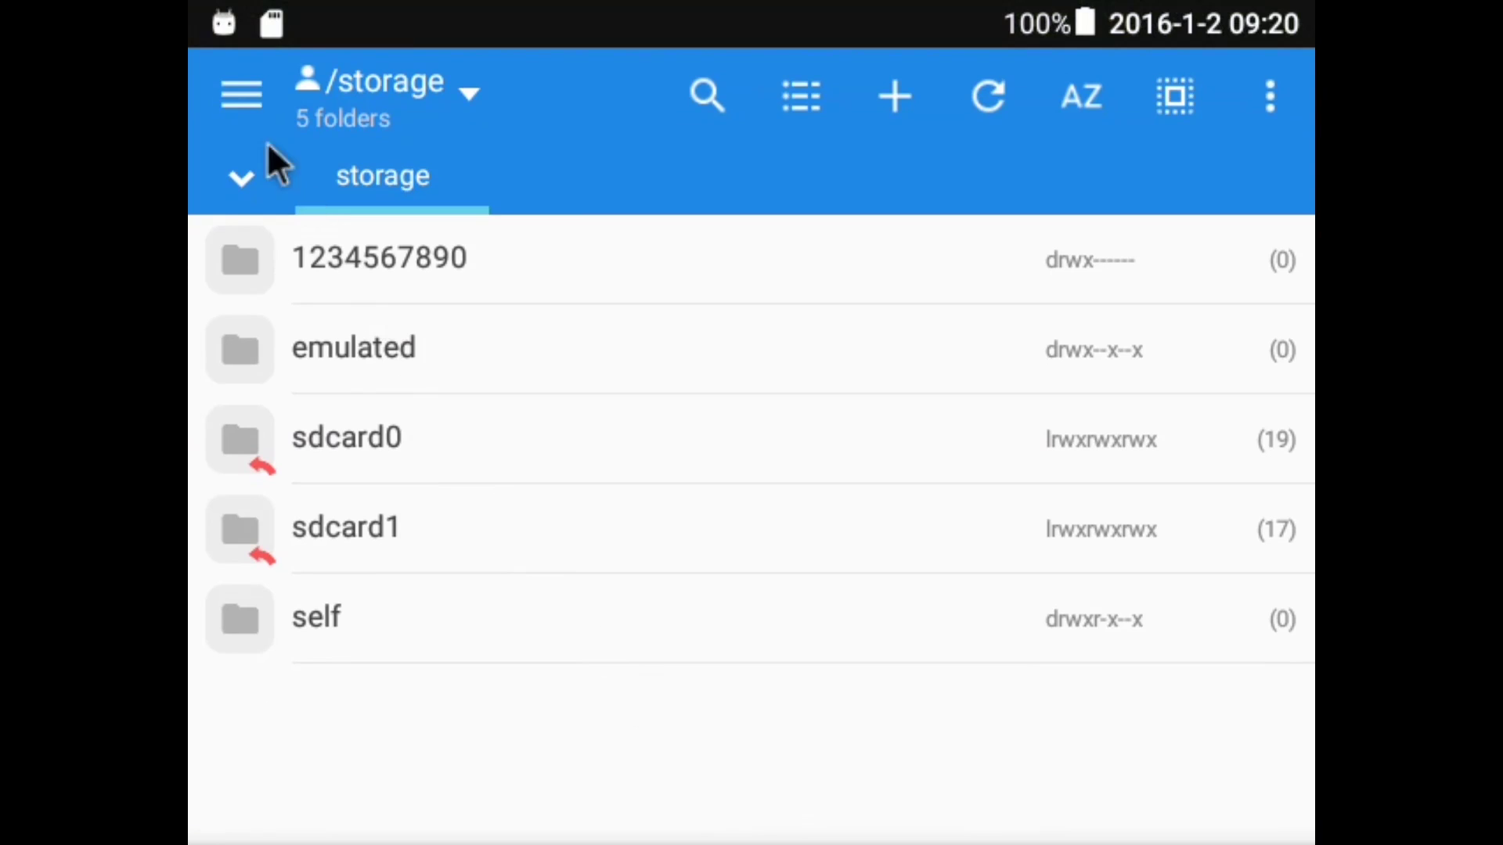
click(200, 59)
key(Escape)
key(alt+Tab)
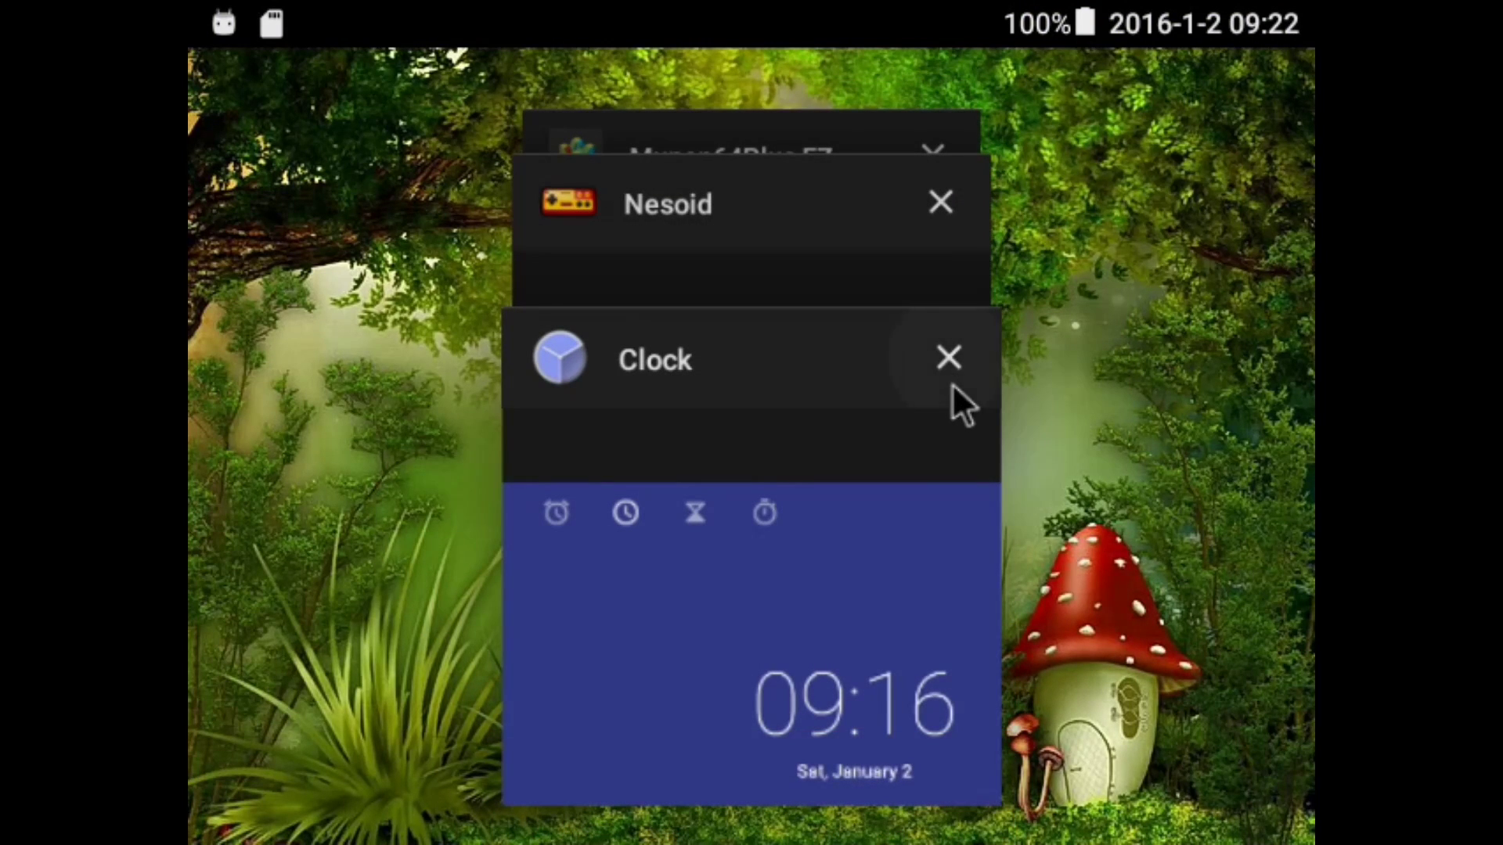
Step: Close the Clock and Nesoid cards and swipe Mupen64Plus FZ off to the right
click(952, 385)
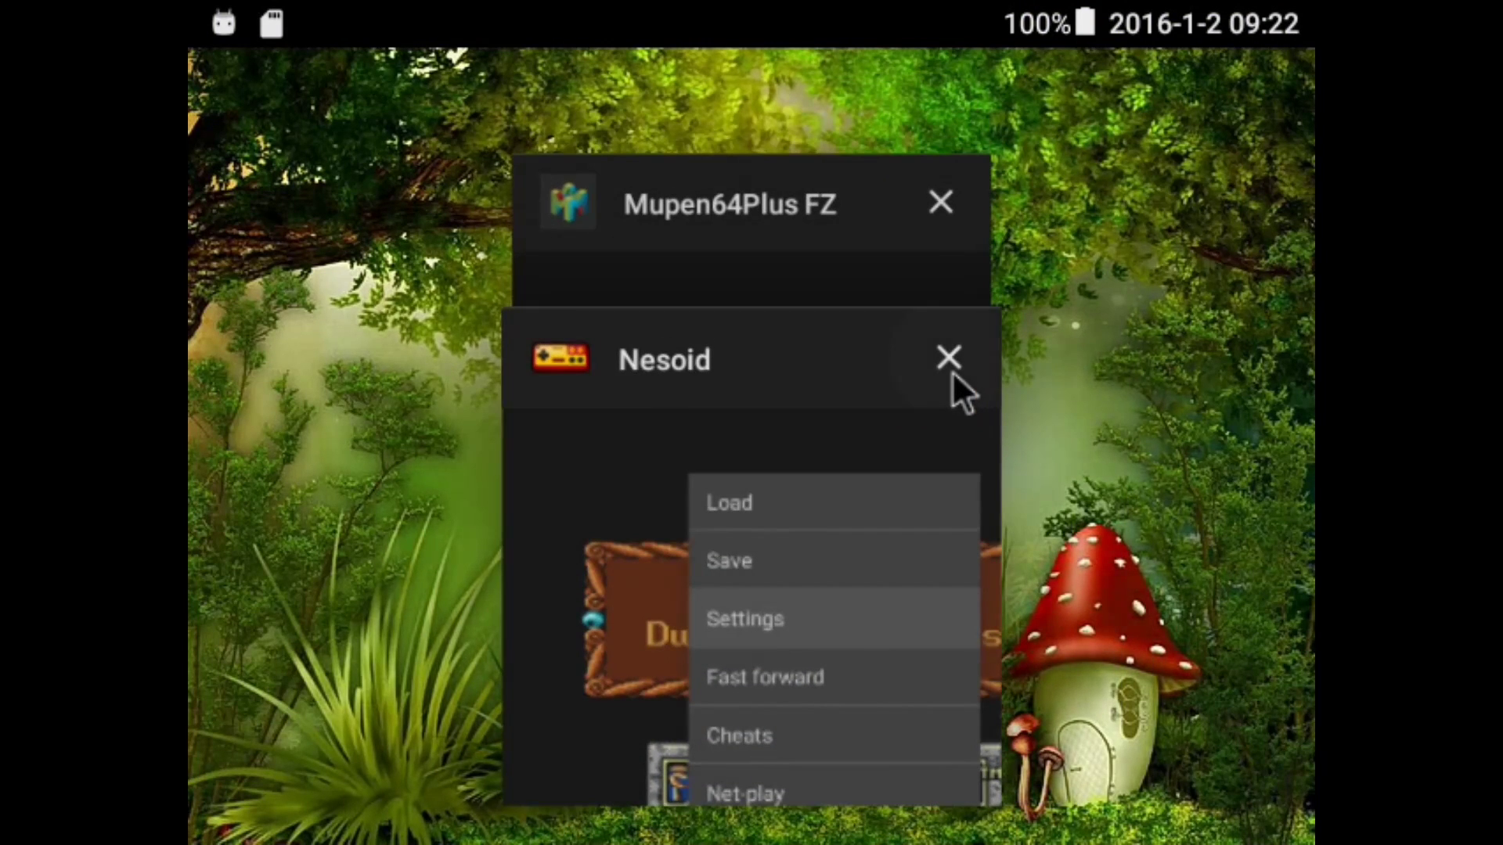
click(949, 359)
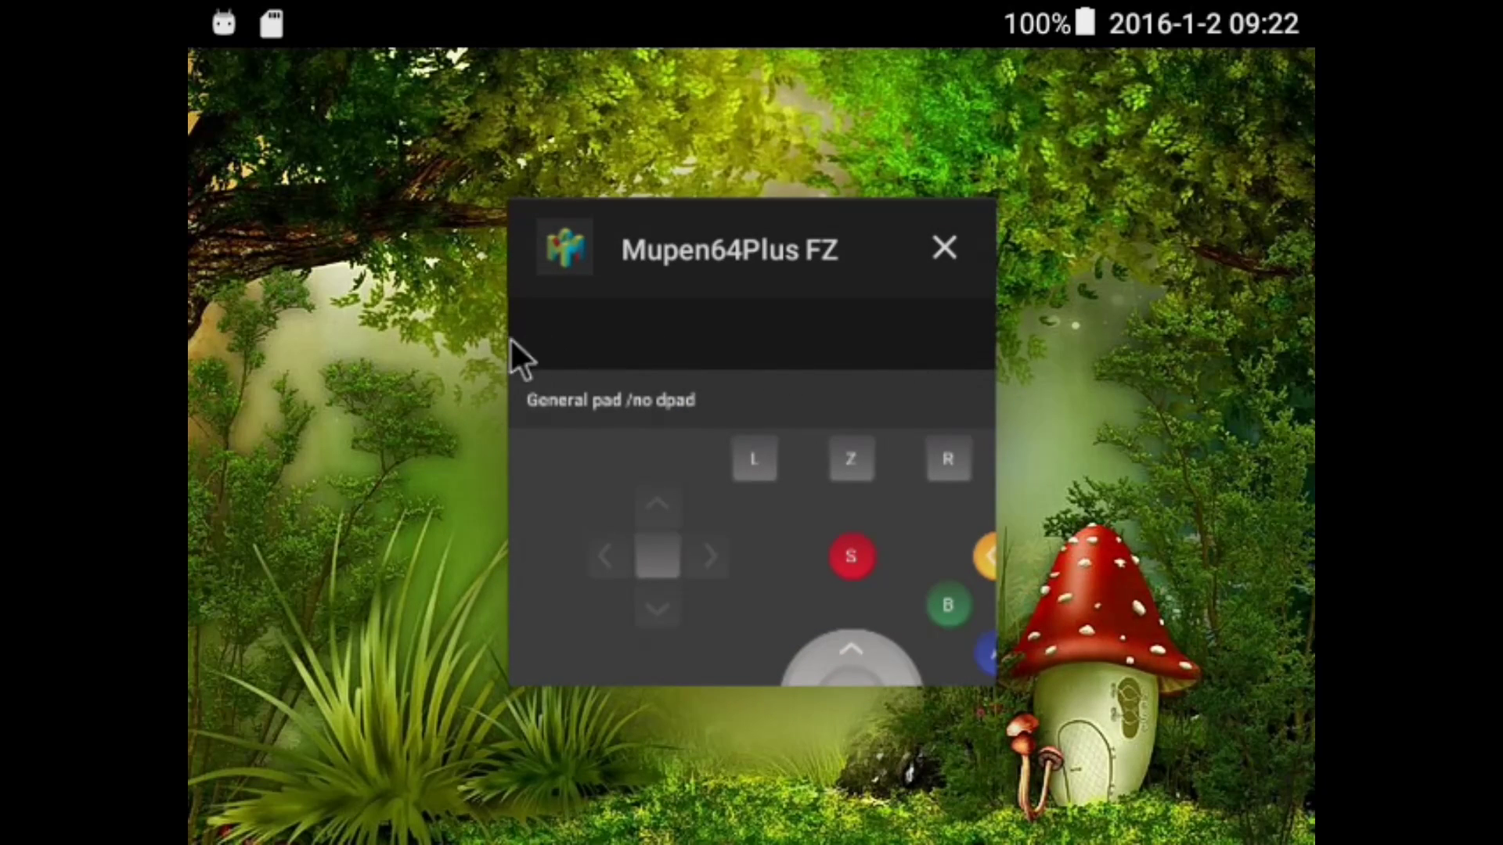
drag(521, 358, 454, 295)
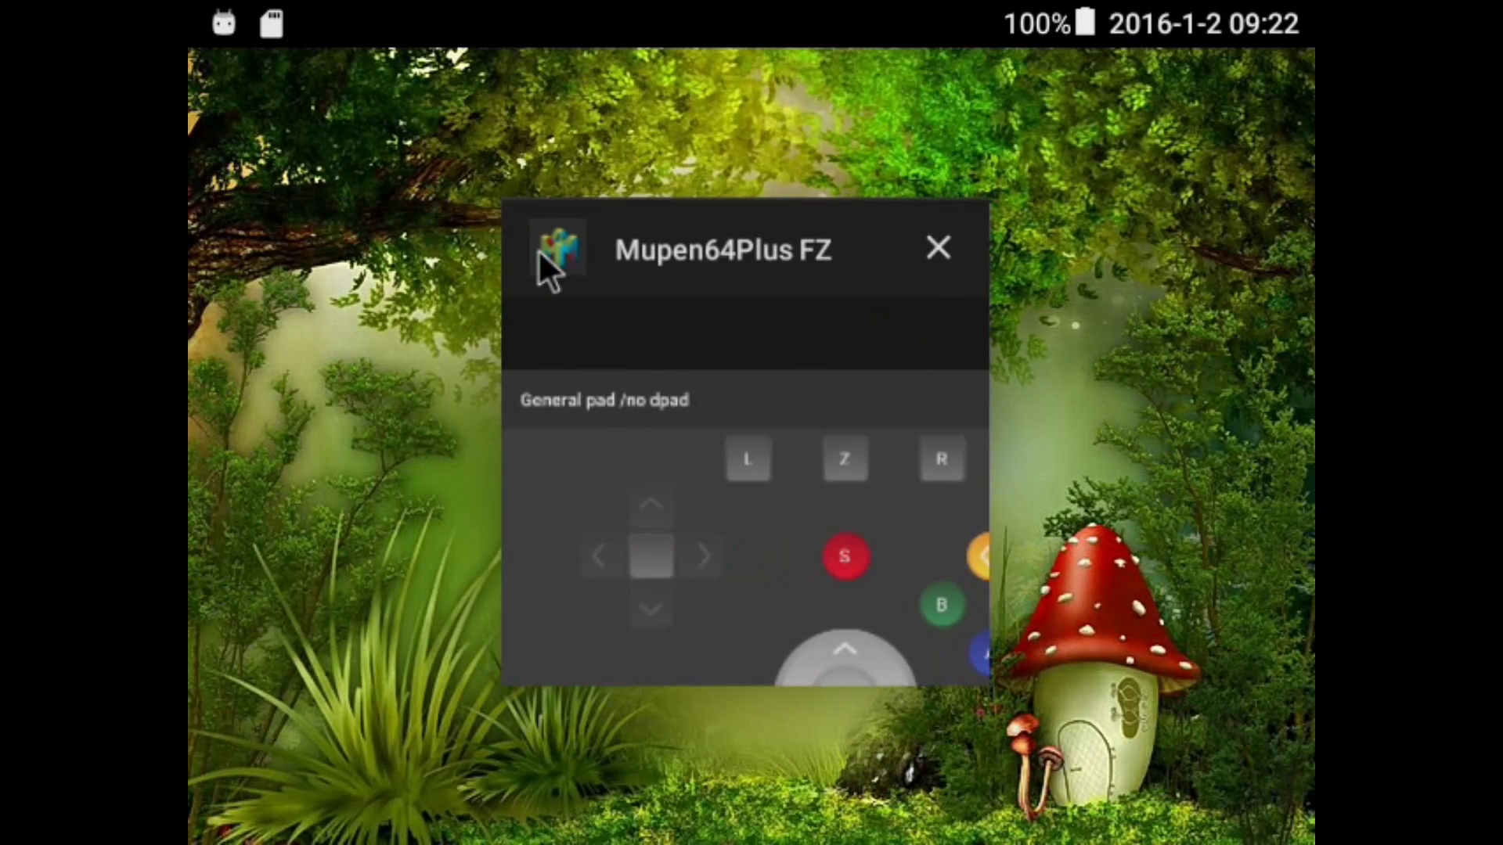
drag(546, 268, 1308, 268)
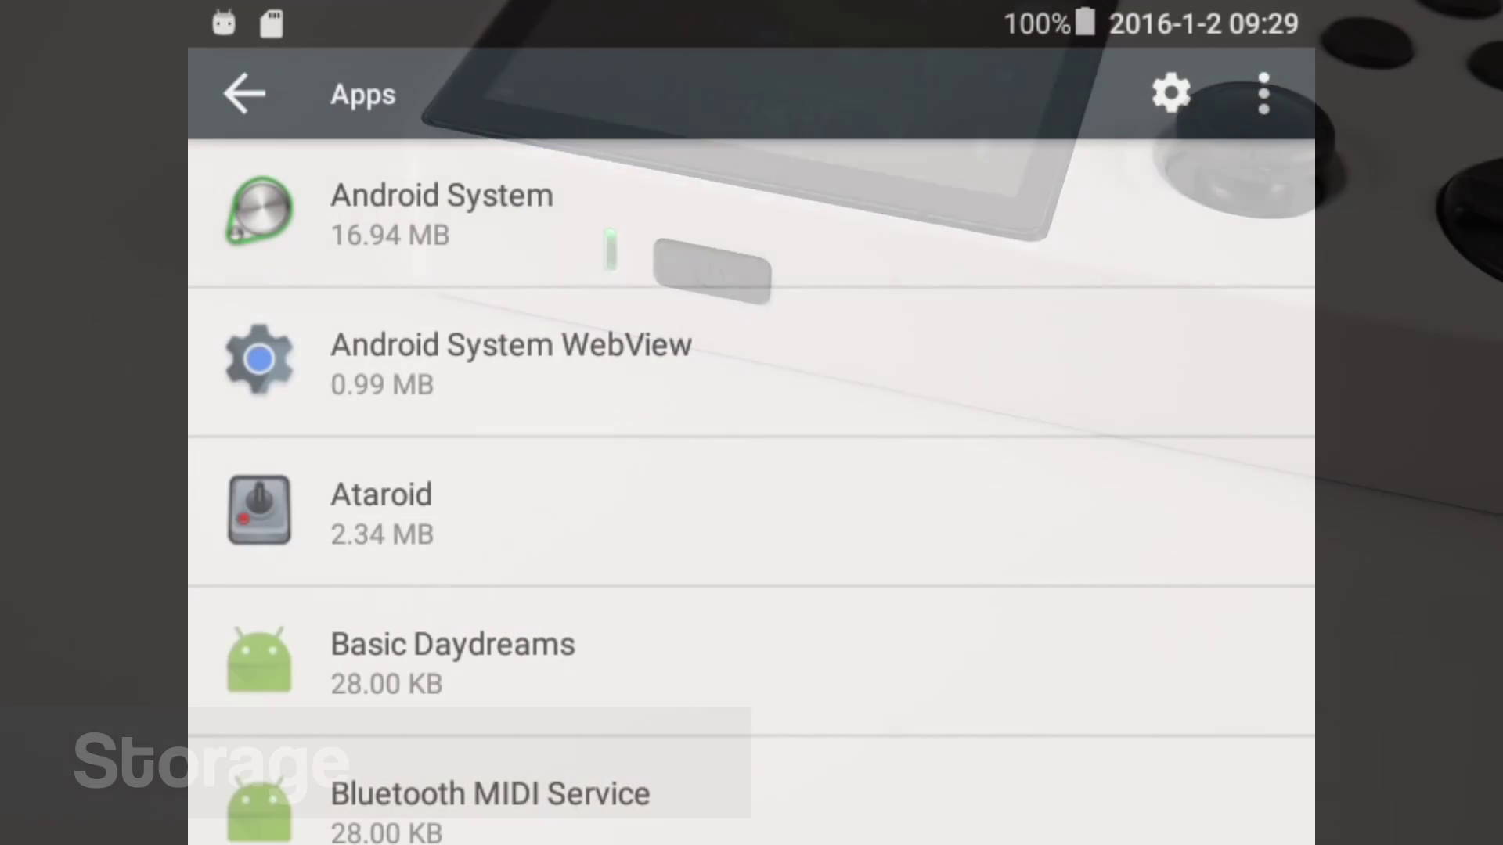
Step: Step down the apps sorted by storage size, from RetroArch at 455 MB
key(Down)
key(Down)
key(Down)
key(Down)
key(Down)
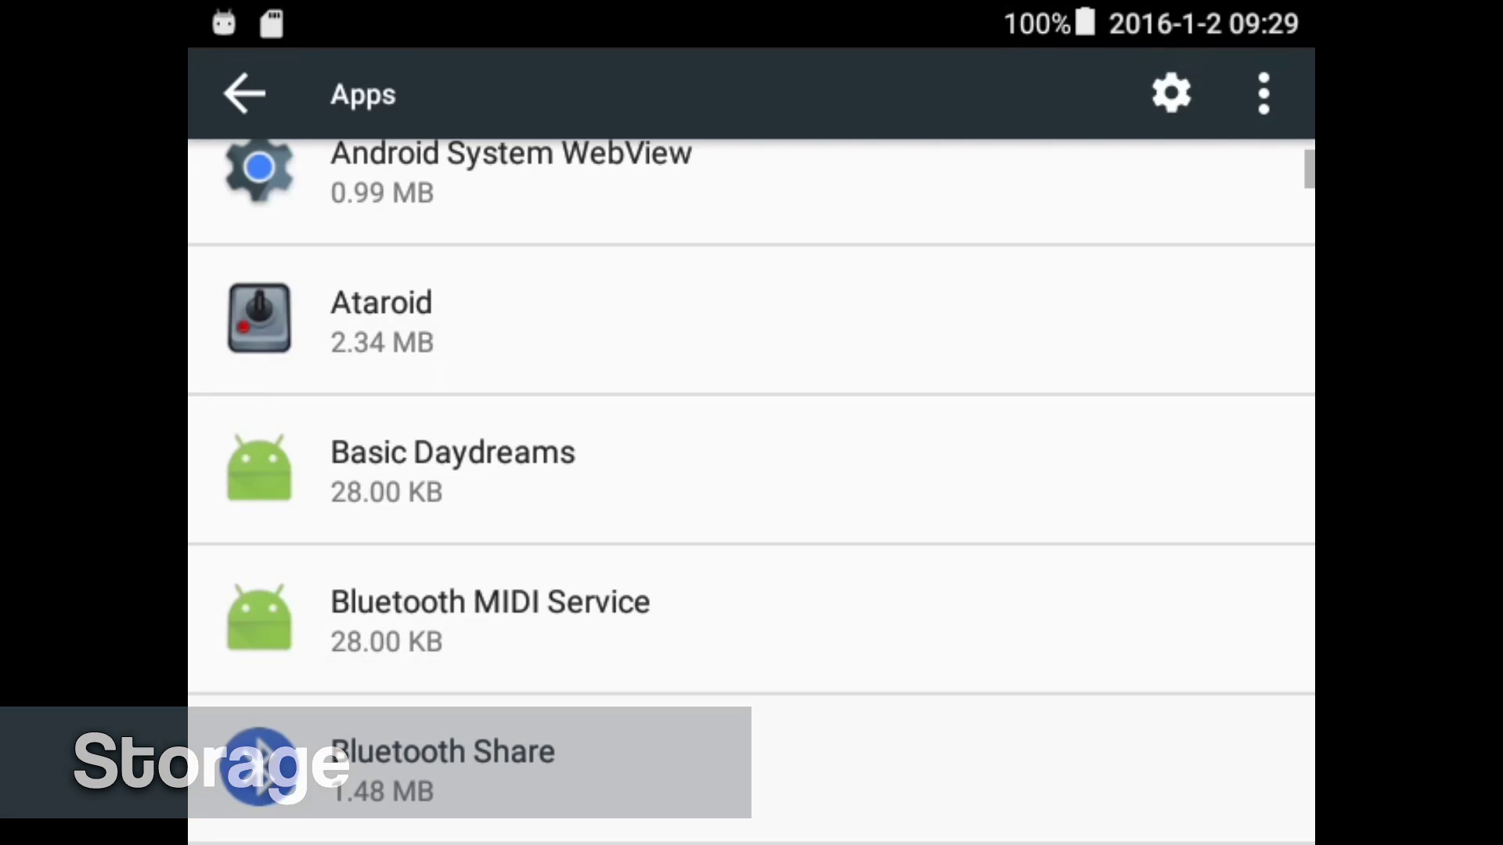
key(Down)
key(Down)
key(Down)
key(Down)
key(Down)
key(Down)
key(Down)
key(Down)
key(Down)
key(Down)
key(Down)
key(Down)
key(Down)
key(Down)
key(Down)
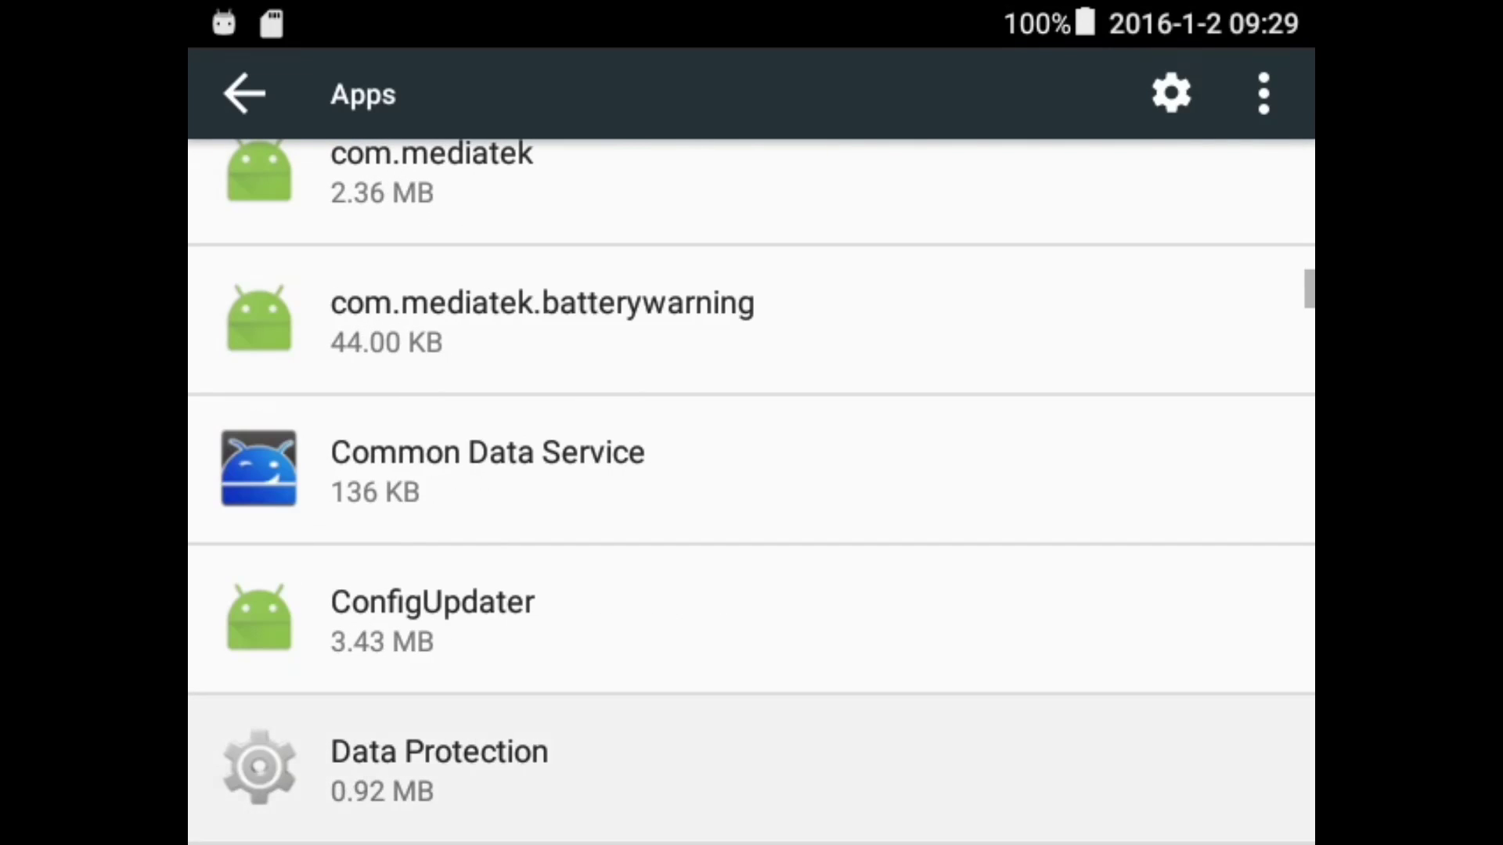
key(Down)
key(Down)
key(Down)
key(Down)
key(Down)
key(Down)
key(Down)
key(Down)
key(Down)
key(Down)
key(Down)
key(Down)
key(Down)
key(Down)
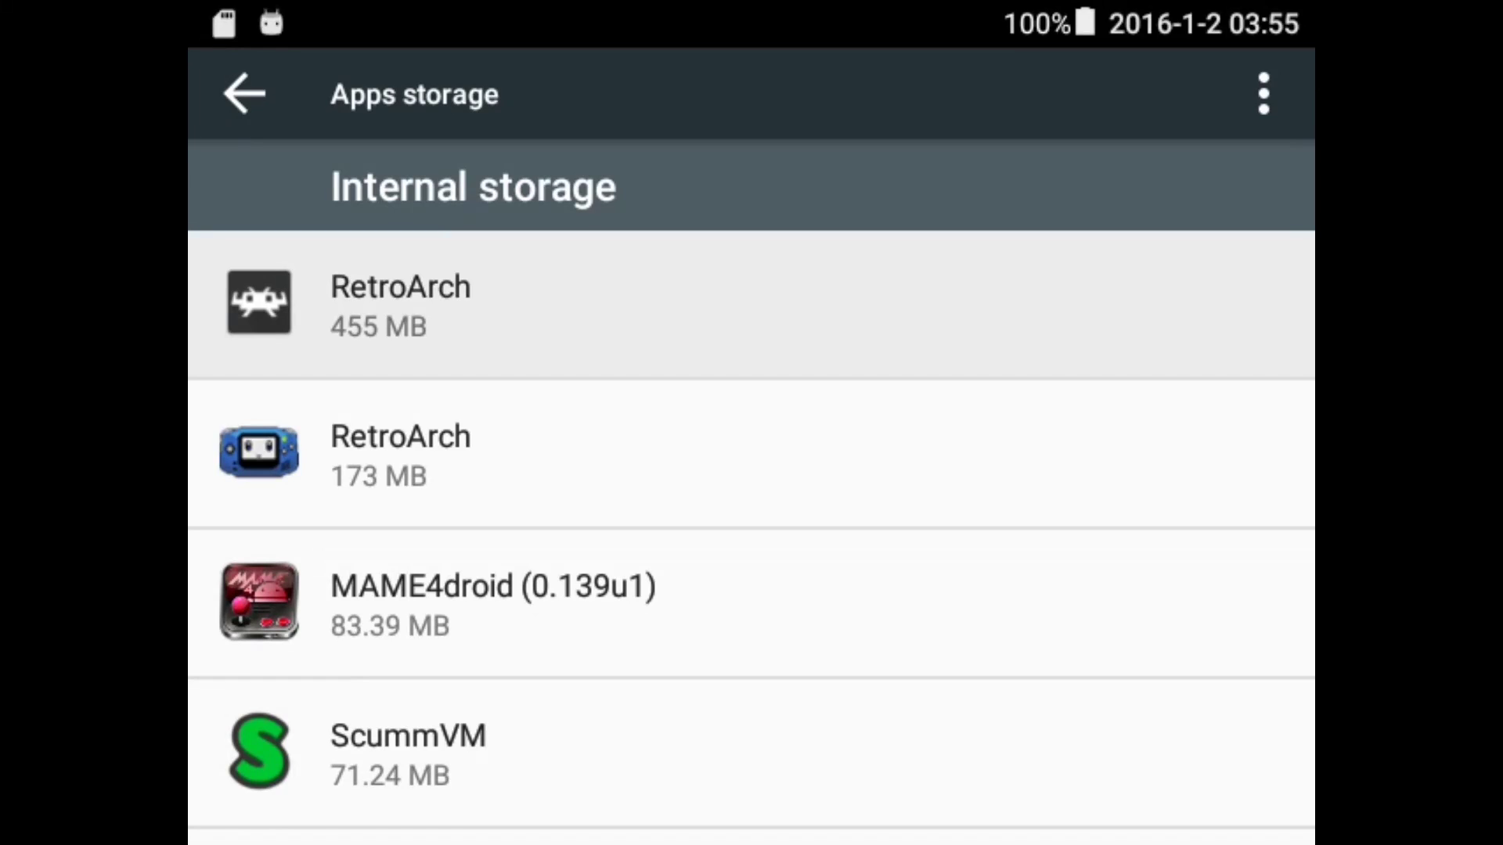
key(Down)
key(Down)
key(Down)
key(Down)
key(Down)
key(Down)
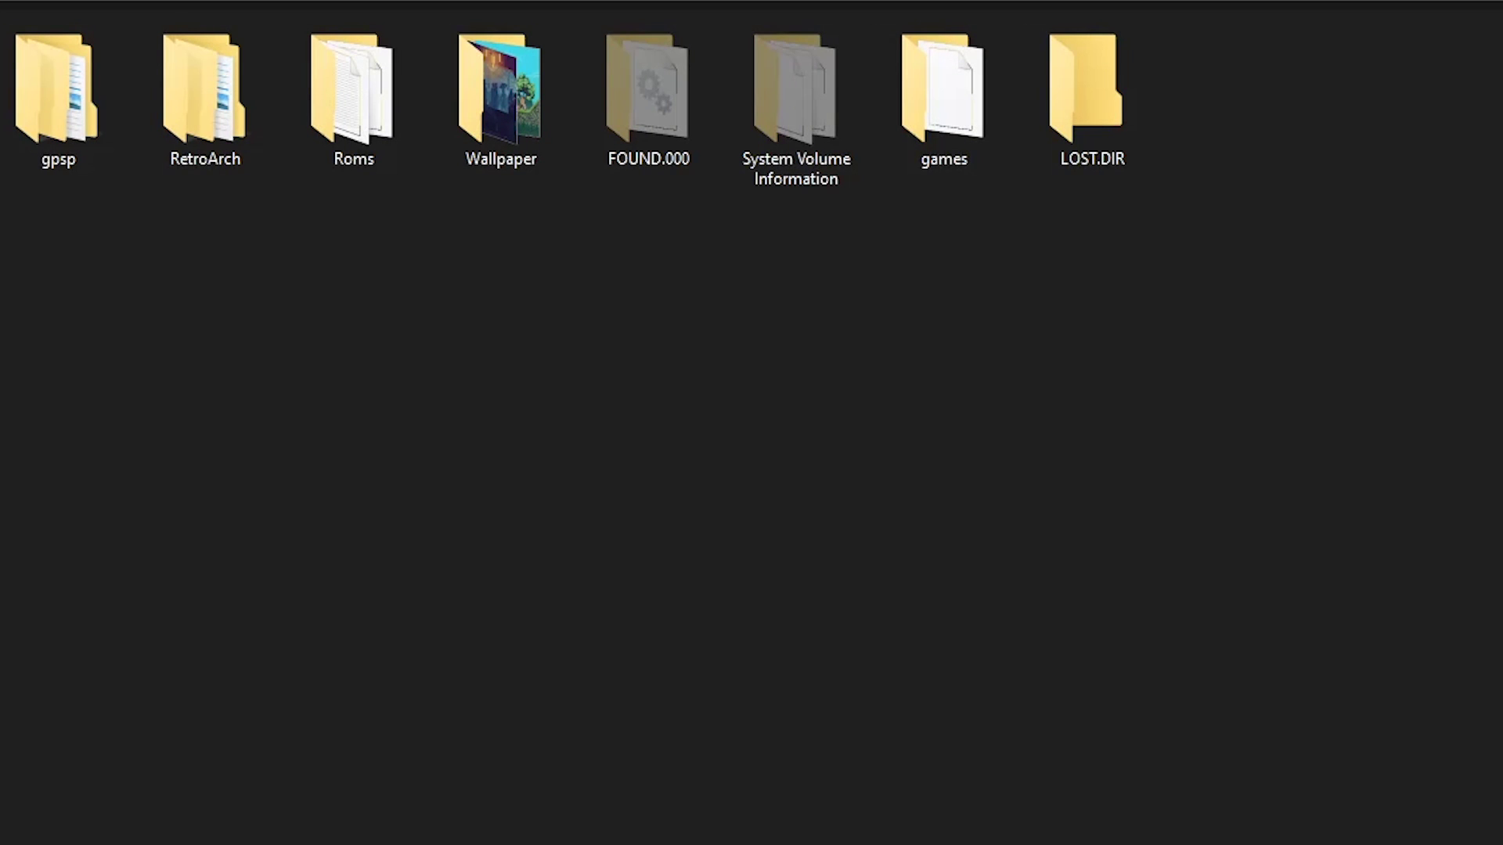
key(Tab)
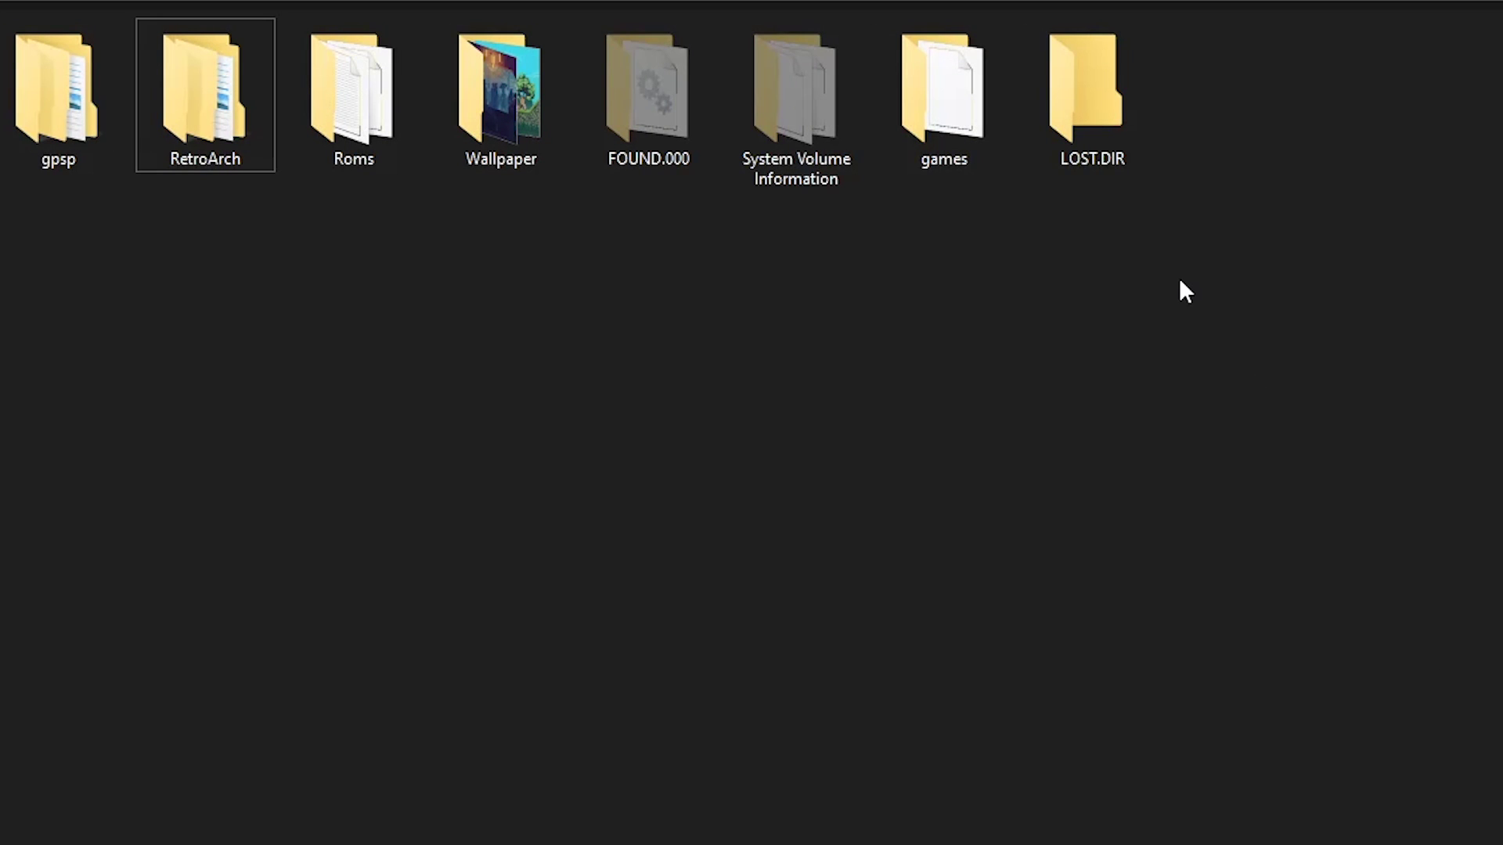
drag(1181, 281, 38, 85)
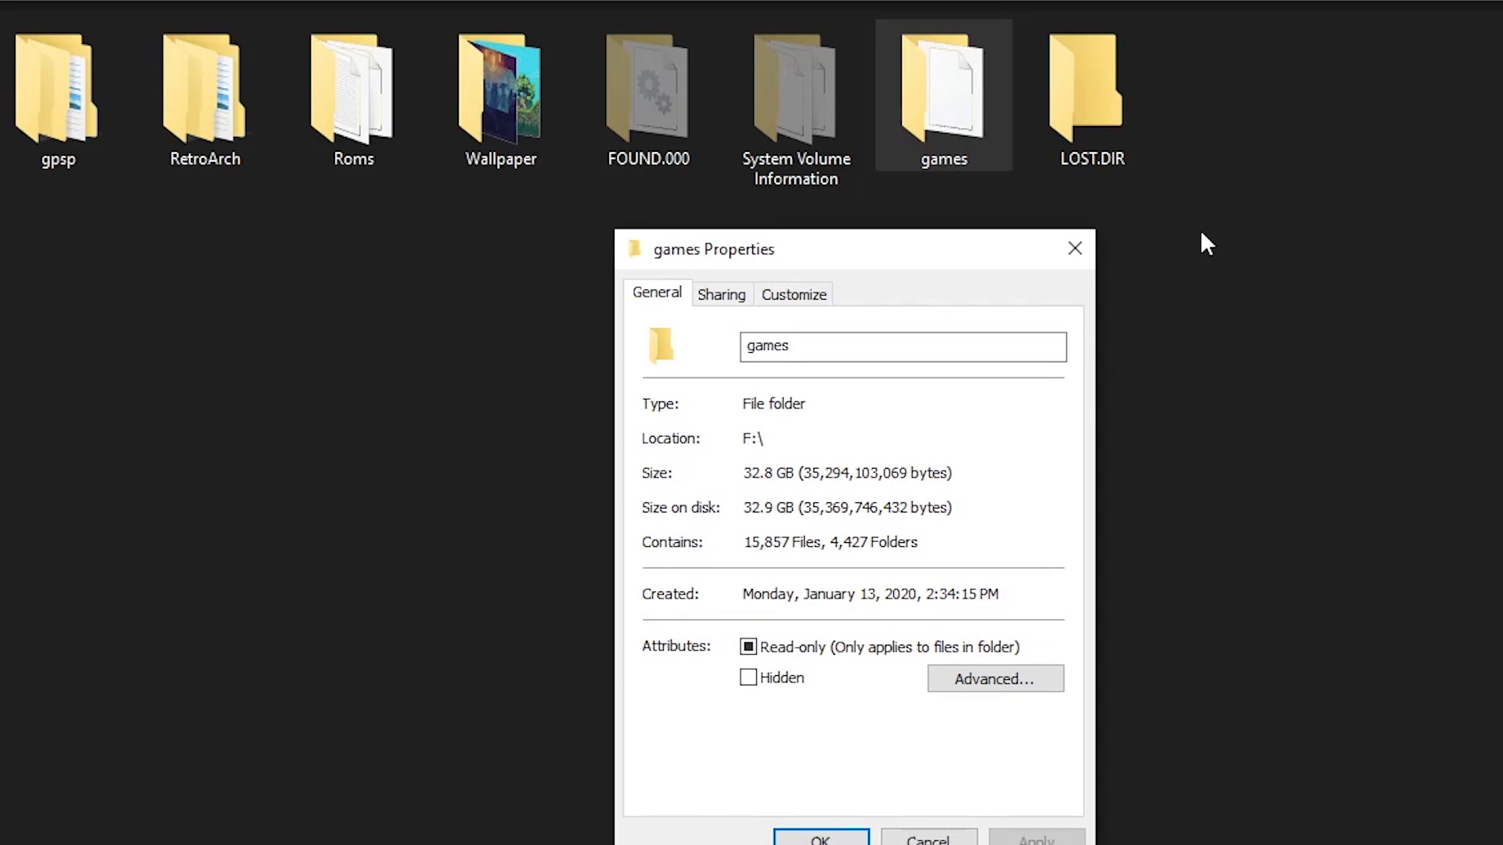
click(1083, 246)
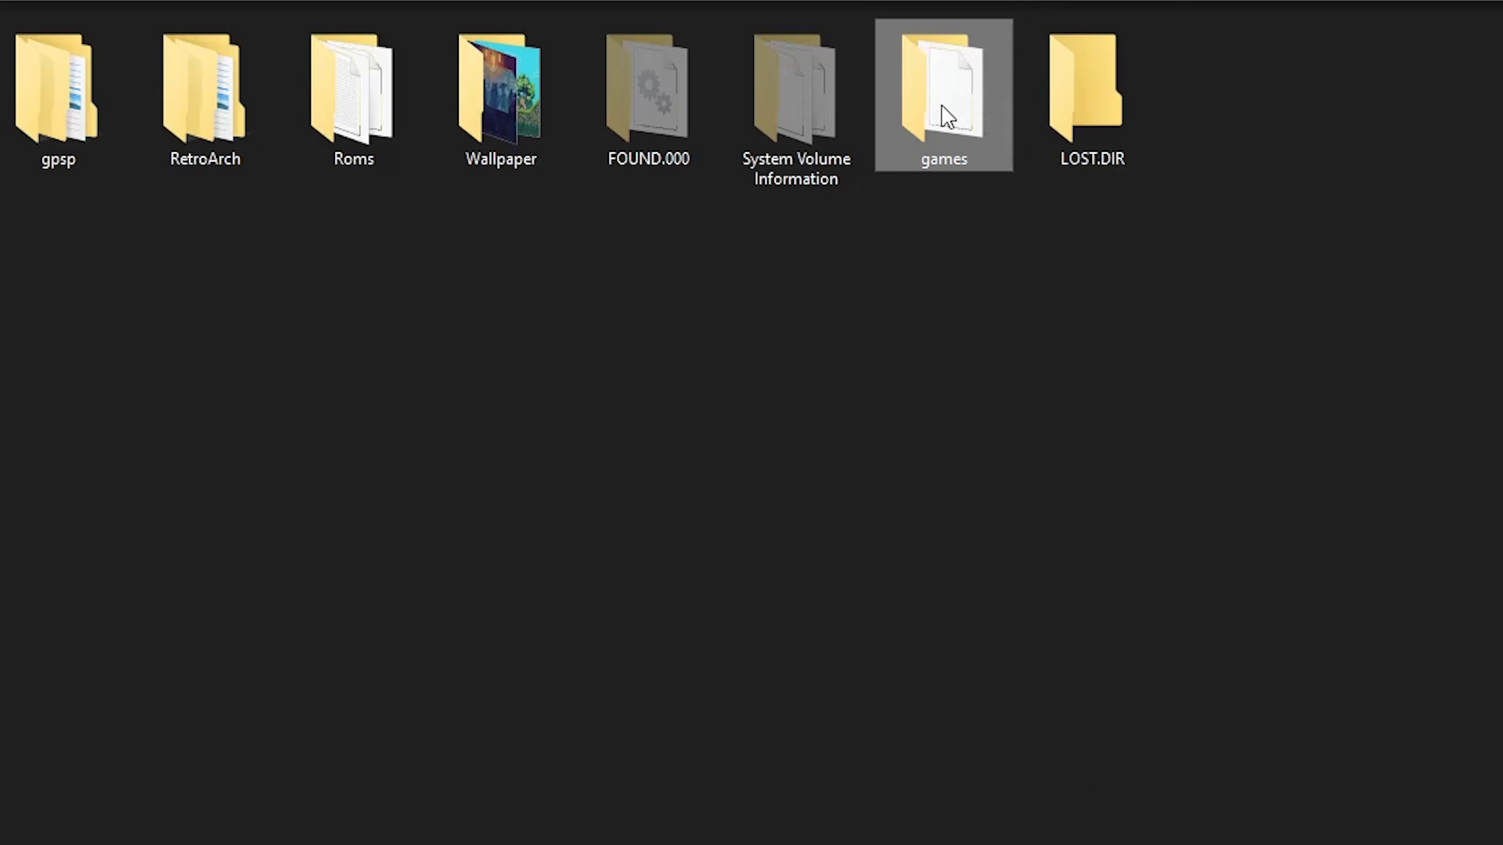
drag(482, 260, 96, 92)
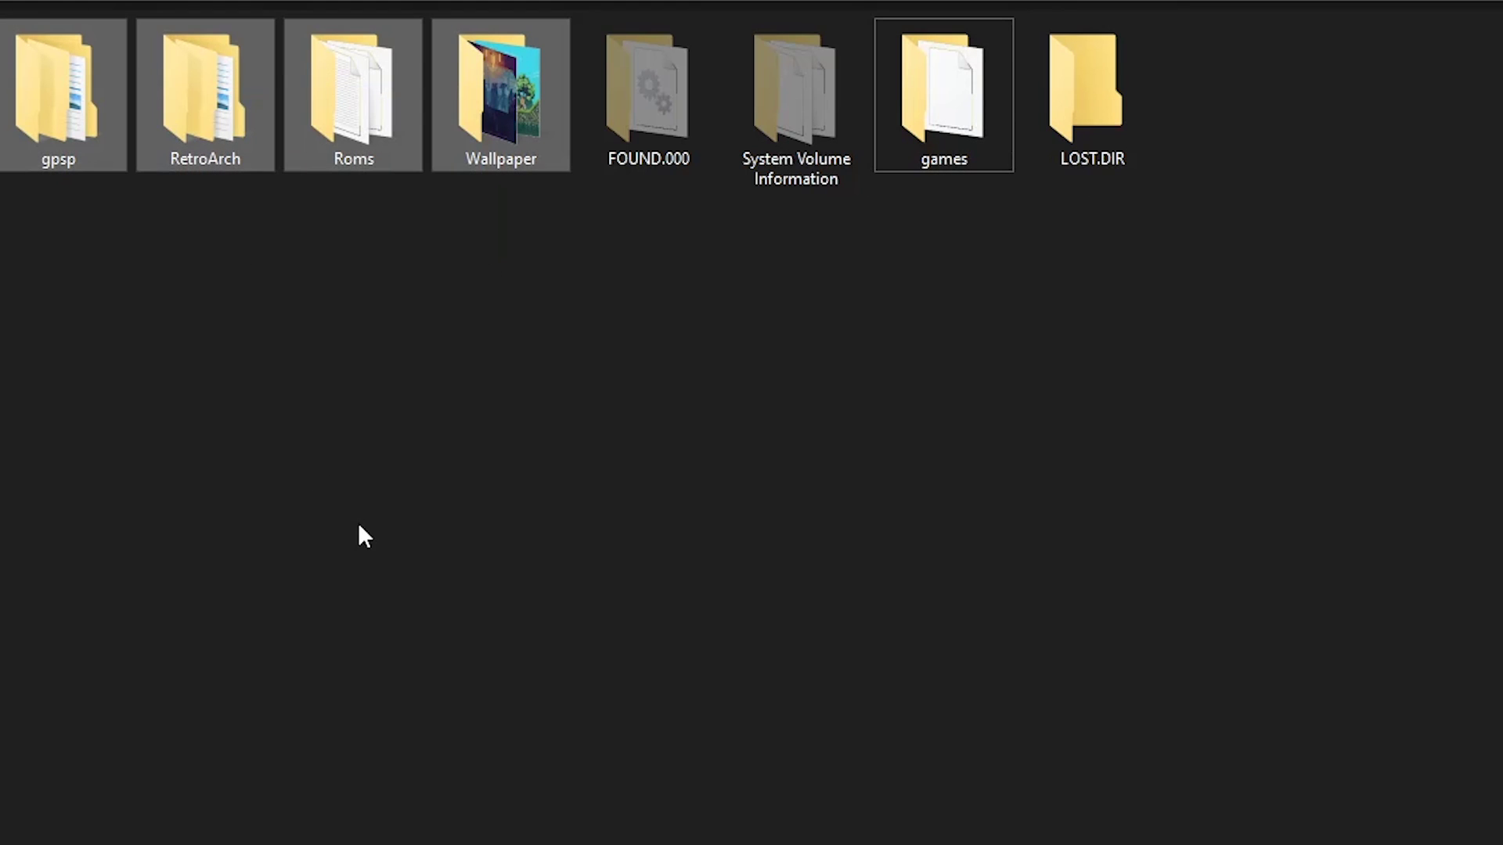
click(1046, 317)
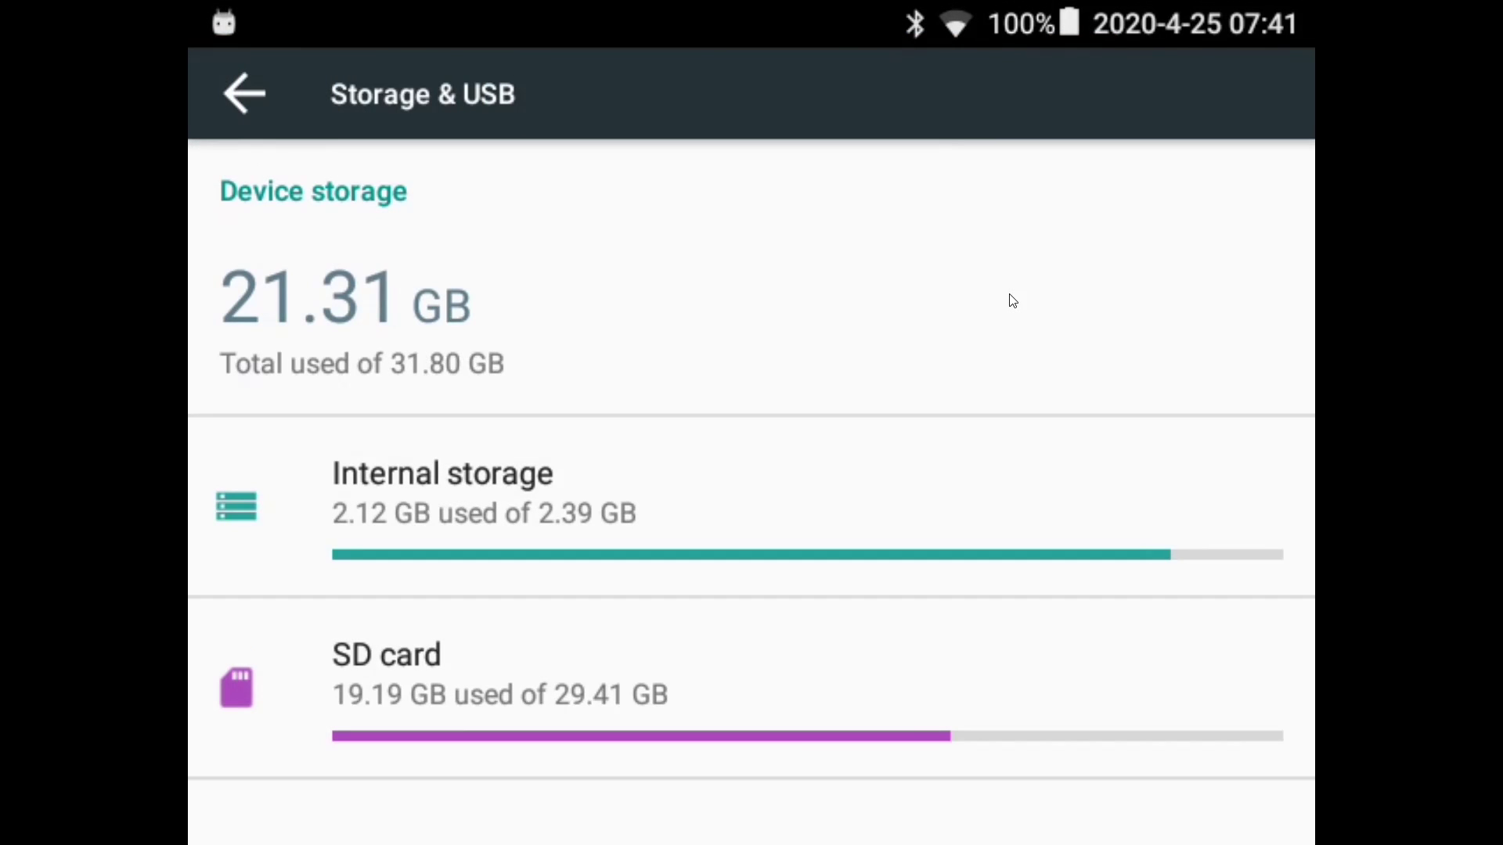
click(930, 406)
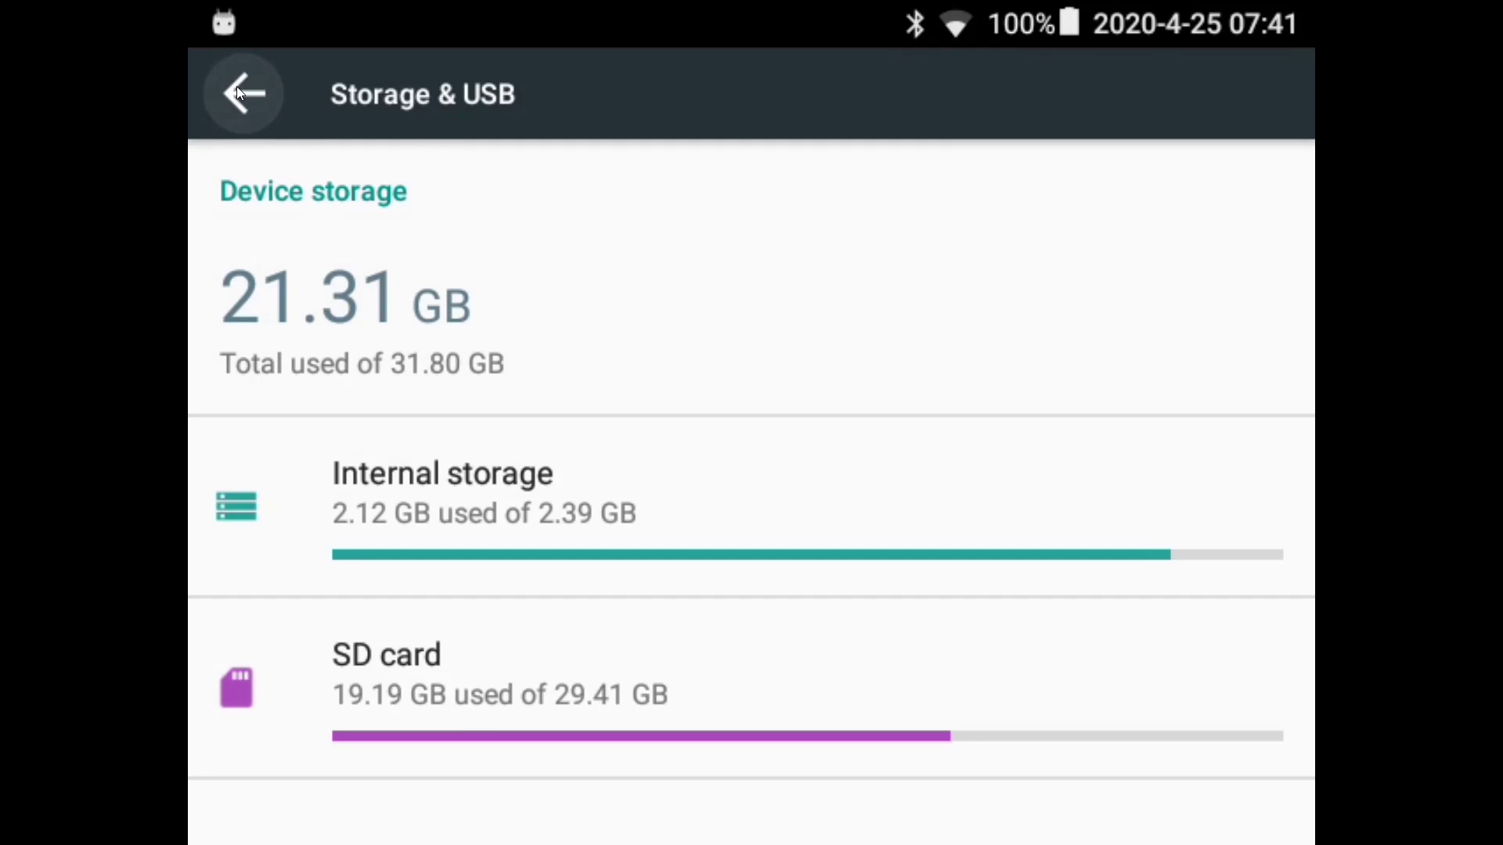
click(299, 137)
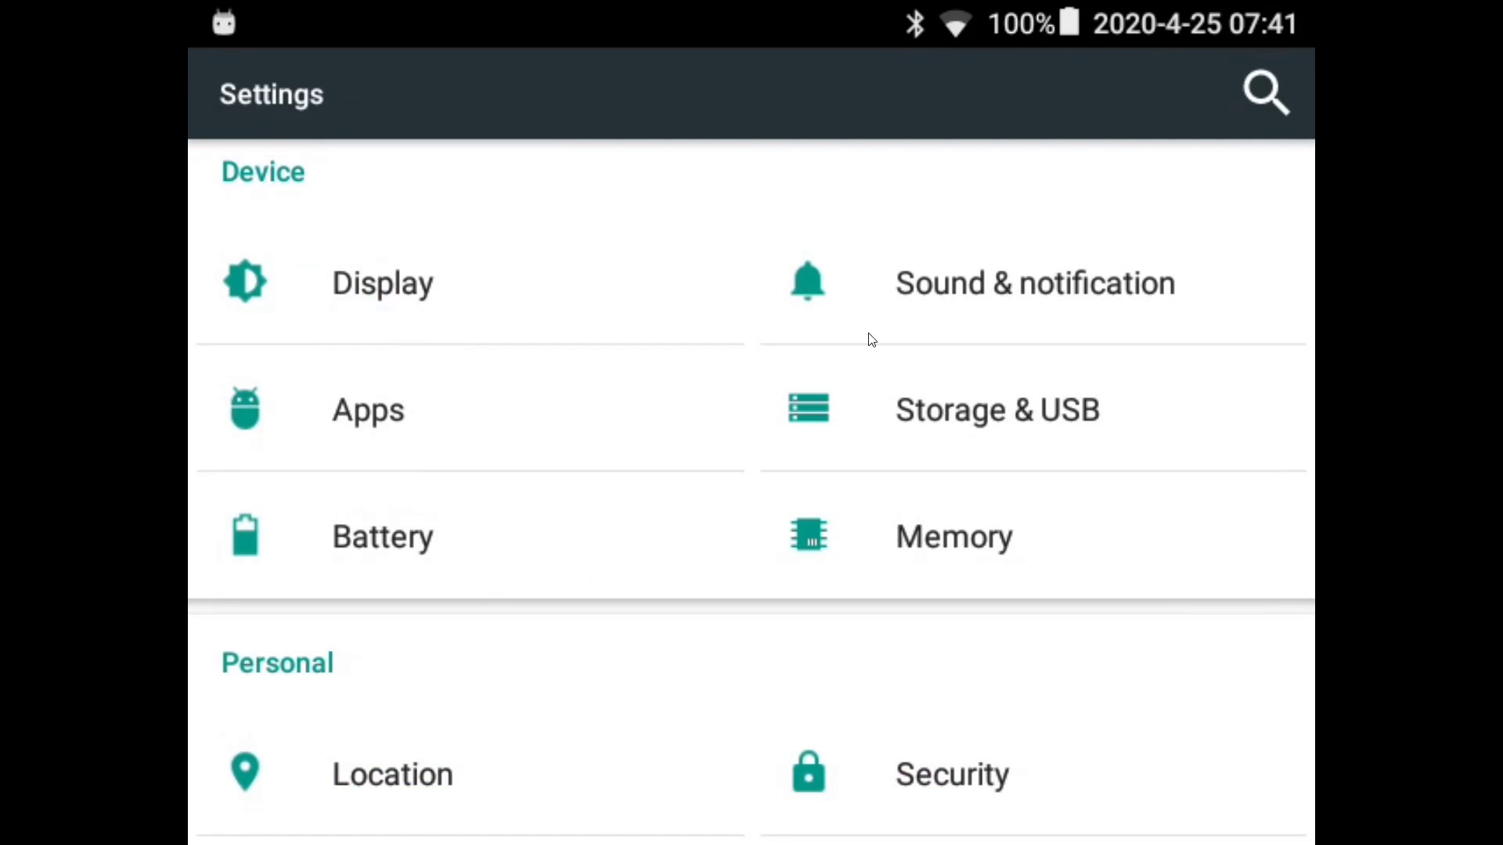
click(957, 396)
click(957, 396)
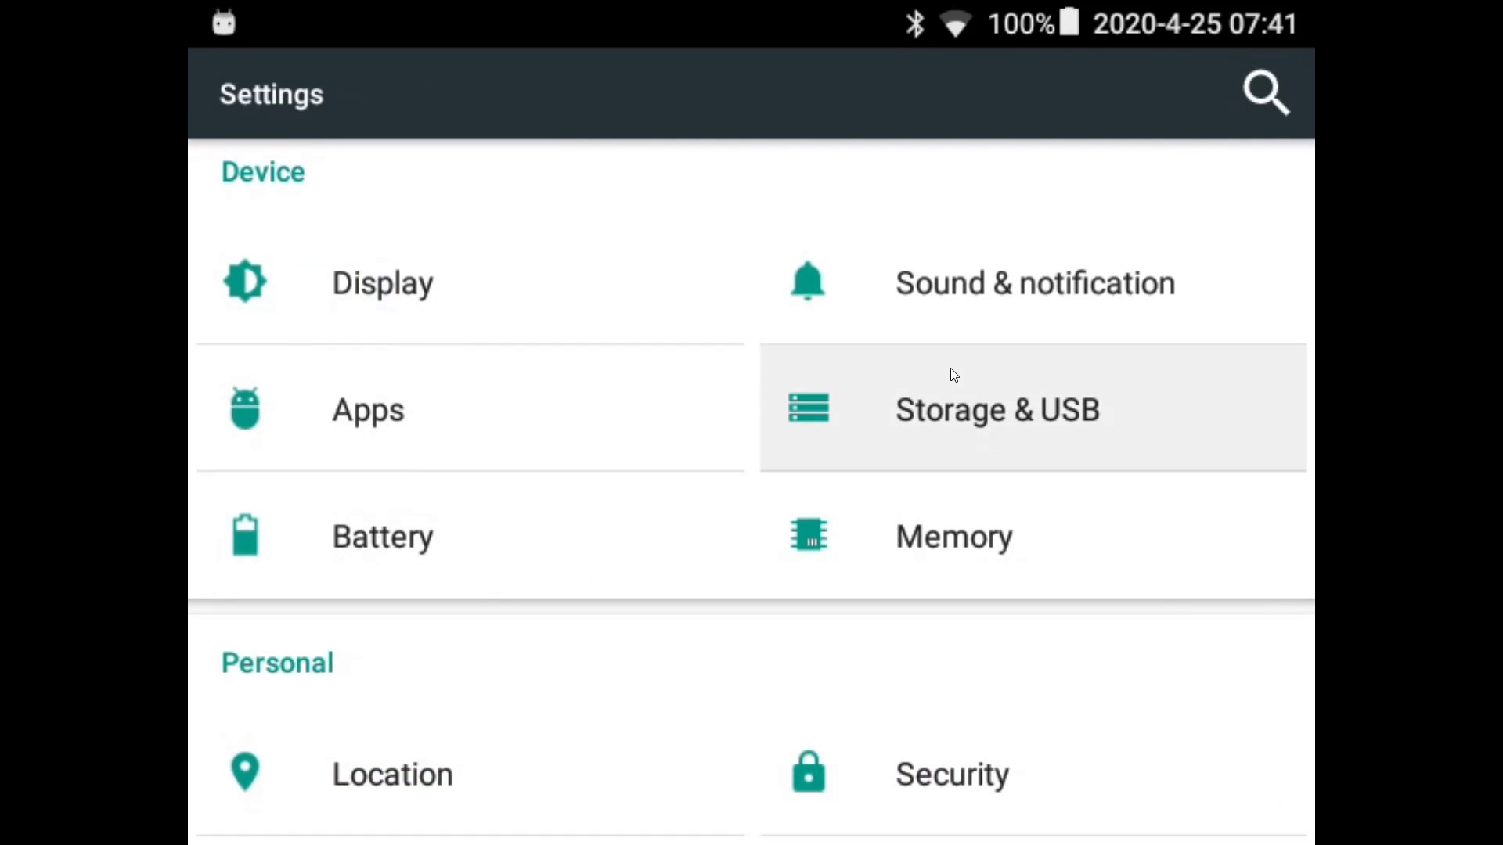
scroll(802, 517, down, 2)
scroll(807, 214, down, 1)
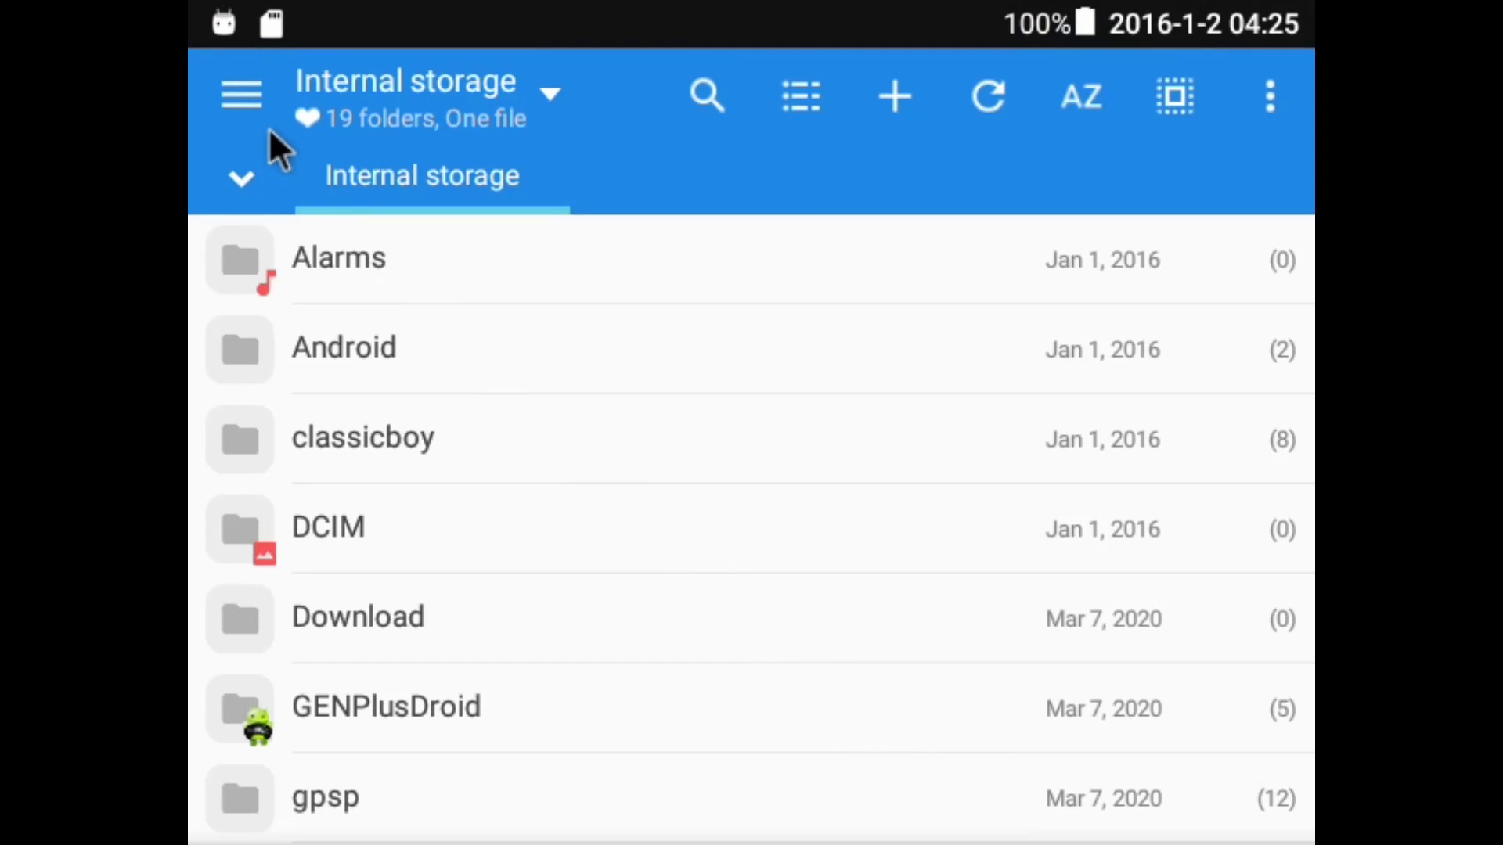
Step: Go to Root > storage > sdcard1 and install ClassicBoy (Emulator) v2.0.3.apk
click(244, 95)
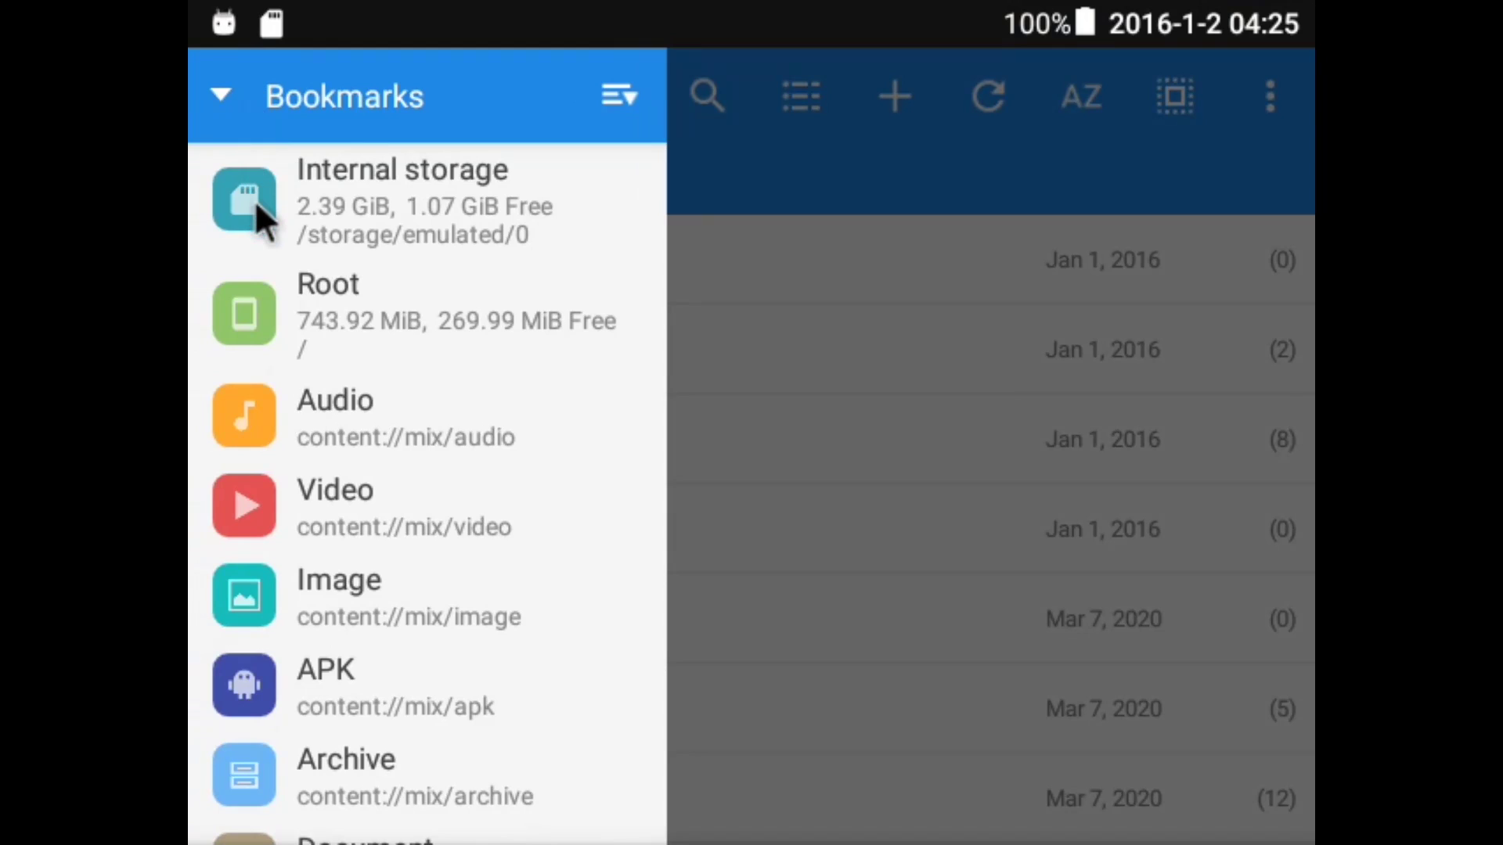
click(334, 308)
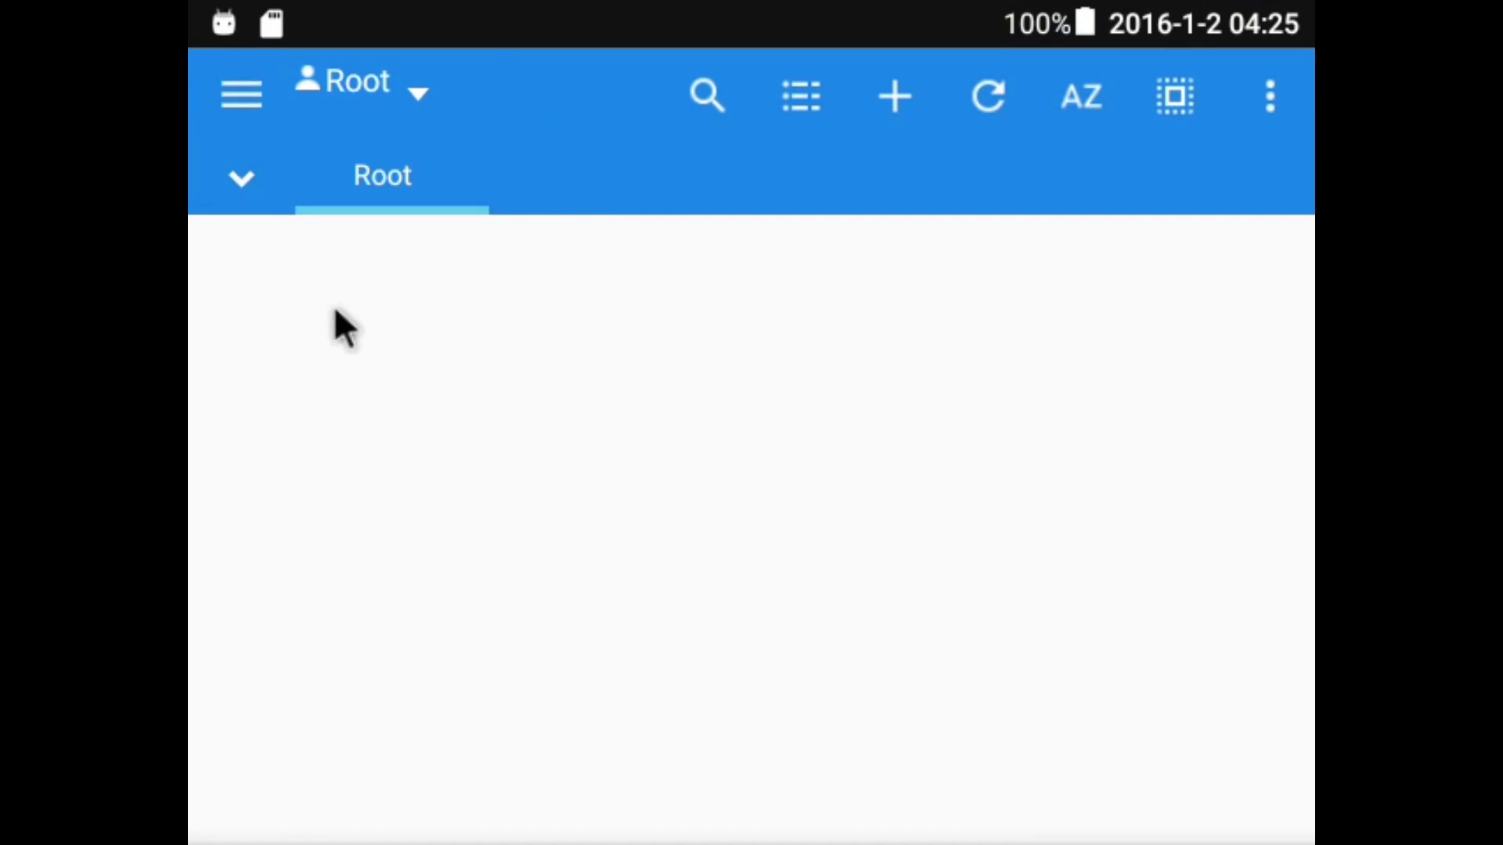
click(341, 445)
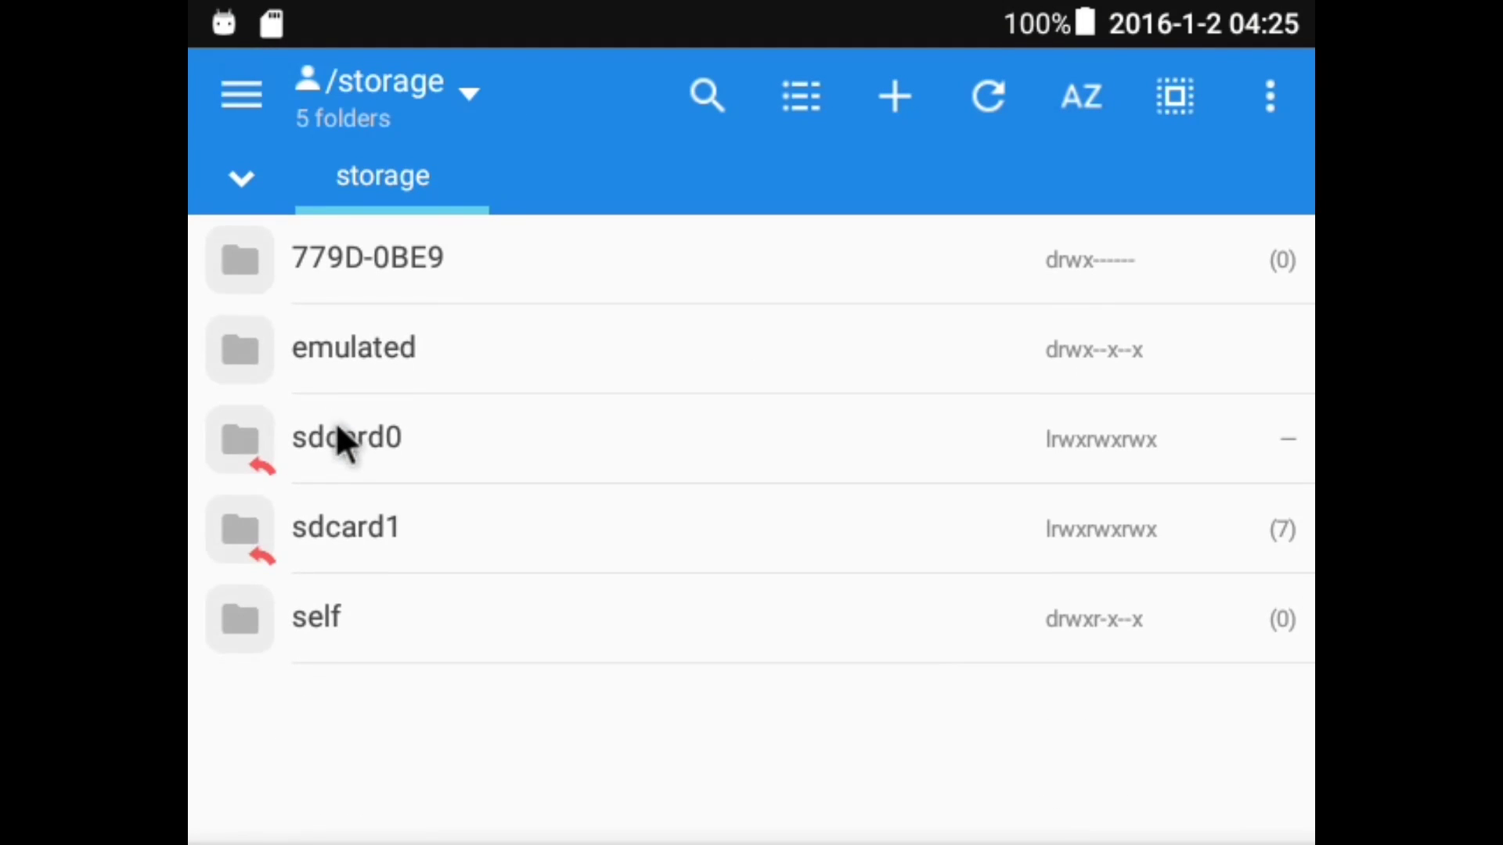
click(337, 498)
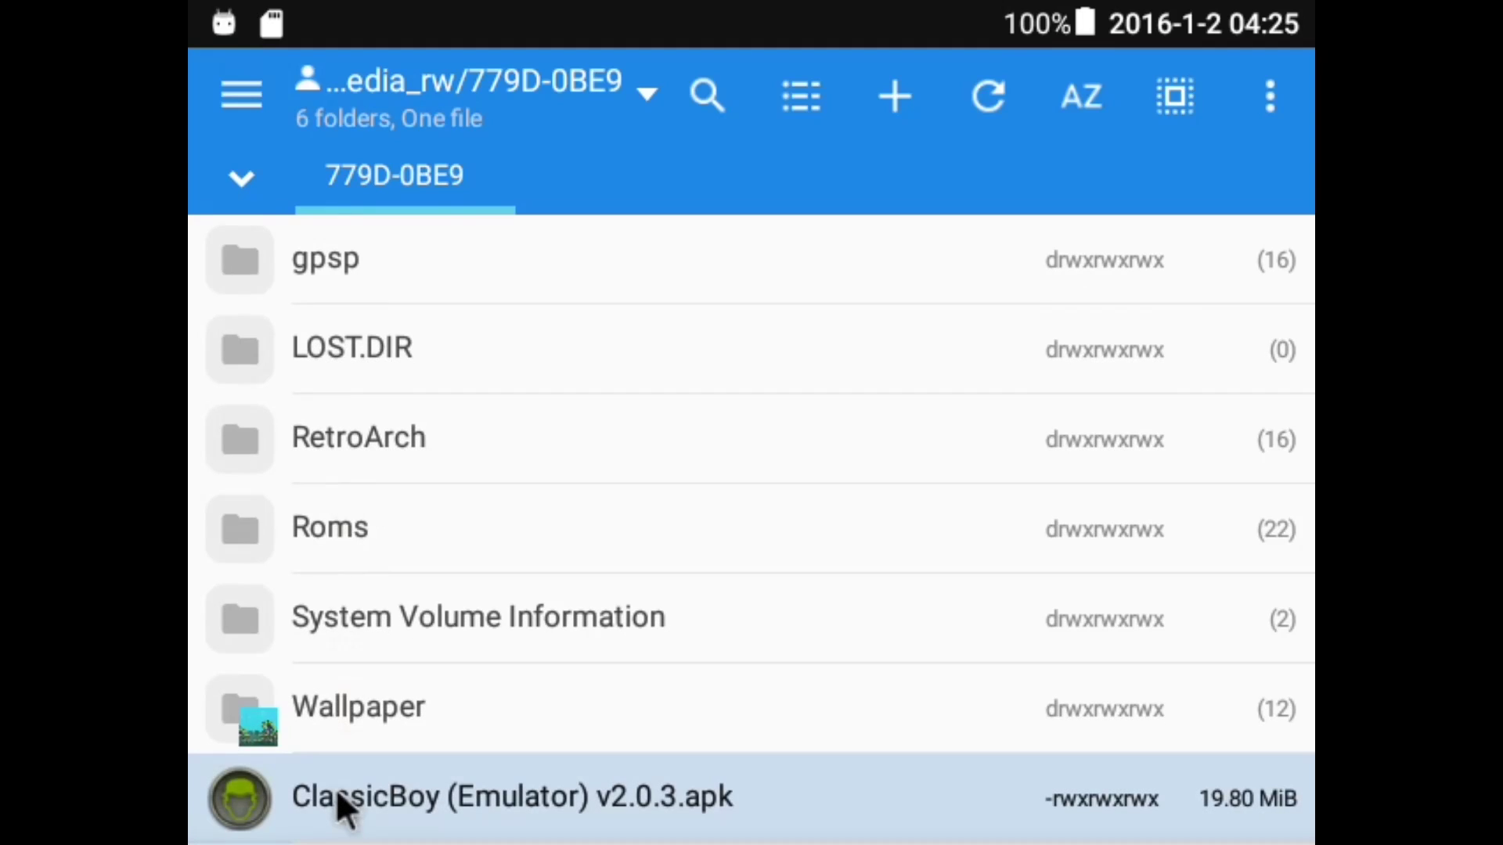
click(337, 789)
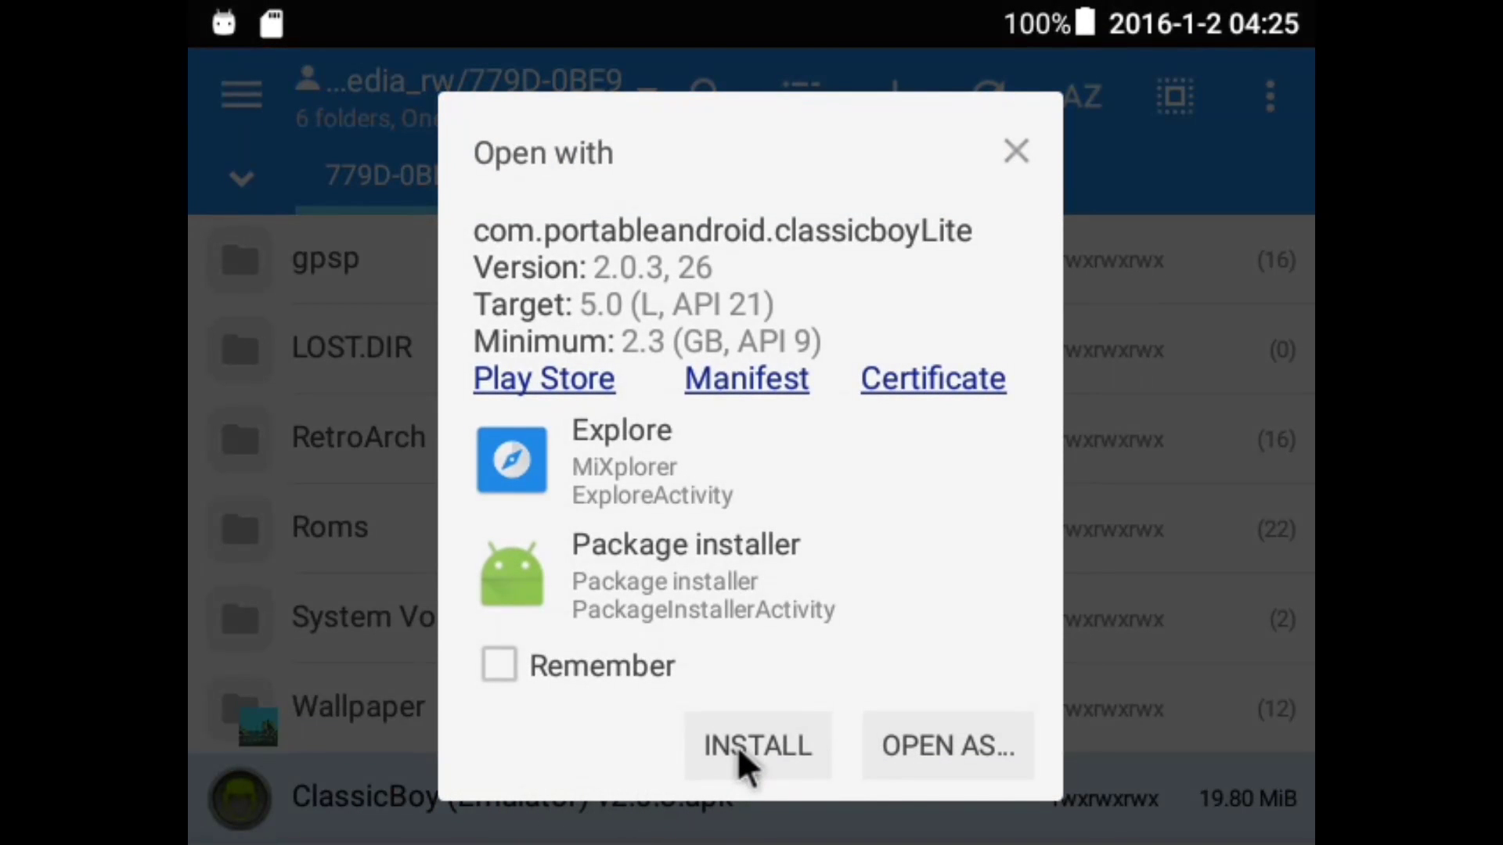
click(738, 746)
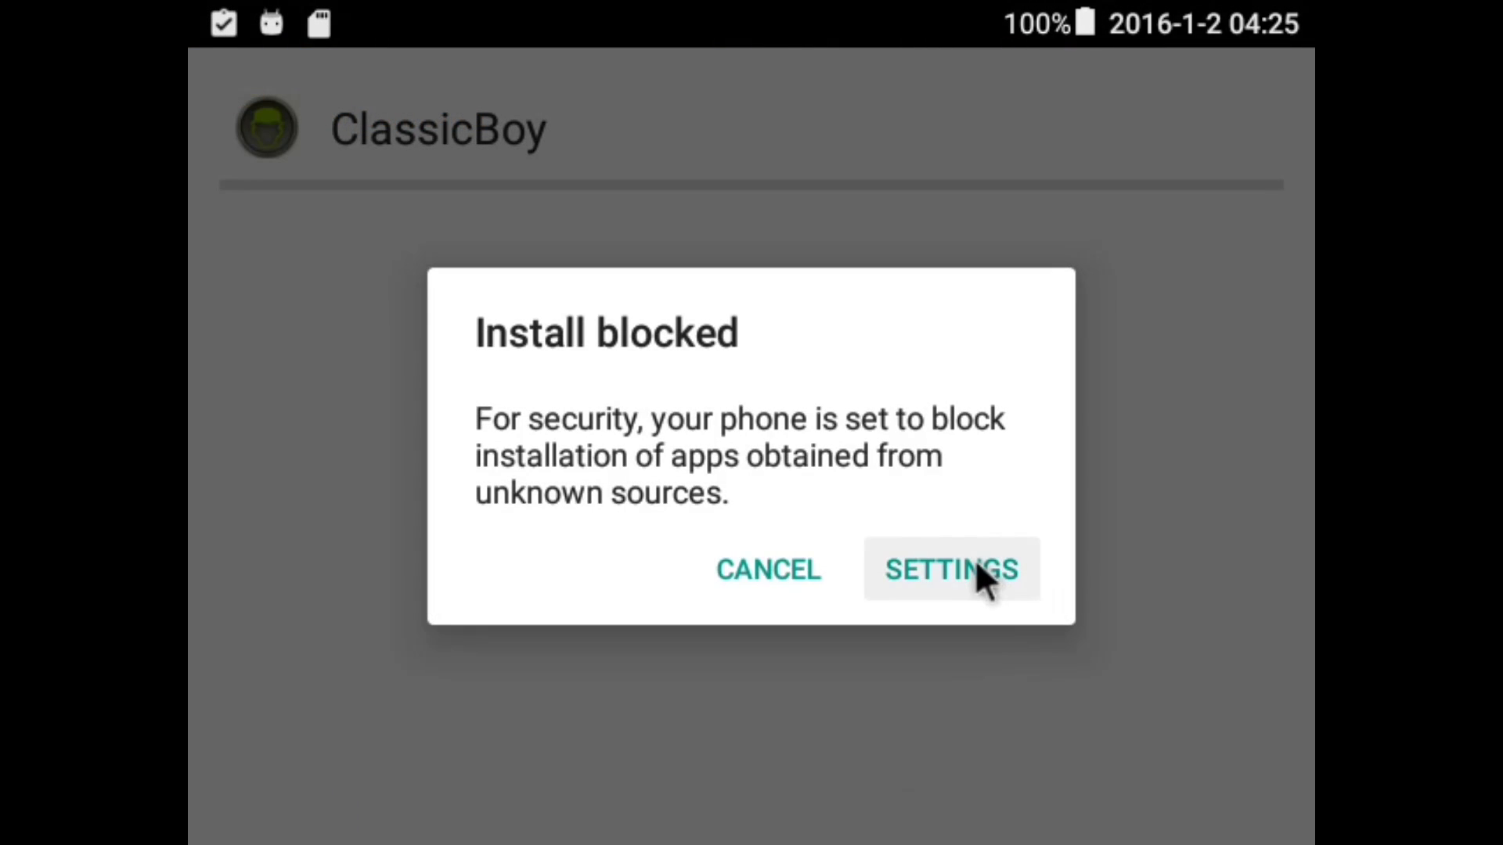
Step: Enable Unknown sources from the Install blocked prompt, then switch back to MiXplorer
click(975, 564)
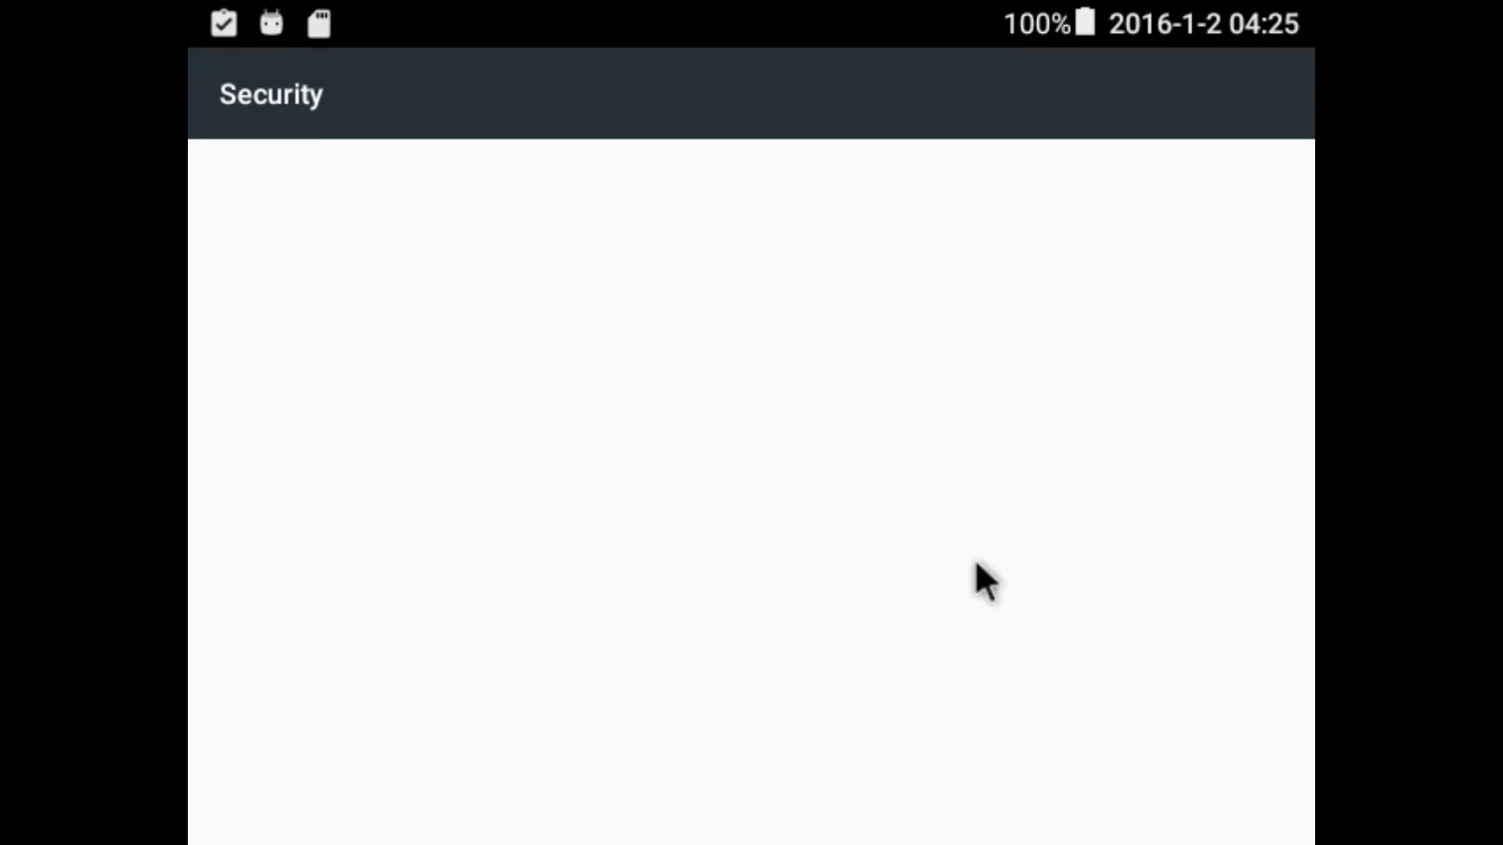
scroll(974, 564, down, 3)
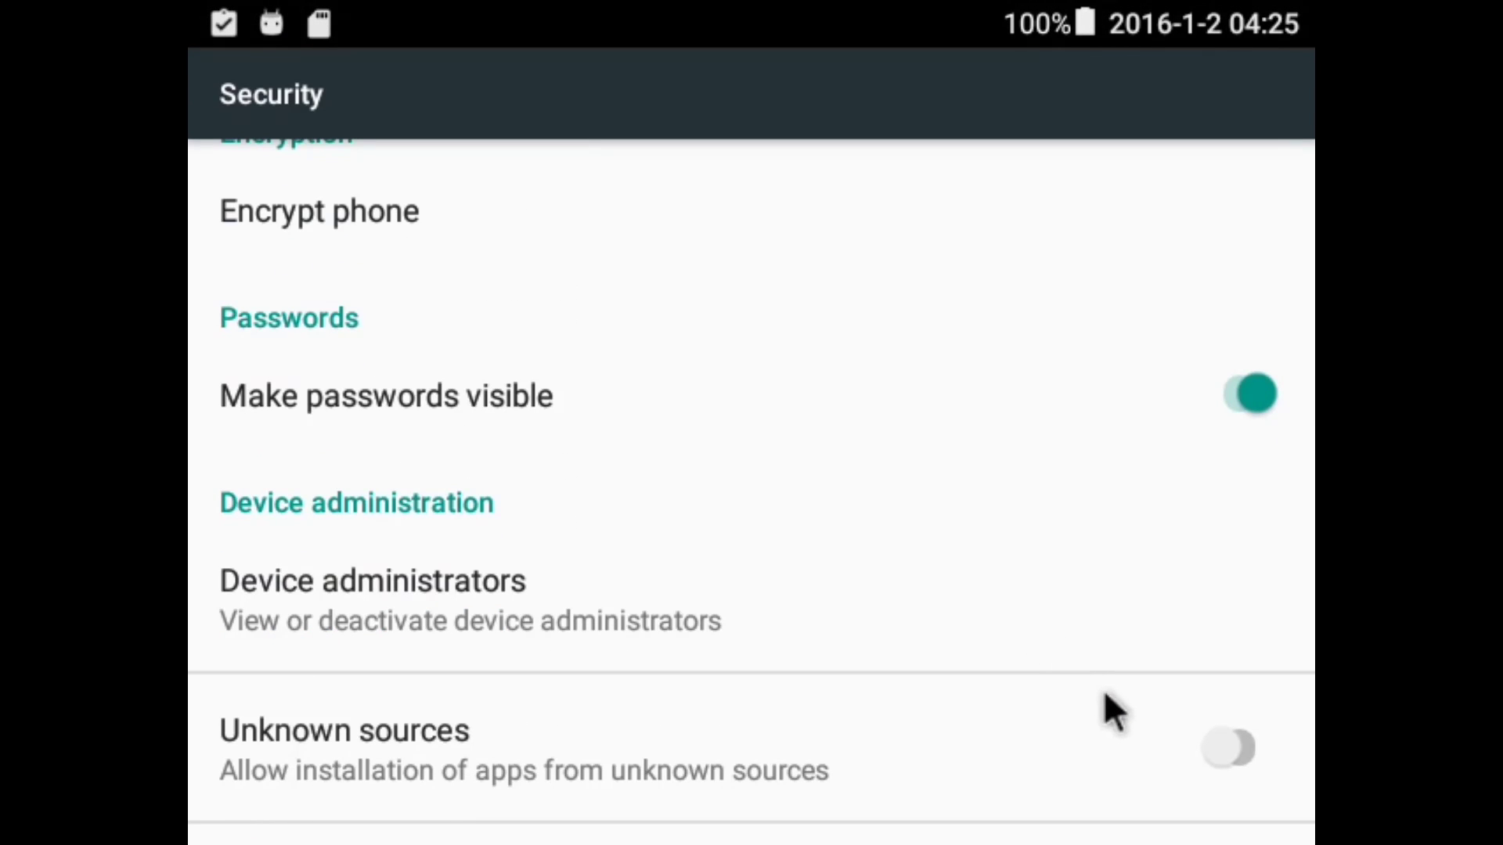
click(1161, 728)
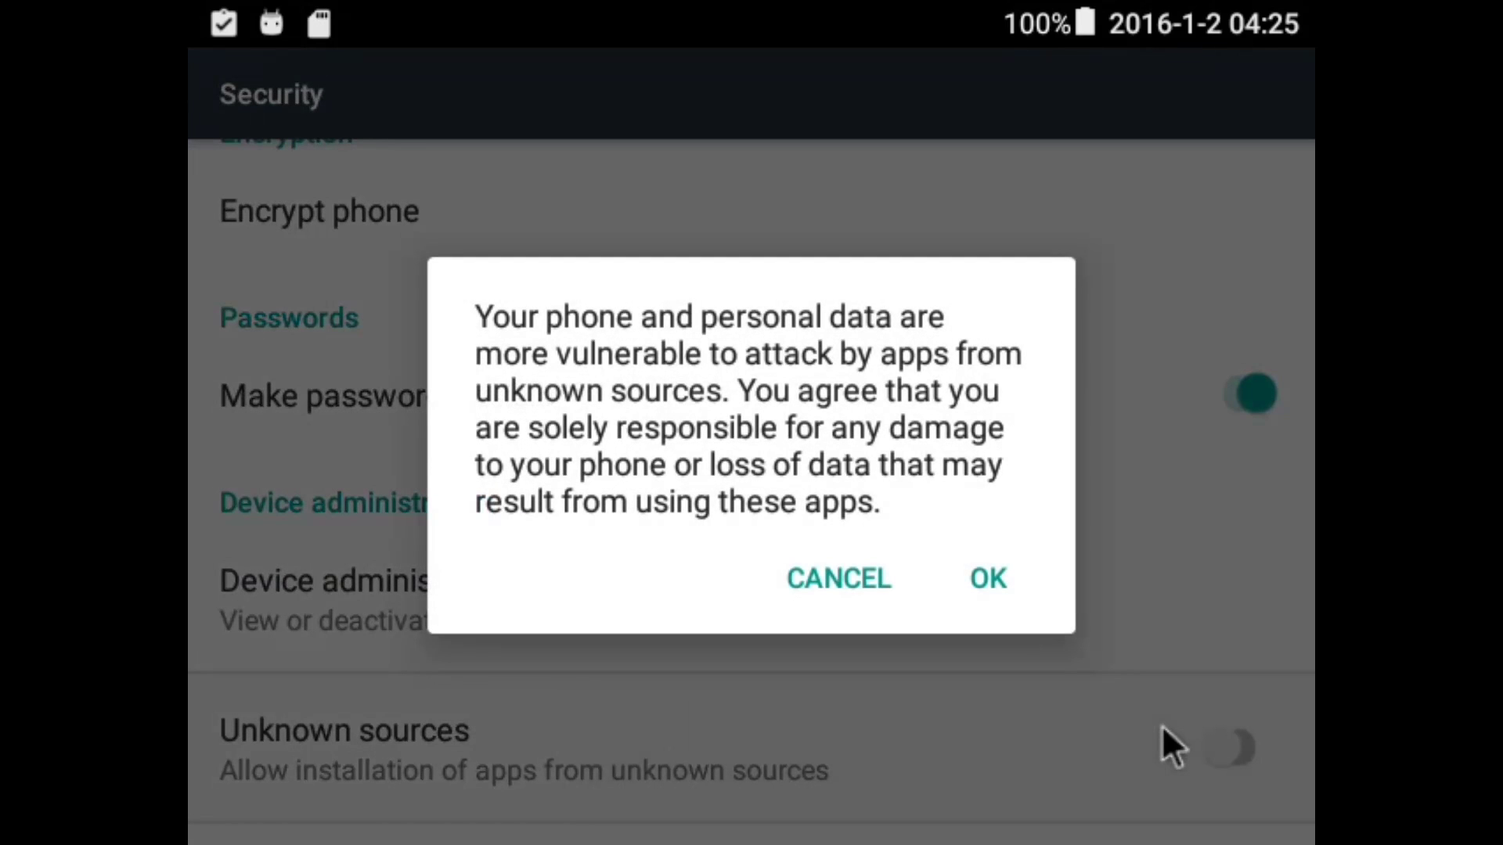
click(990, 578)
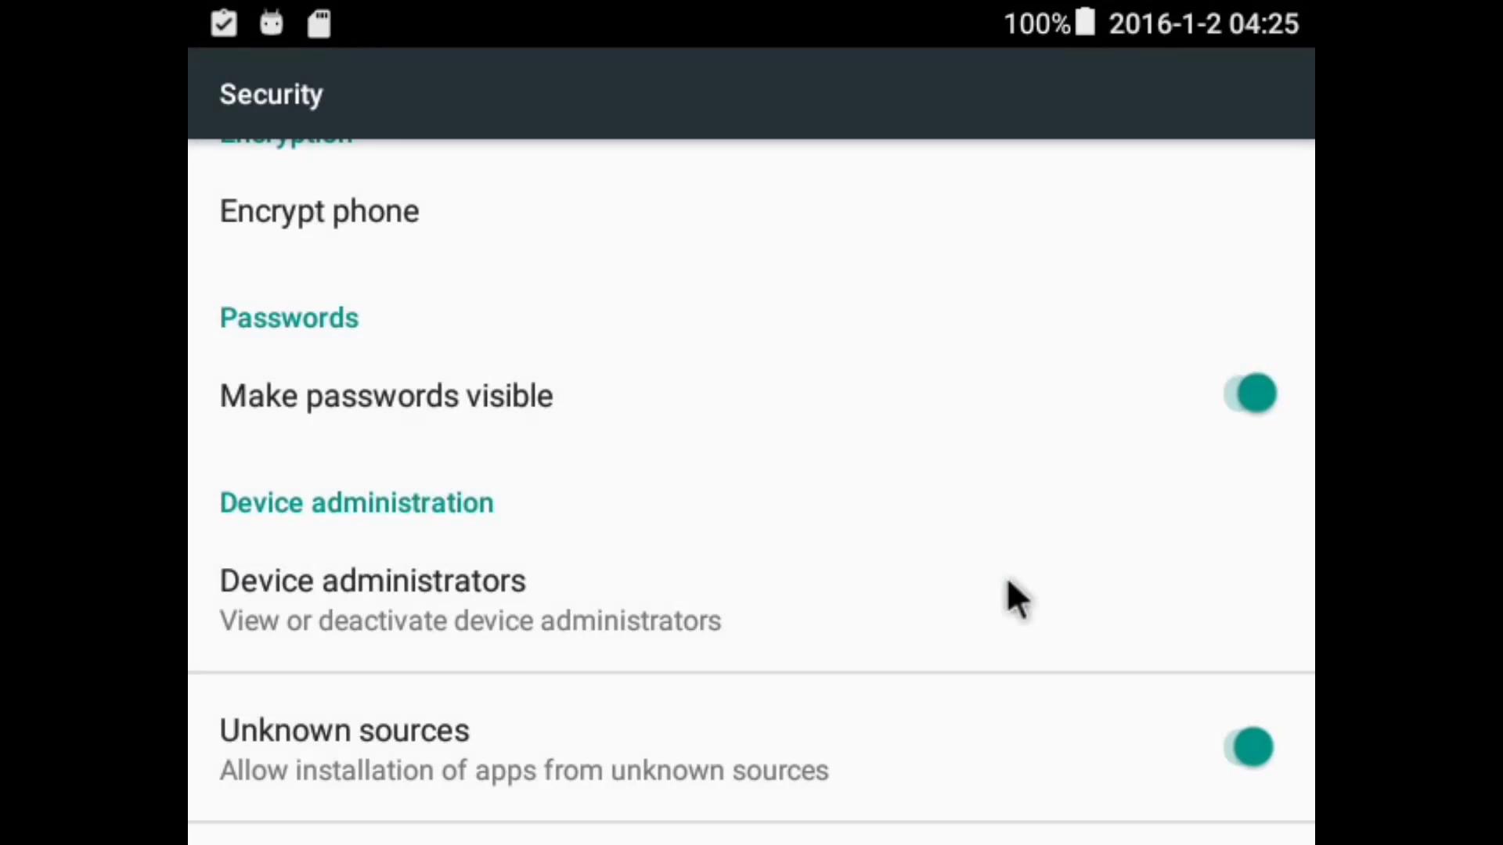
key(alt+Tab)
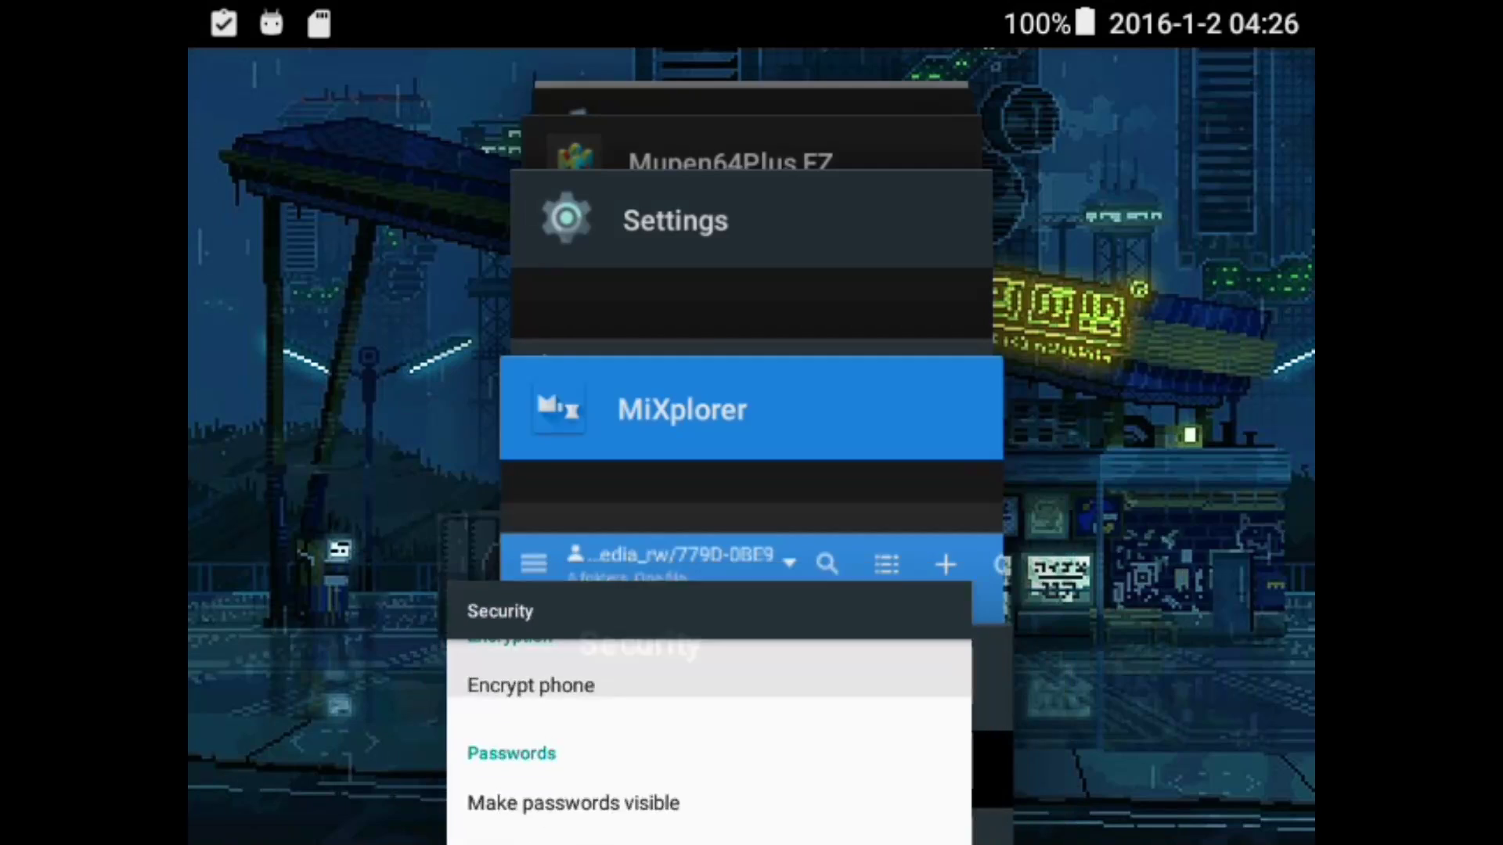
click(869, 494)
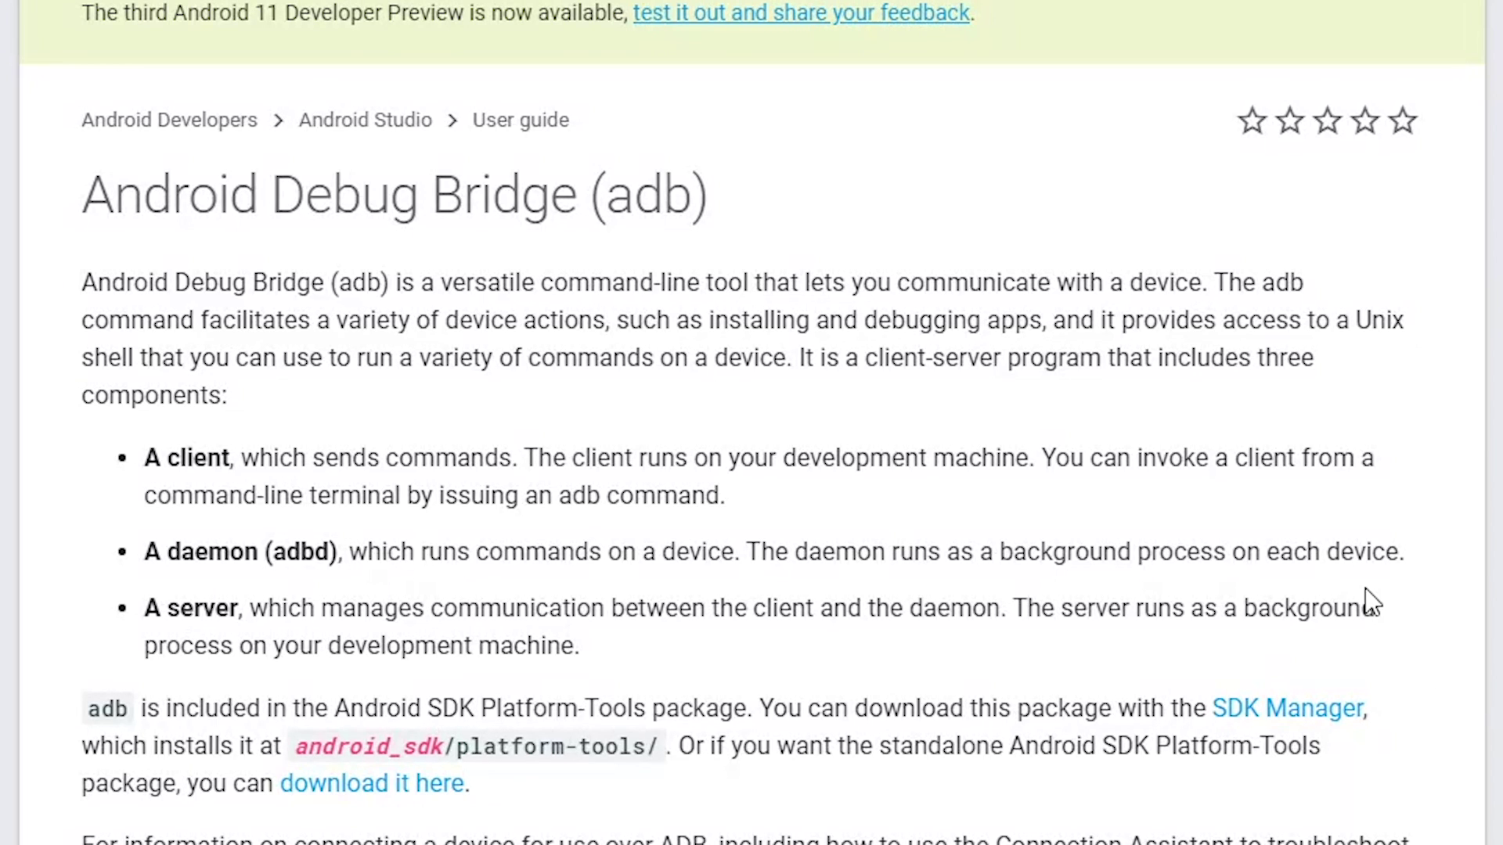
scroll(1366, 588, down, 3)
scroll(1366, 589, down, 2)
scroll(1366, 588, down, 2)
scroll(1366, 588, down, 2)
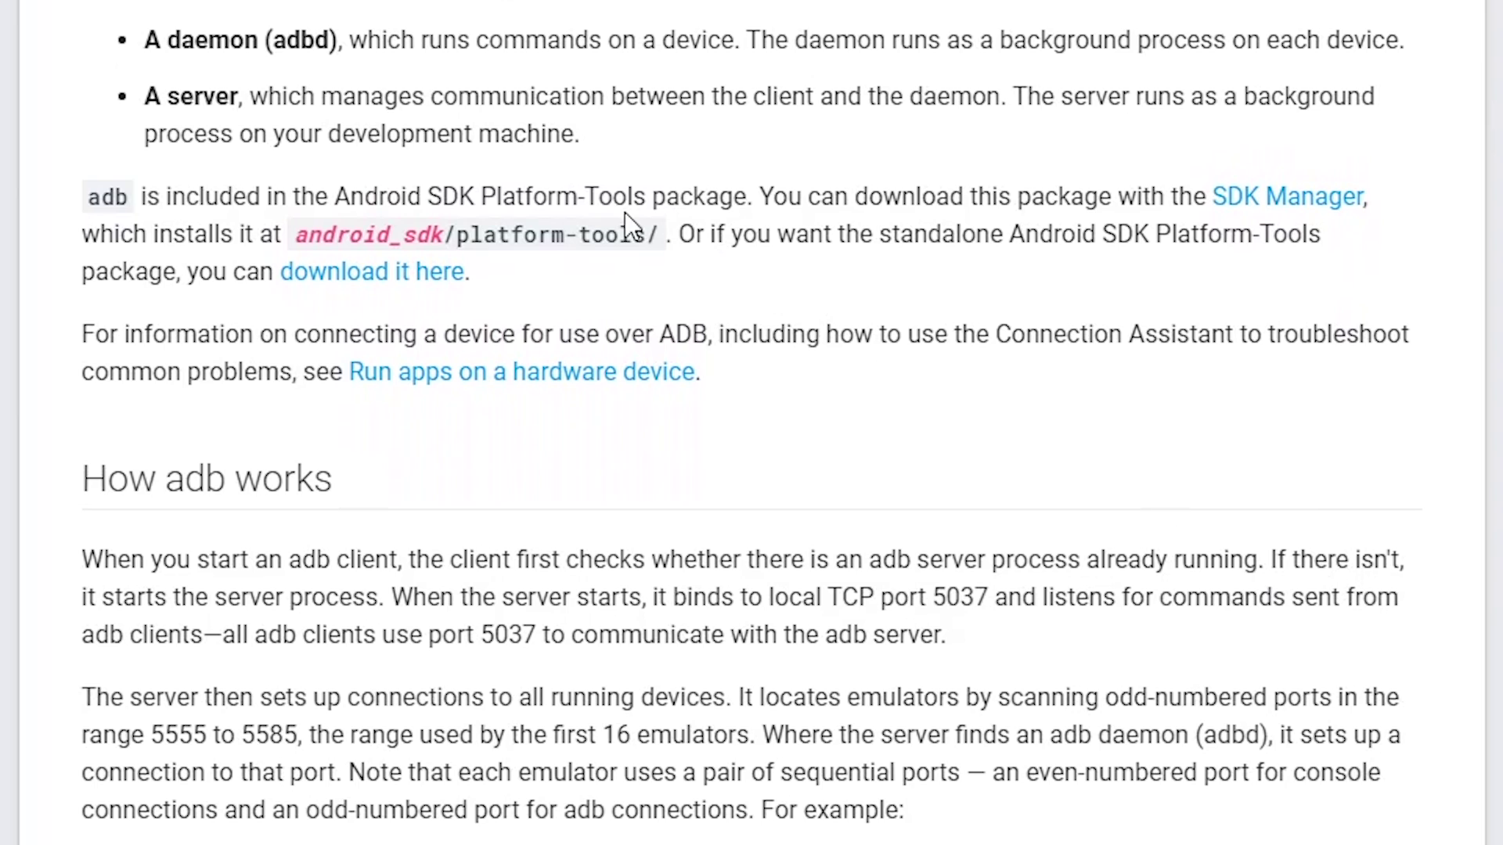
Step: Follow the 'download it here' link to the SDK Platform-Tools page
click(418, 286)
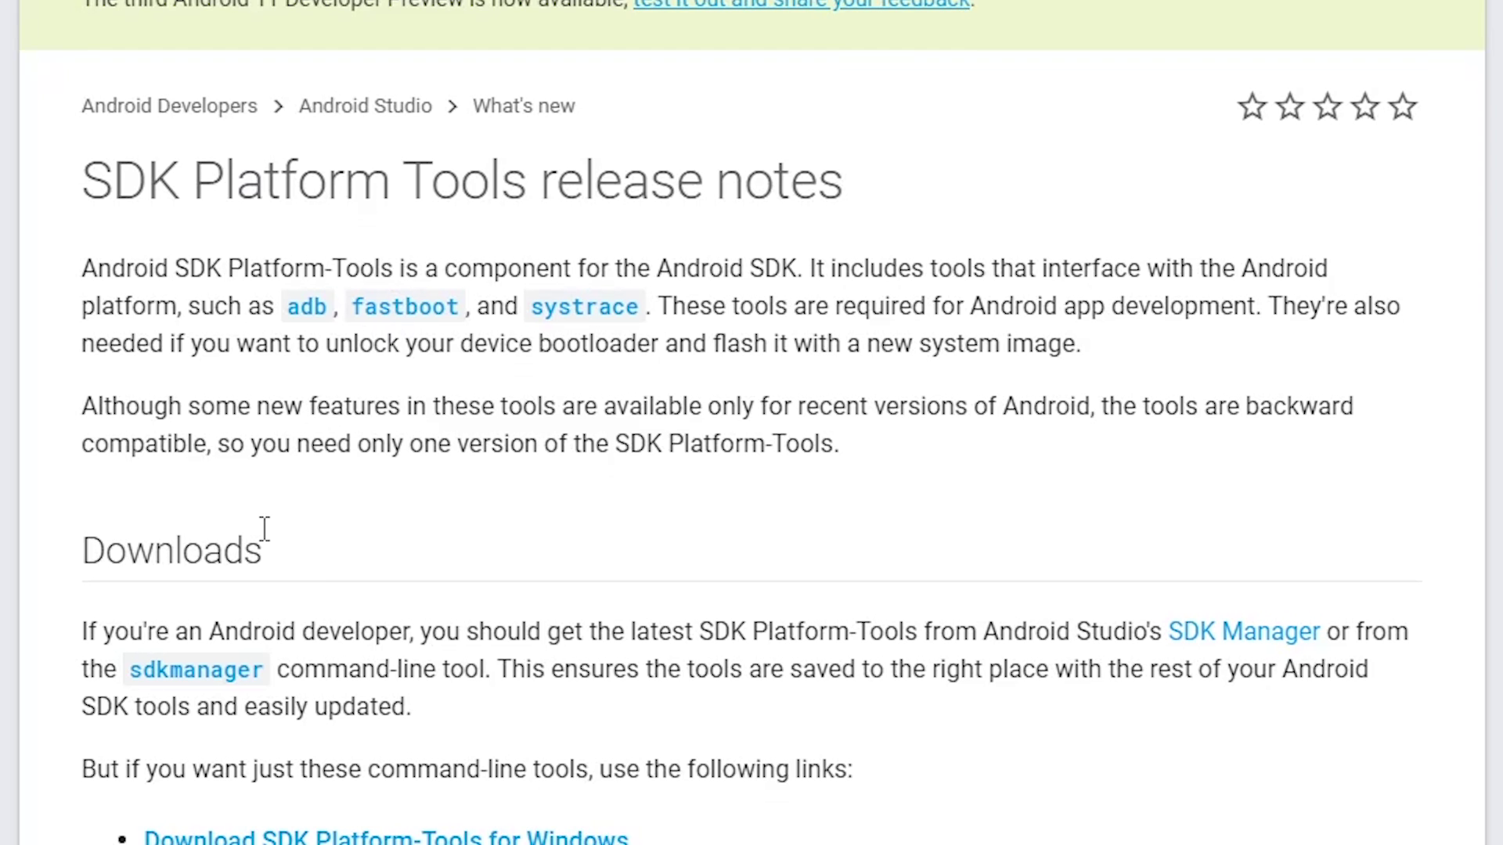
scroll(262, 530, down, 3)
scroll(262, 528, down, 1)
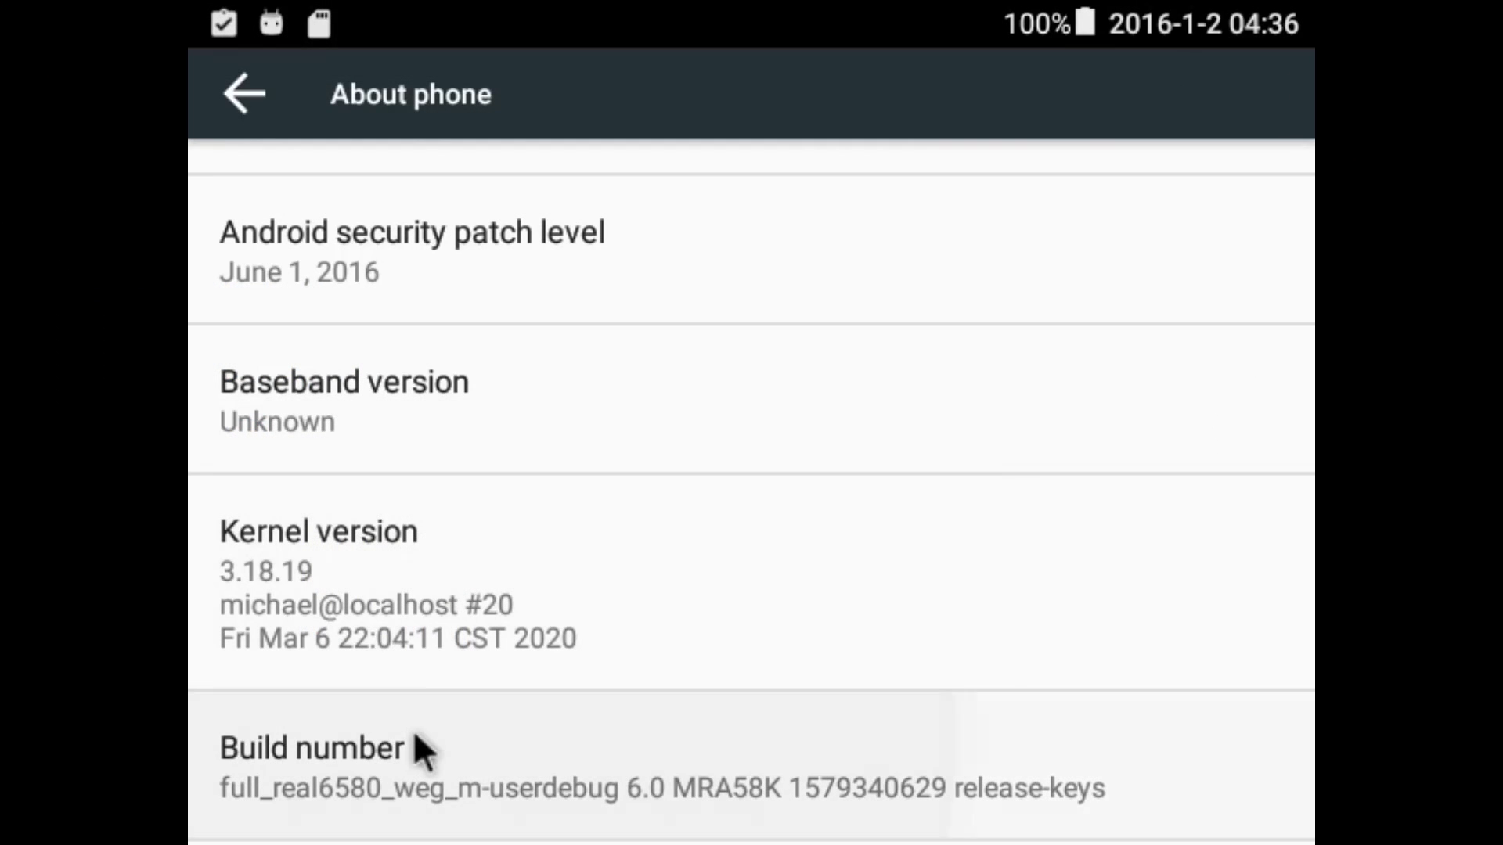
Step: Tap Build number until developer mode unlocks, then go to Developer options
click(419, 749)
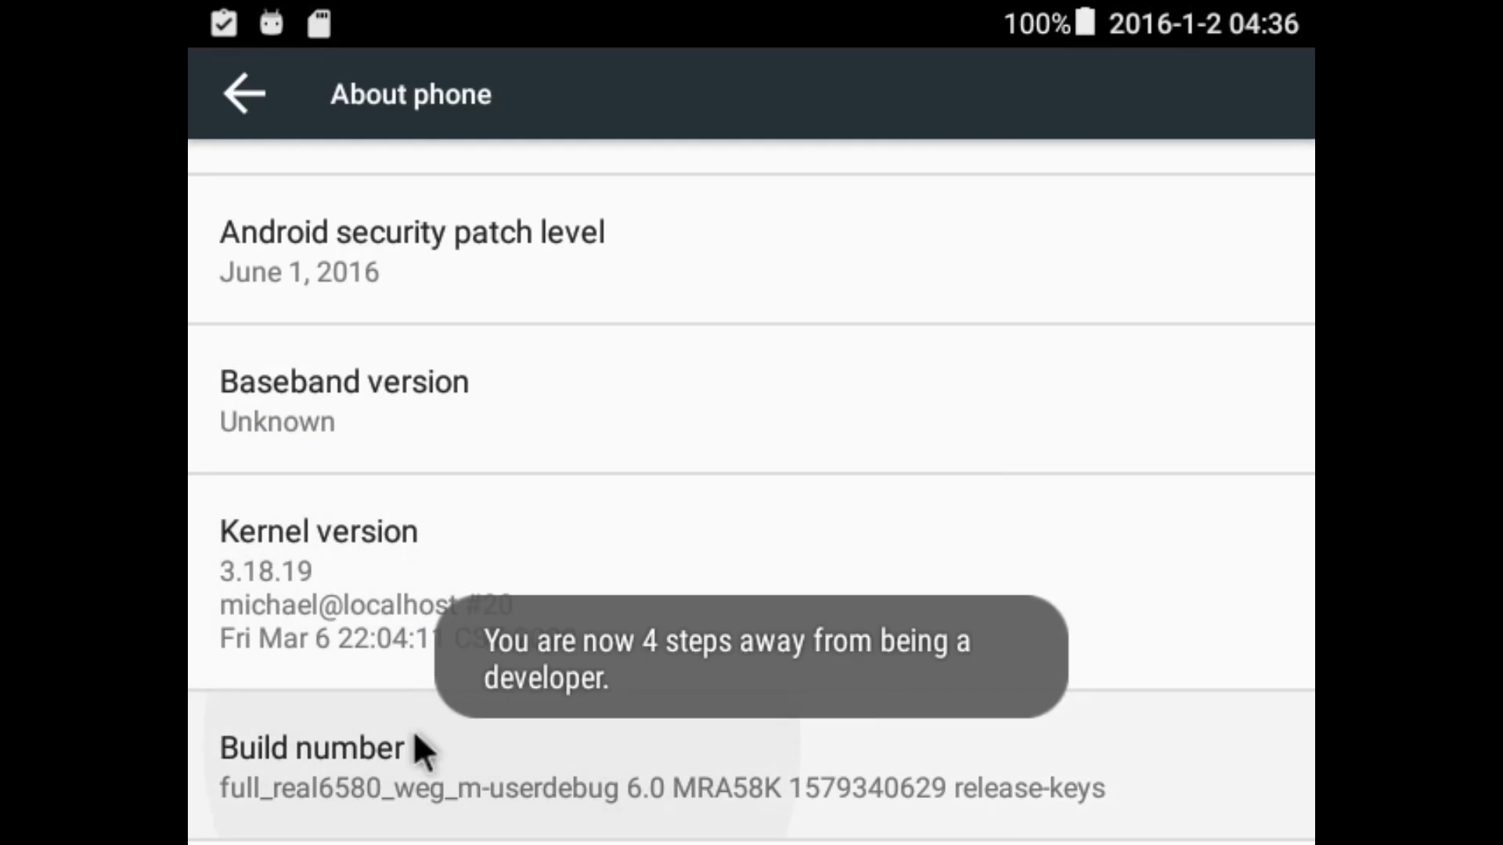
double_click(419, 749)
click(420, 750)
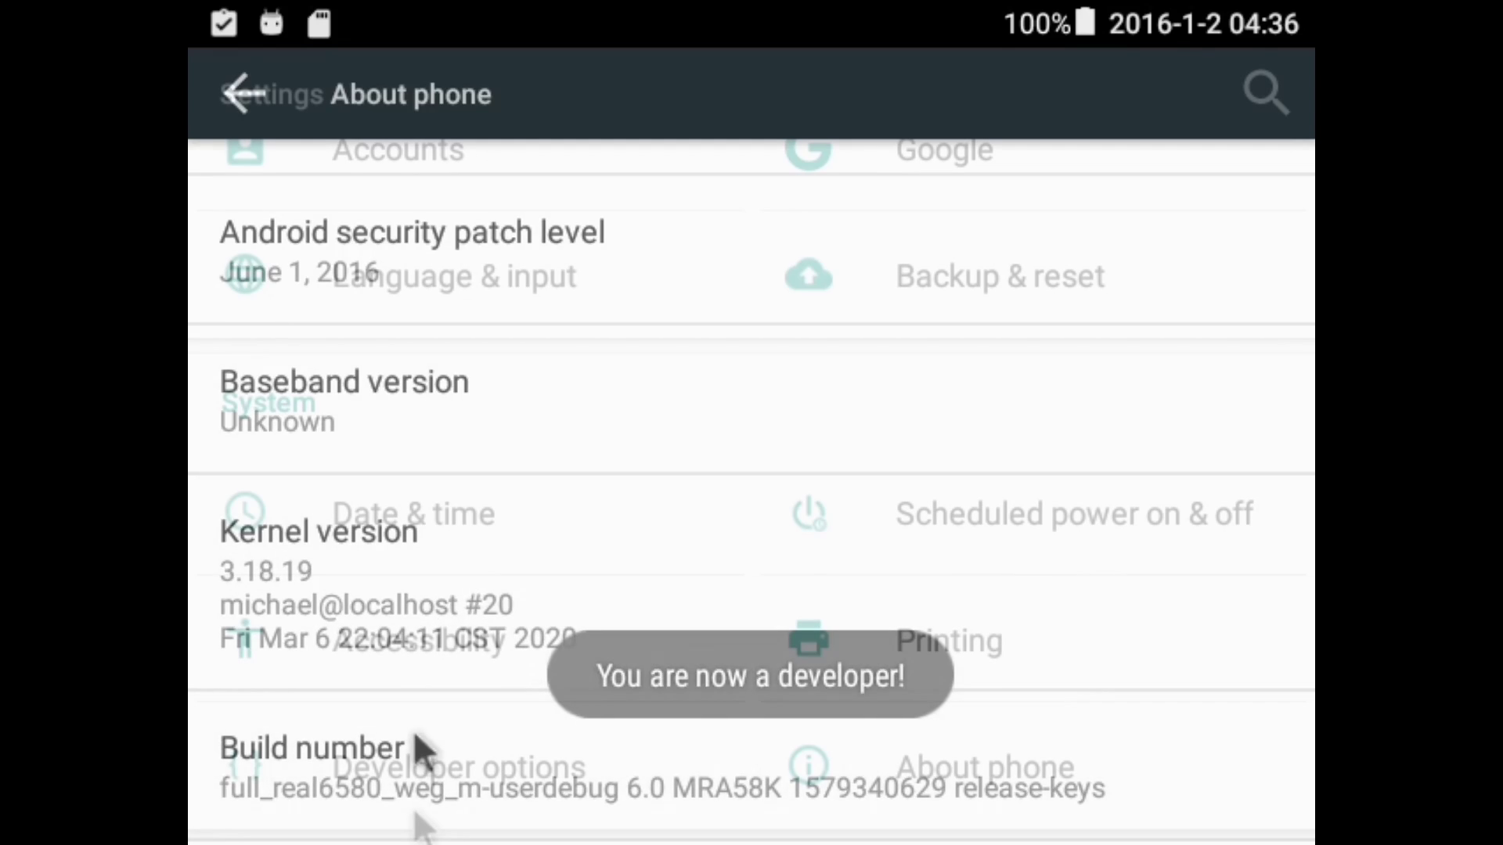
click(419, 822)
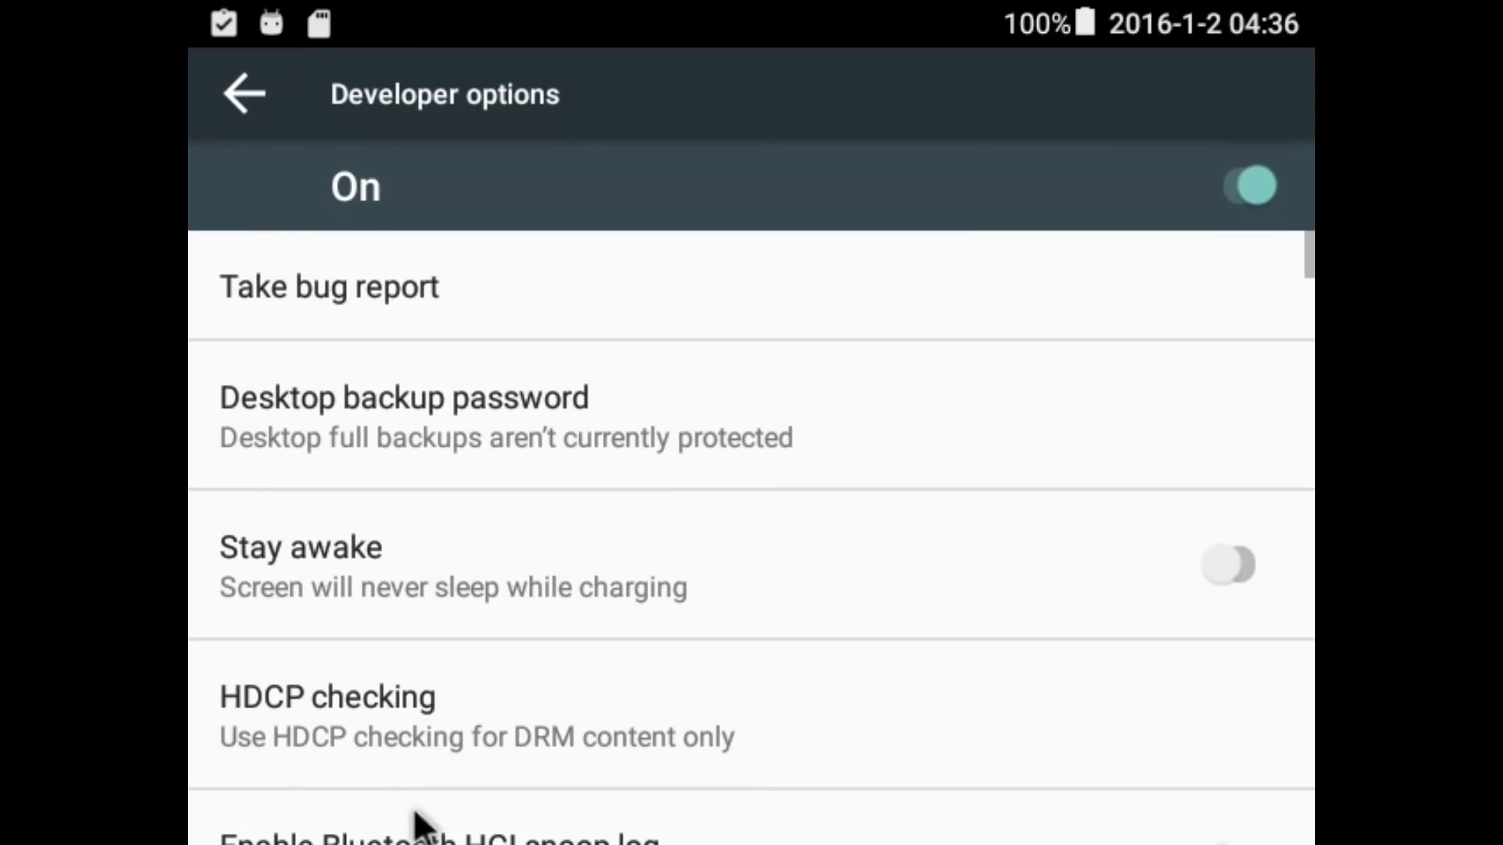
scroll(419, 821, down, 1)
scroll(420, 822, down, 2)
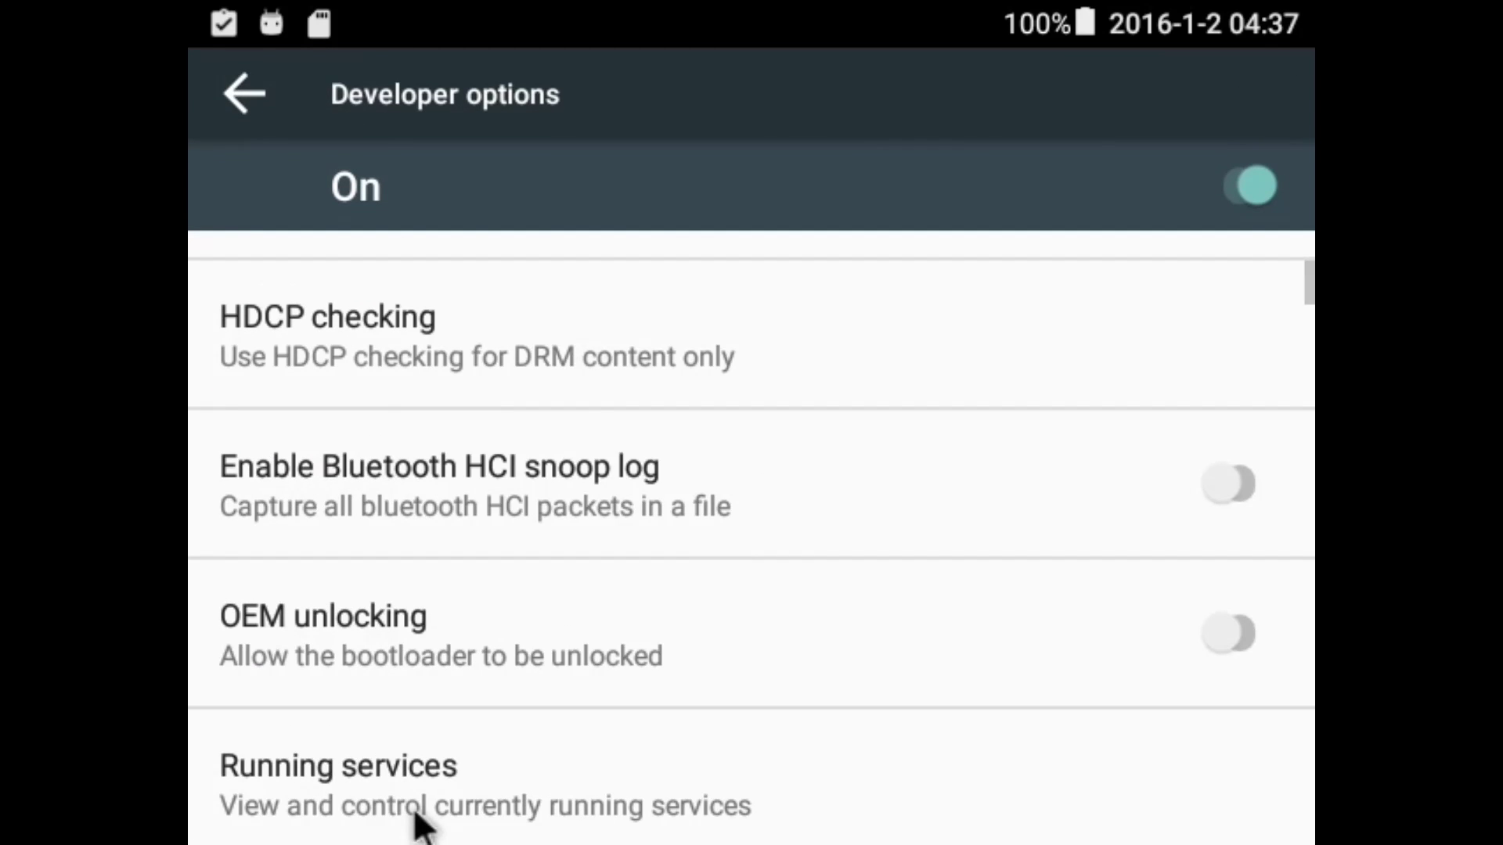
scroll(419, 829, down, 2)
scroll(419, 828, down, 1)
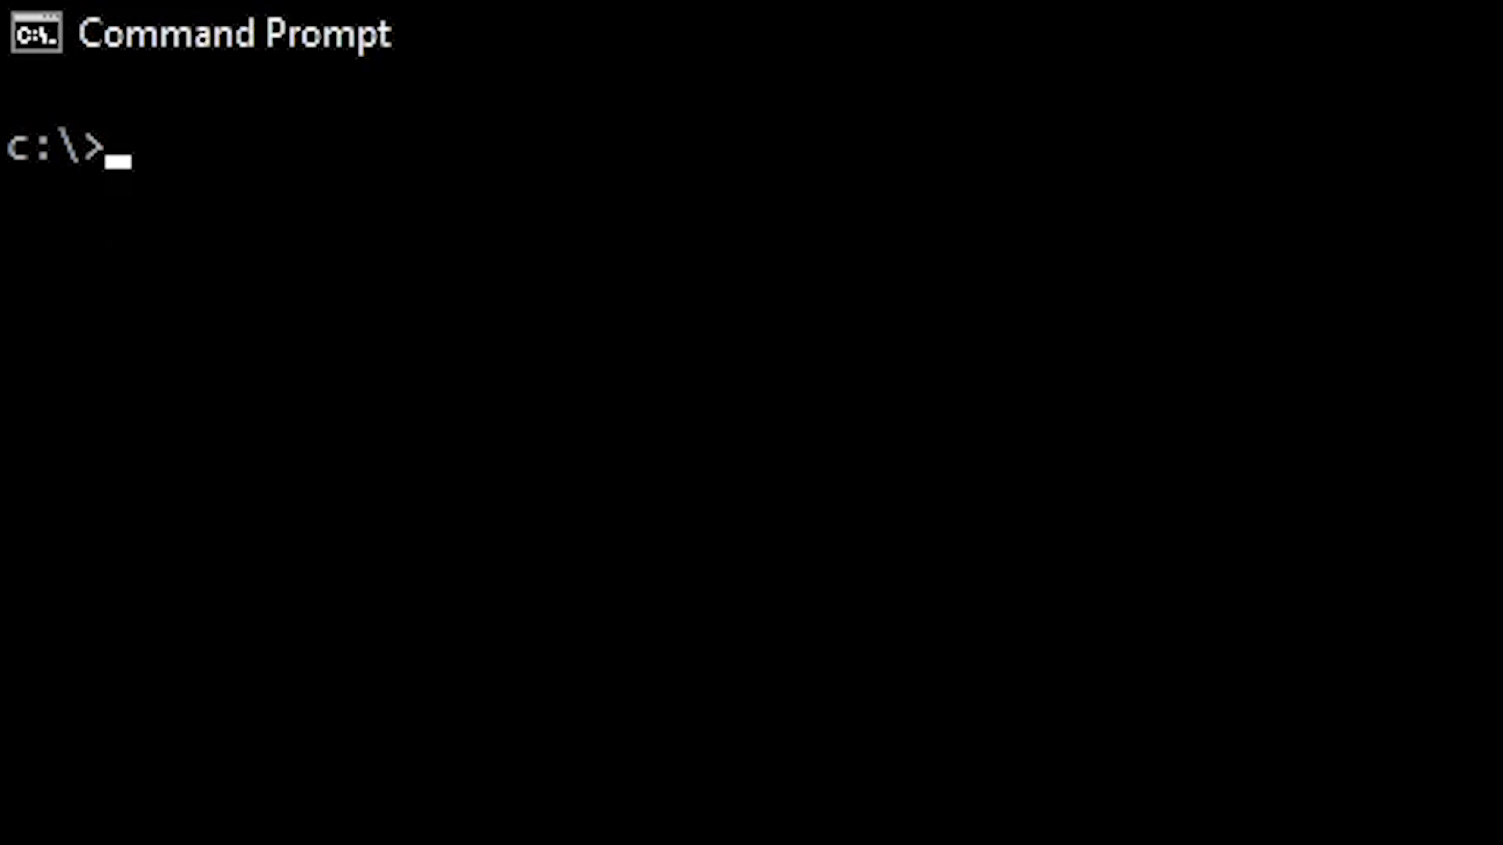
text(cd c:)
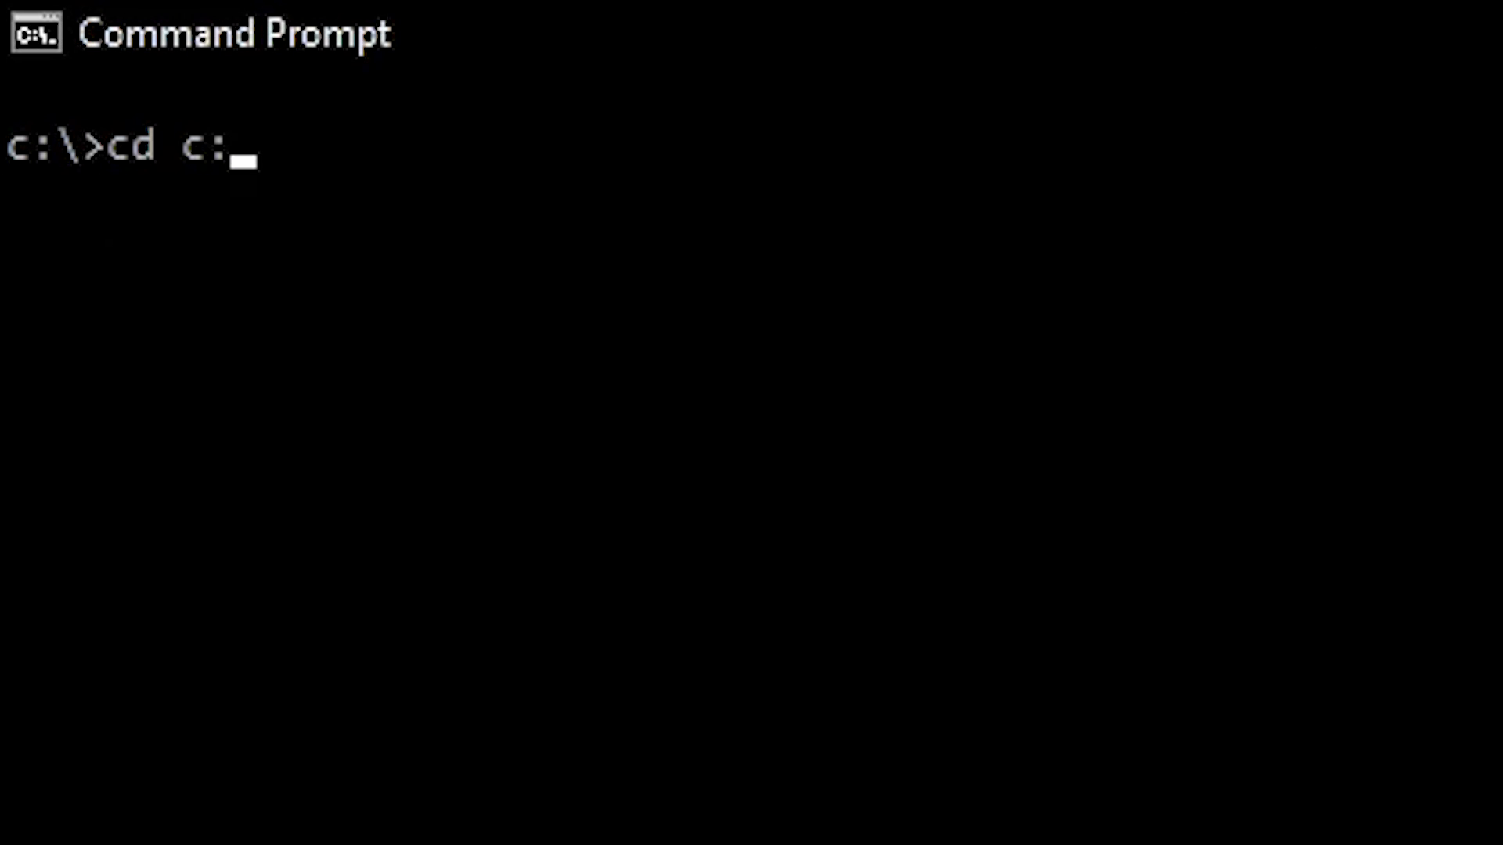
text(\adb)
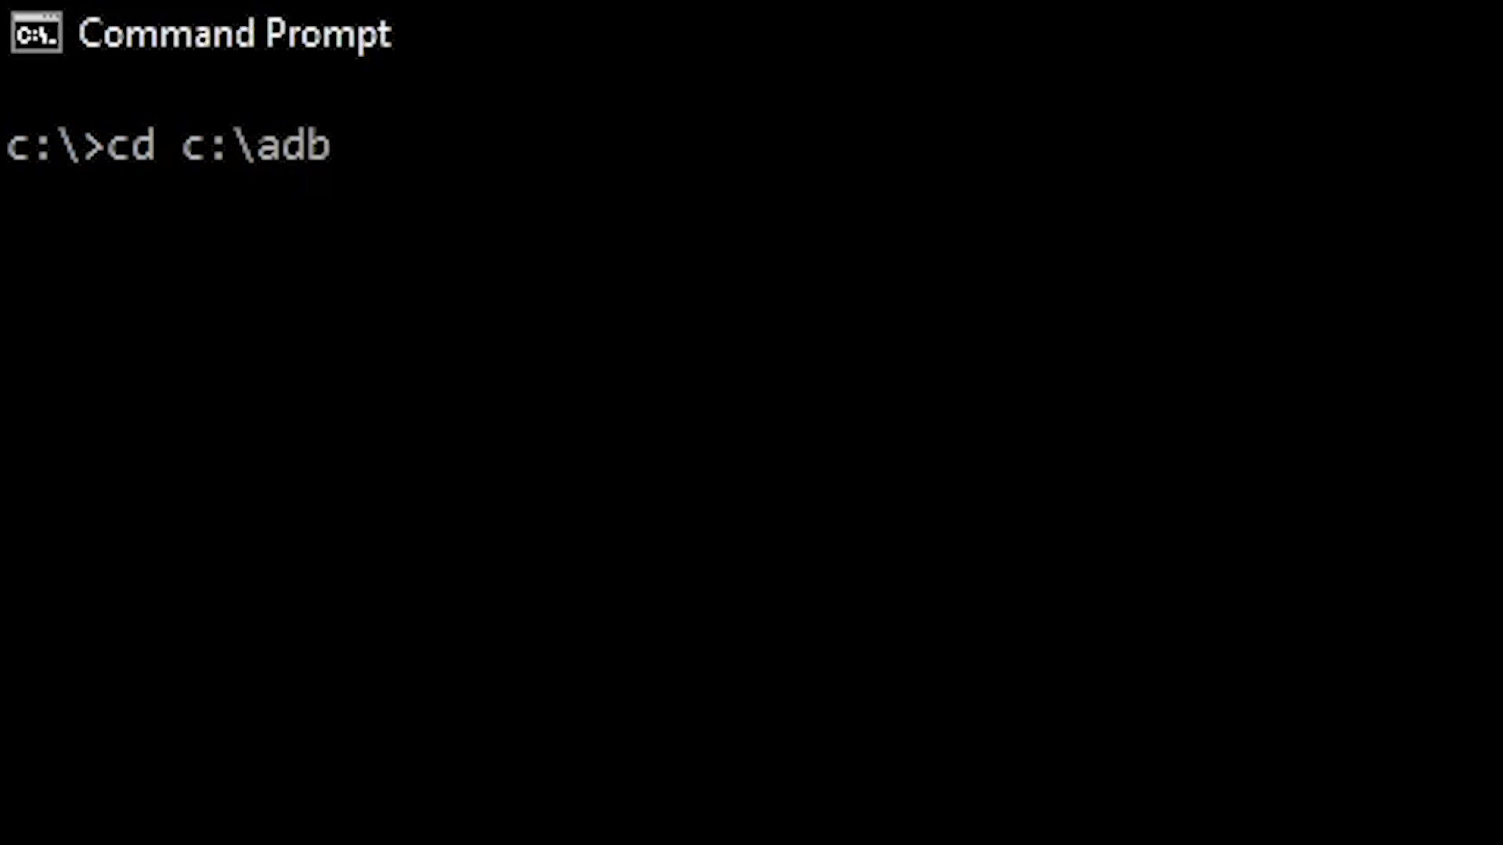
Step: Run 'cd c:\adb', then 'adb.exe devices' to list attached devices
key(Return)
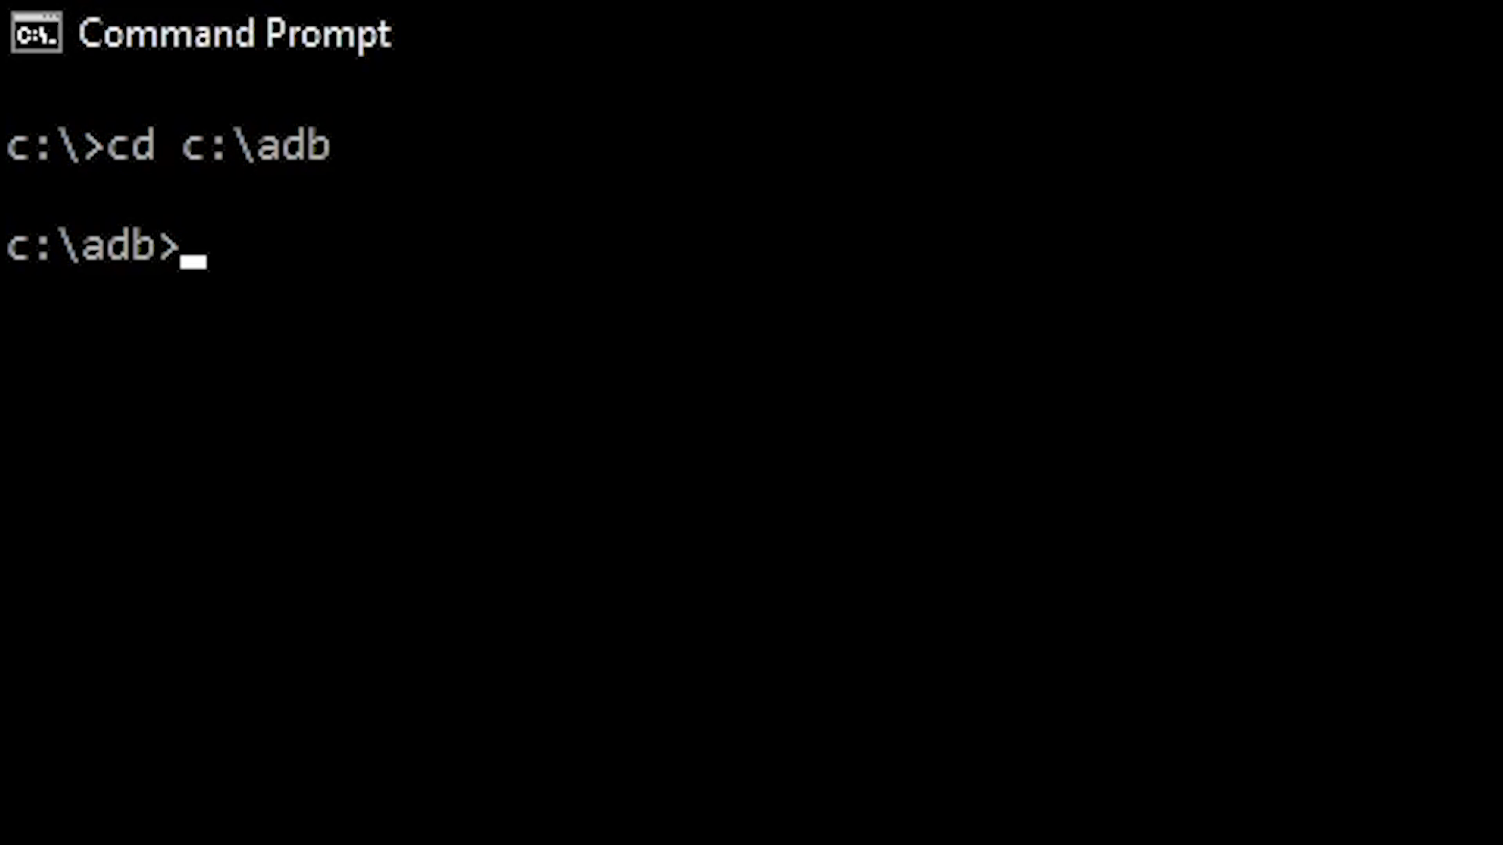
text(adb)
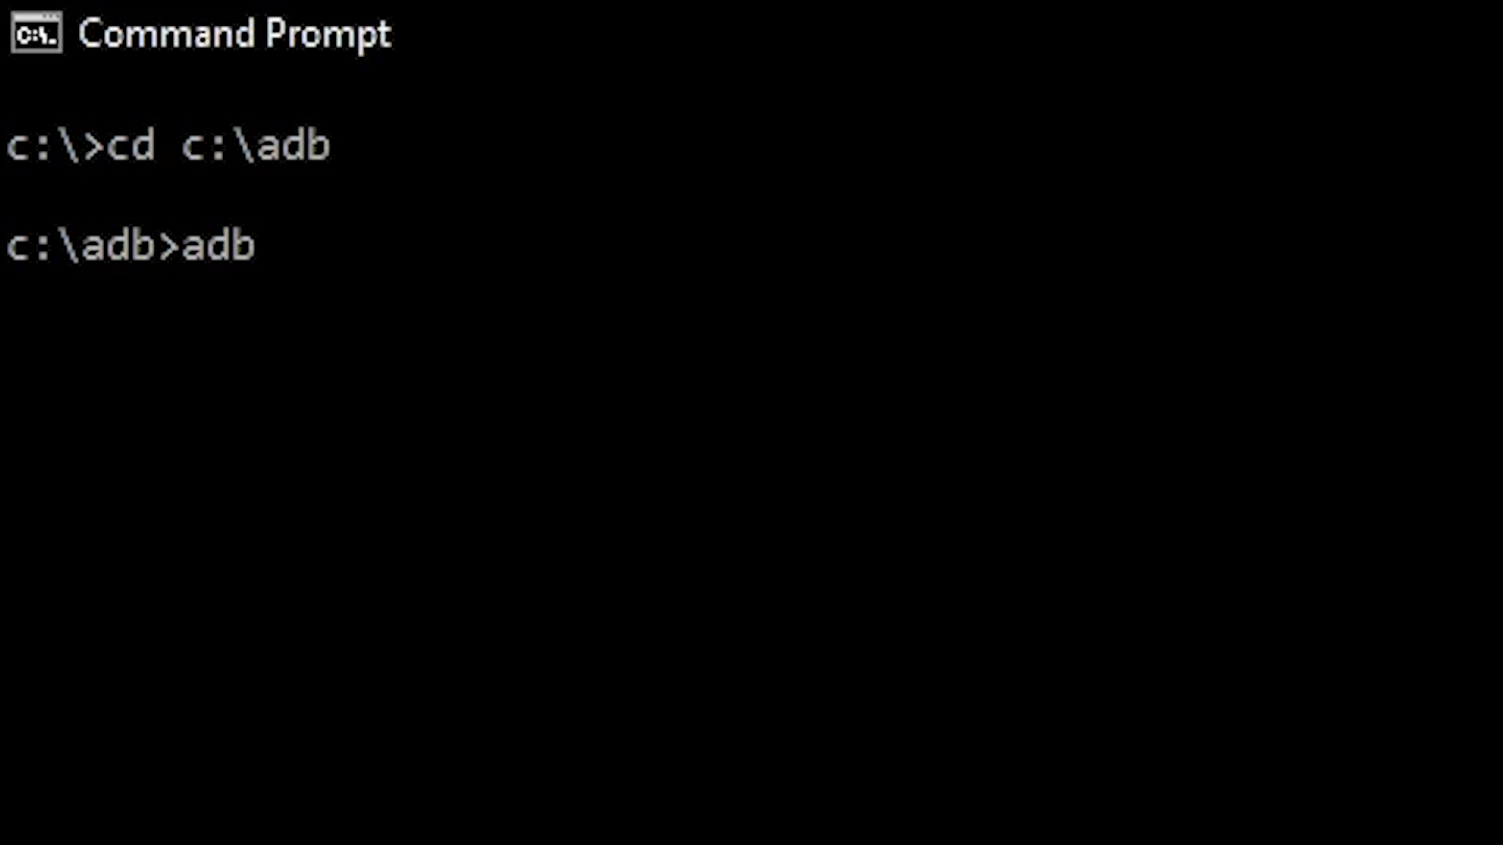
text(.ex)
text(e devices)
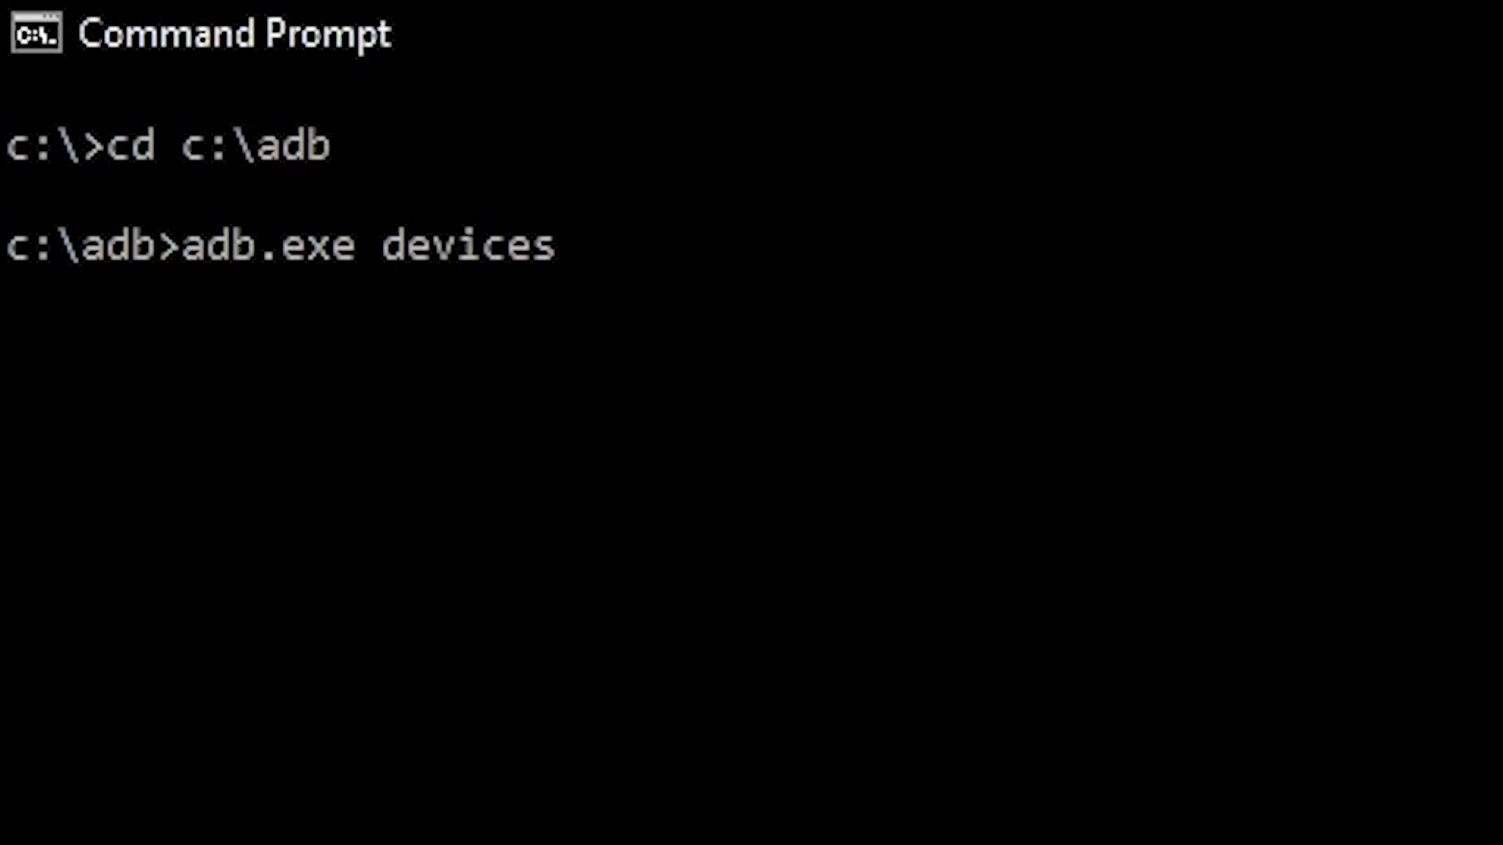
key(Return)
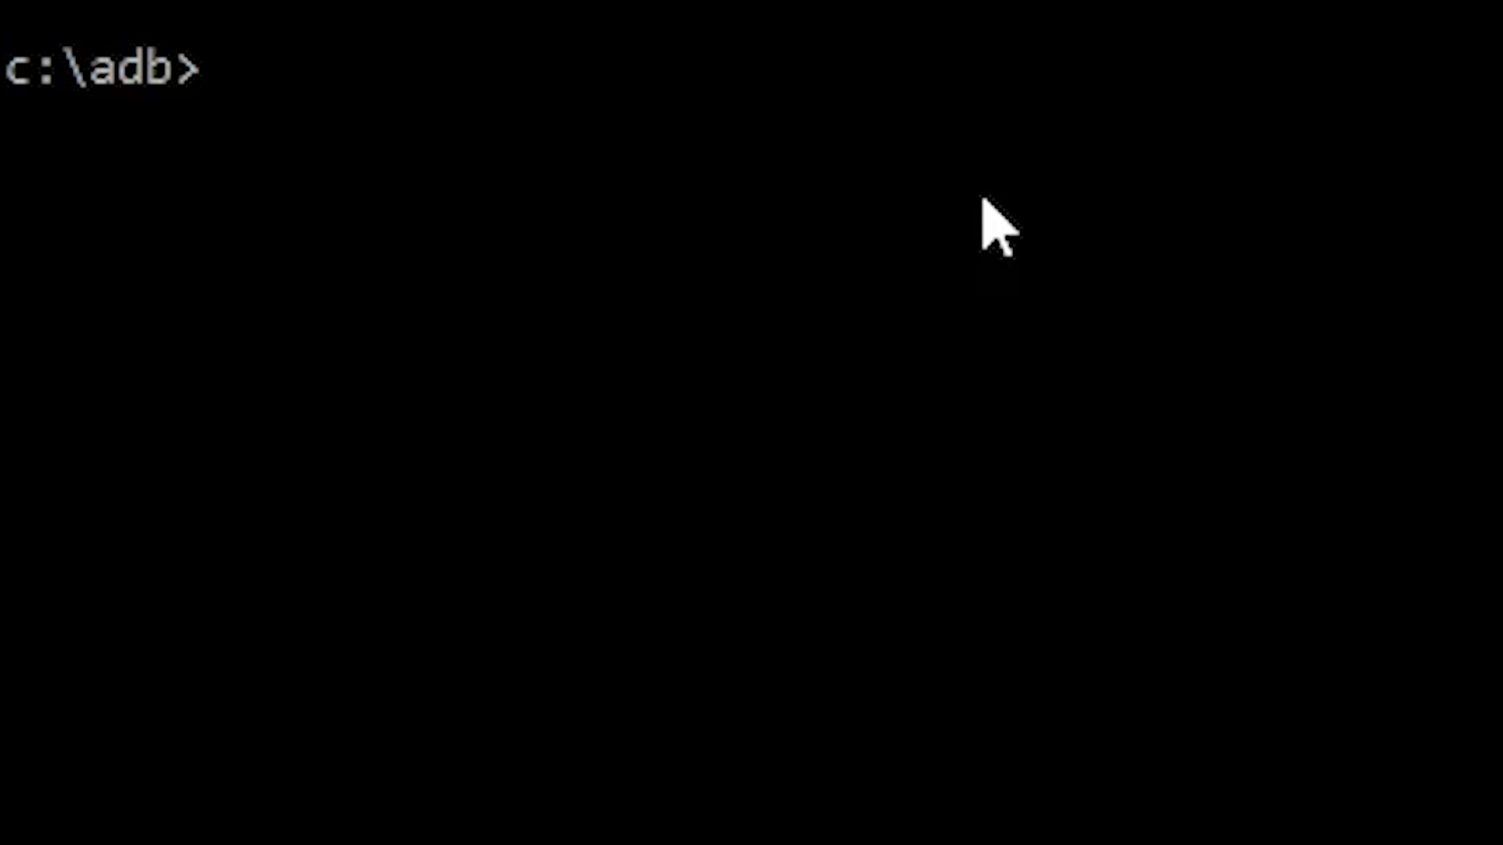
text(adb.exe install)
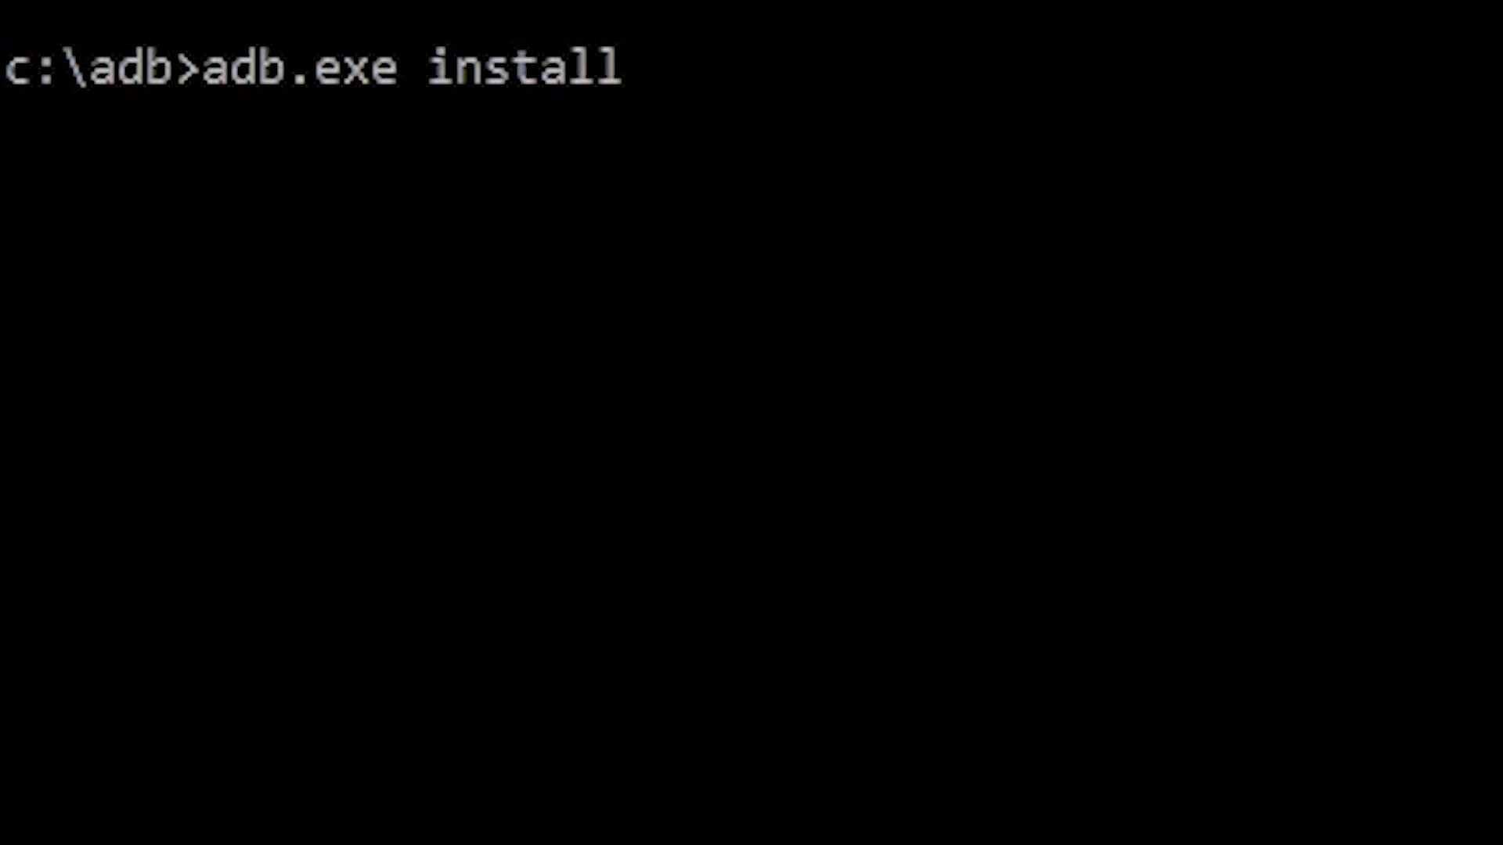
text(C:\adb\classicboy.apk)
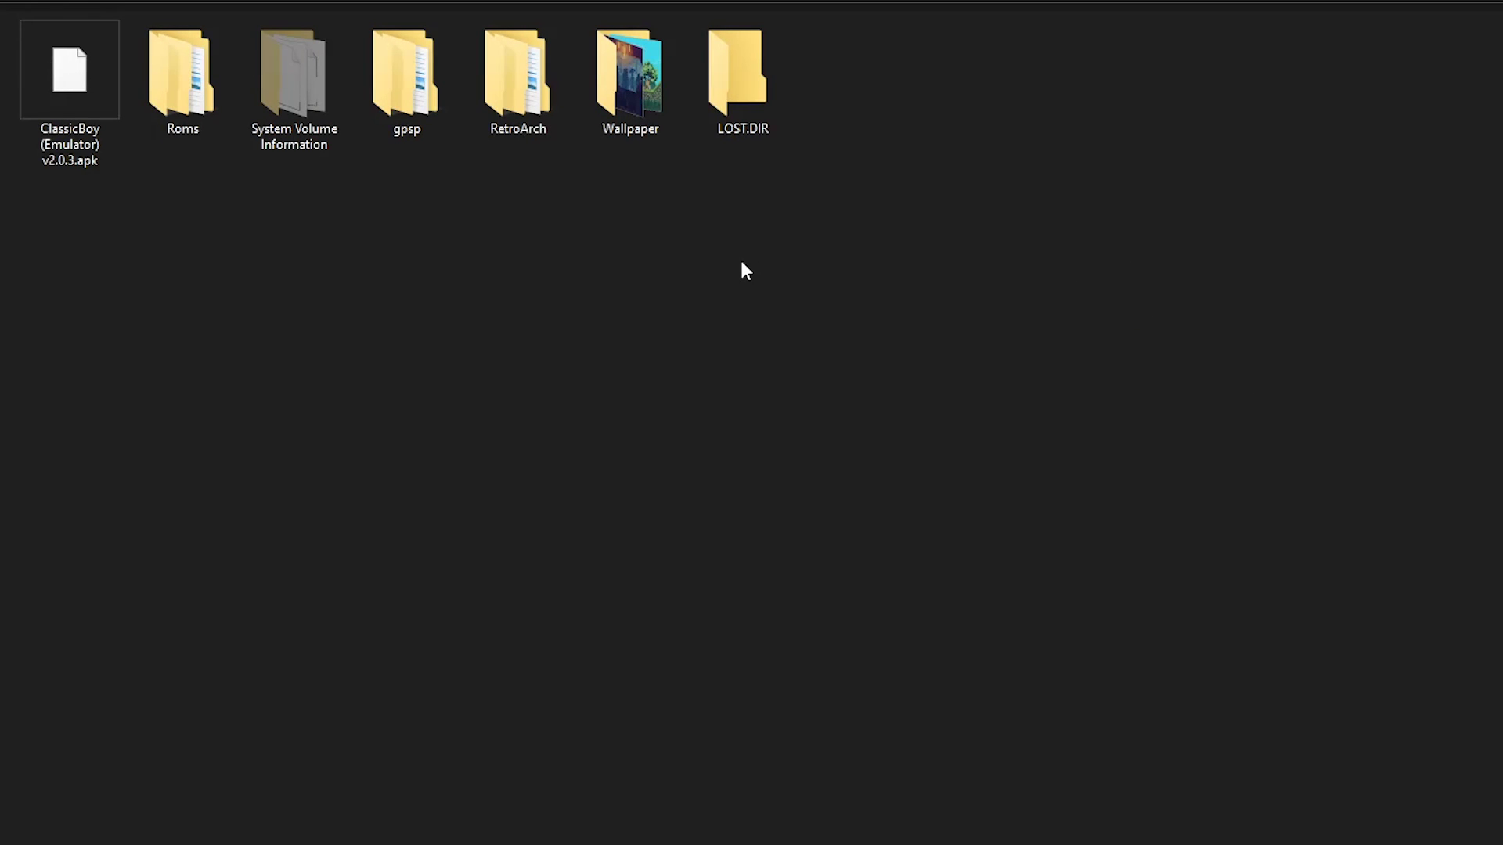
Step: Open the Roms folder and display its contents as Large icons
double_click(189, 67)
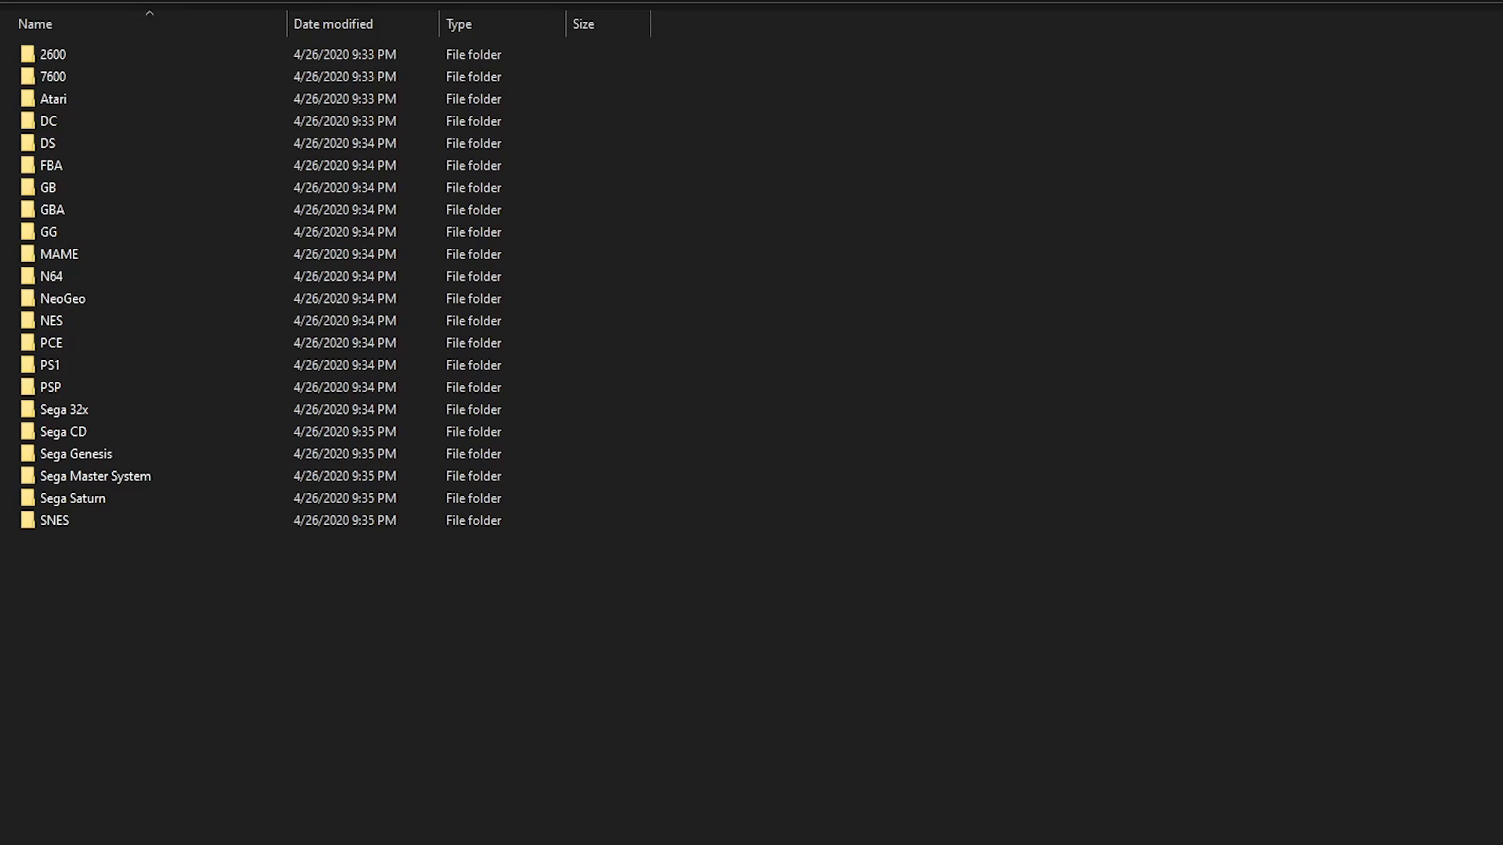
key(ctrl+shift+2)
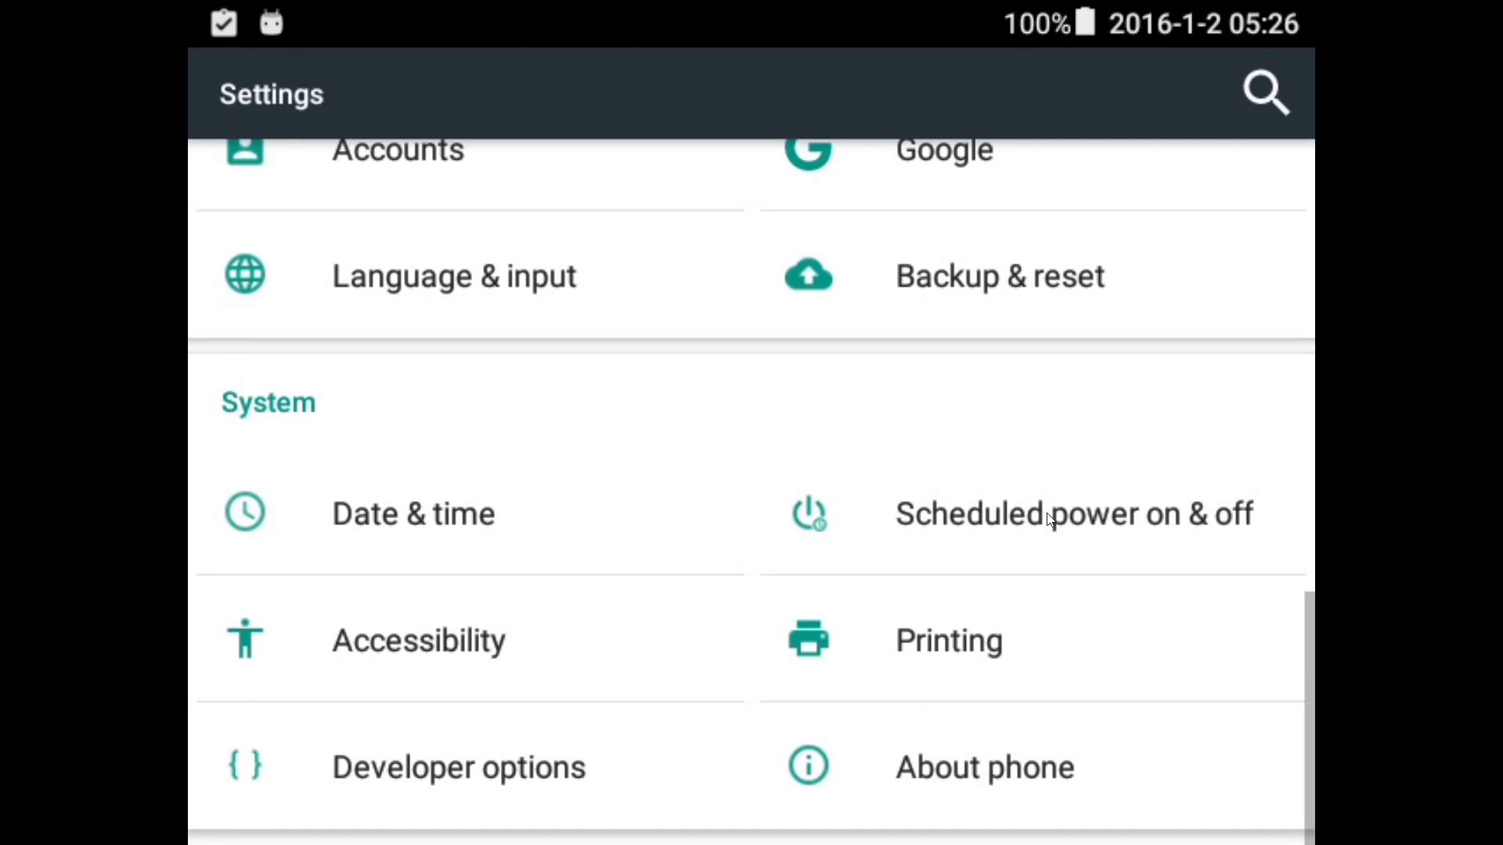
scroll(1010, 376, up, 2)
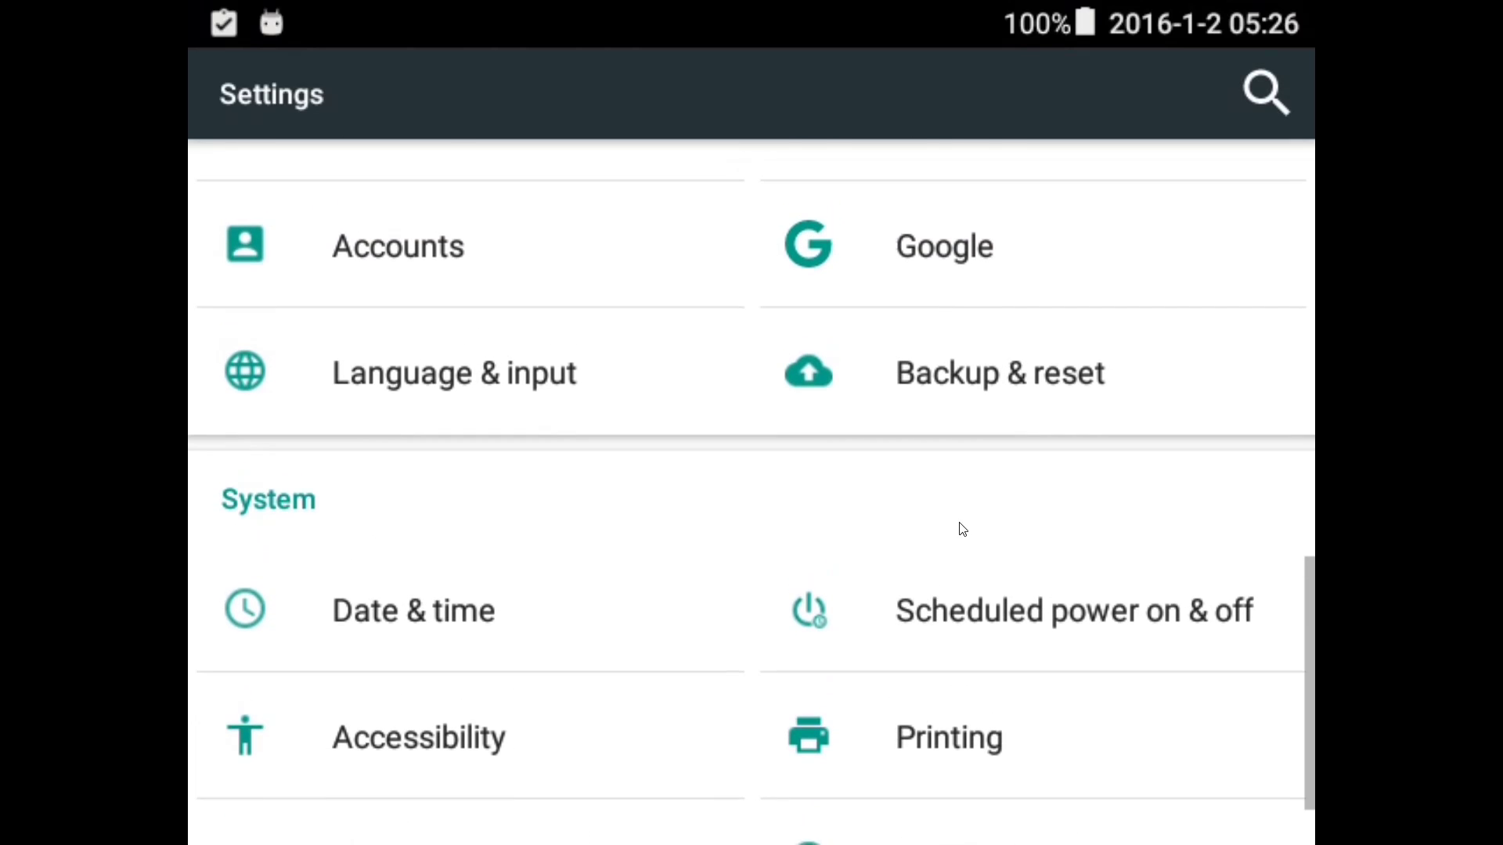
Step: Open the per-app storage list under Settings > Storage & USB
drag(1057, 319, 1039, 421)
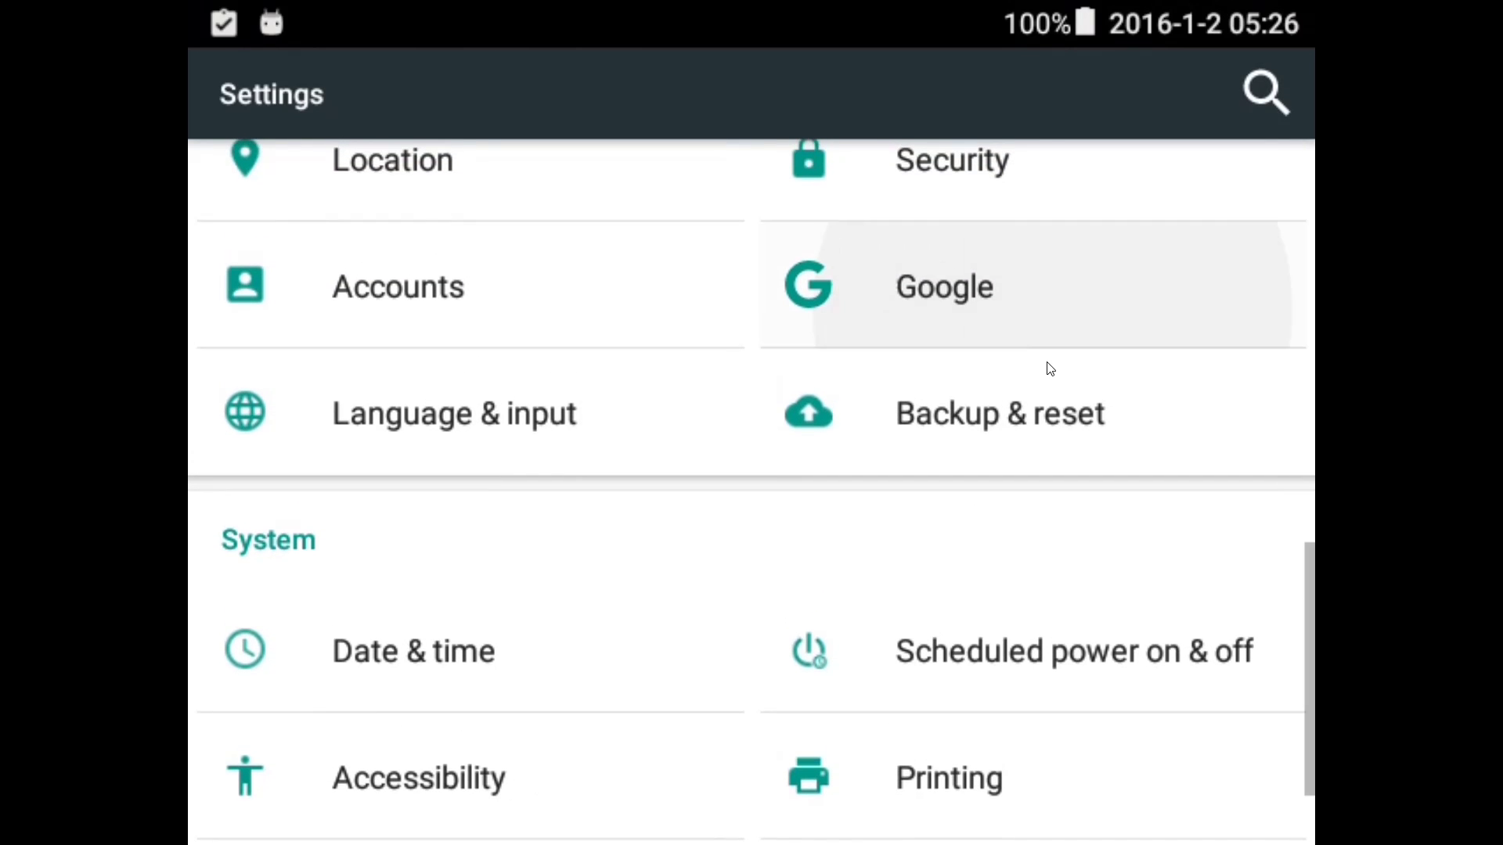
scroll(1039, 422, up, 1)
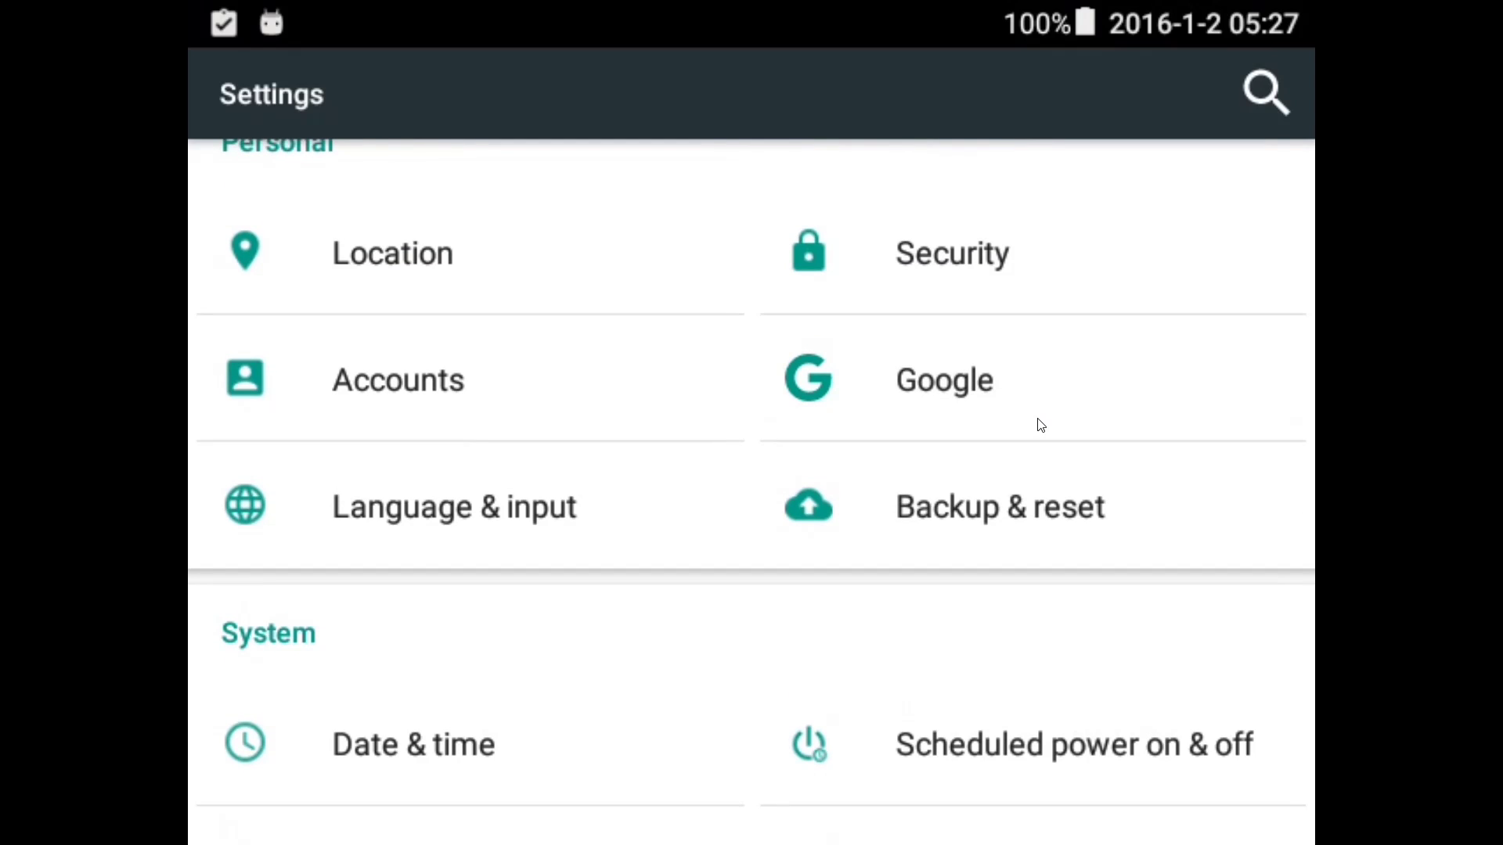
scroll(1039, 426, up, 2)
scroll(1040, 426, up, 2)
scroll(1040, 426, up, 2)
scroll(1040, 426, up, 3)
key(Up)
scroll(1040, 425, up, 2)
key(Right)
key(Left)
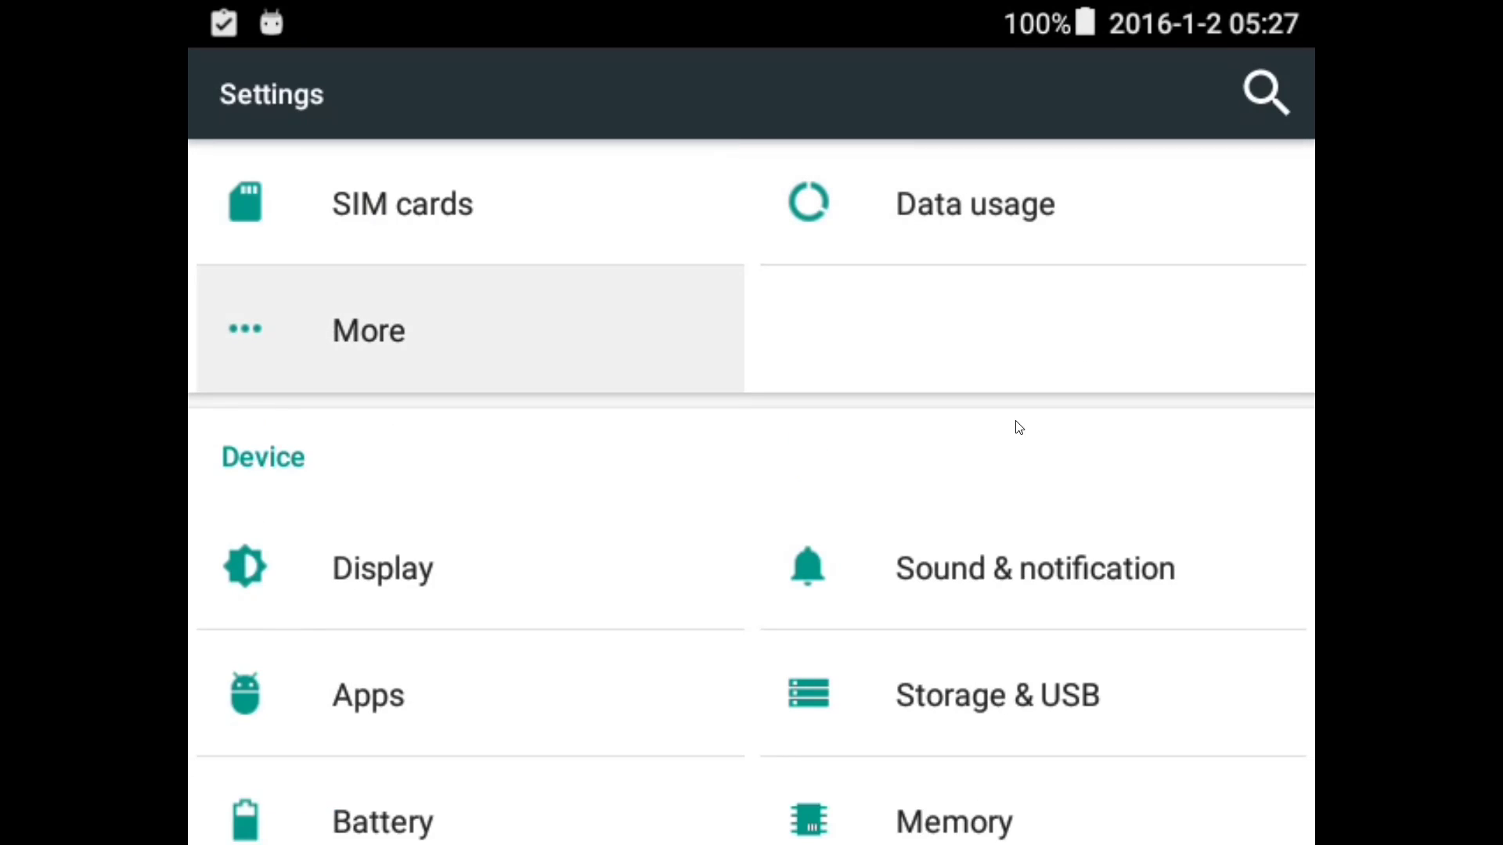
click(1135, 620)
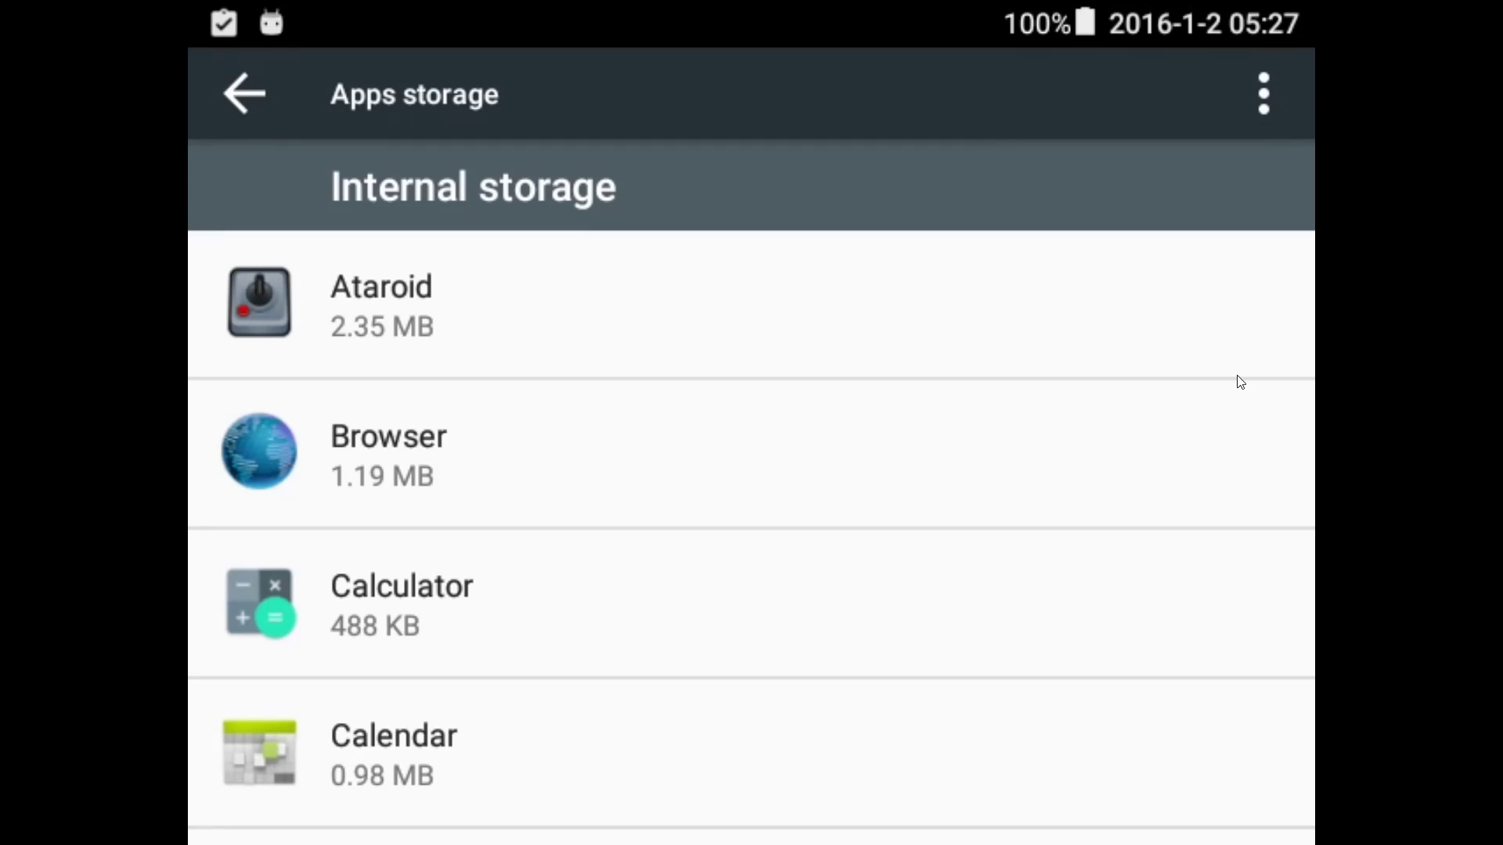
scroll(1245, 305, down, 10)
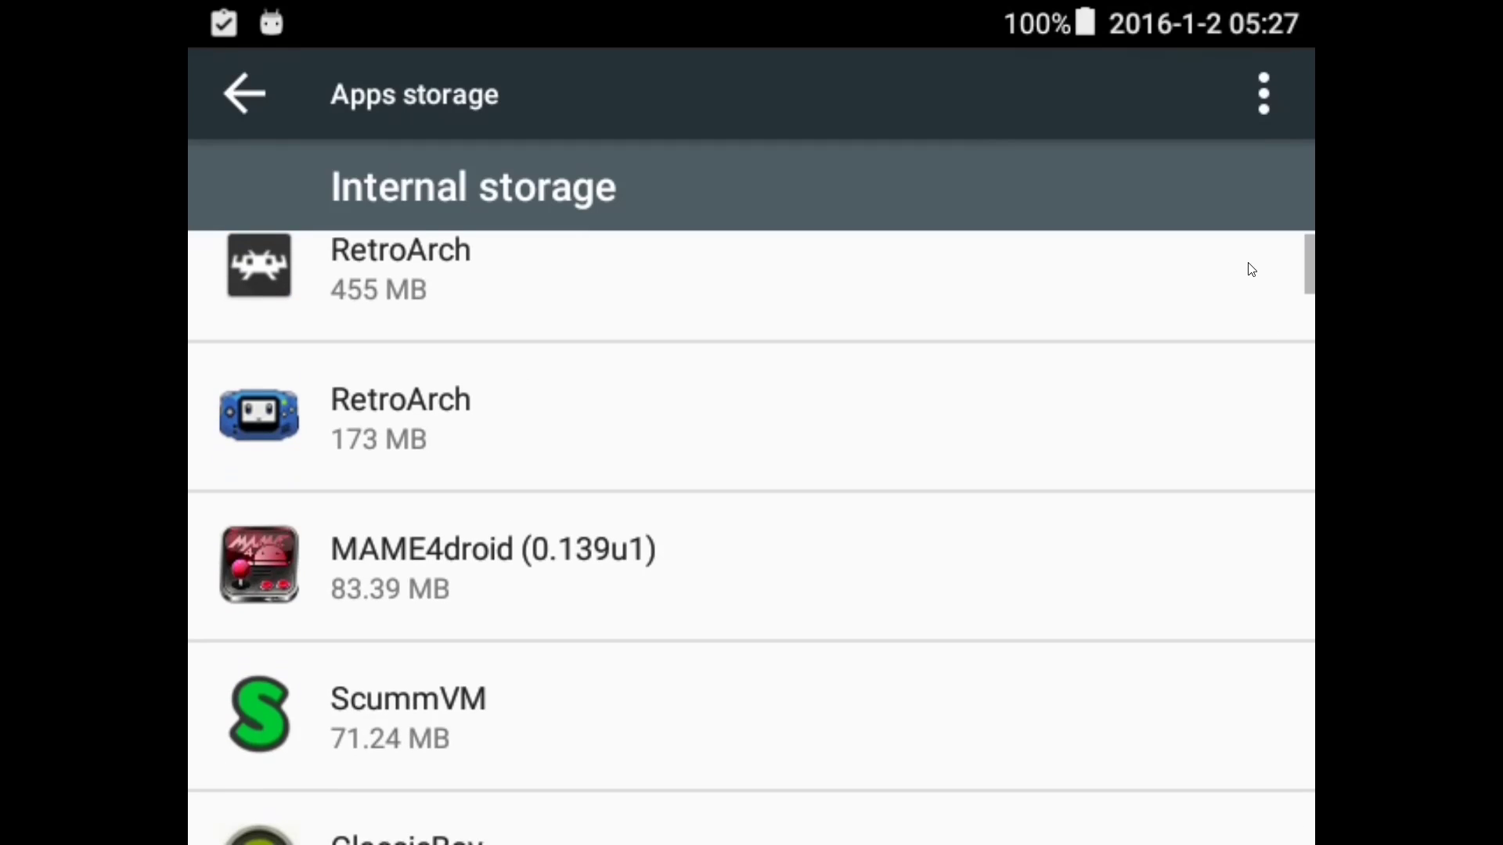
scroll(1092, 428, down, 2)
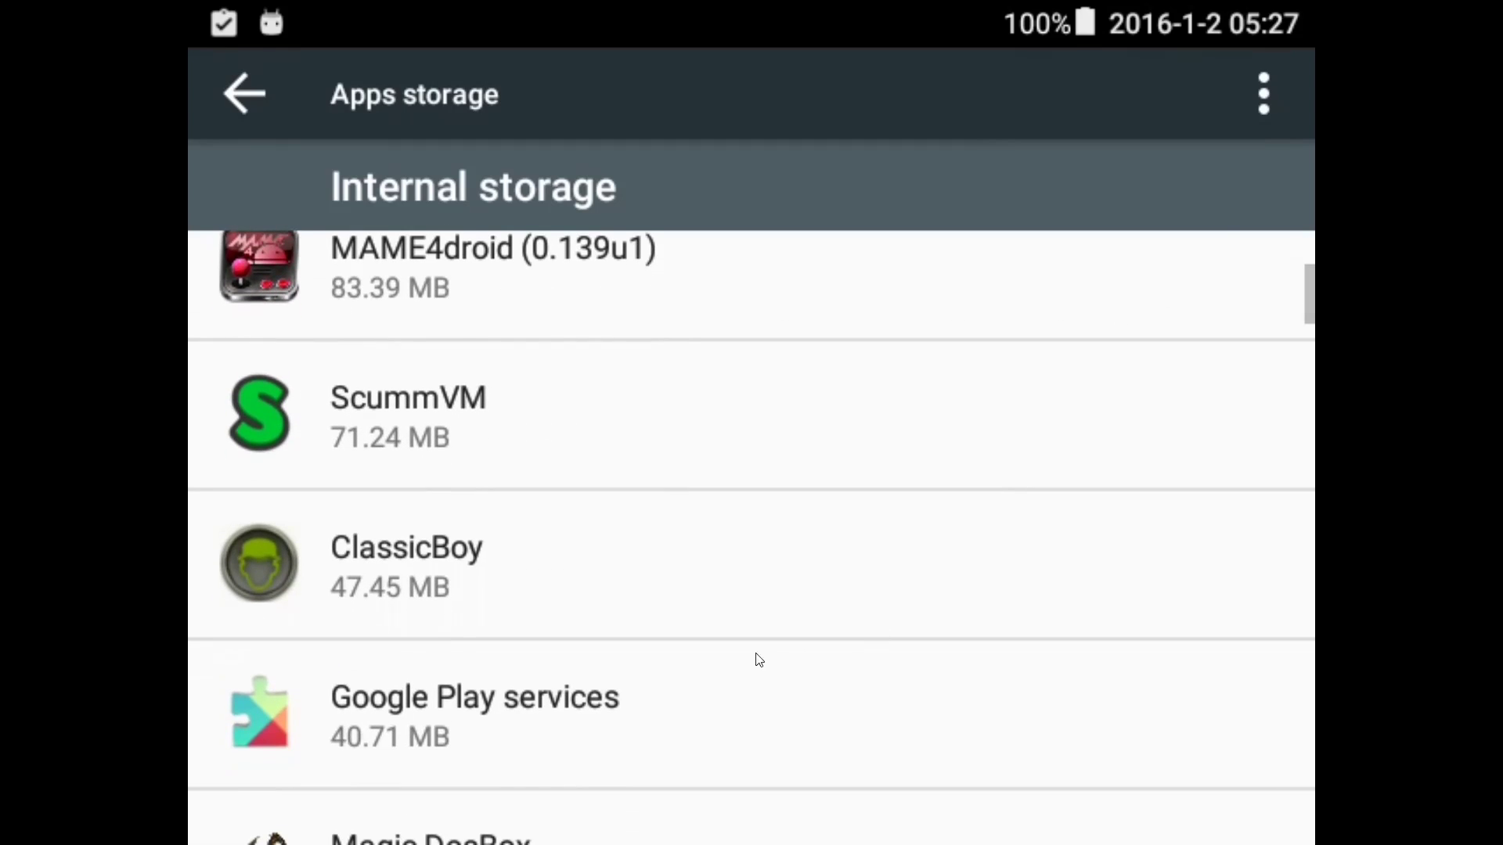
Step: Clear Google Play services' cache, then open Google Play Store's storage details
click(640, 703)
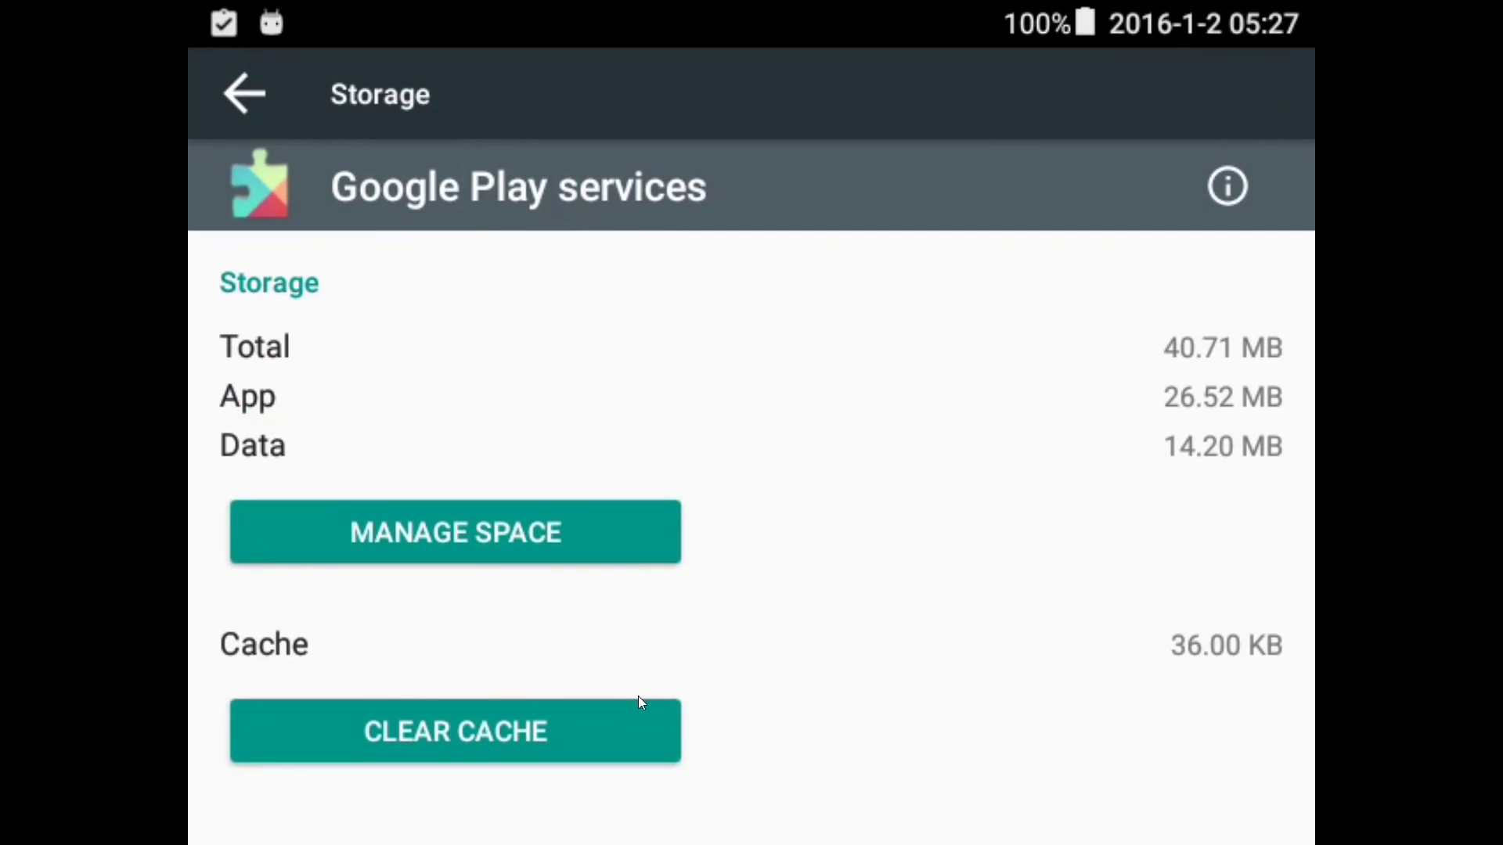
click(564, 717)
click(246, 100)
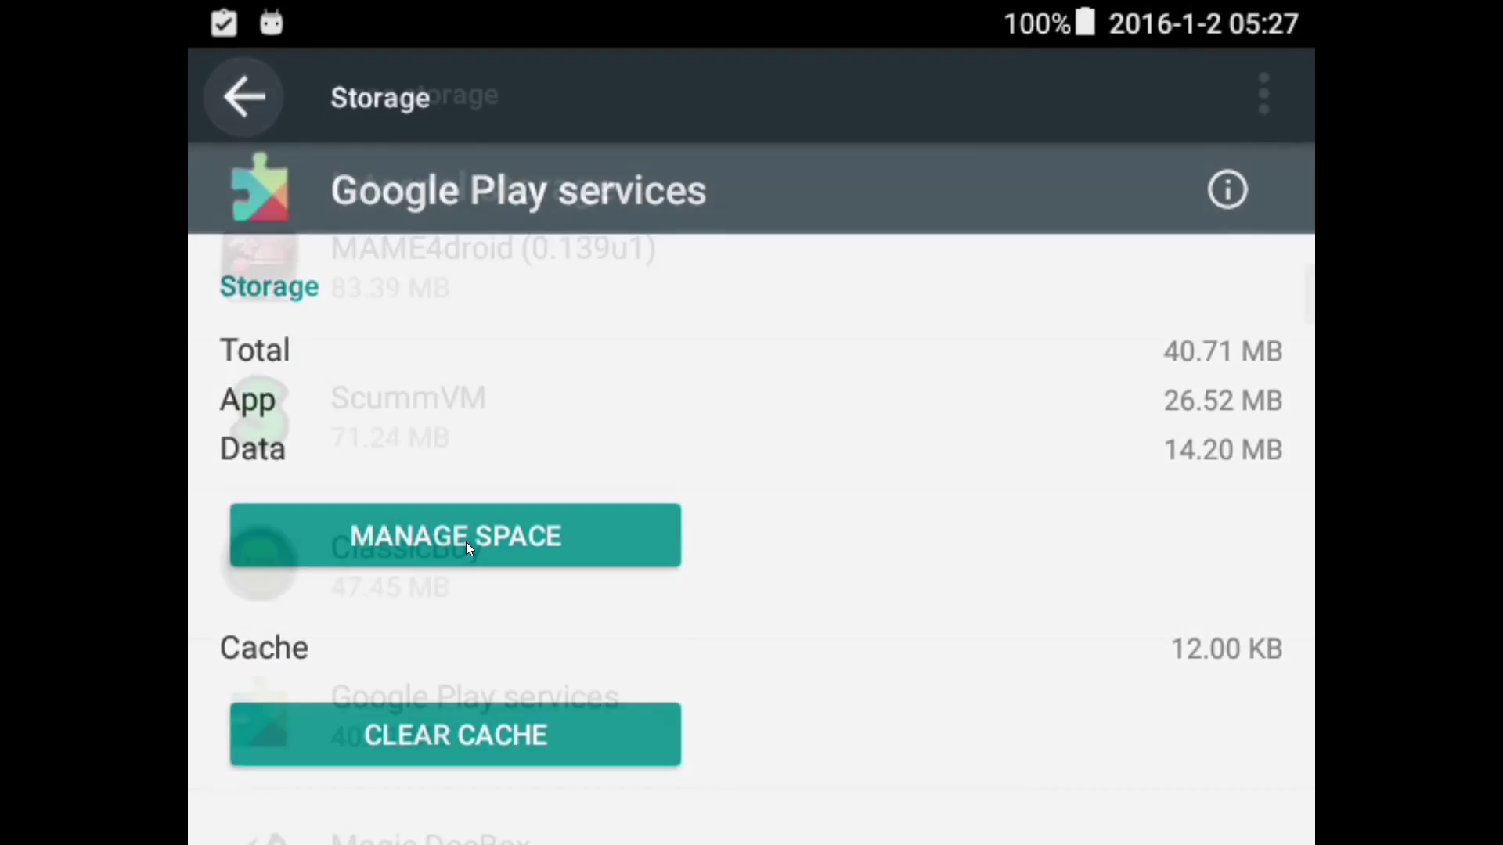
click(470, 686)
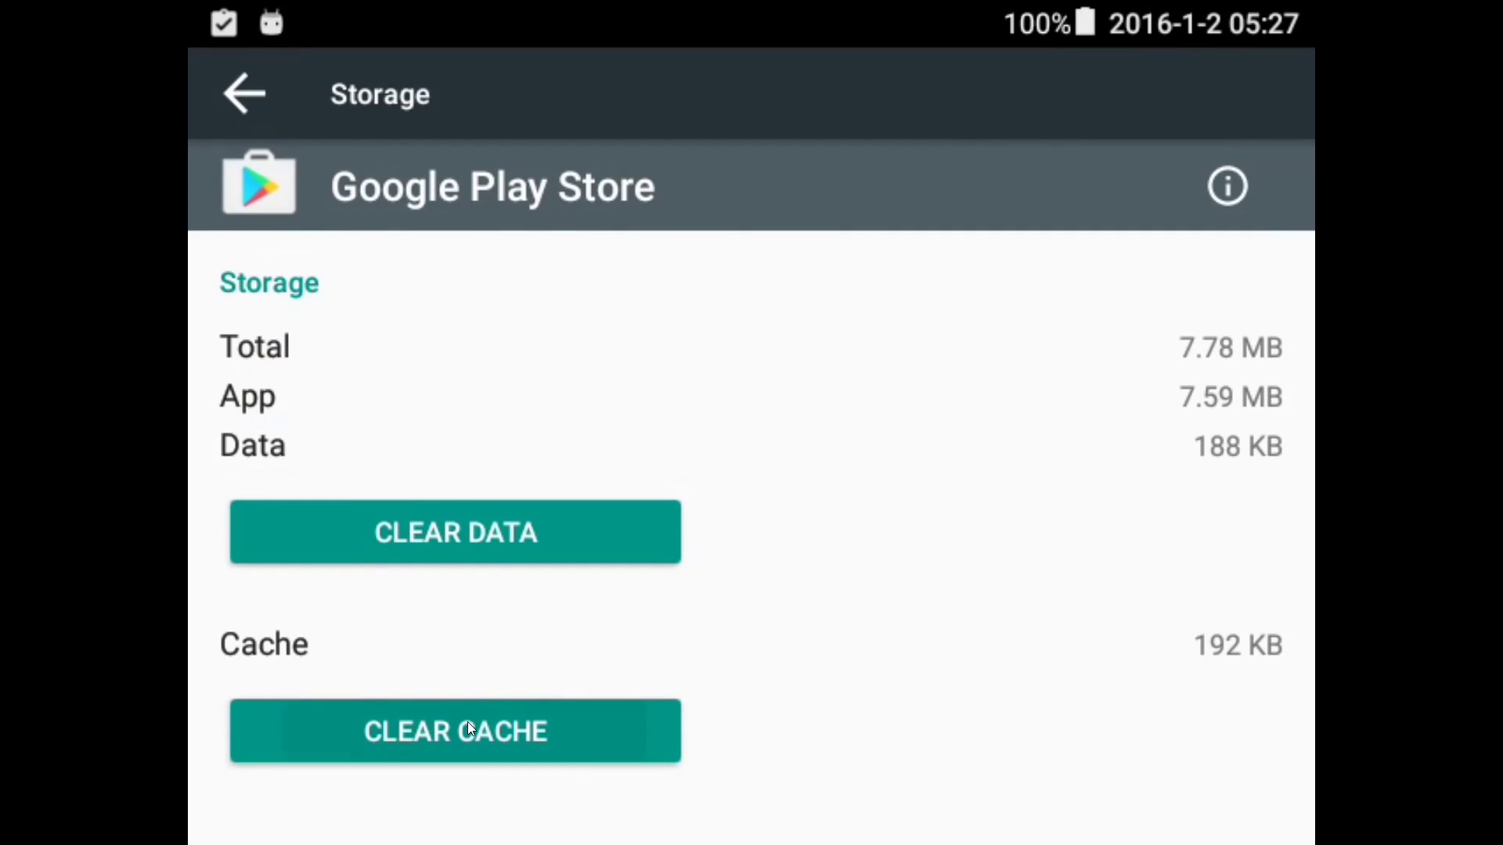
Step: Disable Google Play Store from the Toolbox app list, confirming the prompt
key(Escape)
scroll(557, 397, down, 5)
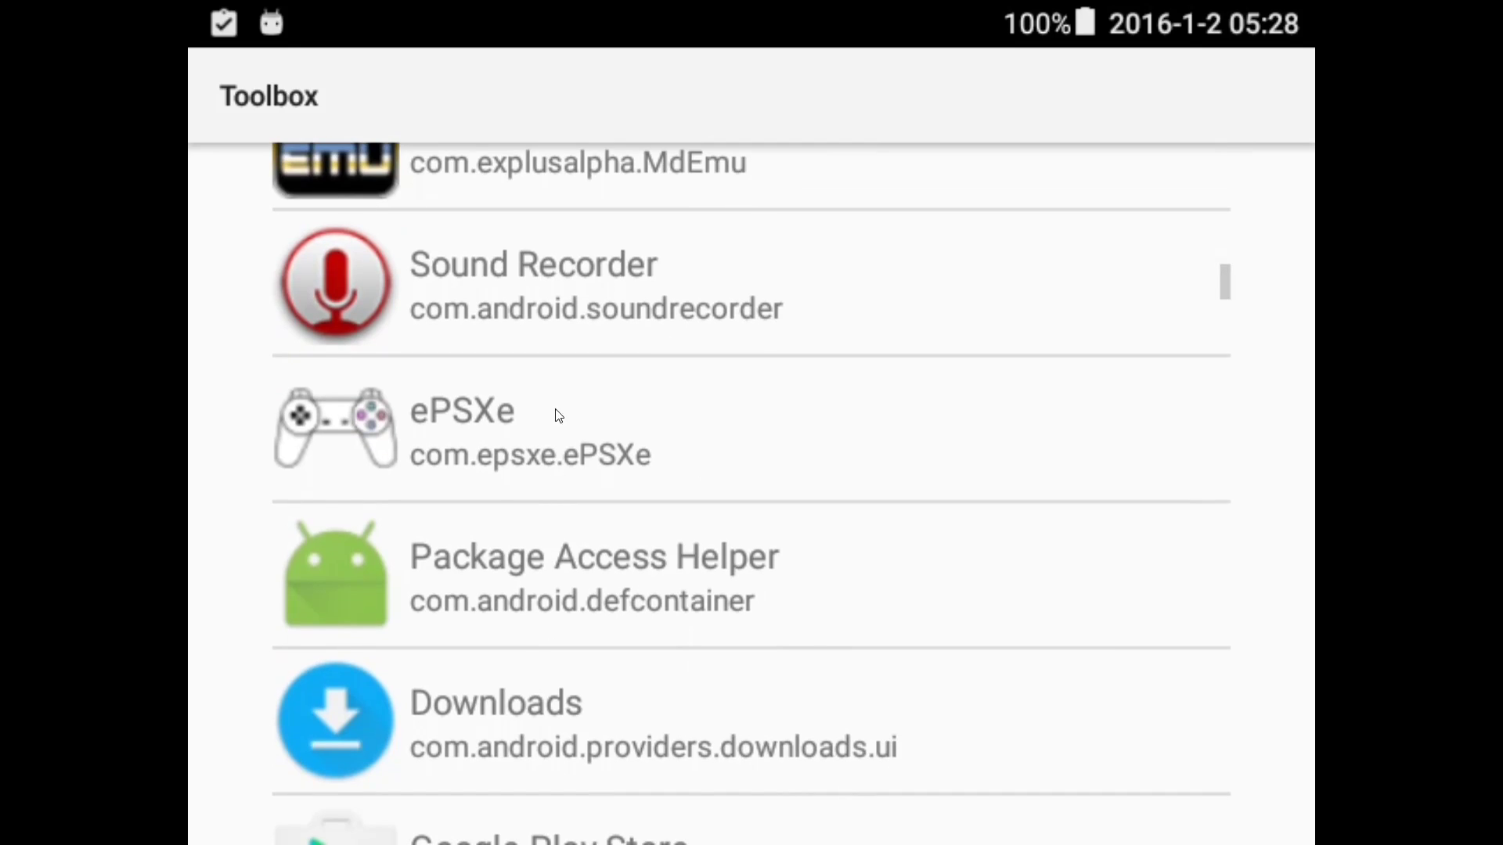
scroll(558, 397, down, 4)
click(552, 559)
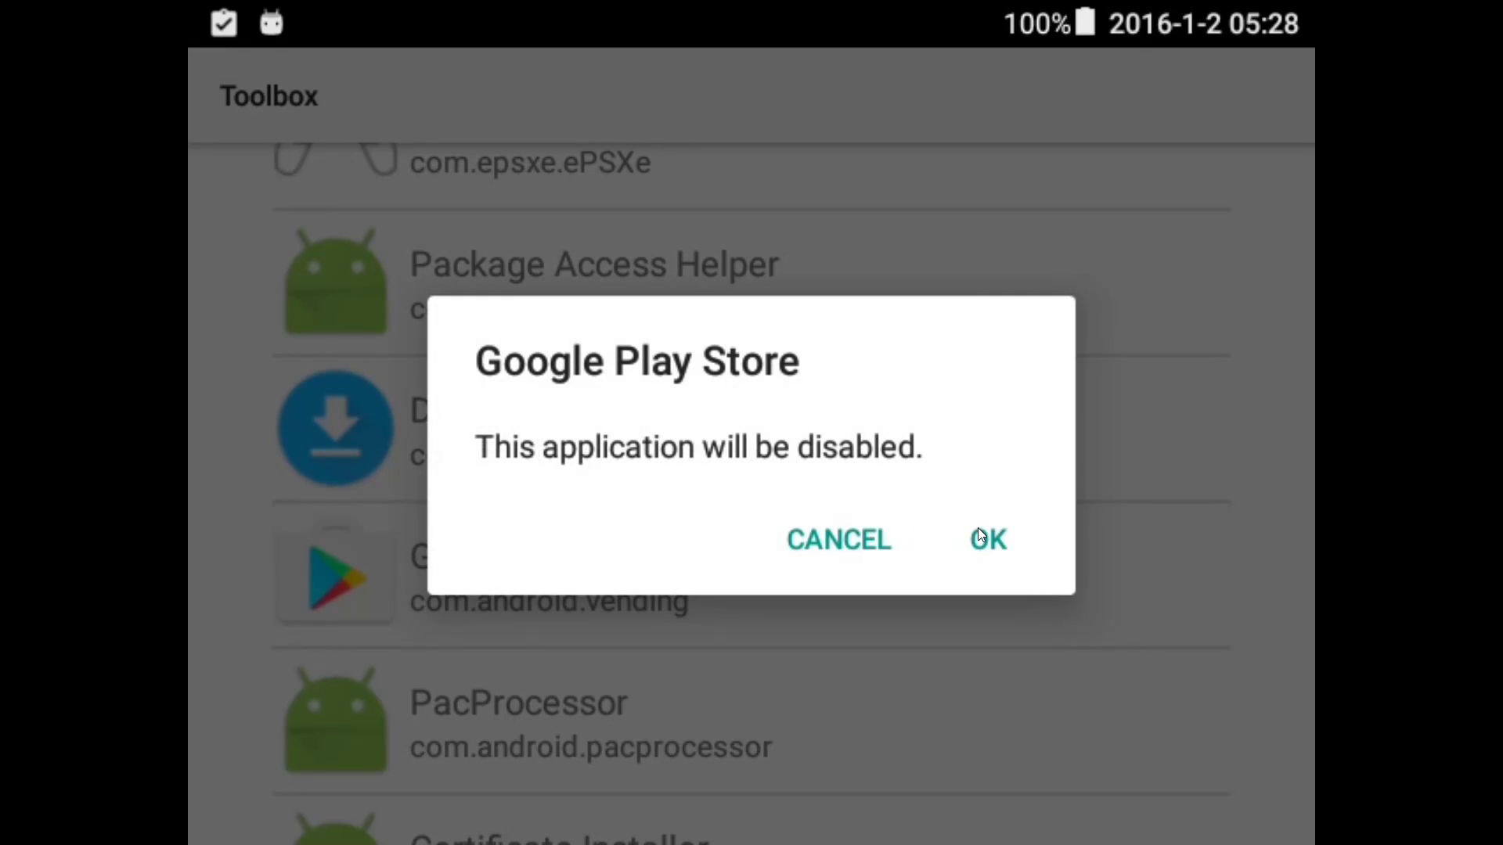
click(978, 539)
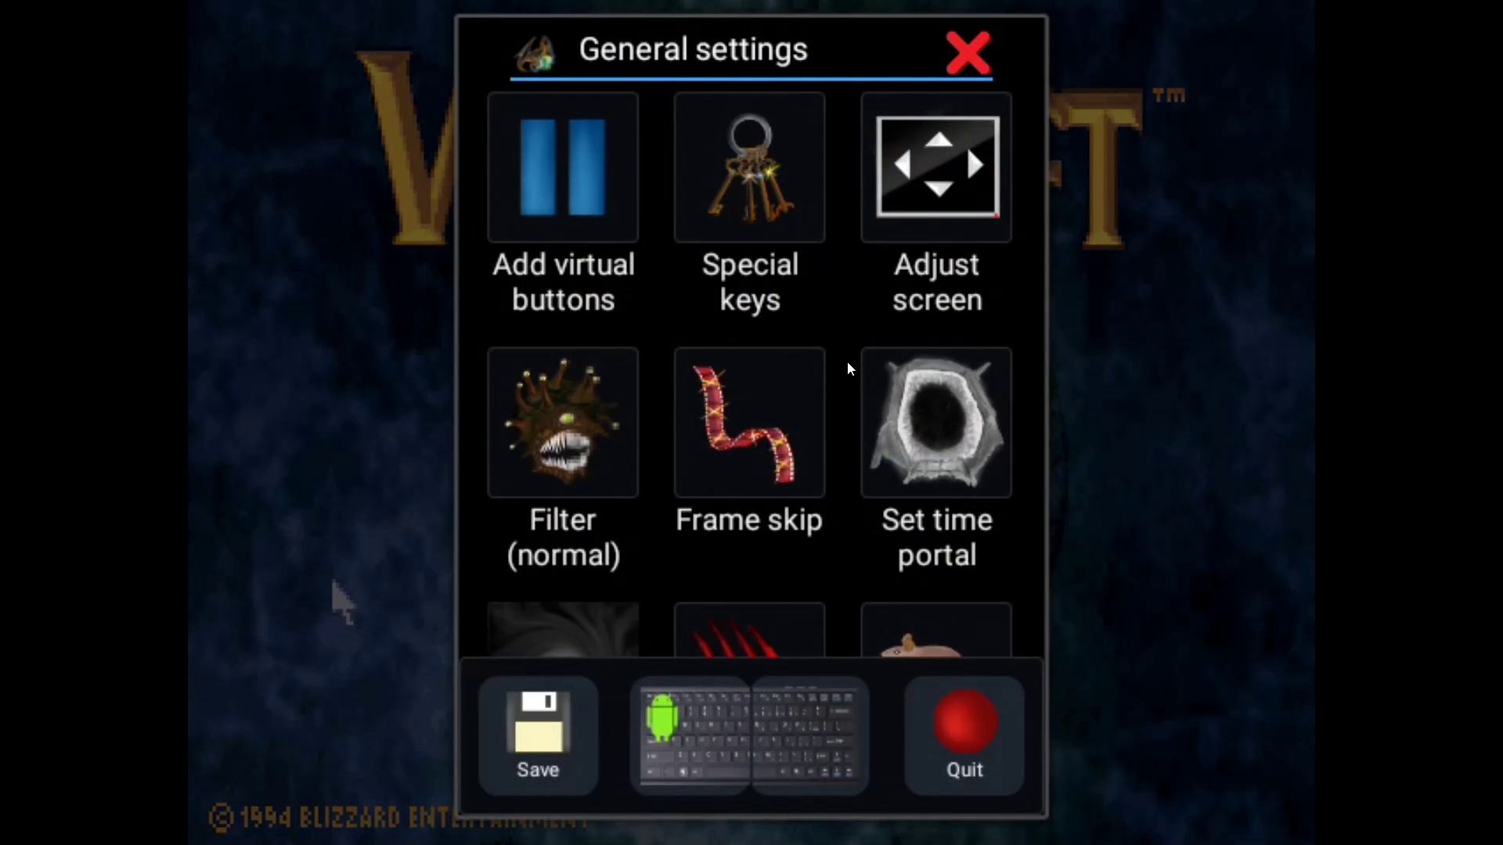
scroll(845, 352, down, 2)
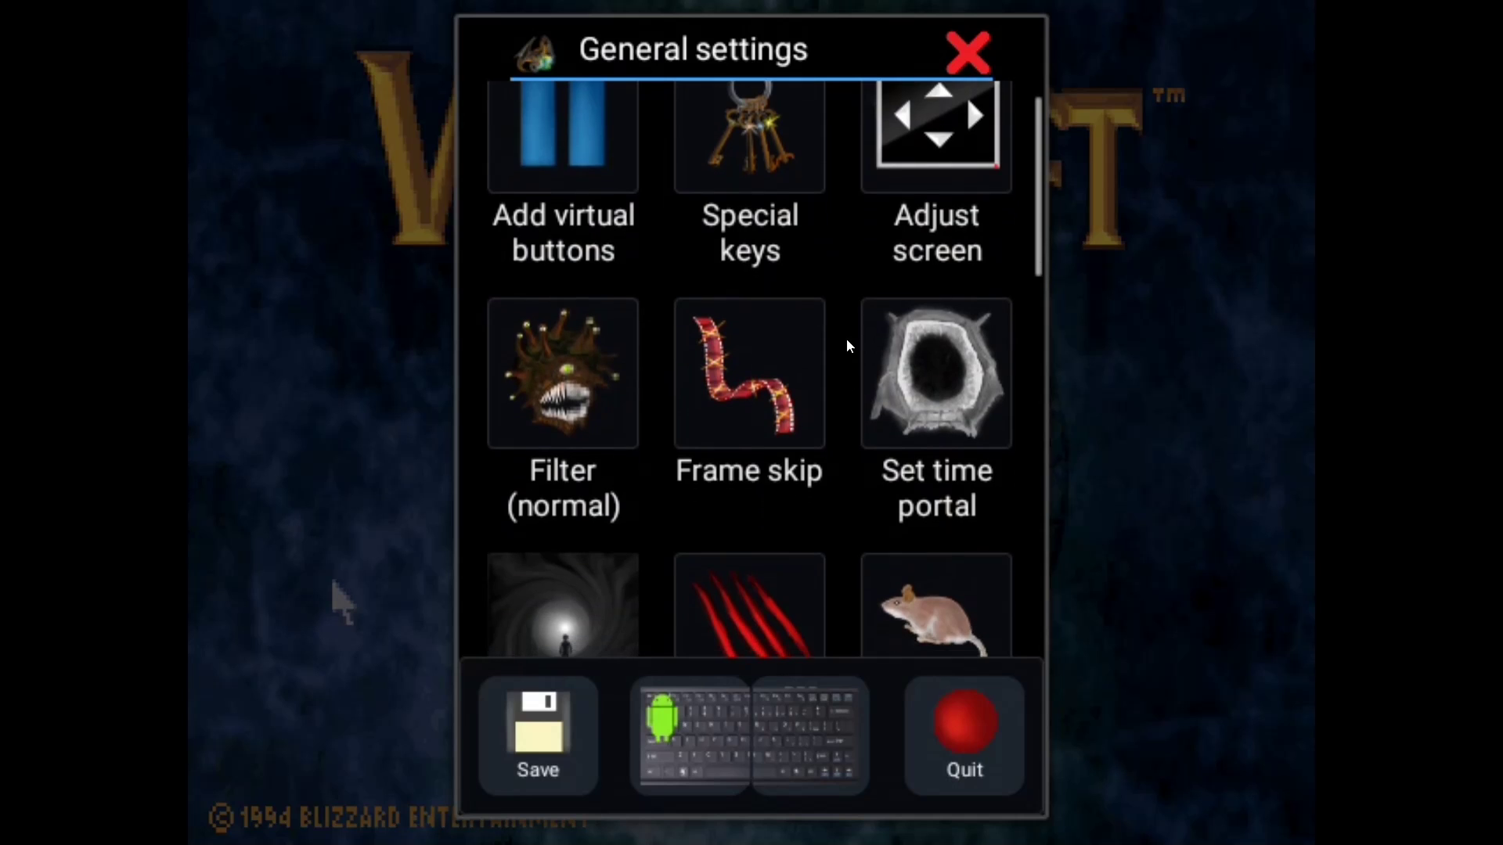
scroll(851, 258, down, 2)
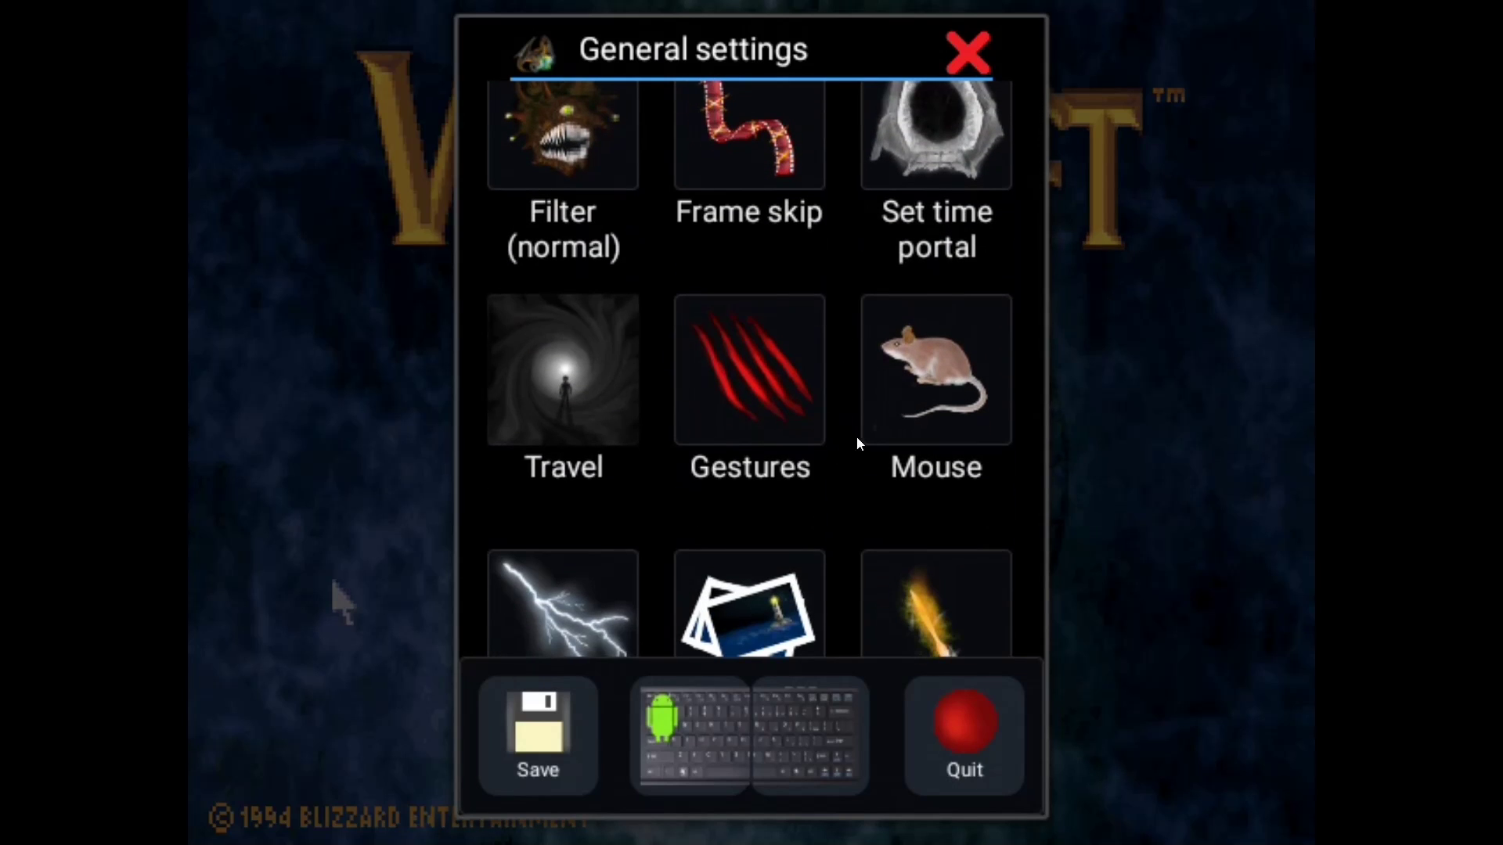
scroll(869, 306, down, 2)
scroll(845, 352, down, 2)
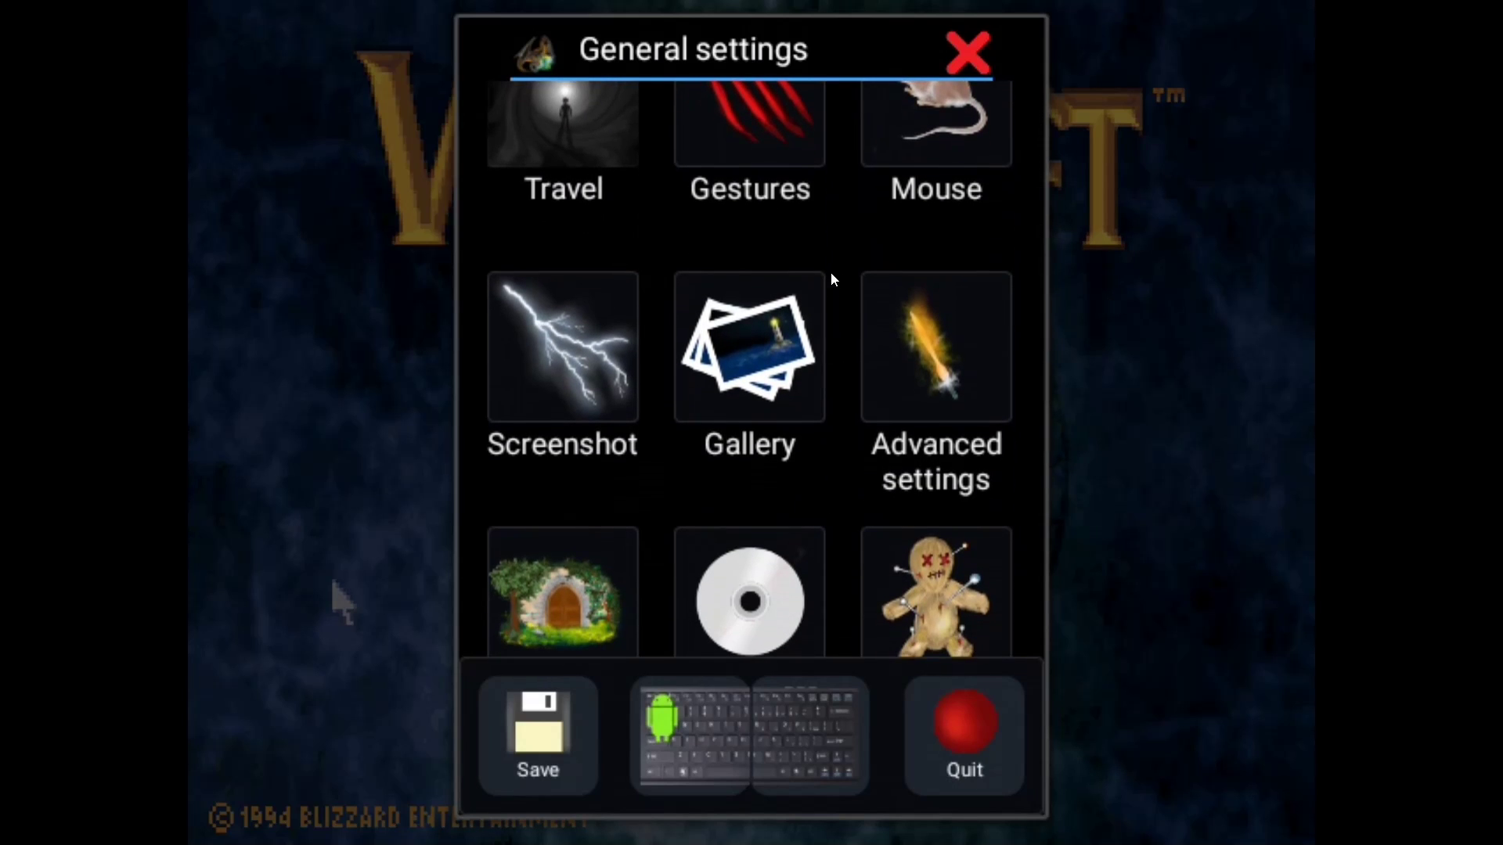
scroll(840, 223, down, 2)
scroll(852, 200, down, 2)
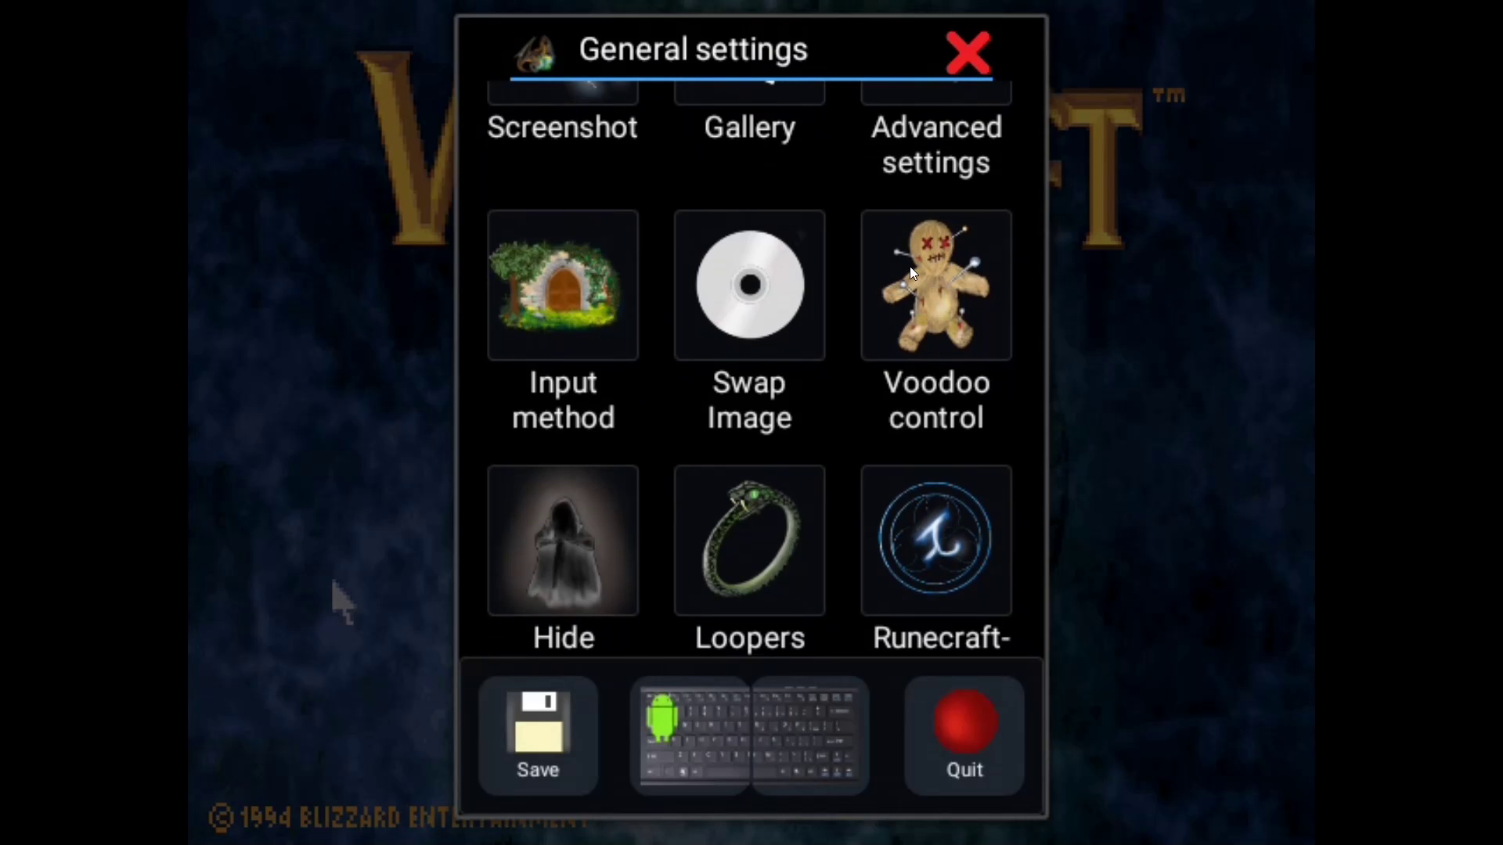
Step: Review Warcraft's gamepad button assignments in Magic DOSBox's mapper, then close the mapper
click(910, 266)
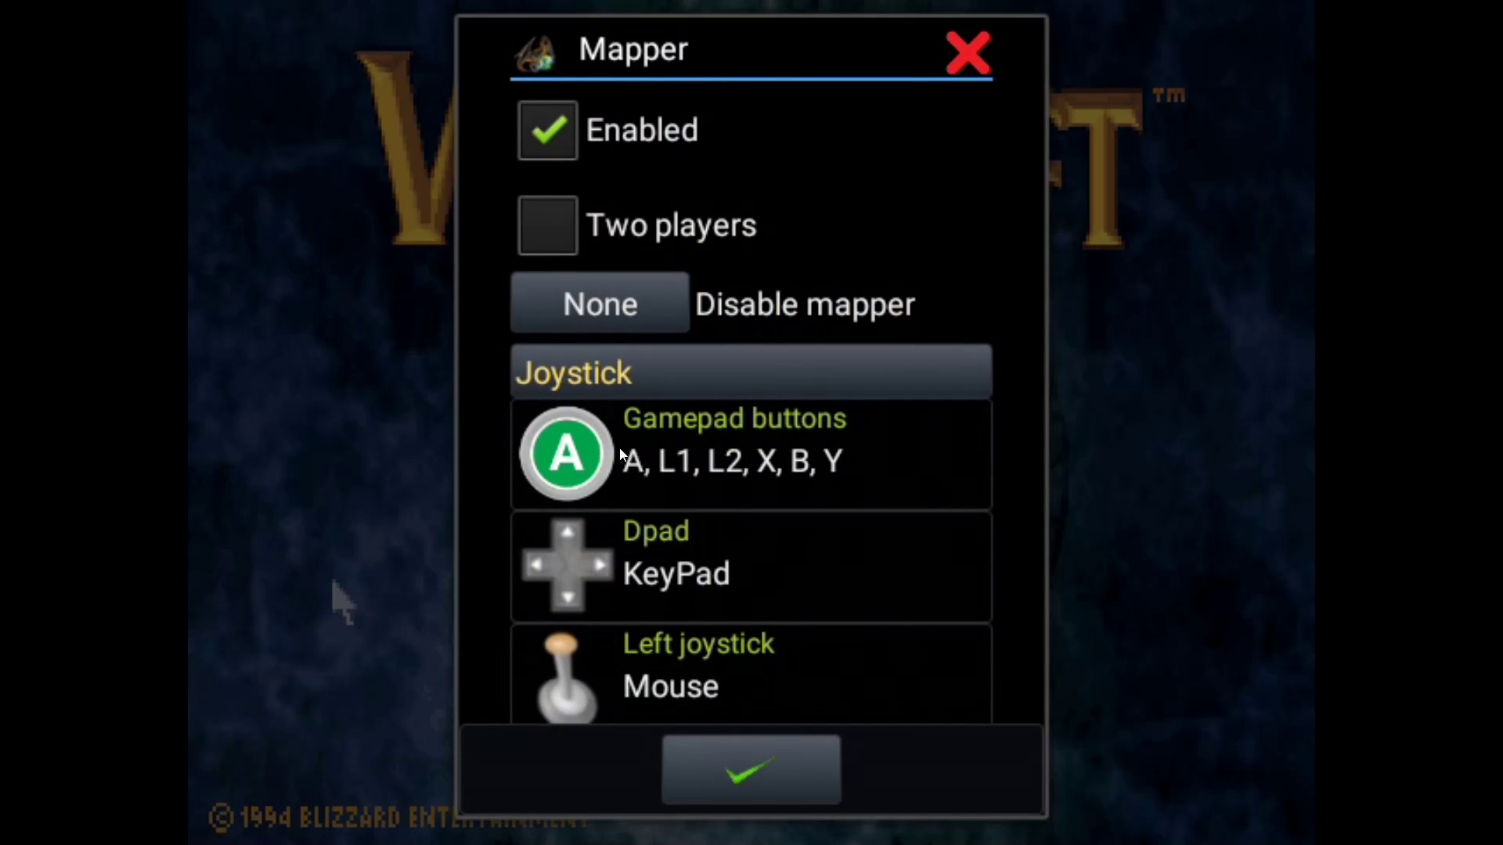
drag(861, 440, 883, 233)
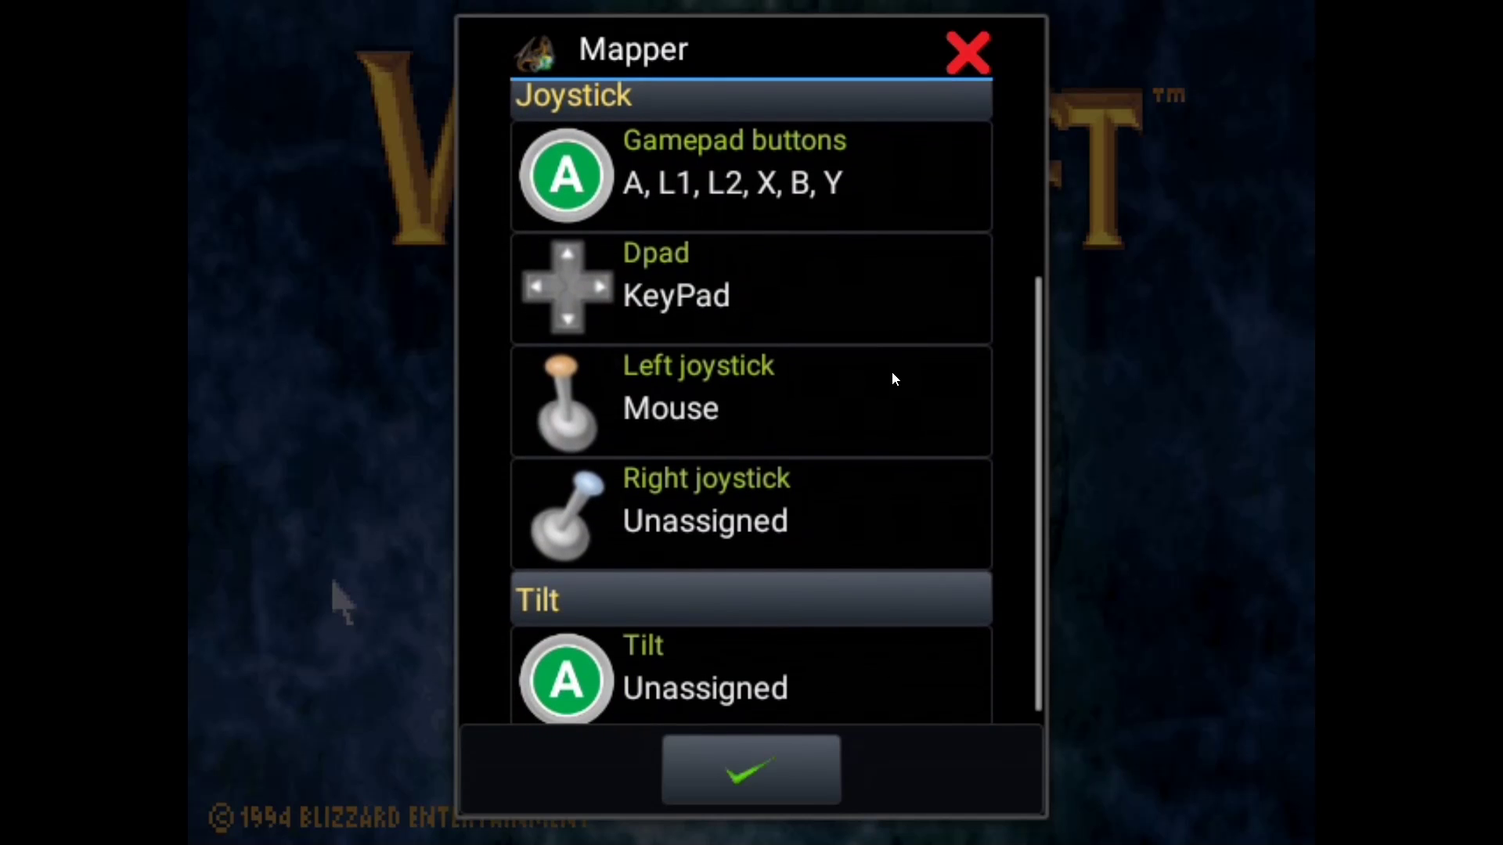
drag(893, 377, 836, 437)
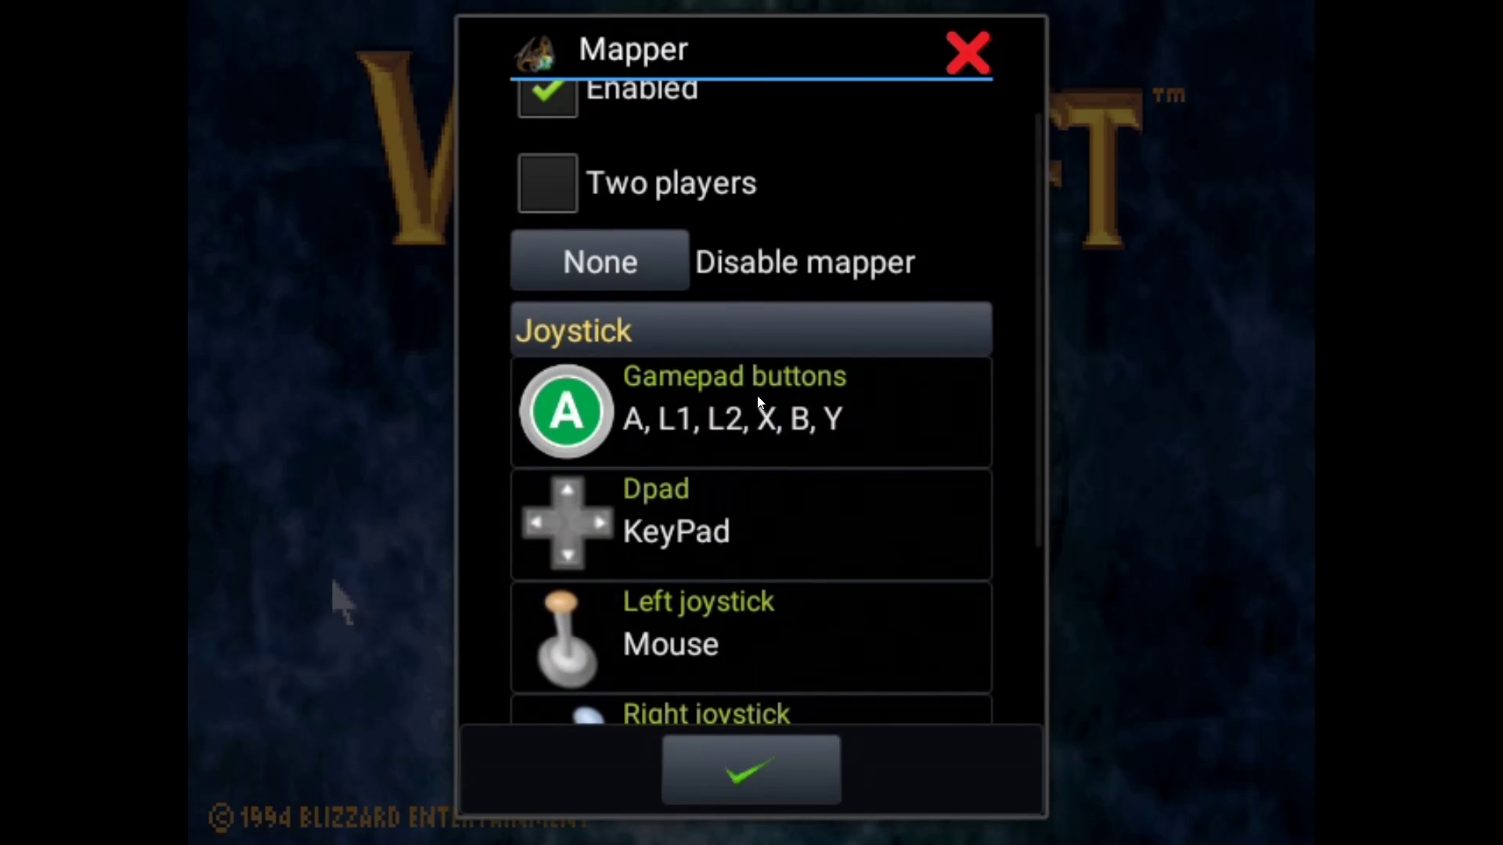
click(758, 405)
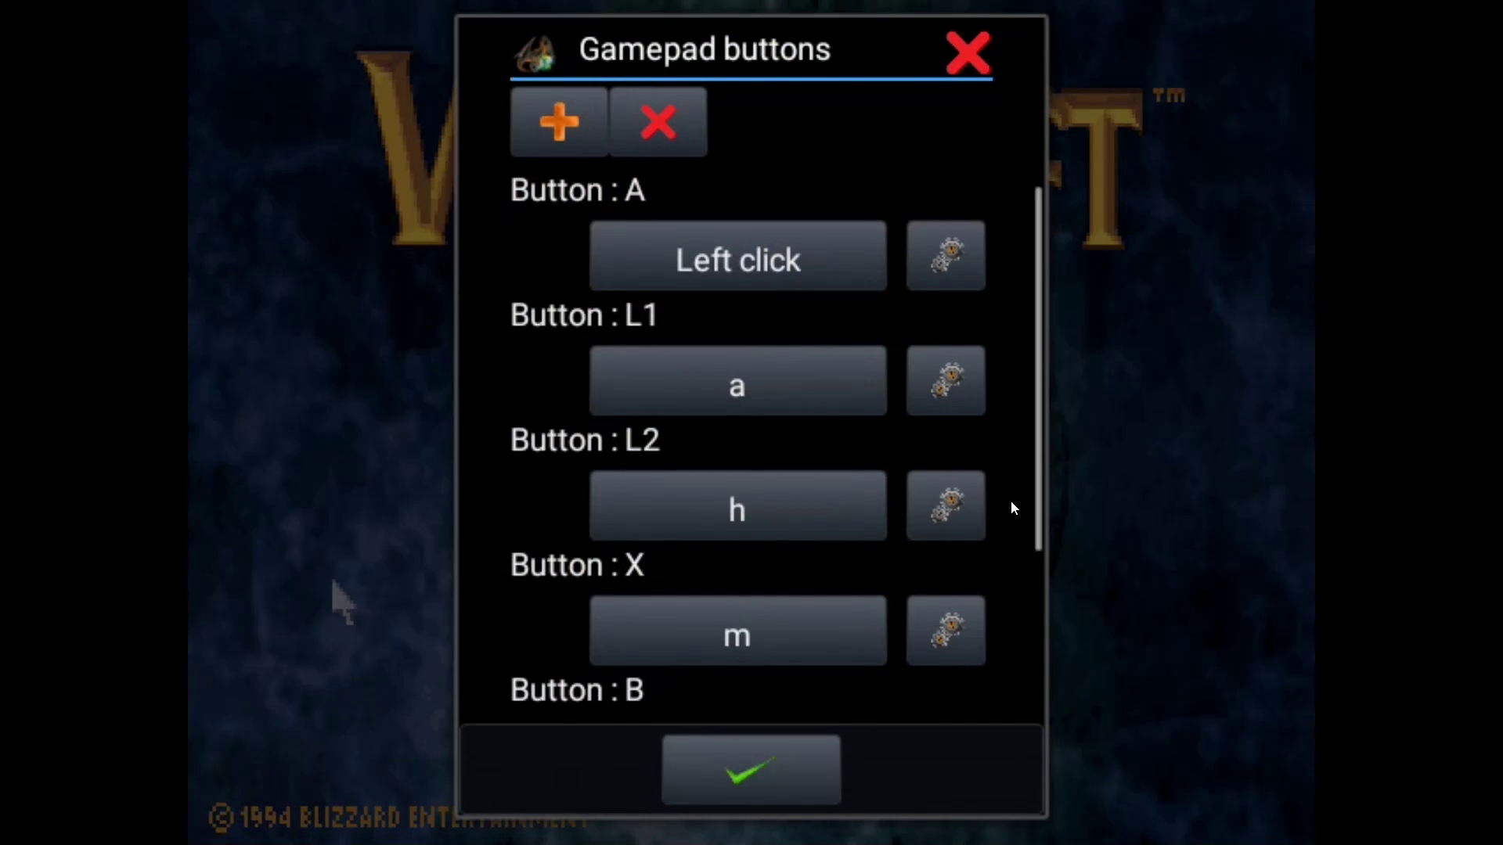
drag(1011, 491, 1019, 164)
drag(1009, 400, 985, 591)
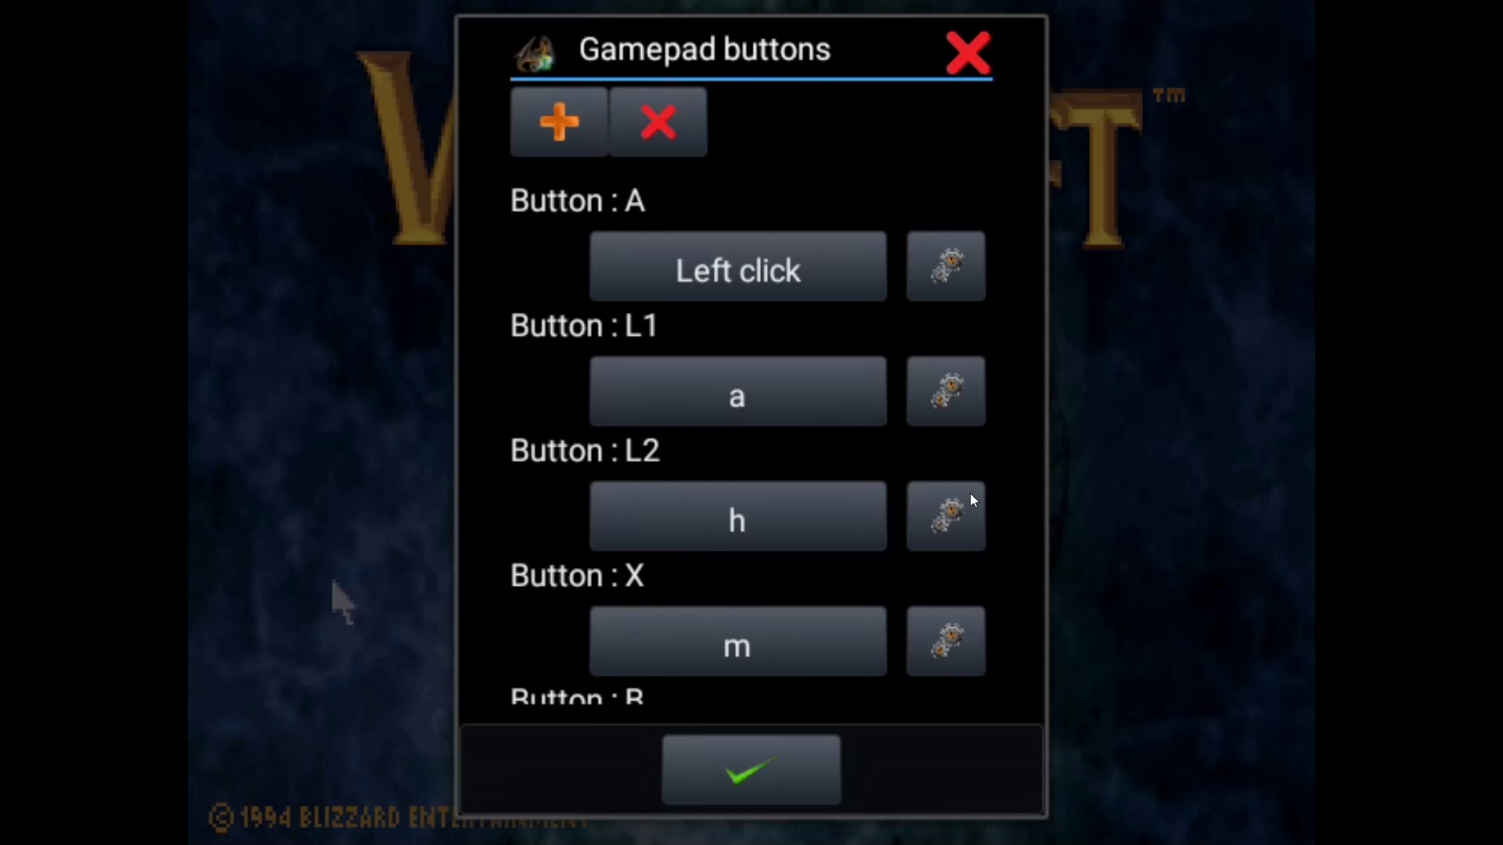
click(961, 53)
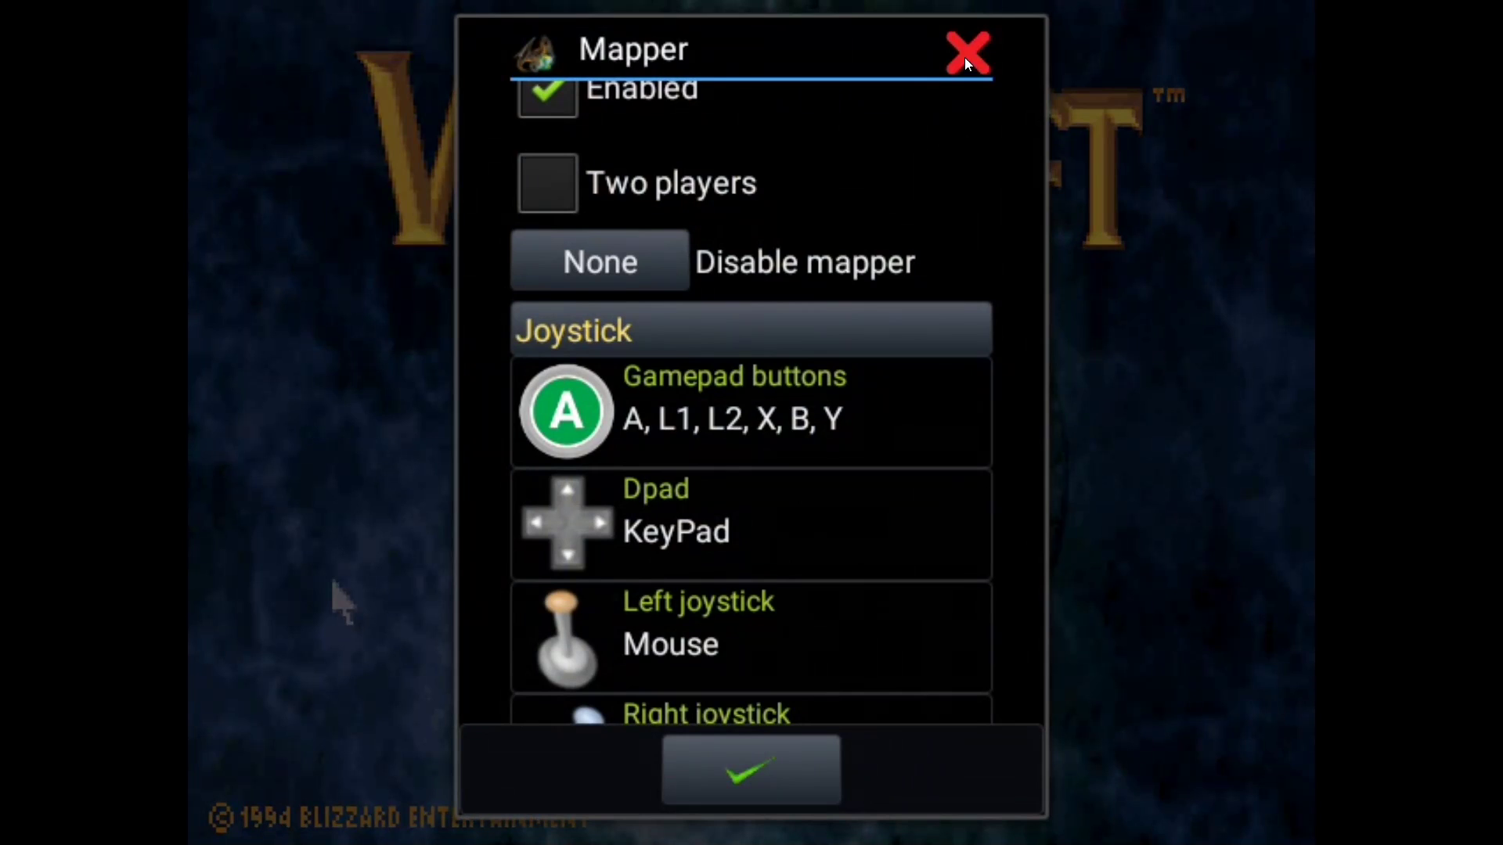
click(964, 57)
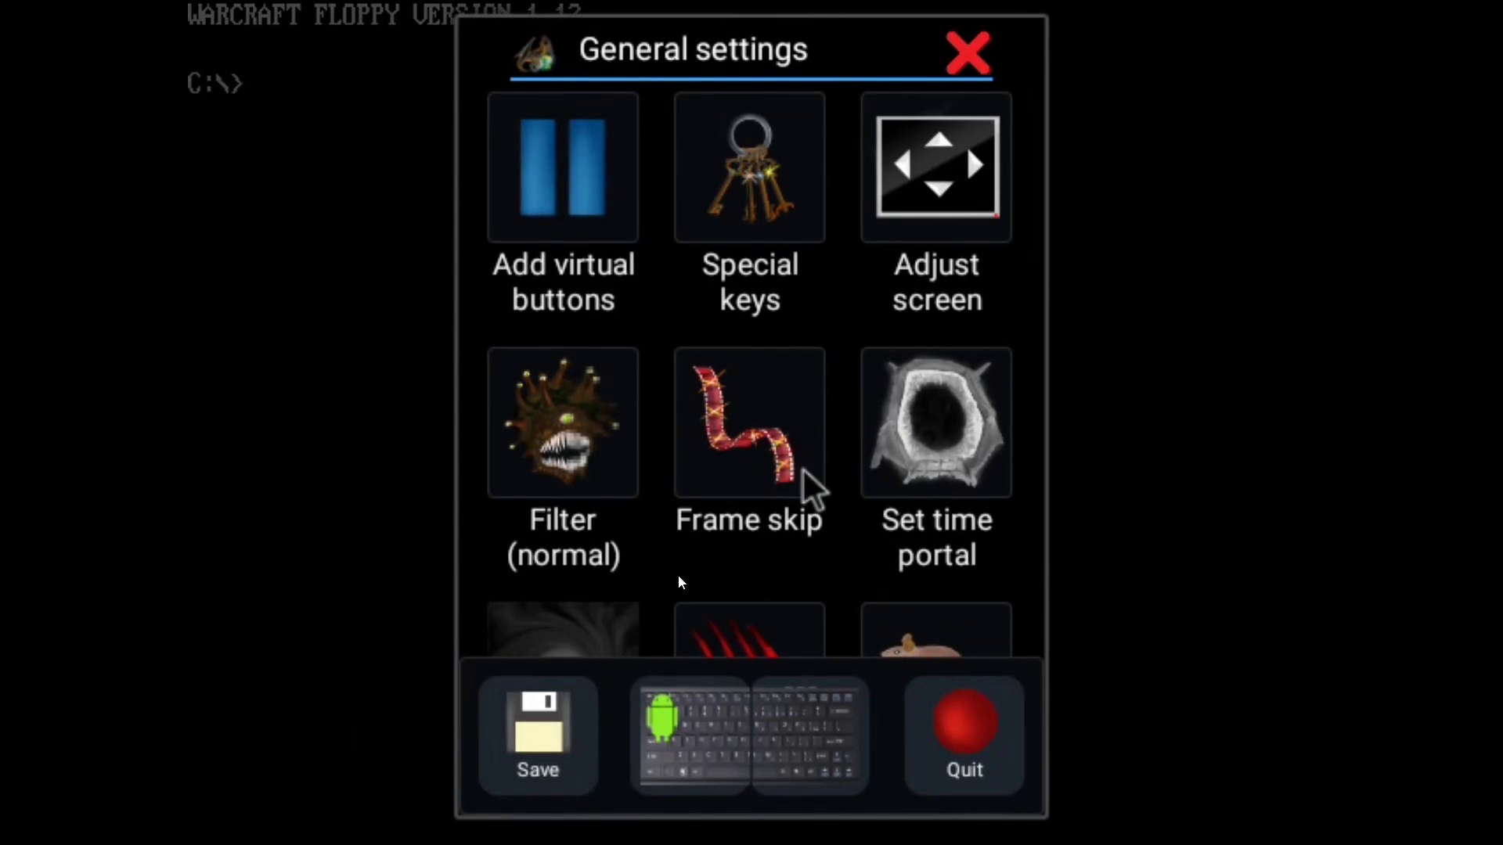
Step: Quit the emulator, toggle Steam Link streaming quality back to Fast, and open Advanced settings
click(960, 731)
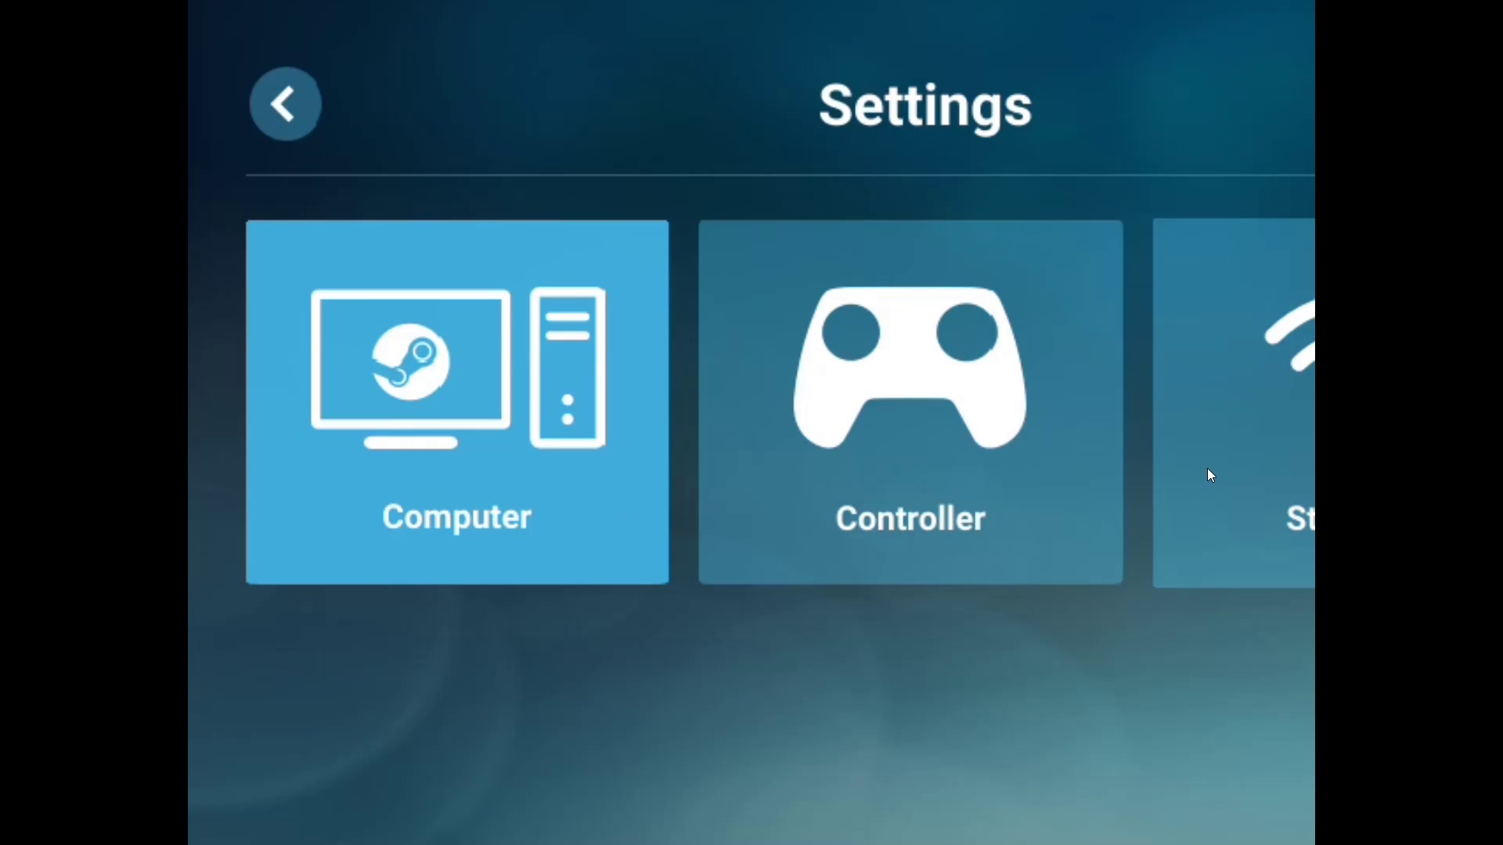
click(1208, 468)
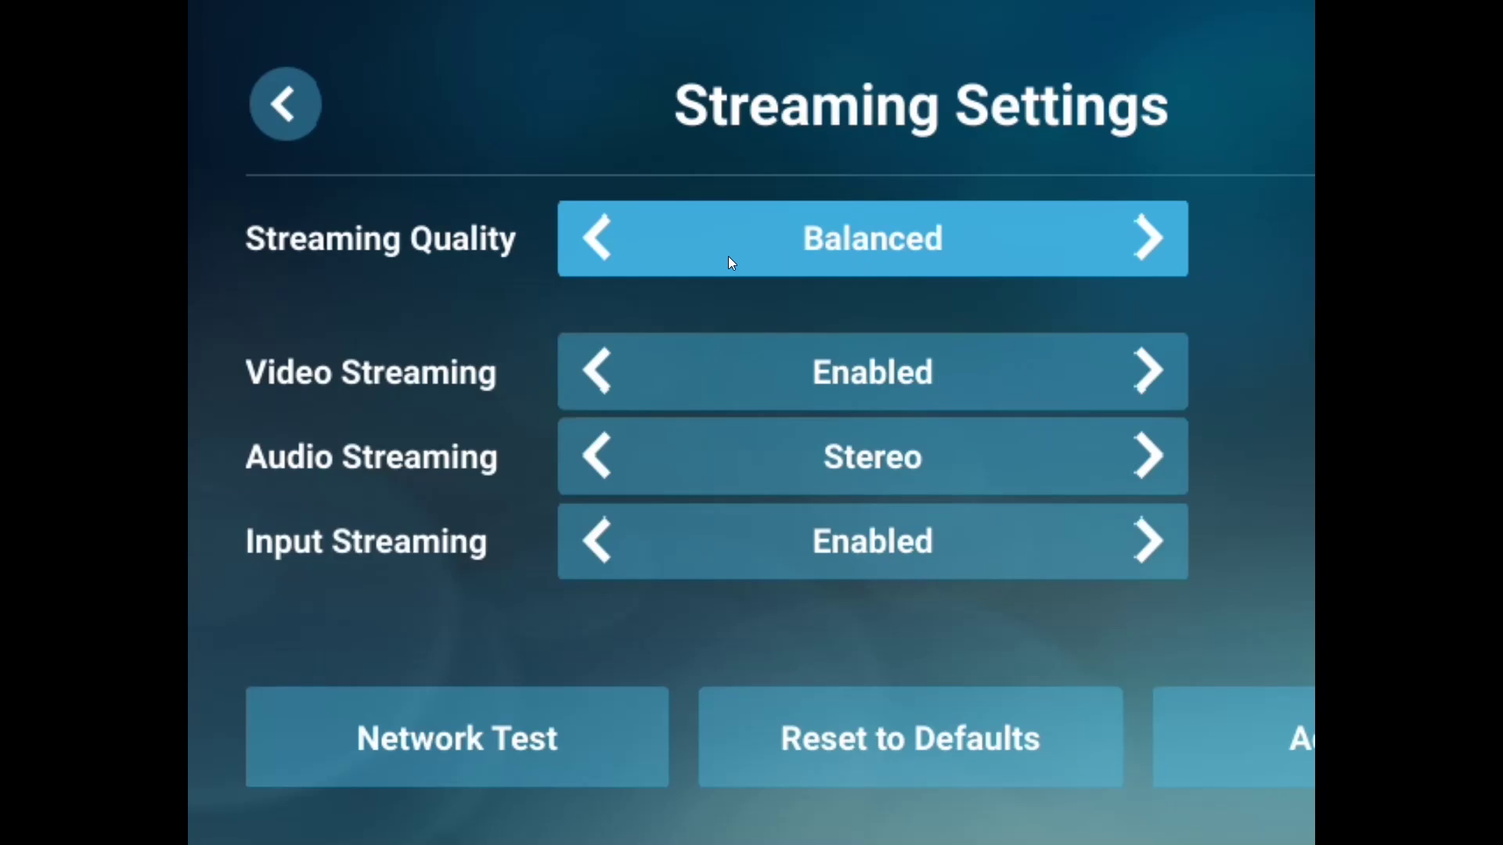
click(596, 225)
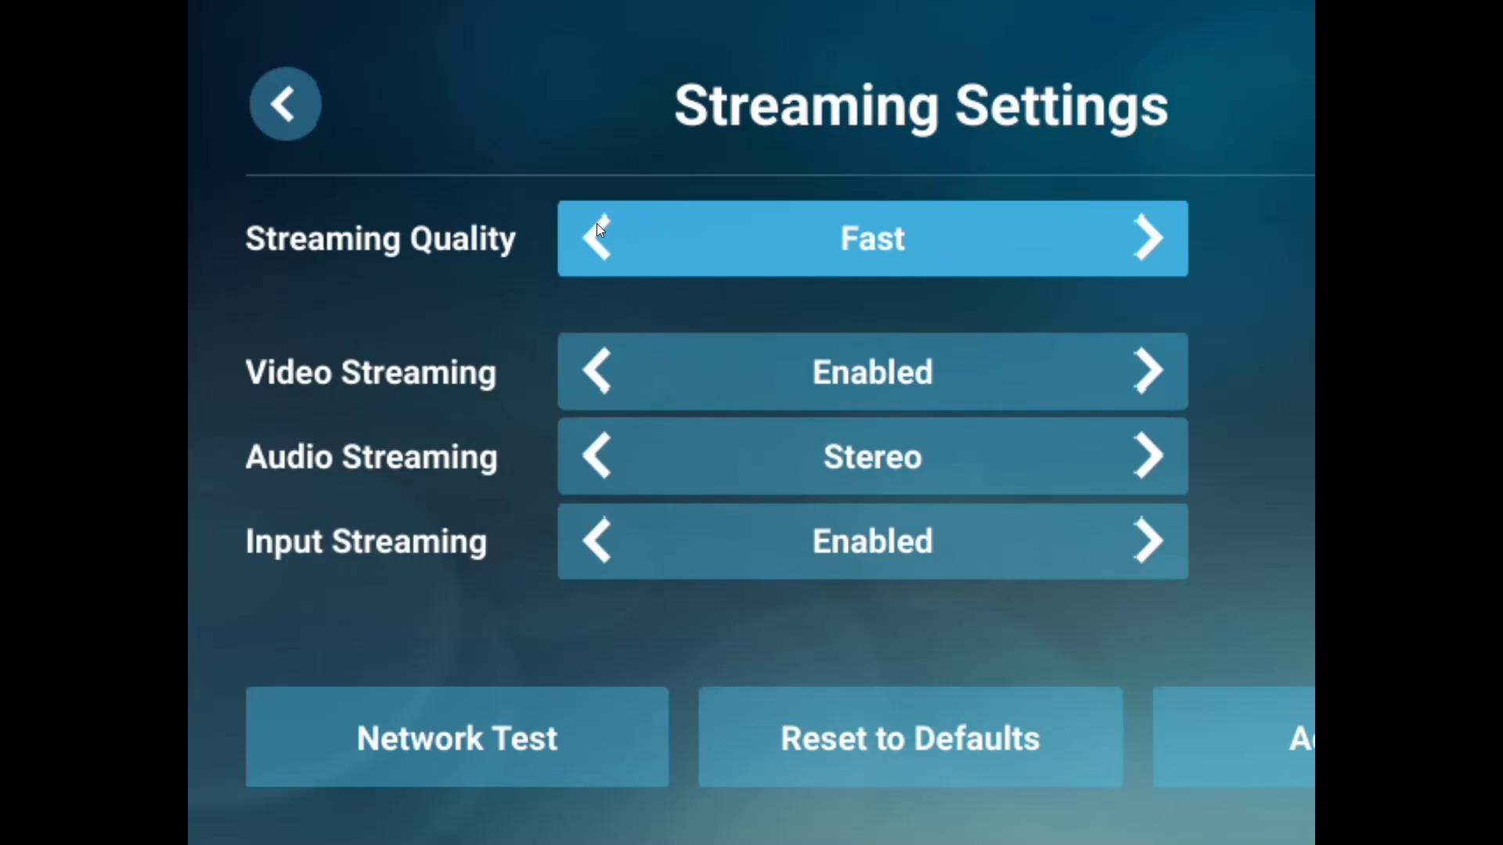
click(1145, 247)
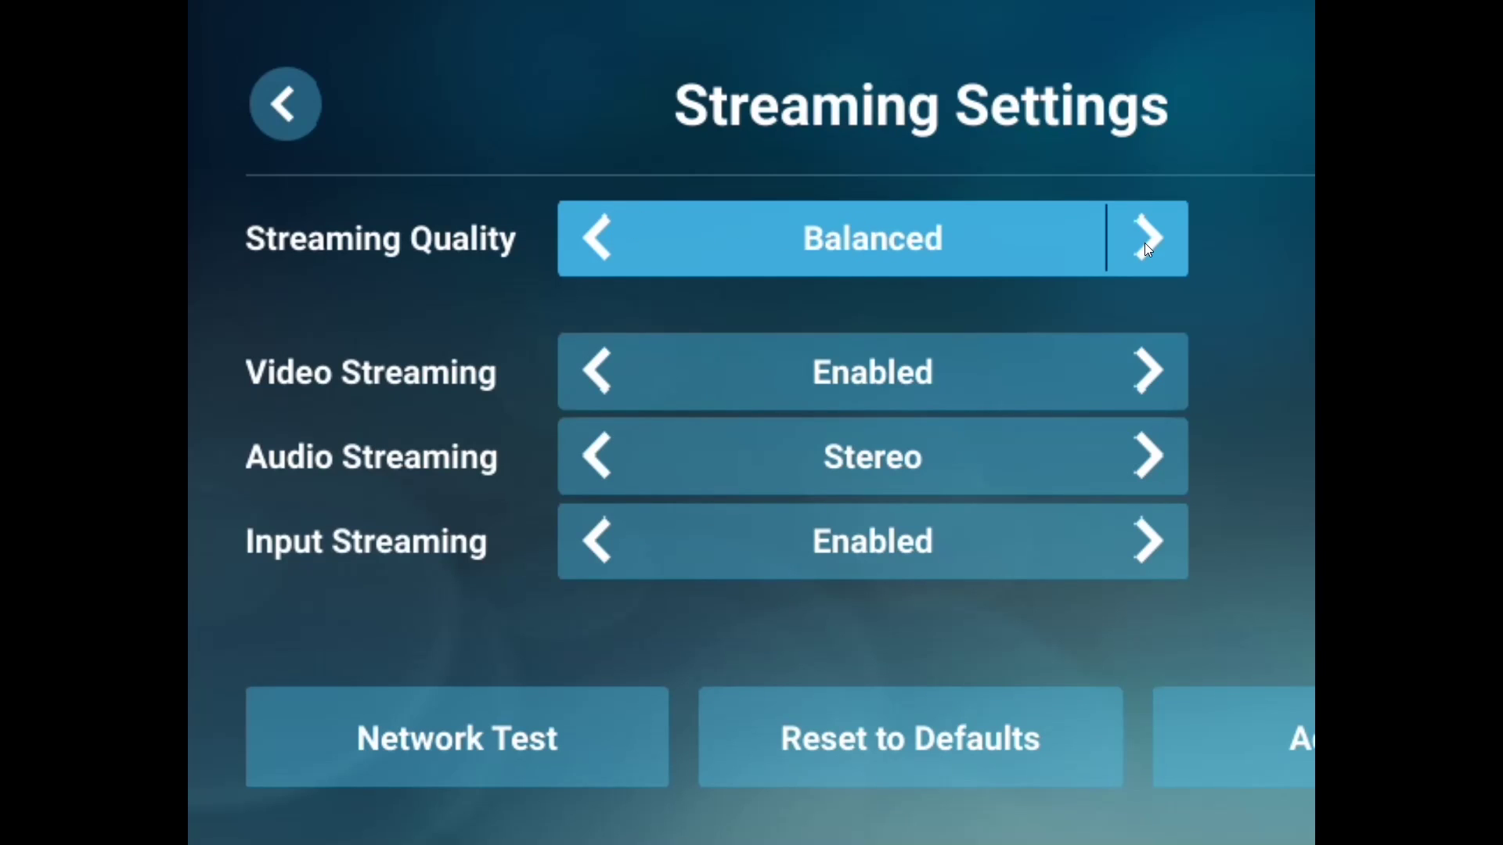
click(596, 237)
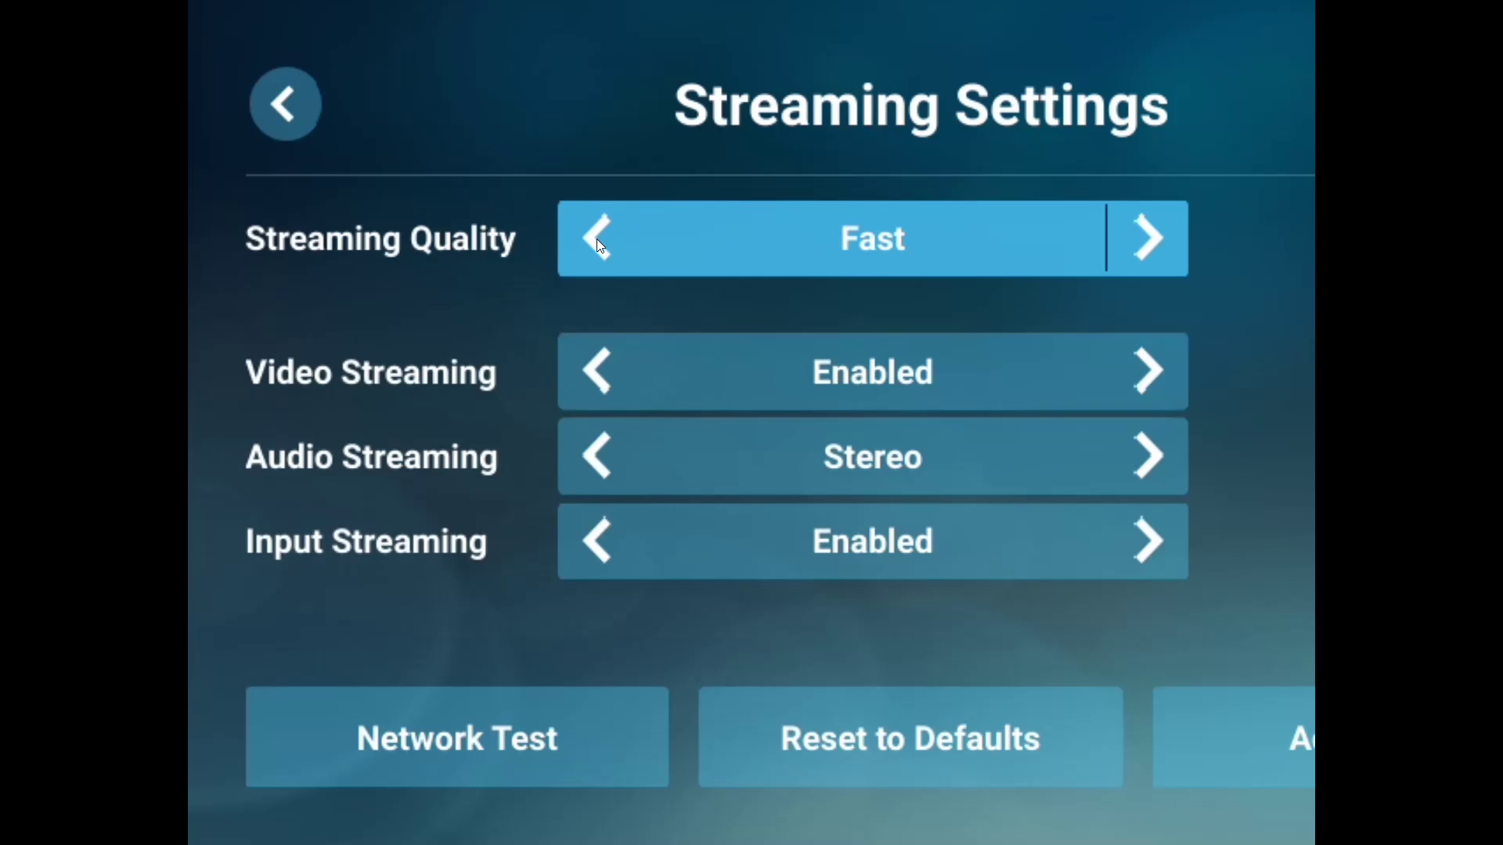
click(1217, 762)
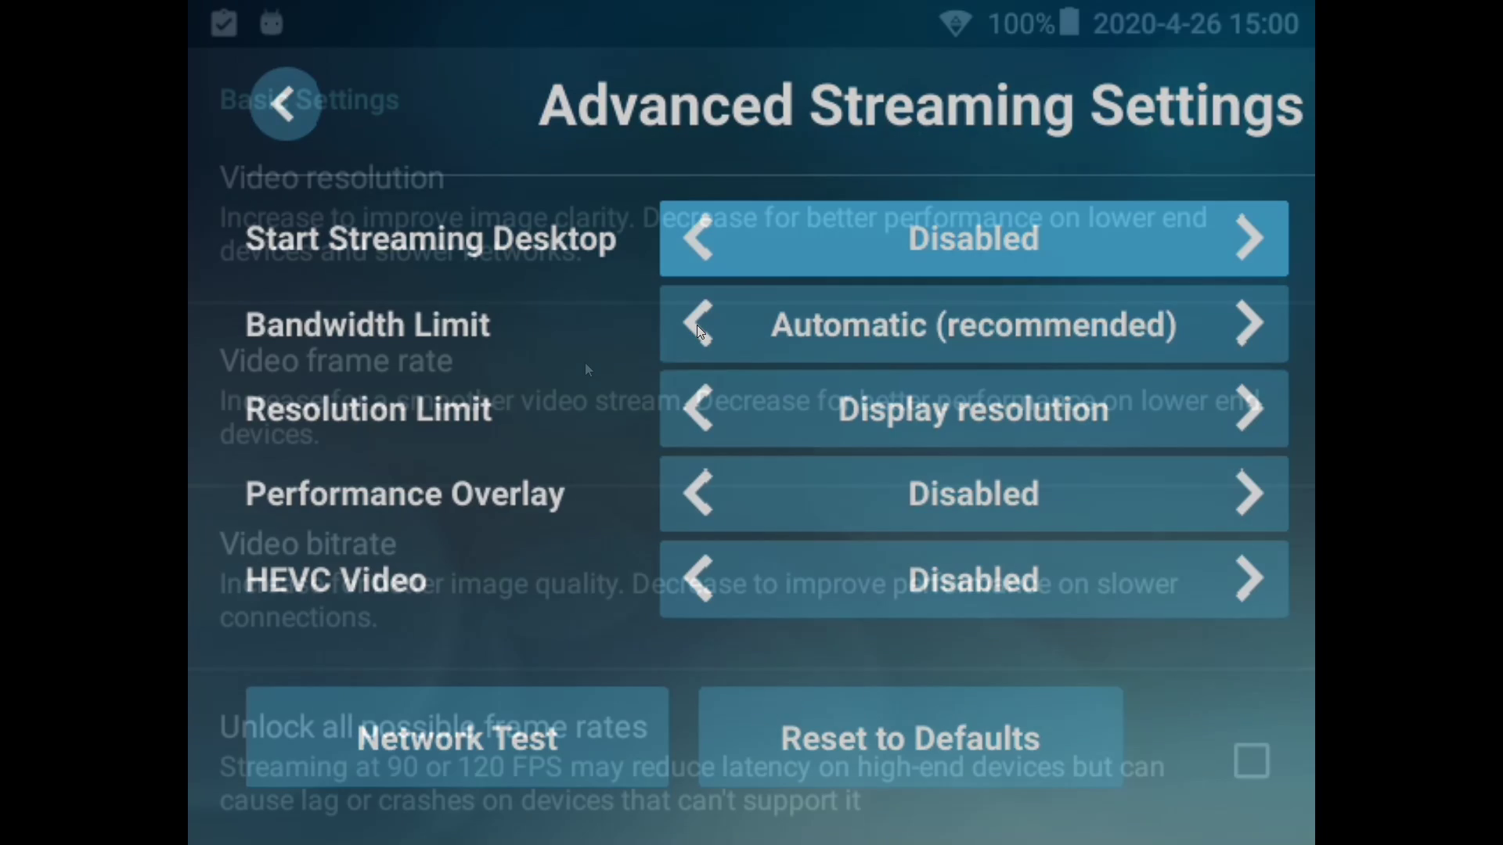
scroll(616, 287, down, 1)
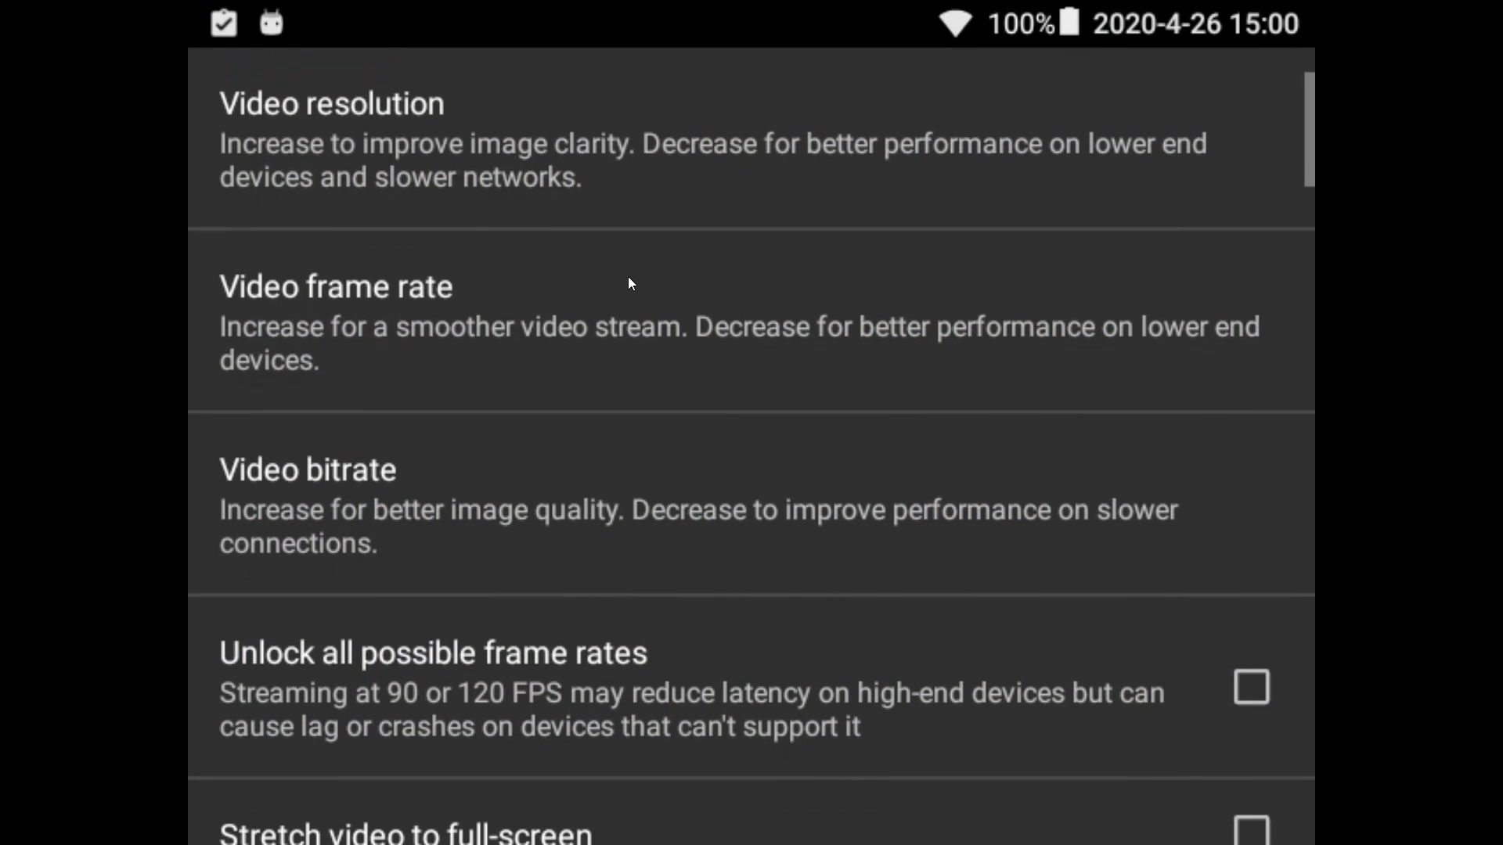
Step: Confirm Moonlight's 10000 Kbps video bitrate and bring up the video frame rate choices
click(565, 469)
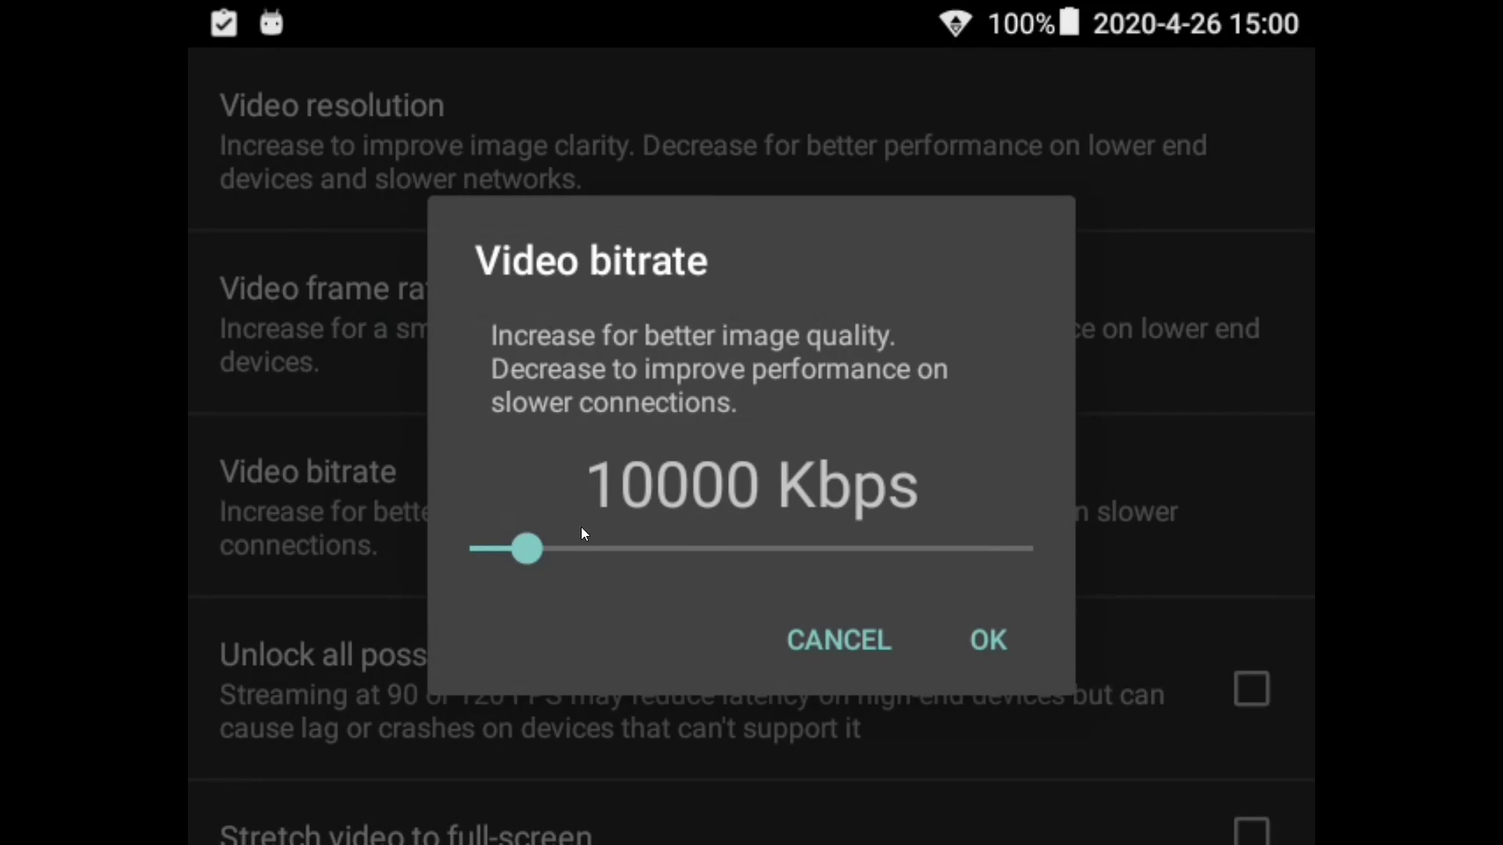
click(975, 637)
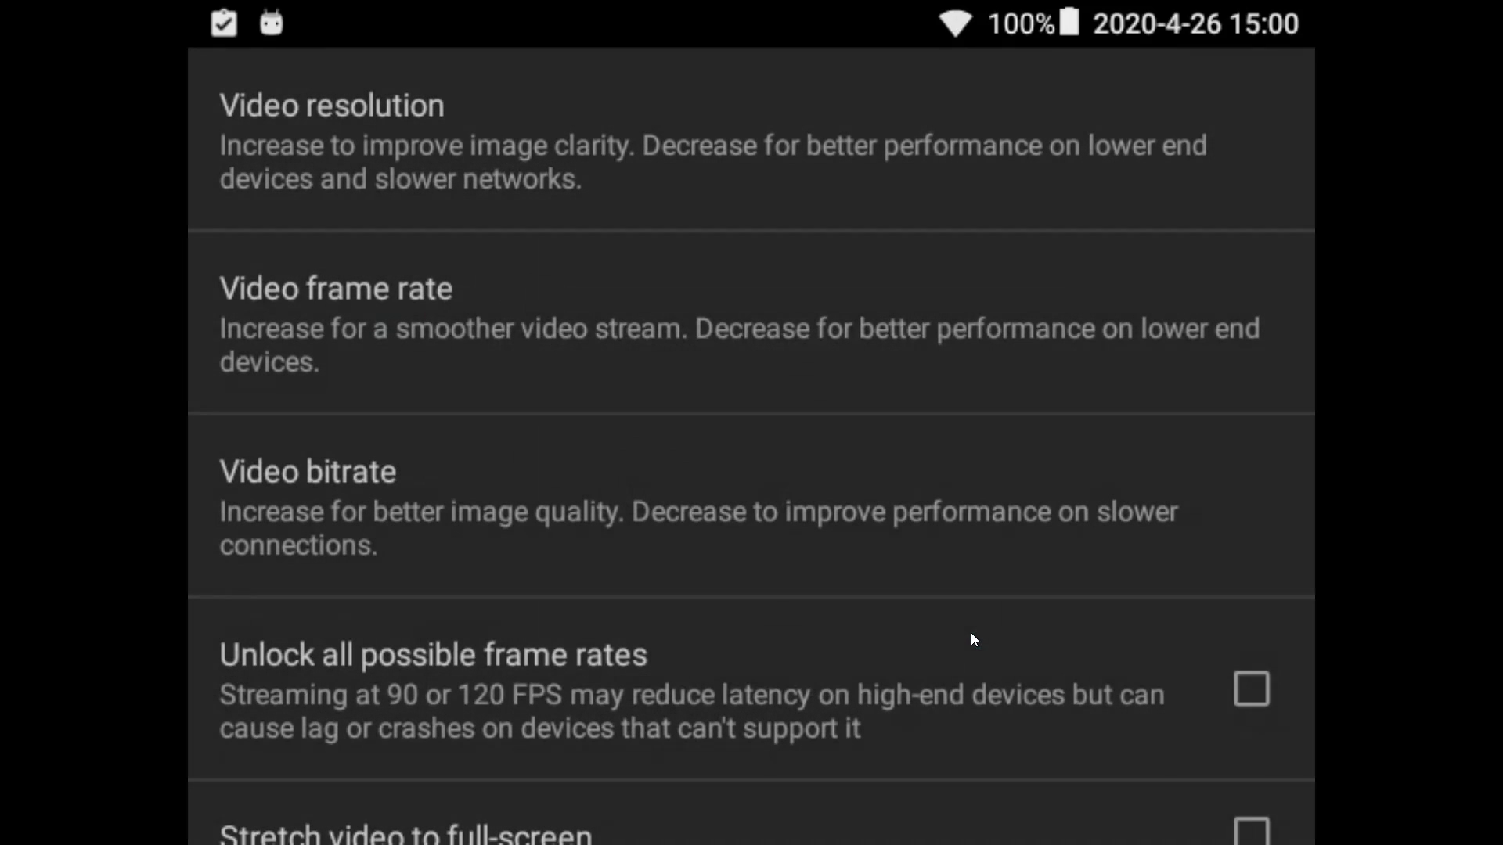
click(654, 311)
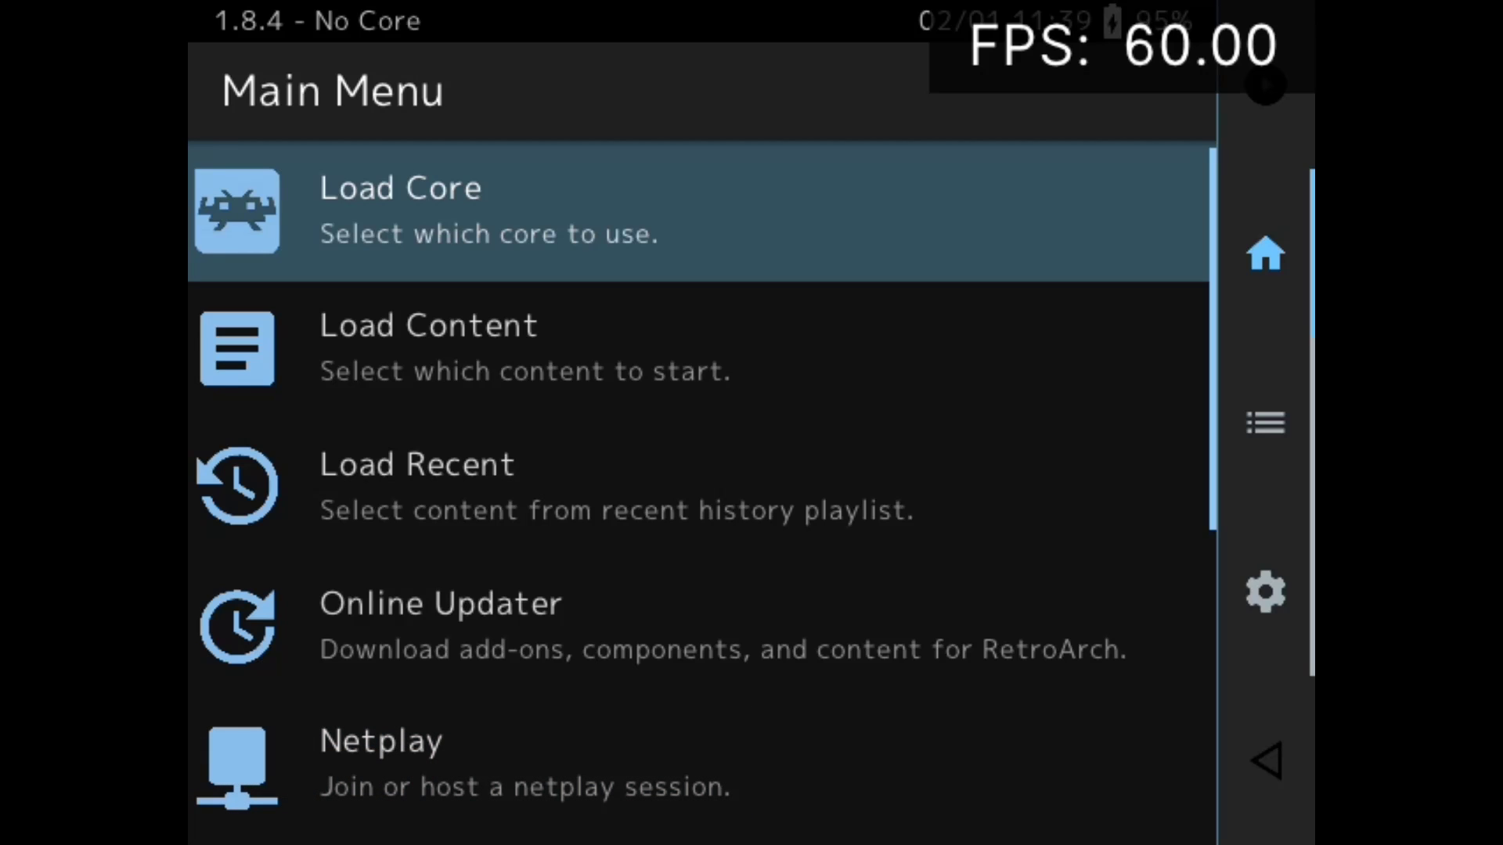
Step: Move through RetroArch's Main Menu and select Load Content
key(Down)
key(Up)
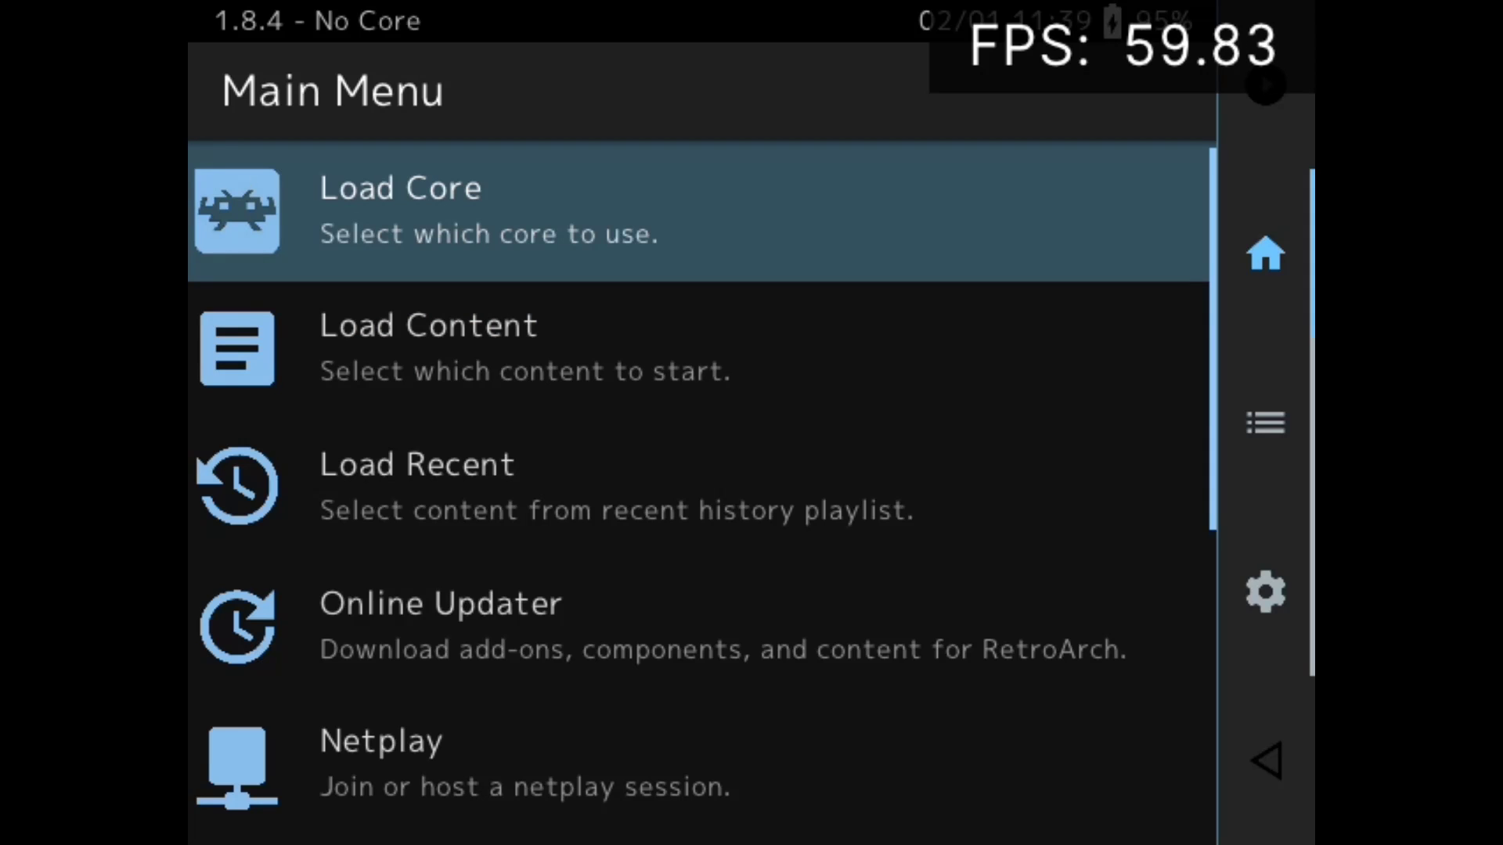
key(Down)
key(Up)
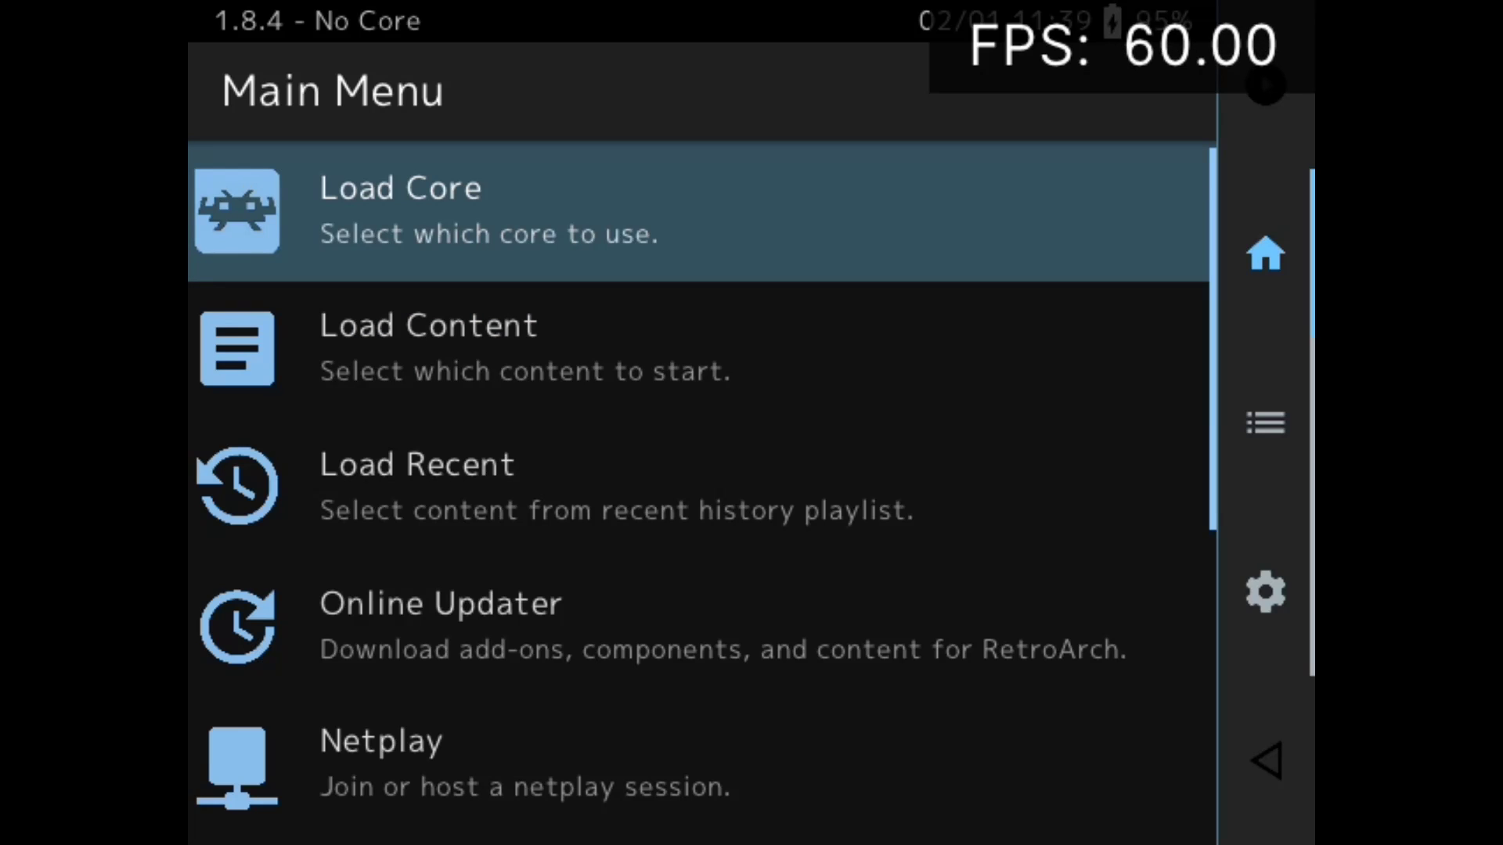
key(Down)
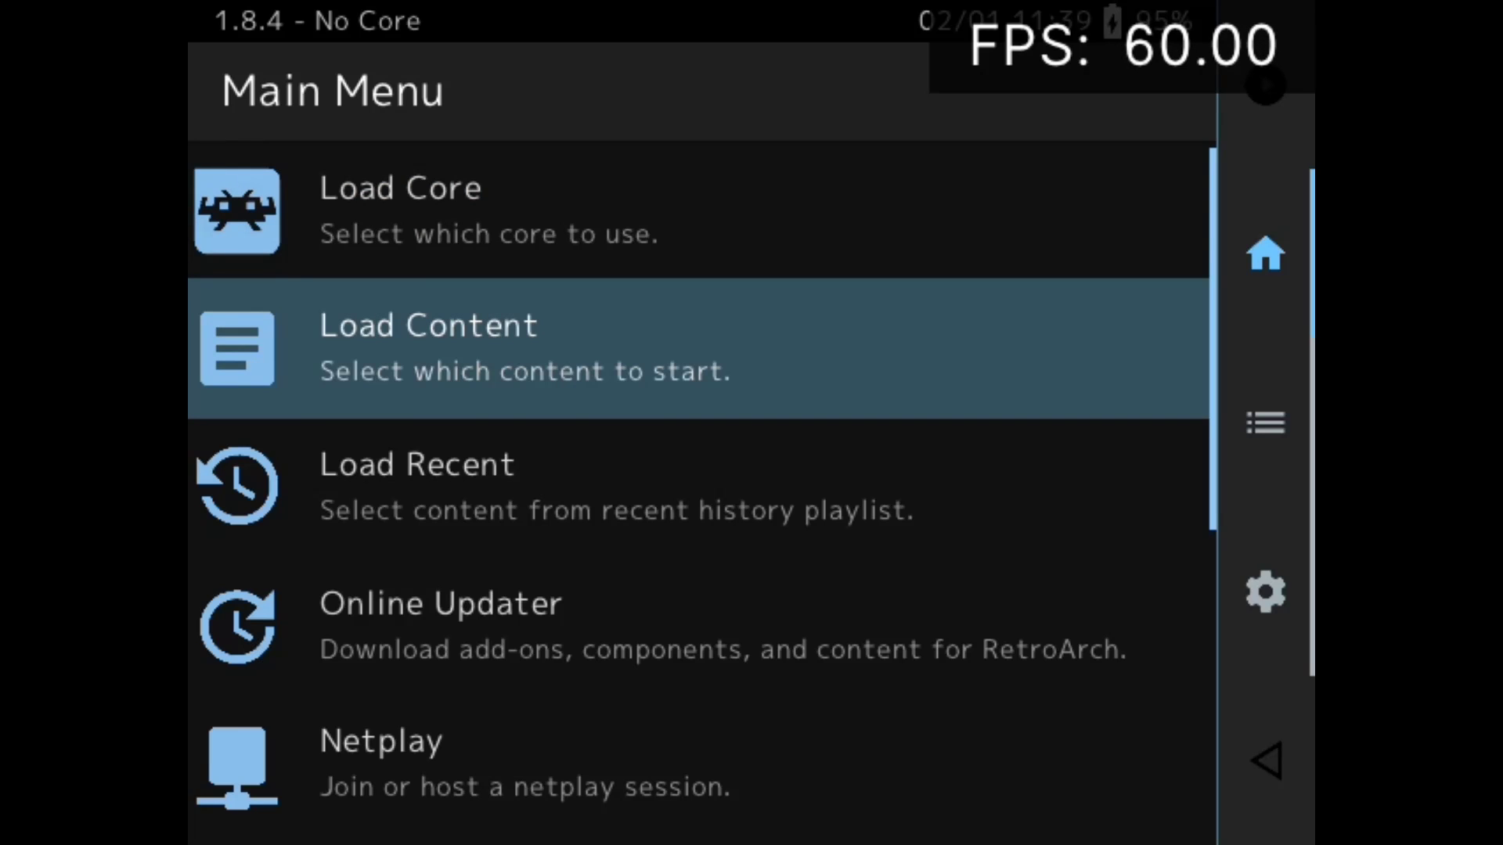
key(Up)
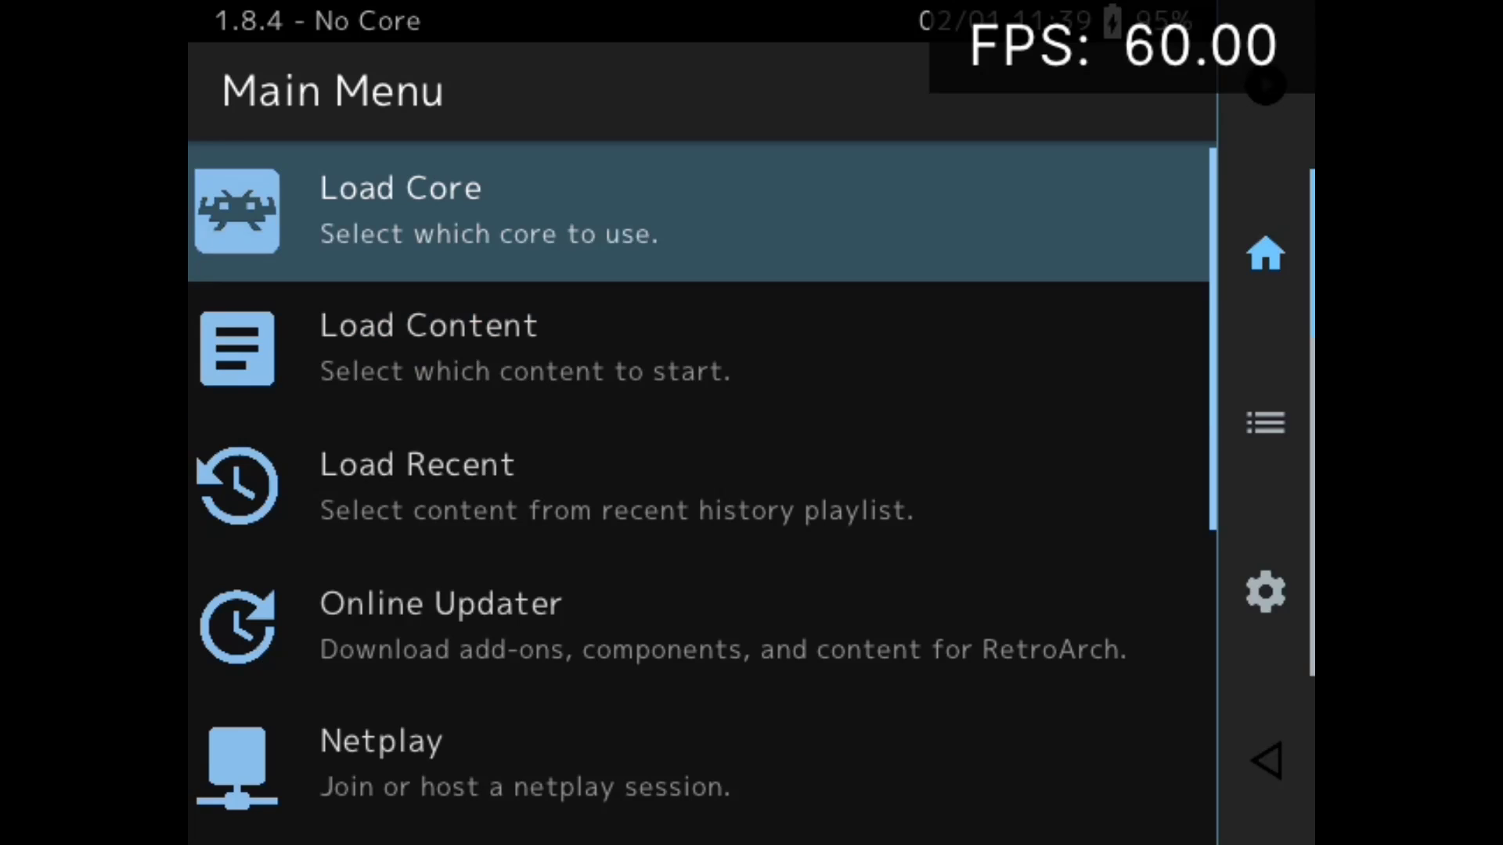
key(Down)
key(Down)
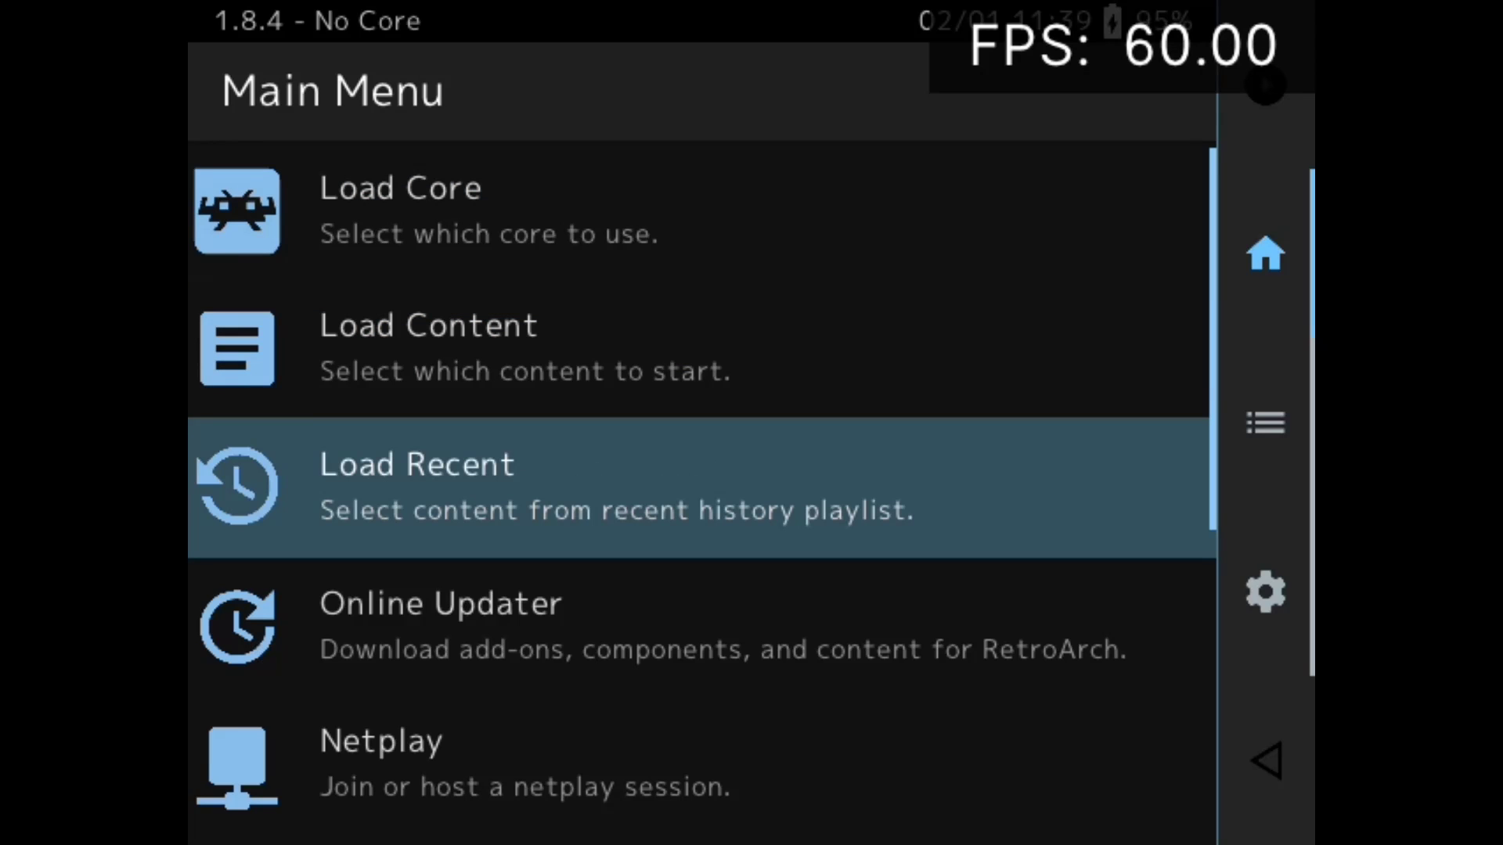
key(Up)
key(Up)
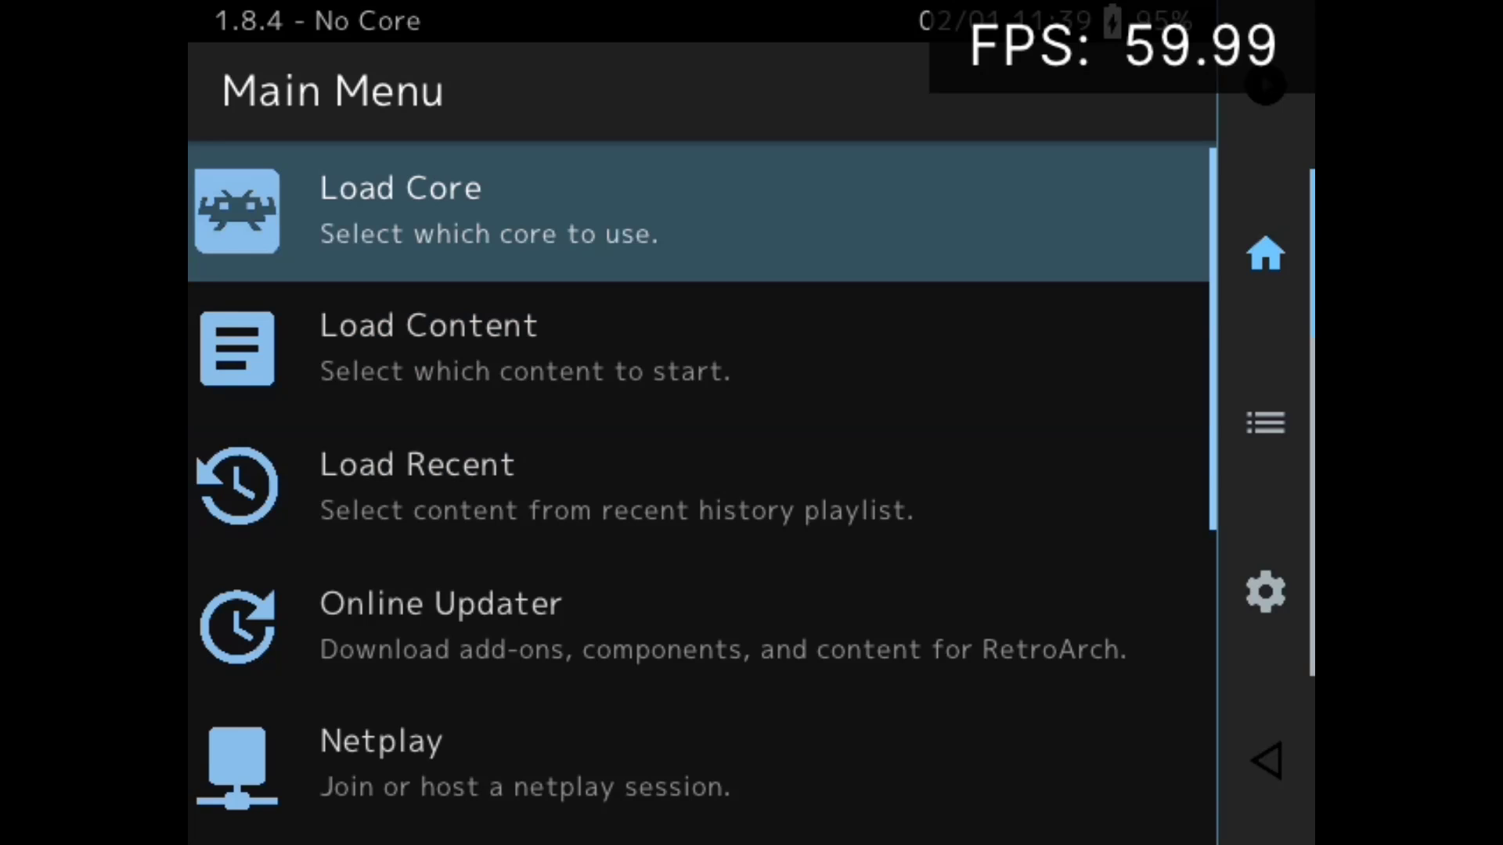
key(Down)
key(Return)
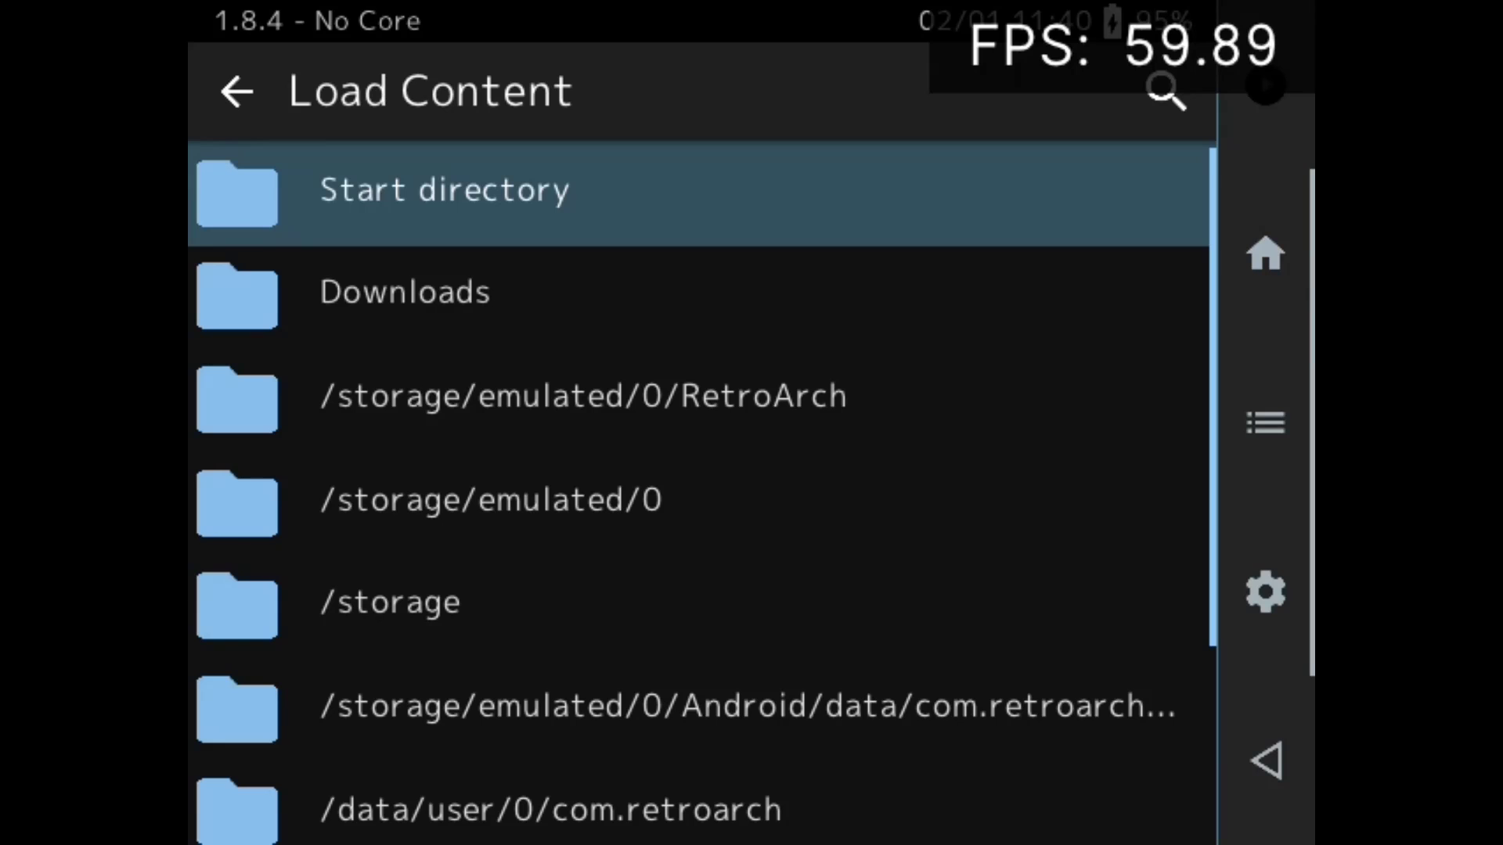
Step: Open the Start directory and move down to the SNES ROM folder
key(Return)
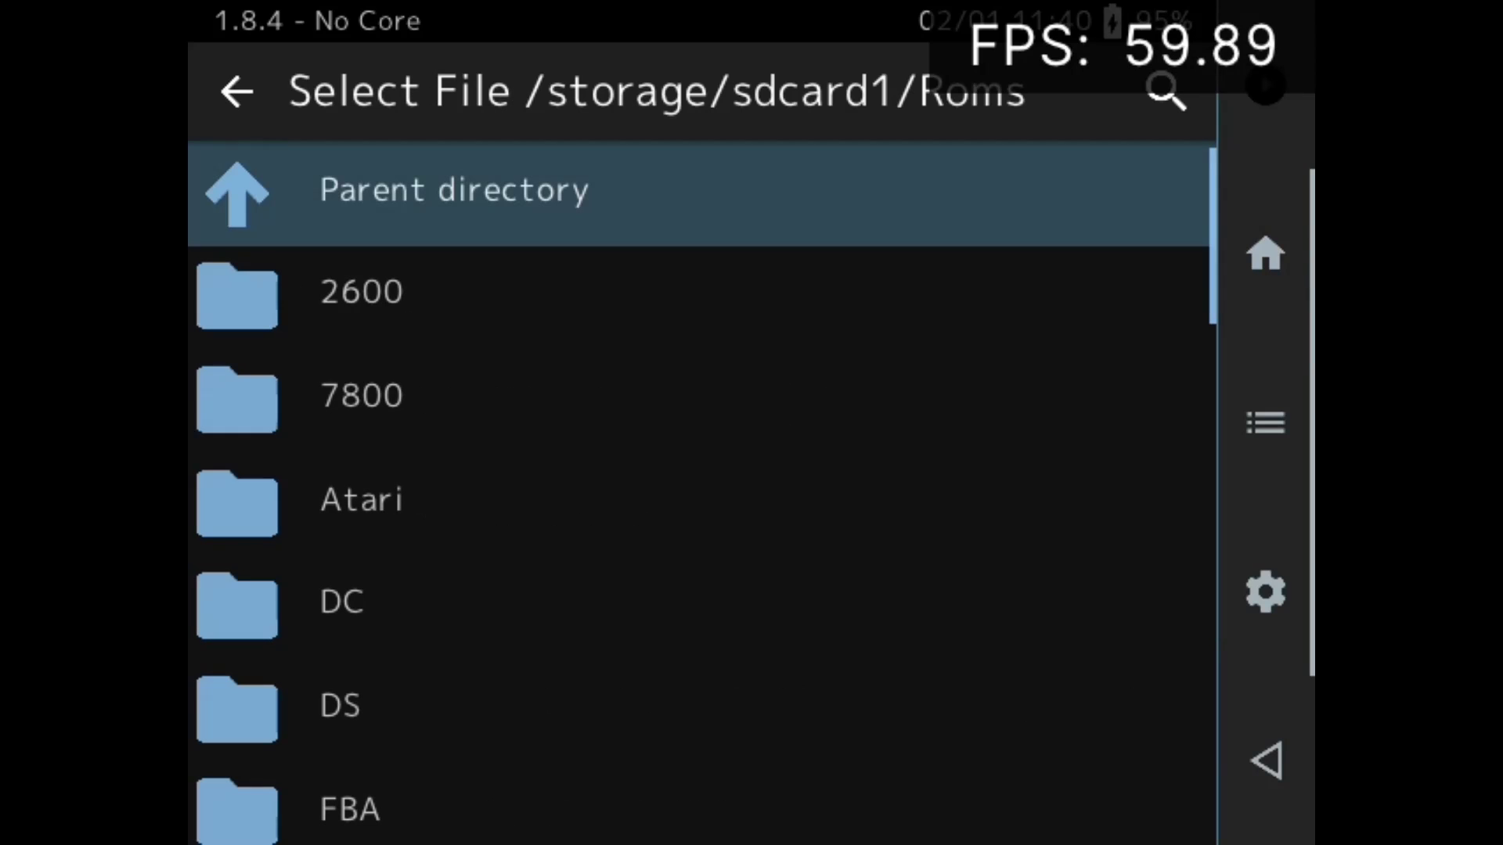
key(Down)
key(Down)
key(Down)
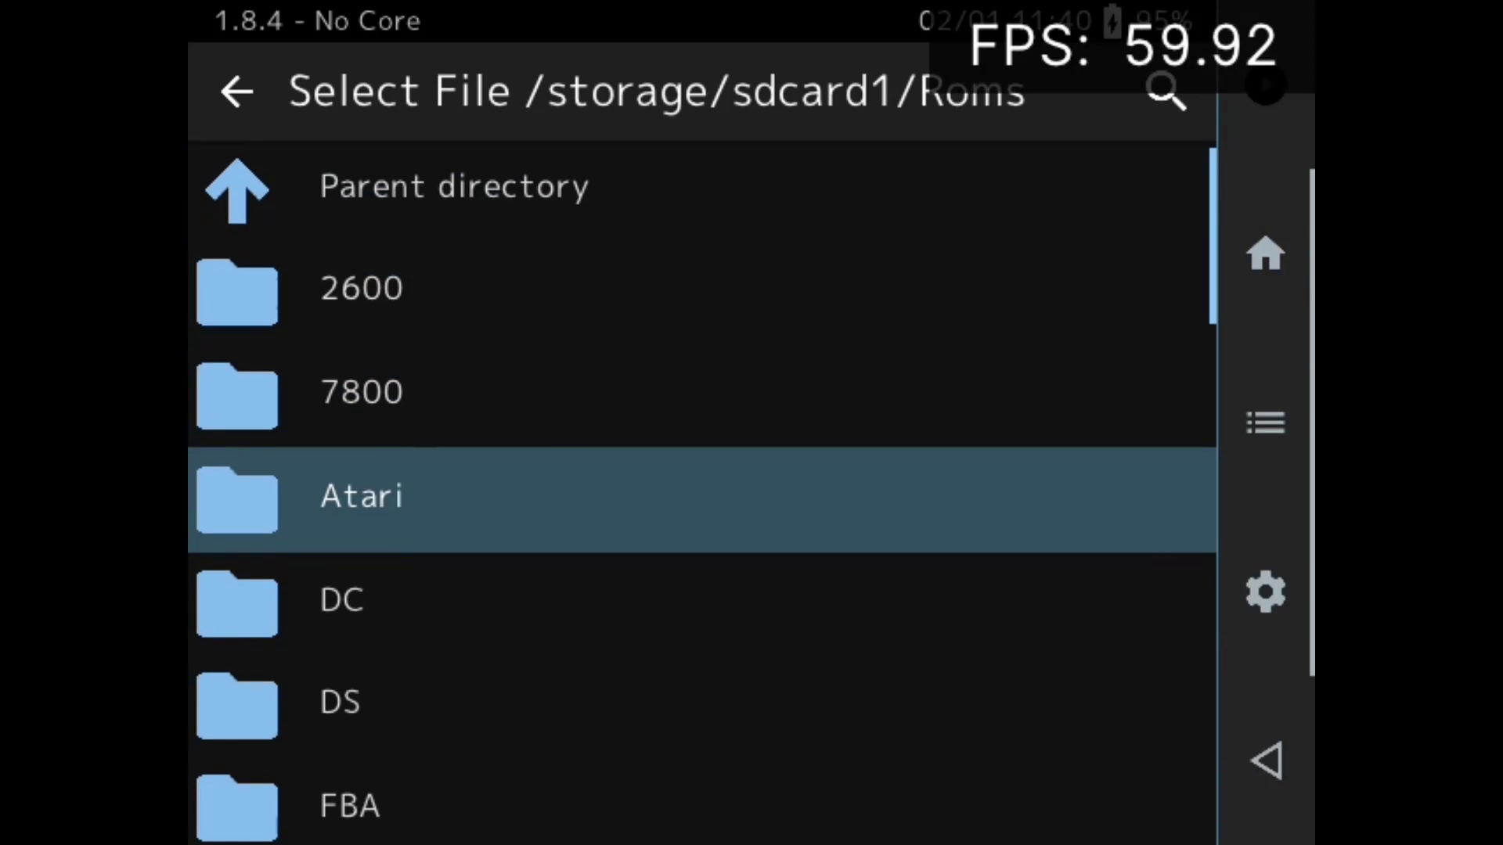
key(Down)
key(Down)
key(Down)
key(Down)
key(Down)
key(Down)
key(Down)
key(Down)
key(Down)
key(Down)
key(Down)
key(Down)
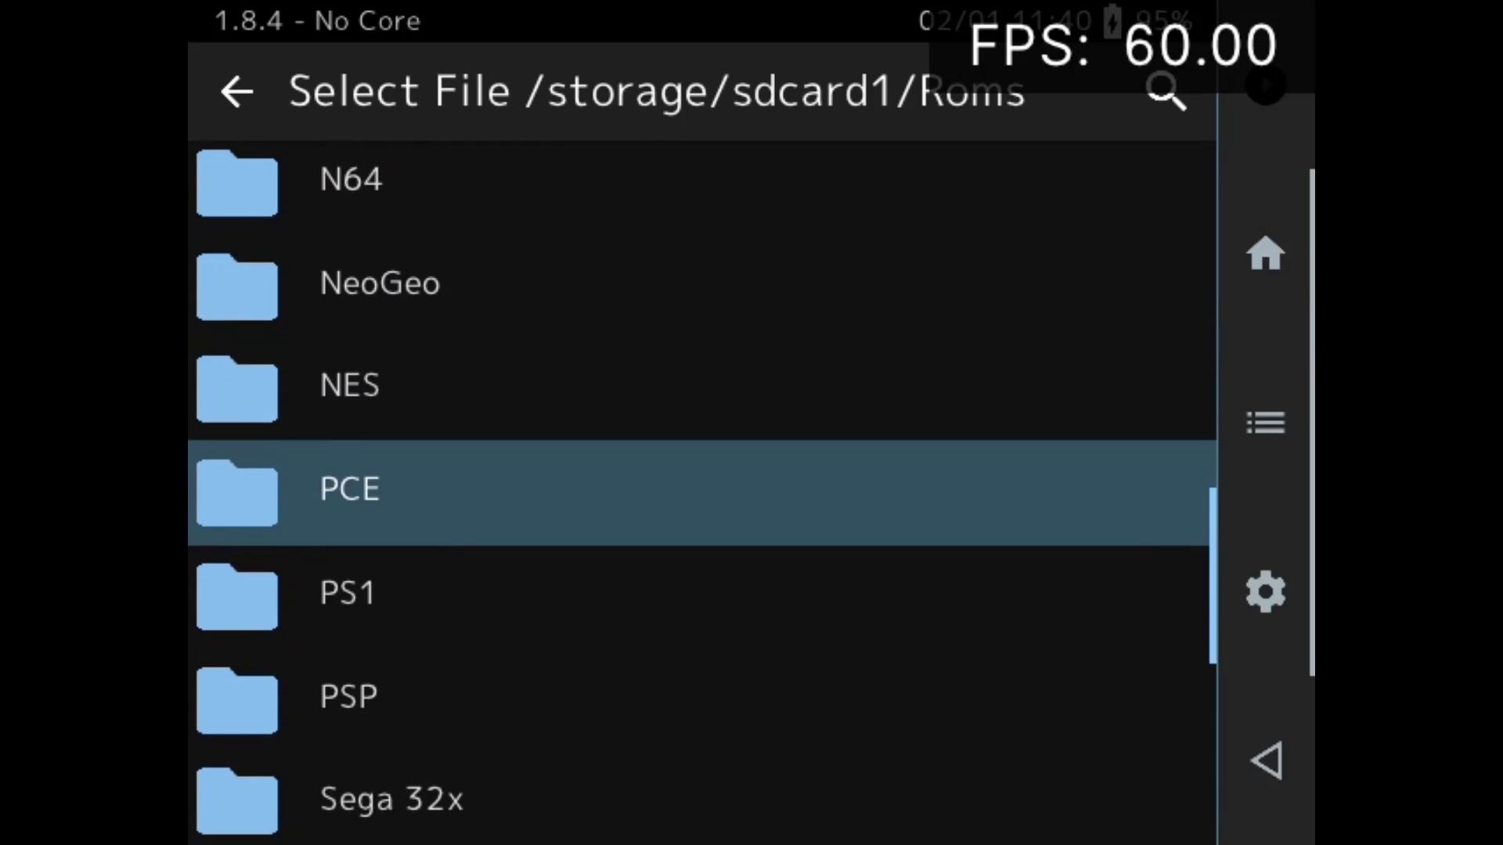
key(Down)
key(Down)
key(Down)
key(Down)
key(Down)
key(Down)
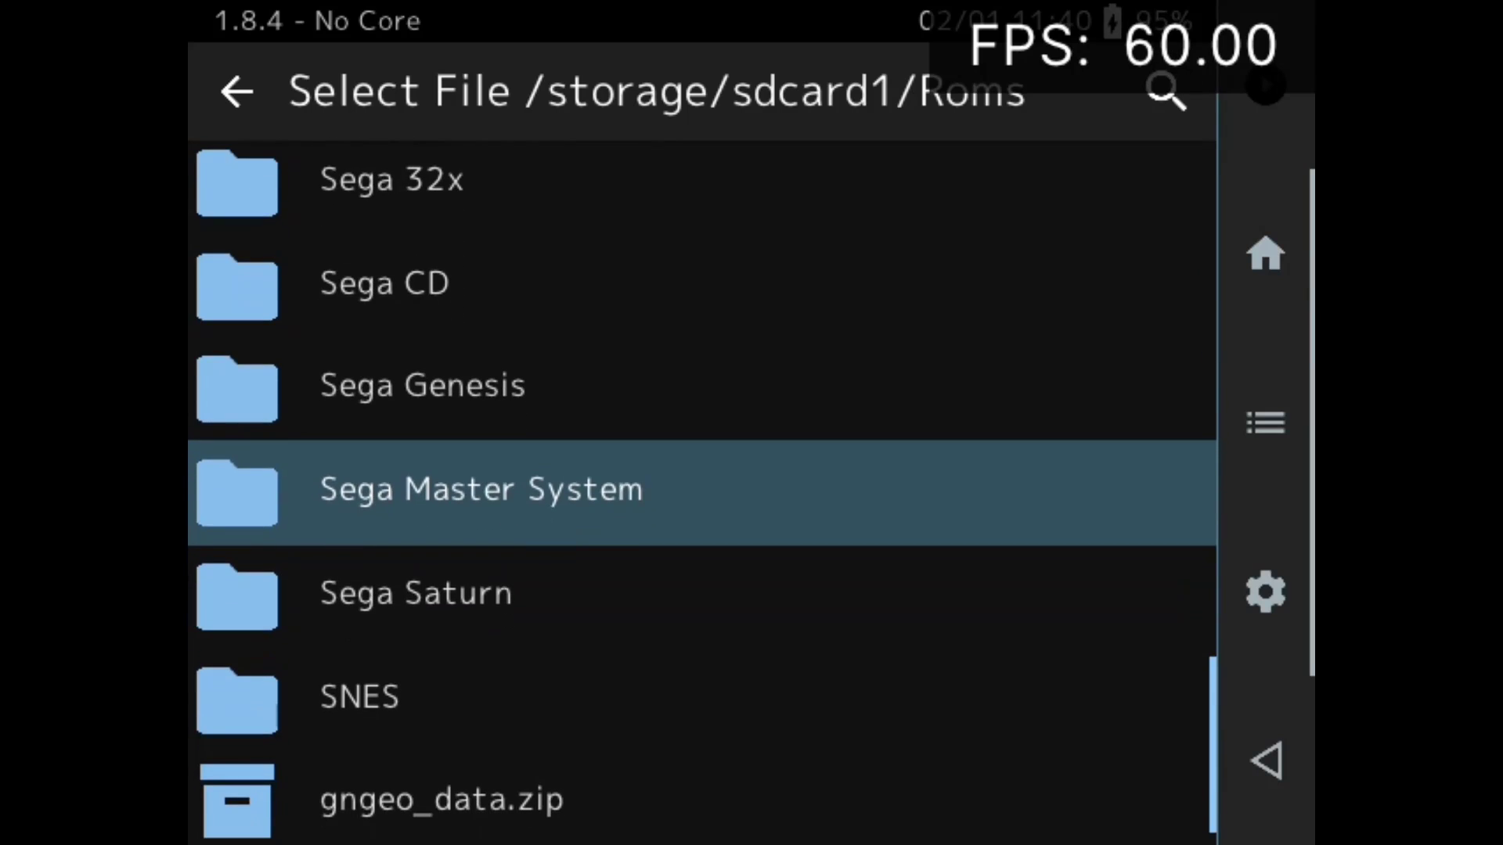
key(Down)
key(Down)
Step: Load Donkey Kong Country (USA).zip as an archive with the Nintendo SNES core
key(Return)
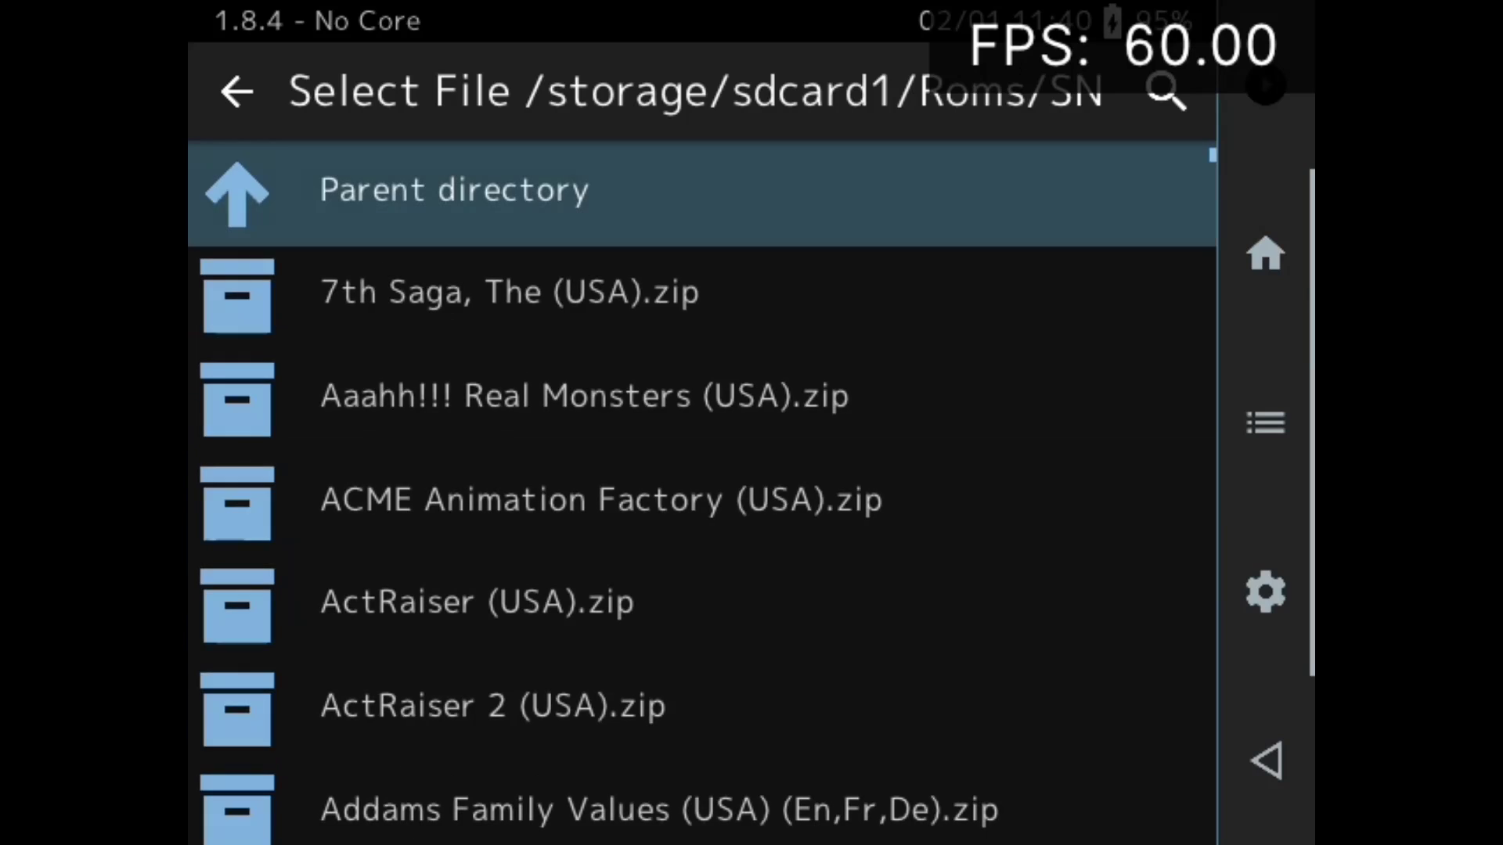
key(Right)
key(Right)
key(Return)
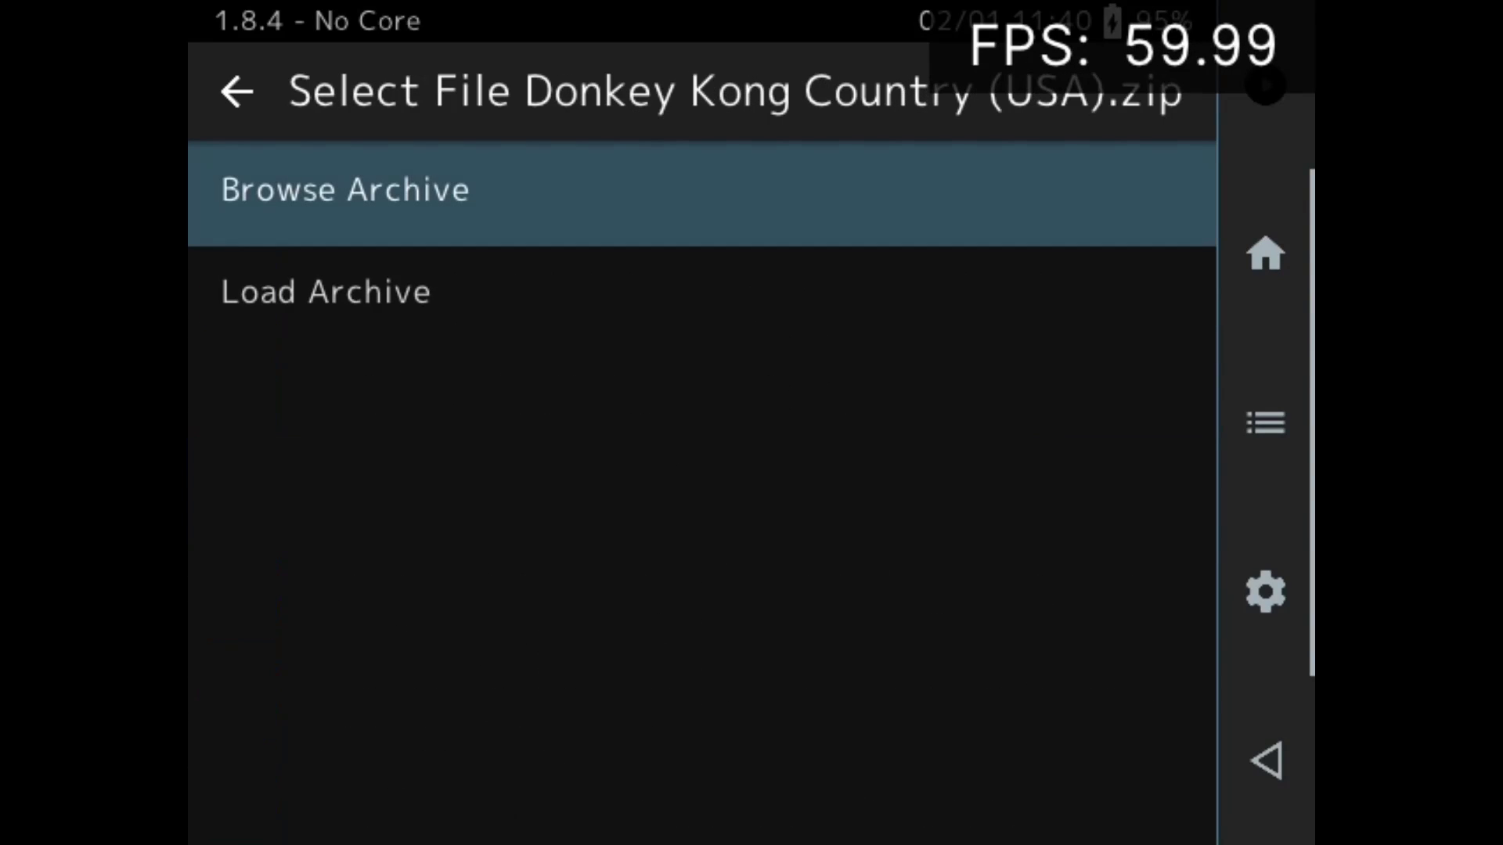
key(Down)
key(Return)
key(Right)
key(Right)
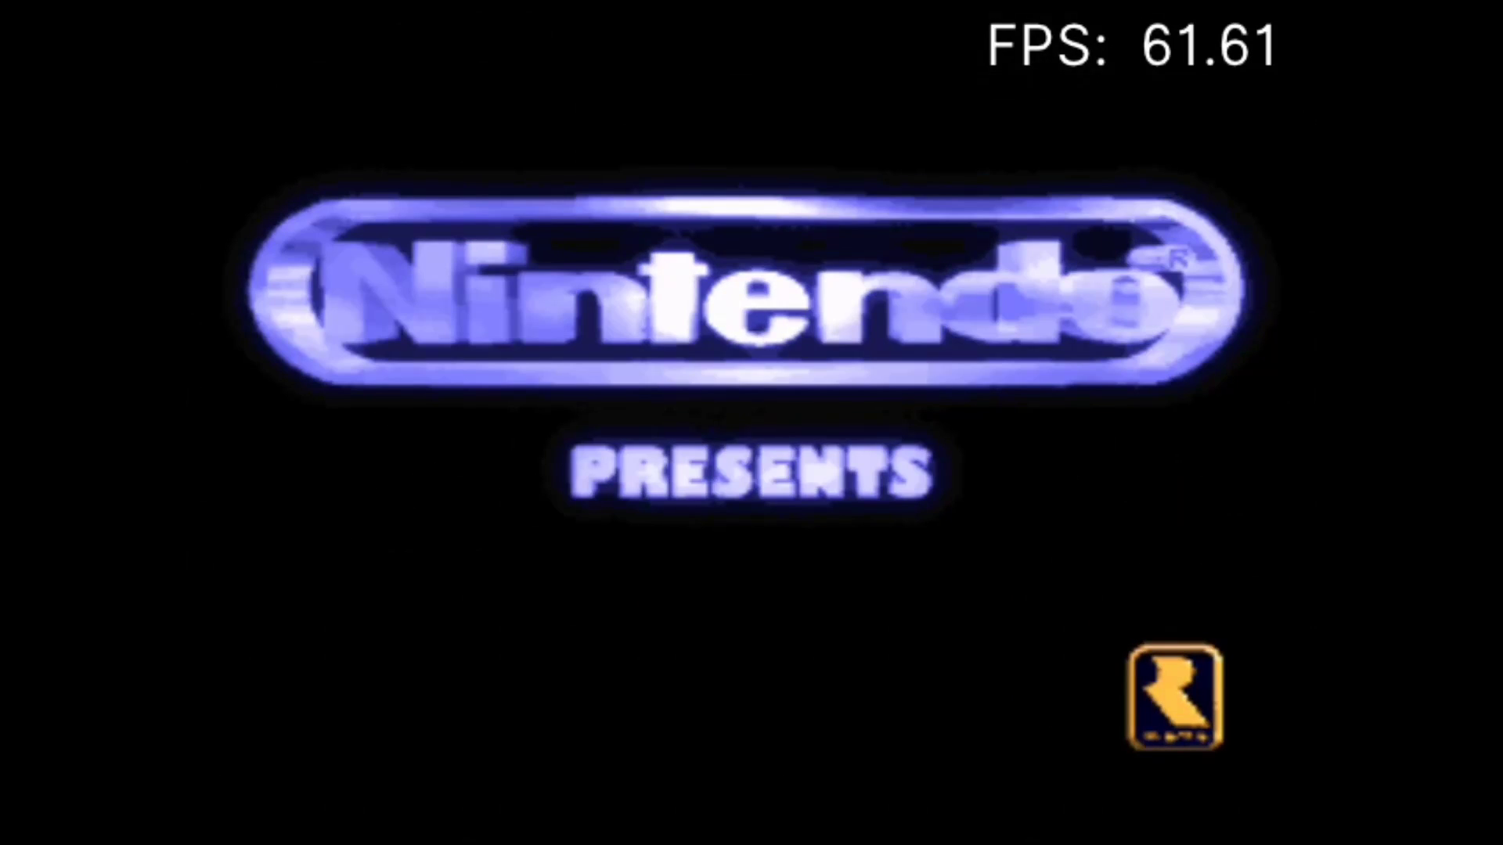
Step: Open the Quick Menu with F1 and choose Close Content to quit Donkey Kong Country
key(F1)
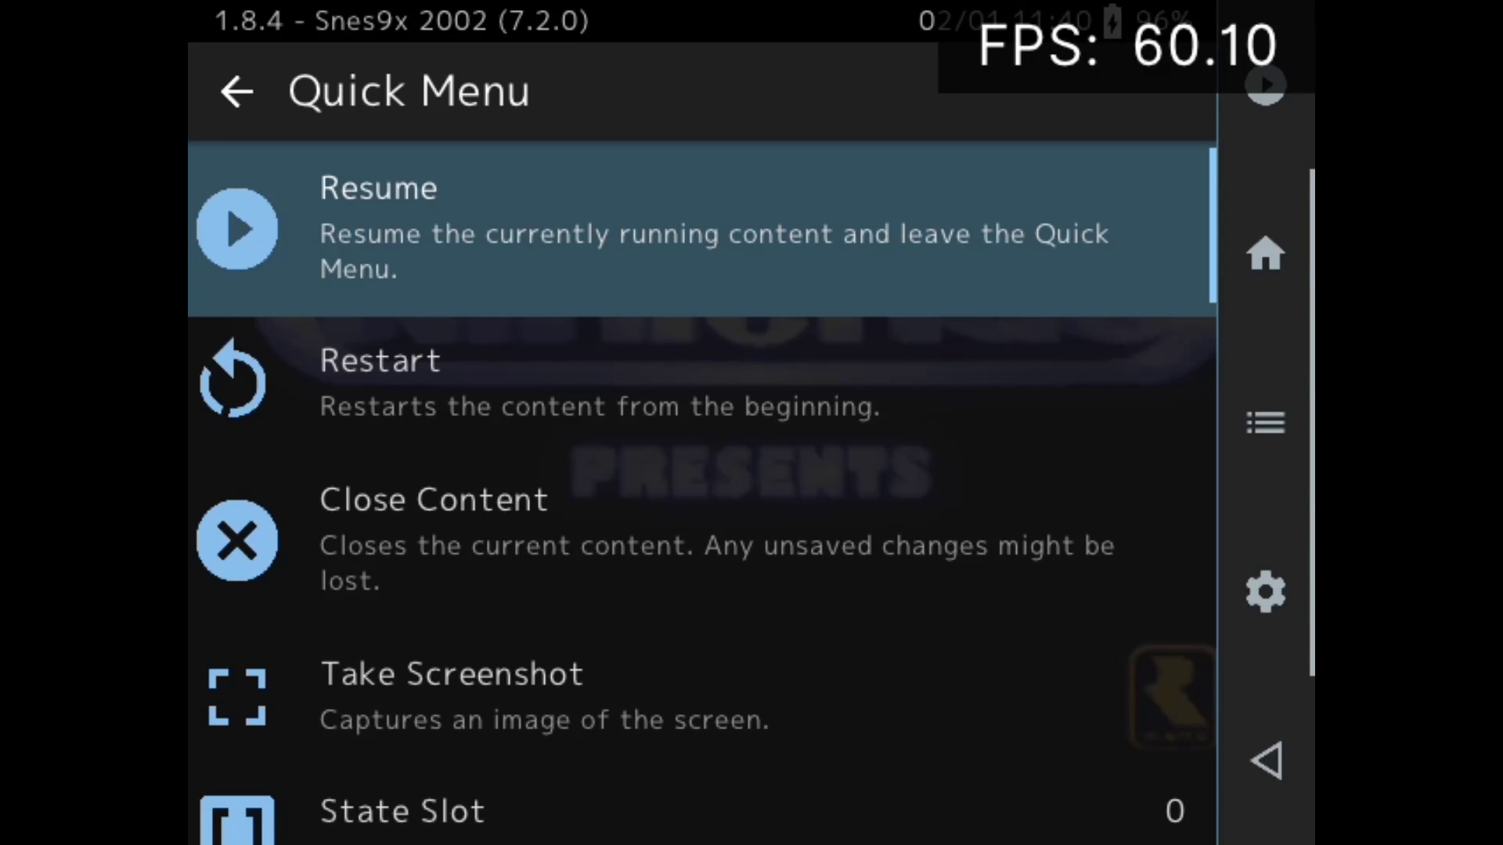
key(Down)
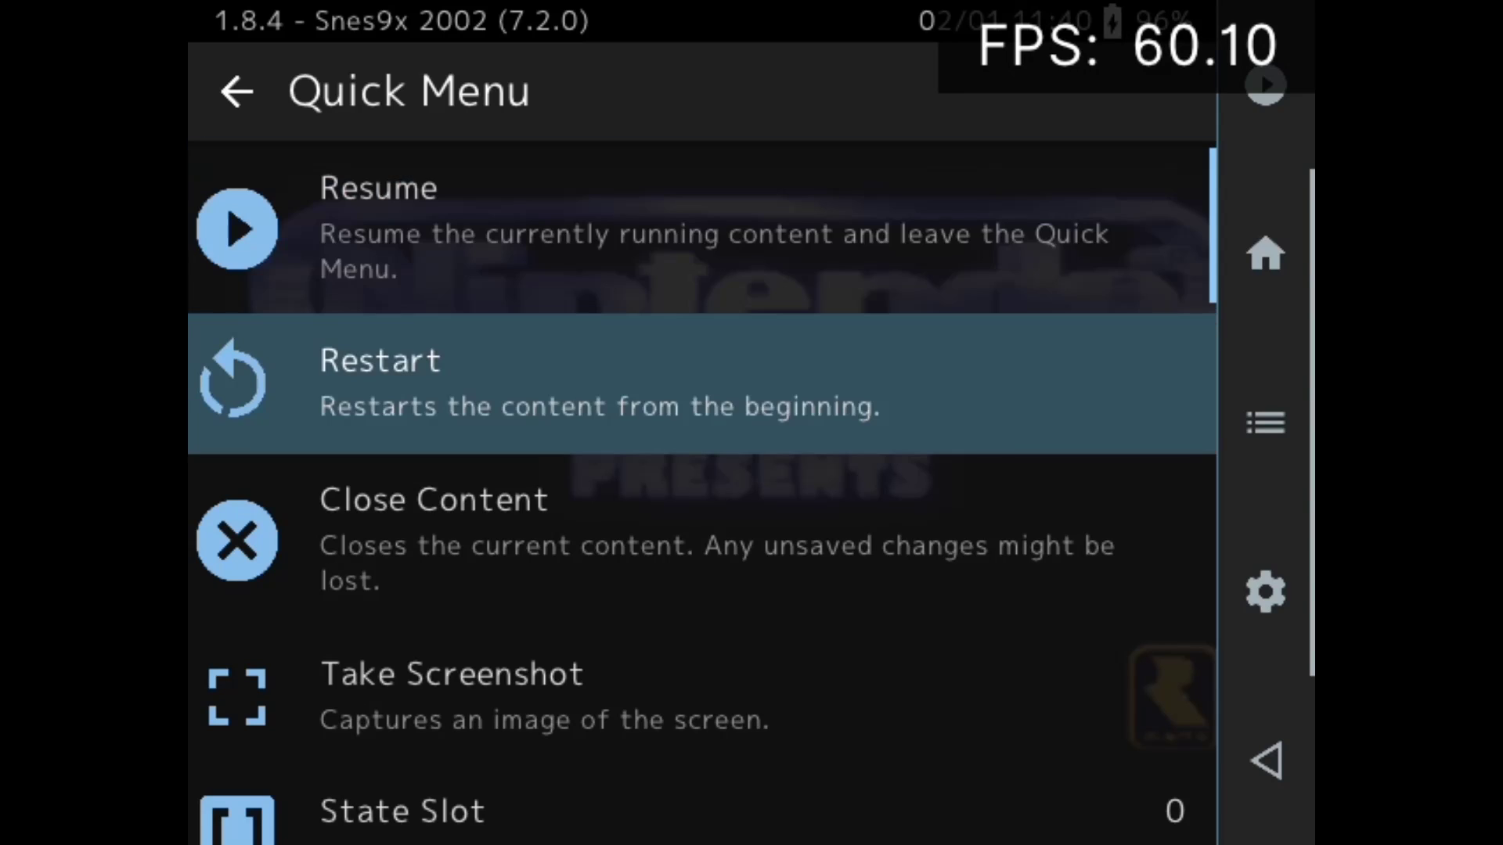
key(Down)
key(Down)
key(Down)
key(Down)
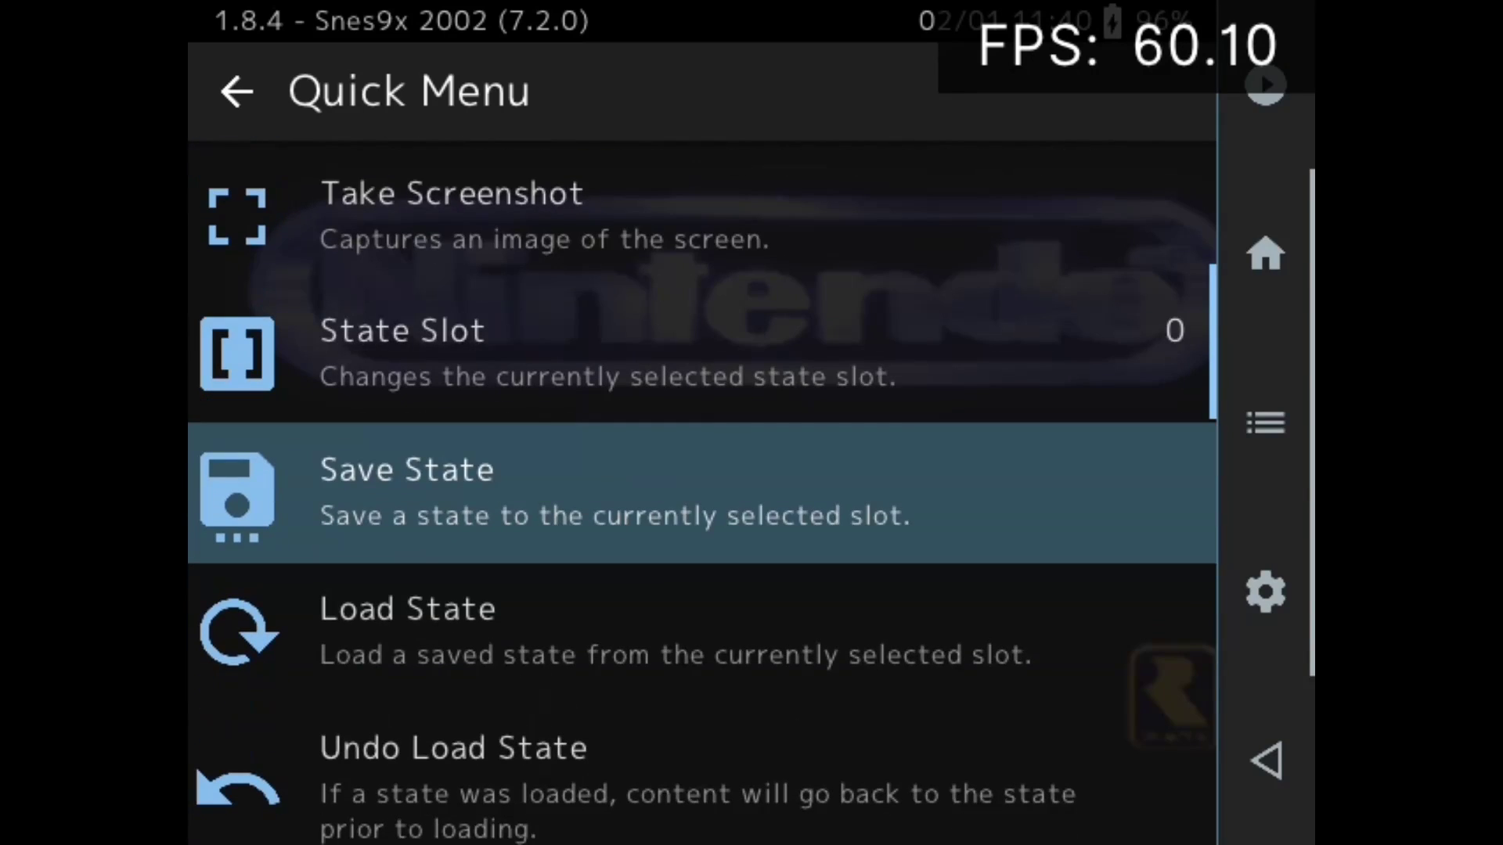
key(Down)
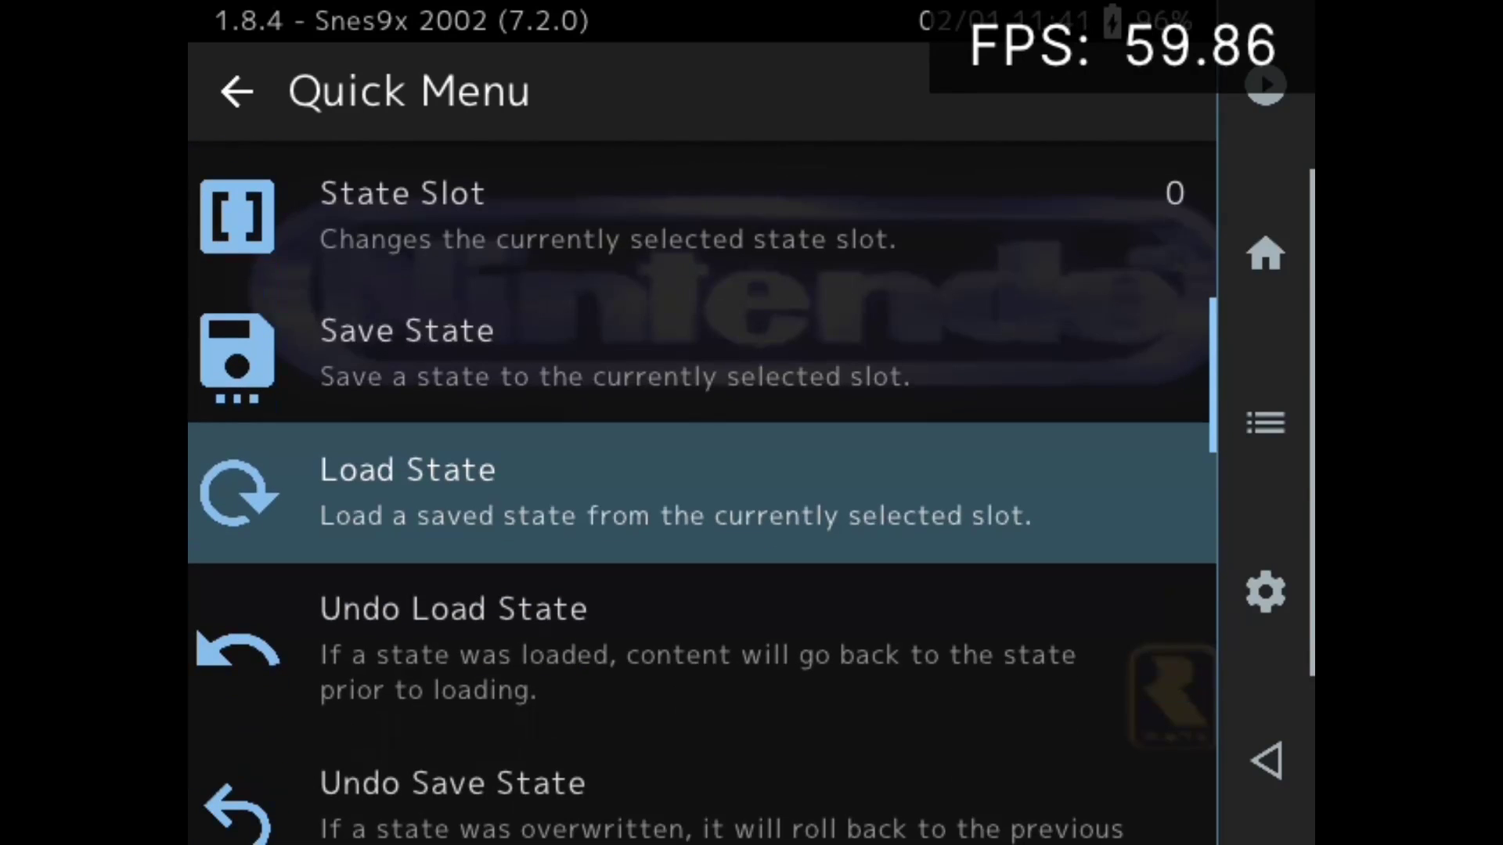
key(Up)
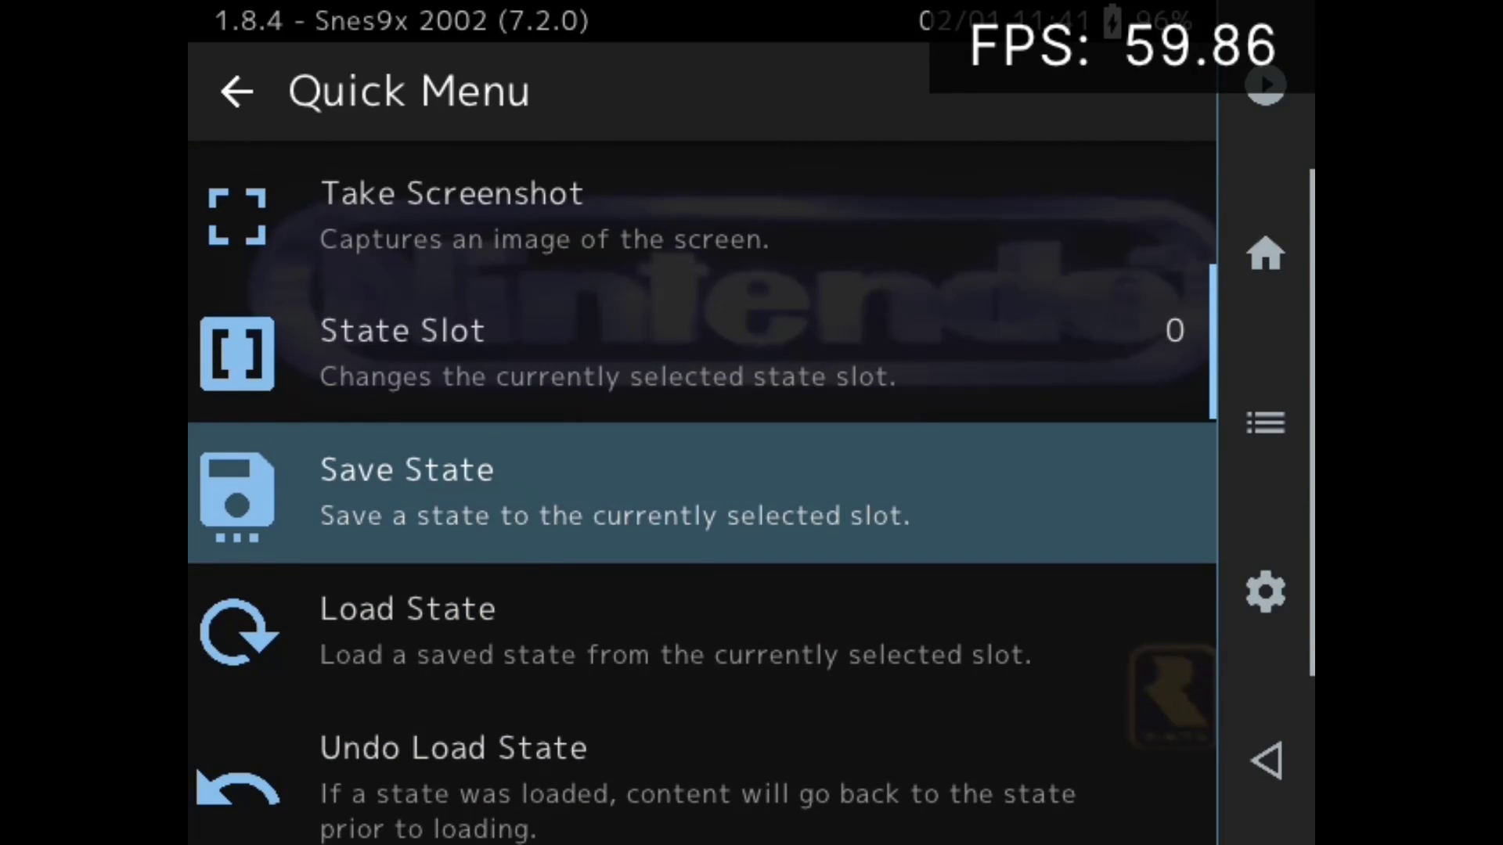
key(Up)
key(Up)
key(Up)
key(Return)
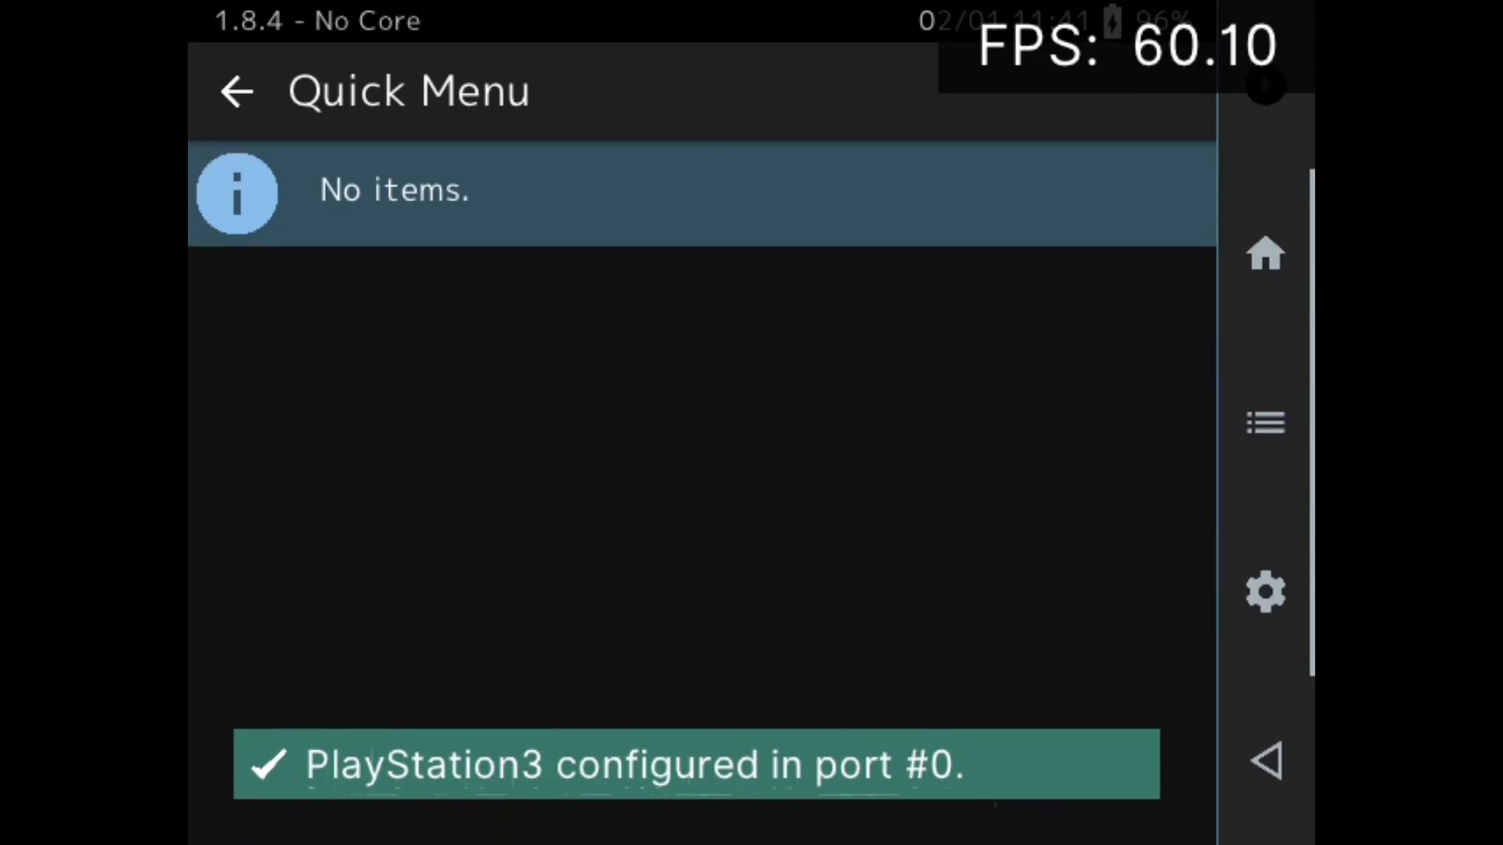
Step: Run <Scan This Directory> on the SD card's SNES folder, then back out to Playlists
key(BackSpace)
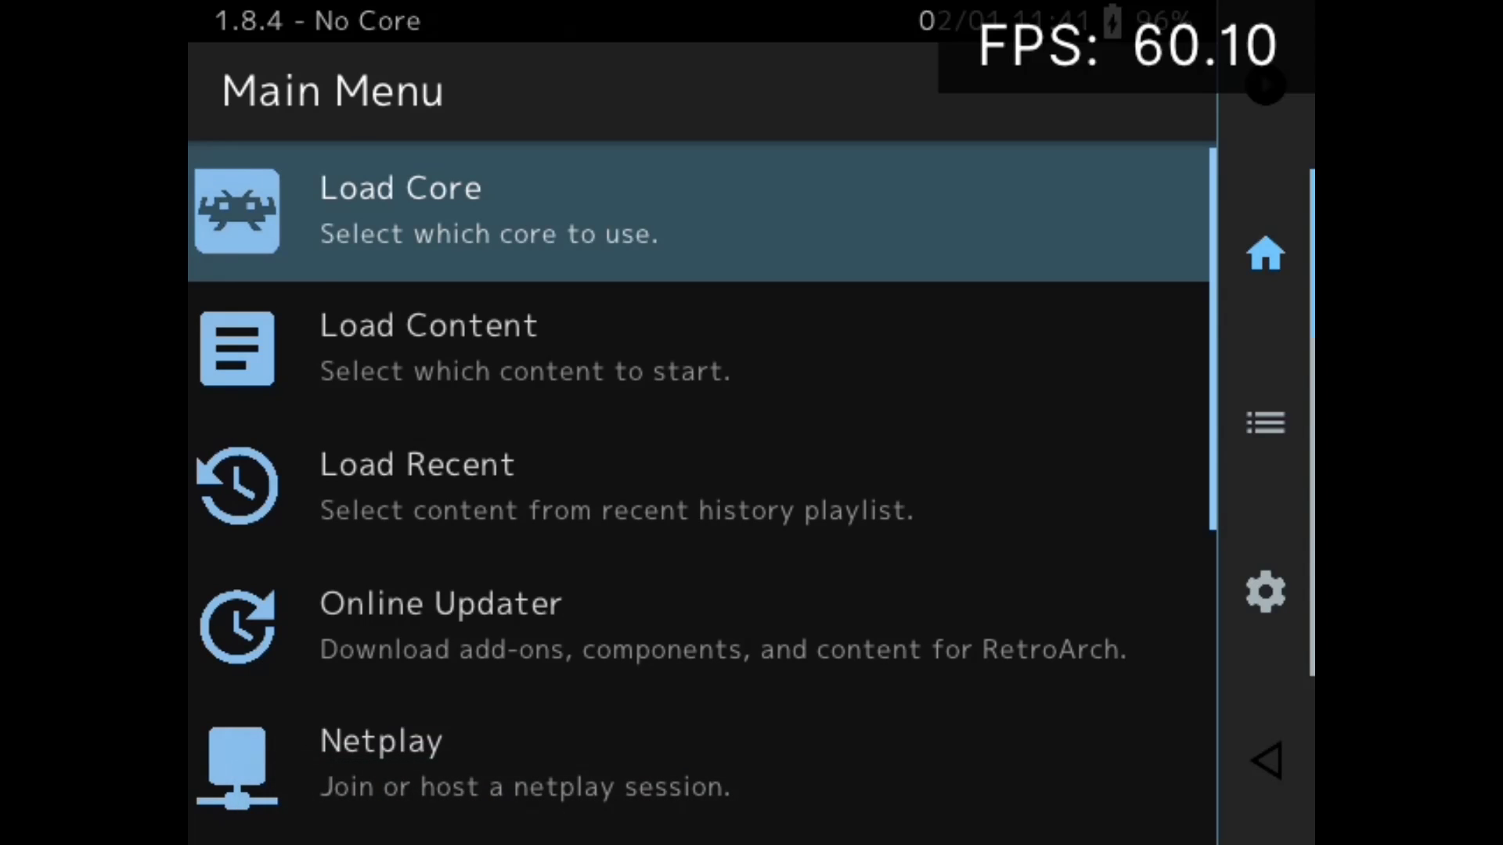
key(Right)
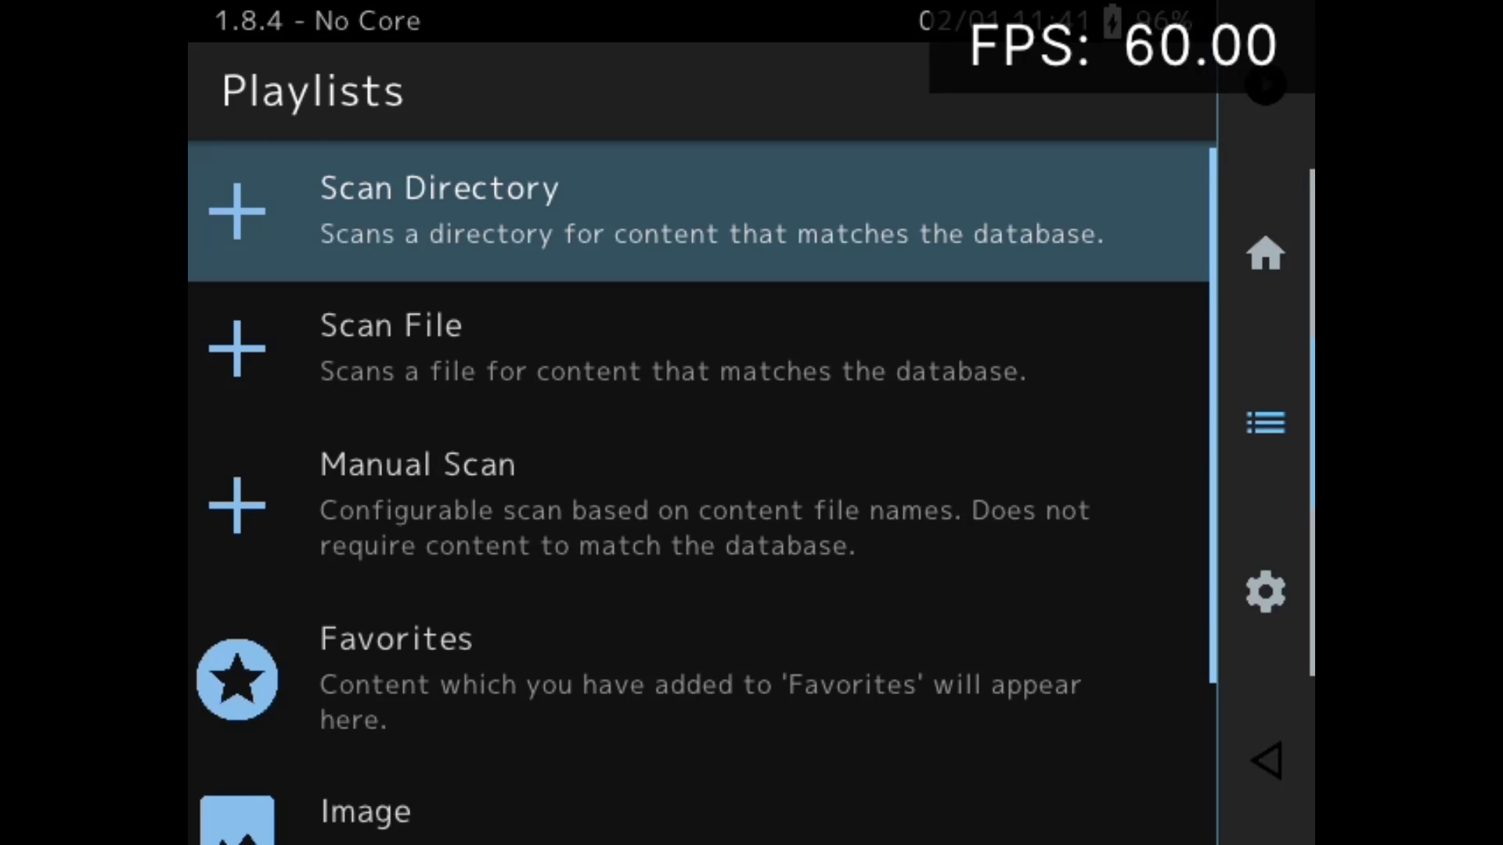
key(Return)
key(Up)
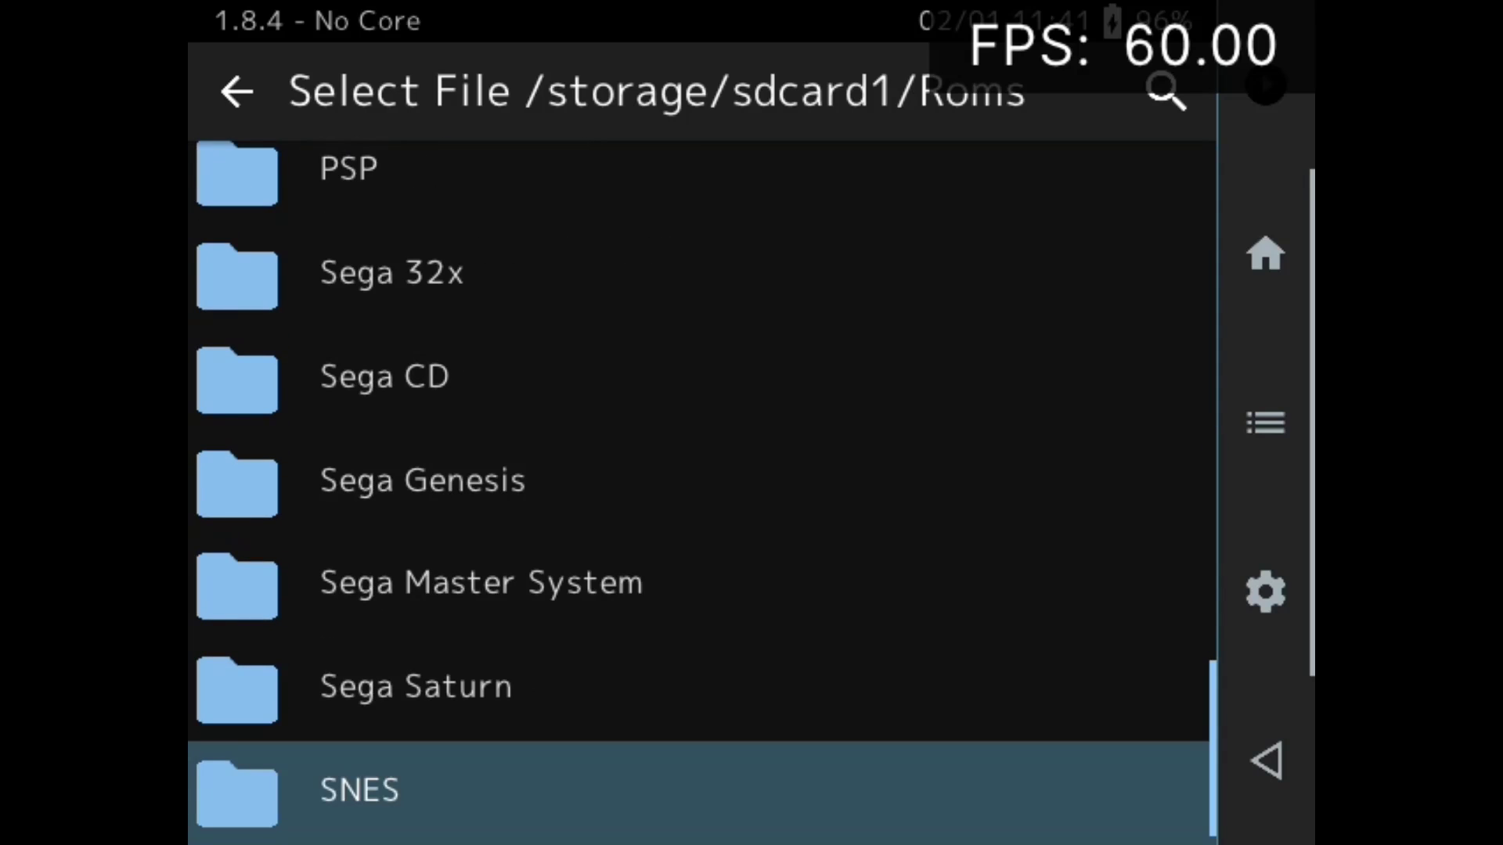
key(Return)
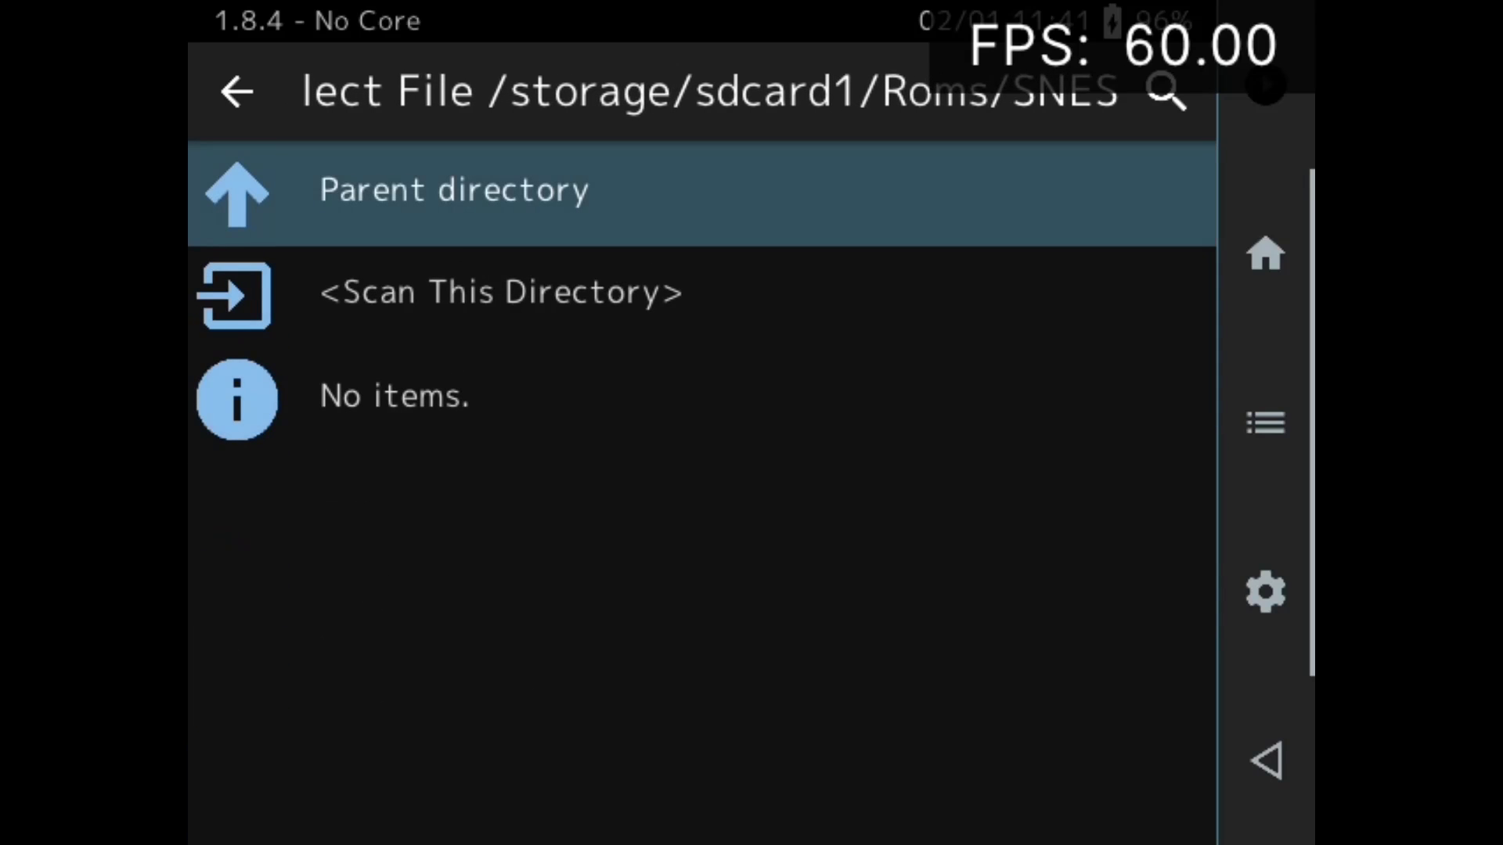
key(Down)
key(Return)
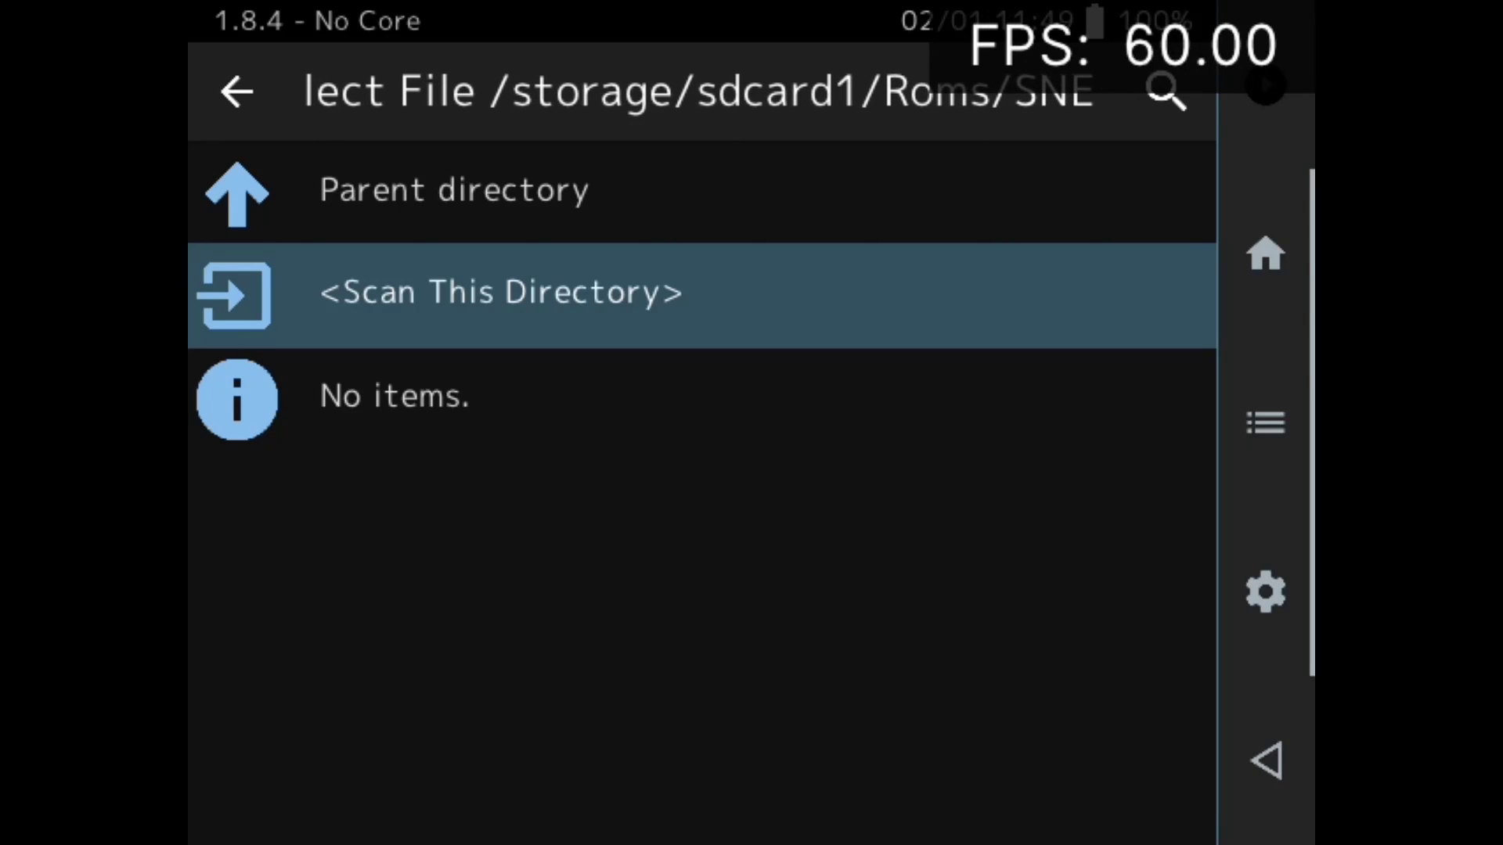
key(BackSpace)
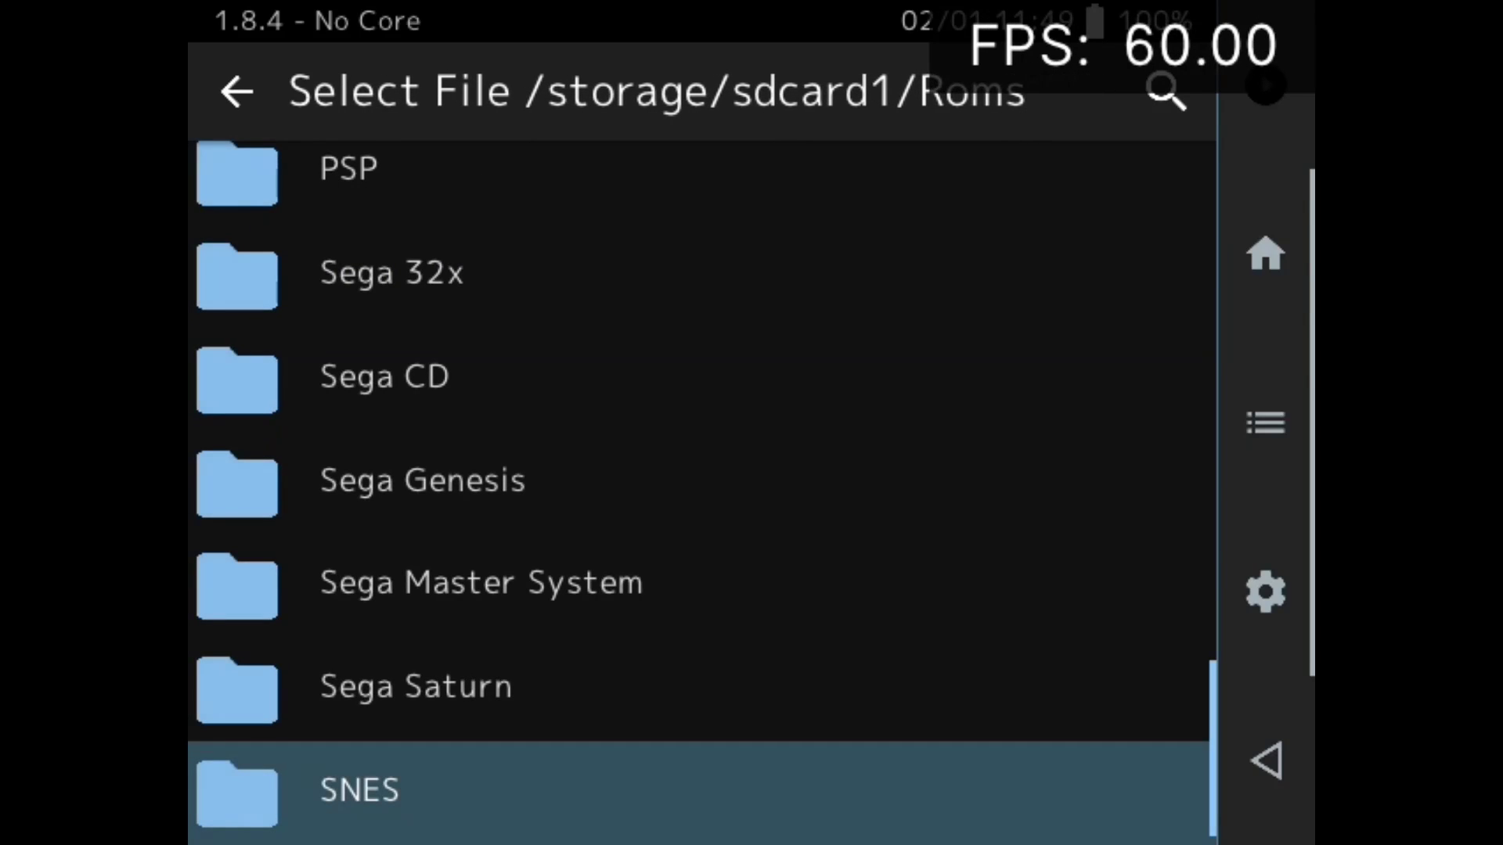
key(BackSpace)
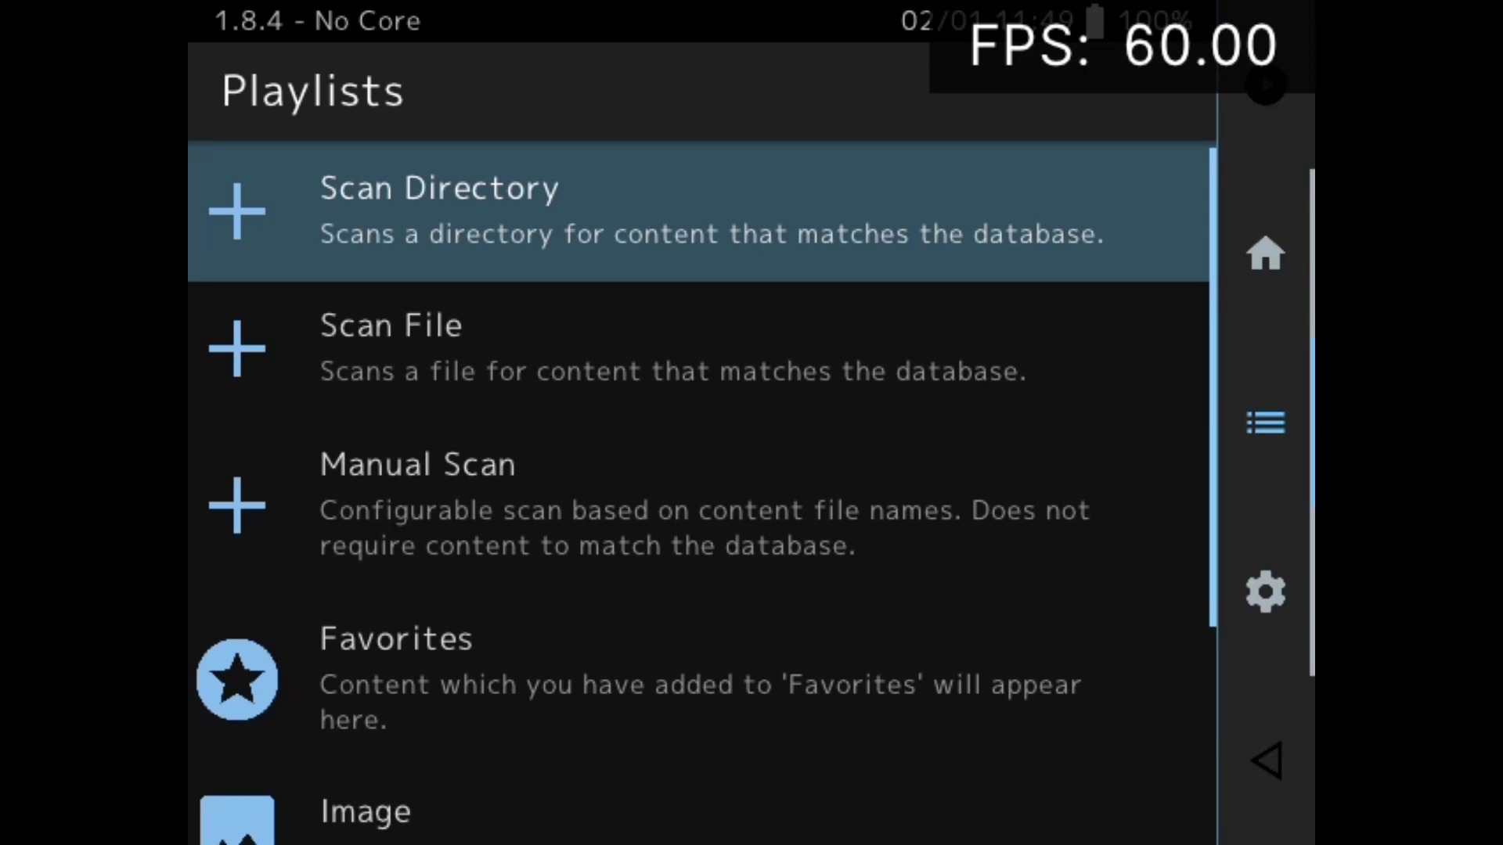
Step: Open RetroArch's Settings > Playlists > Playlist Management
key(Down)
key(Down)
key(Down)
key(Down)
key(Down)
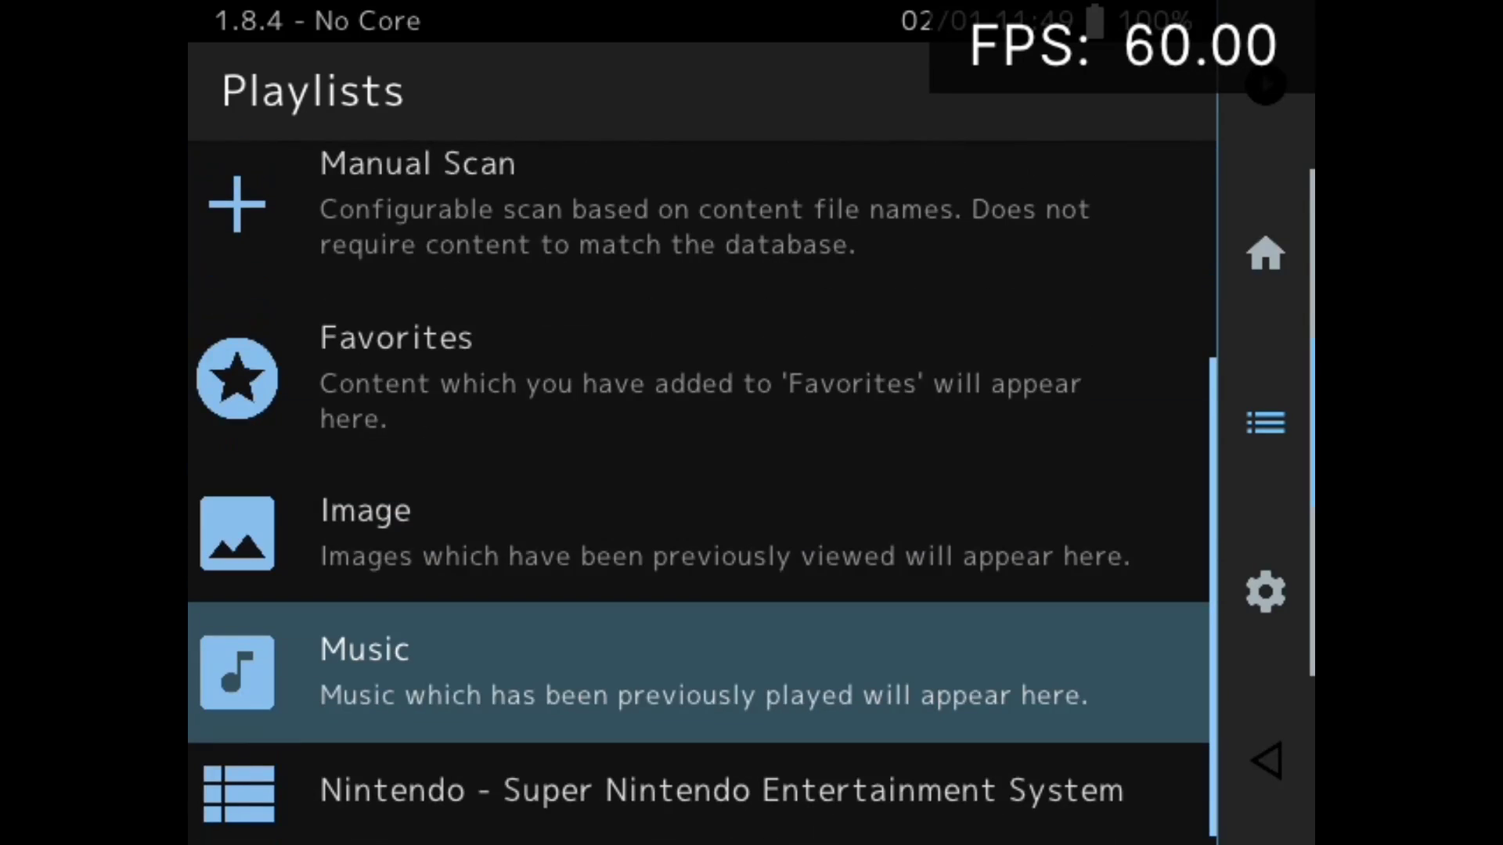
key(Down)
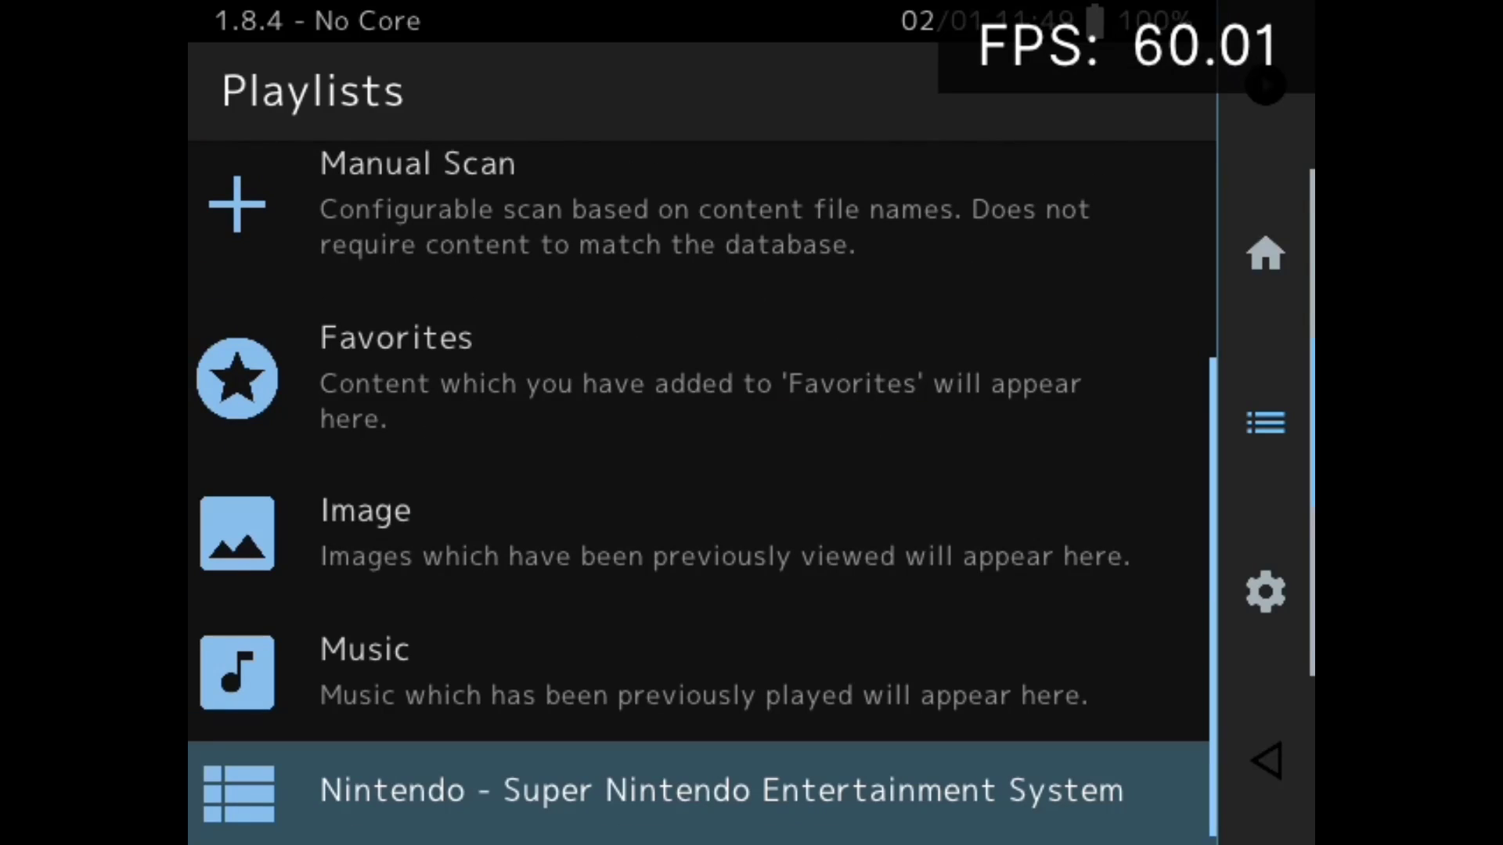
key(Right)
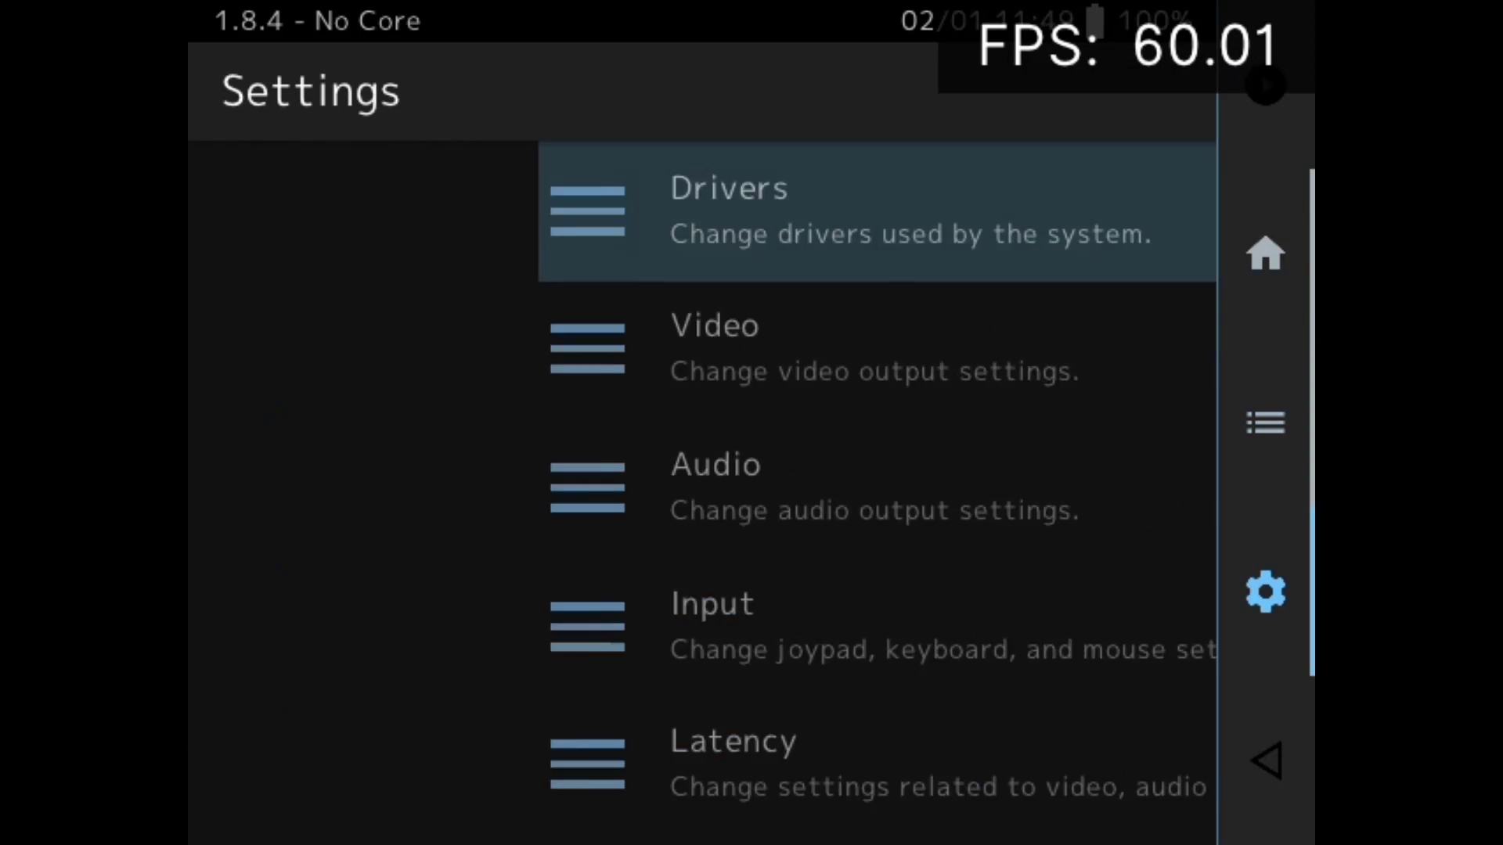
key(Down)
key(Down)
key(Down)
key(Down)
key(Down)
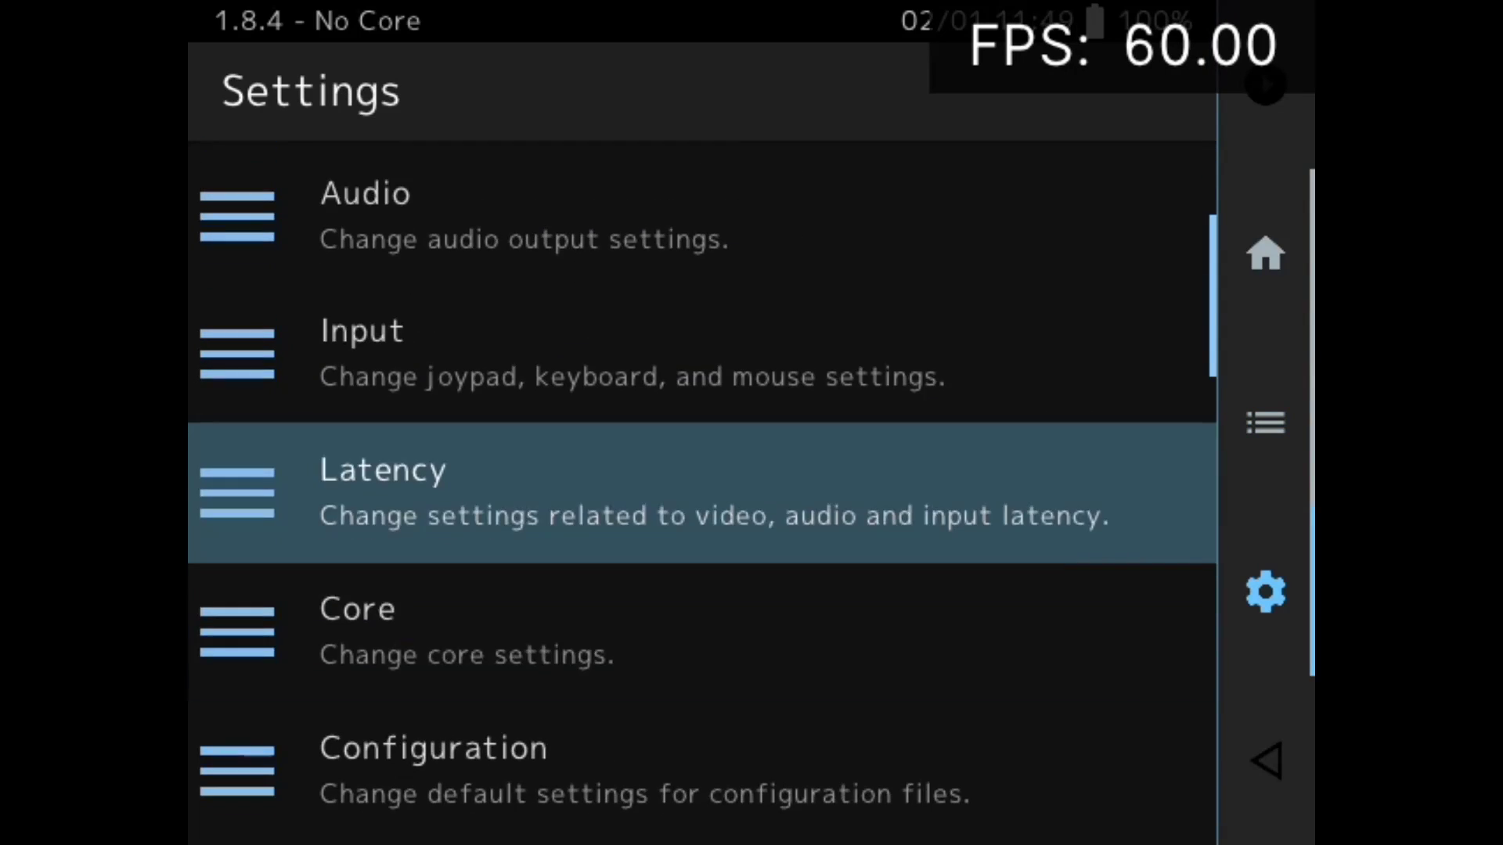
key(Down)
key(Down)
key(Down)
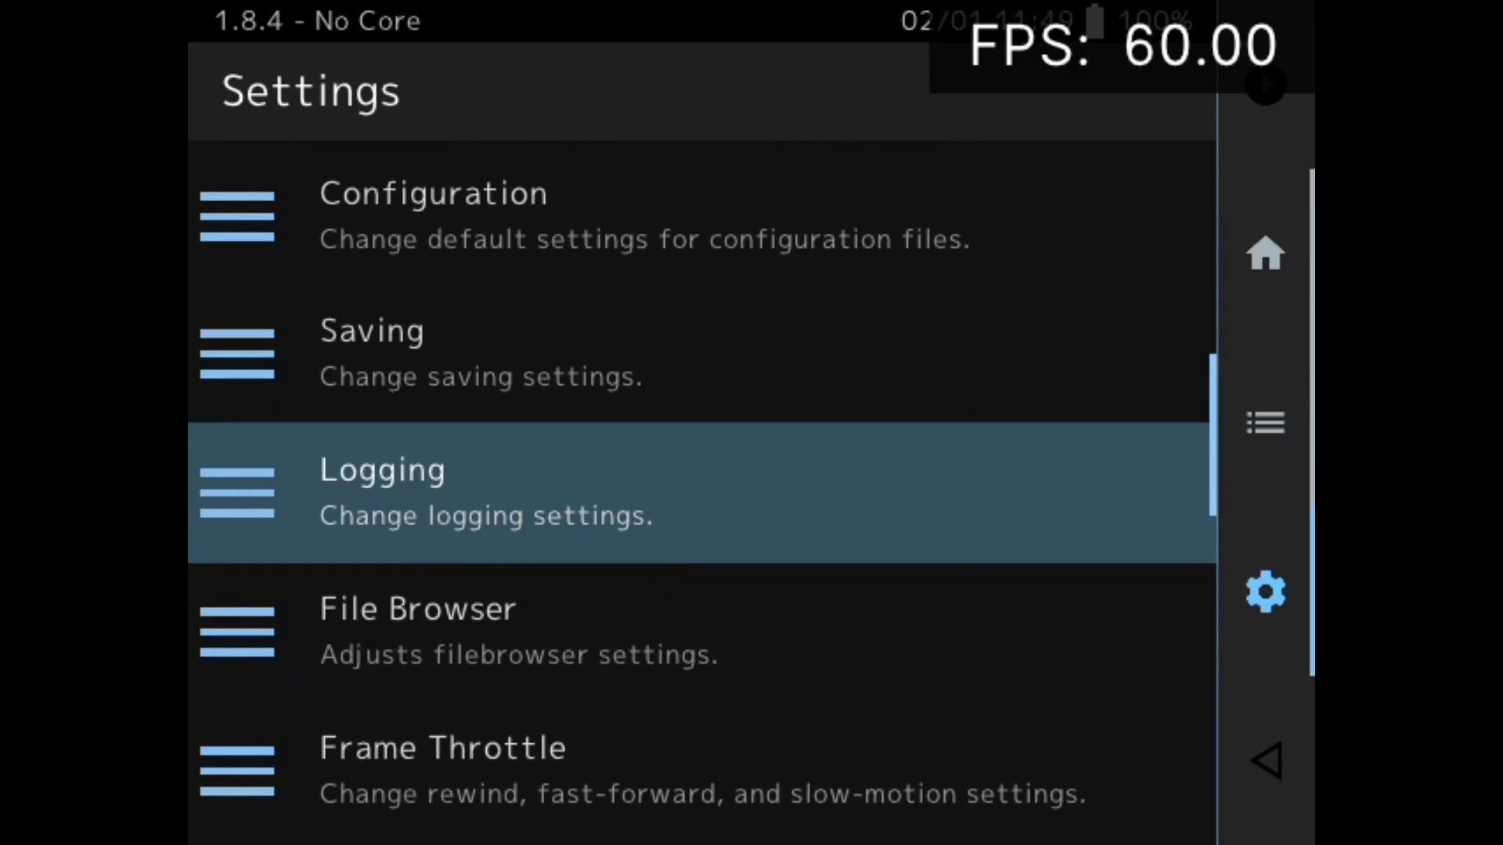
key(Down)
key(Down)
key(Down)
key(Down)
key(Down)
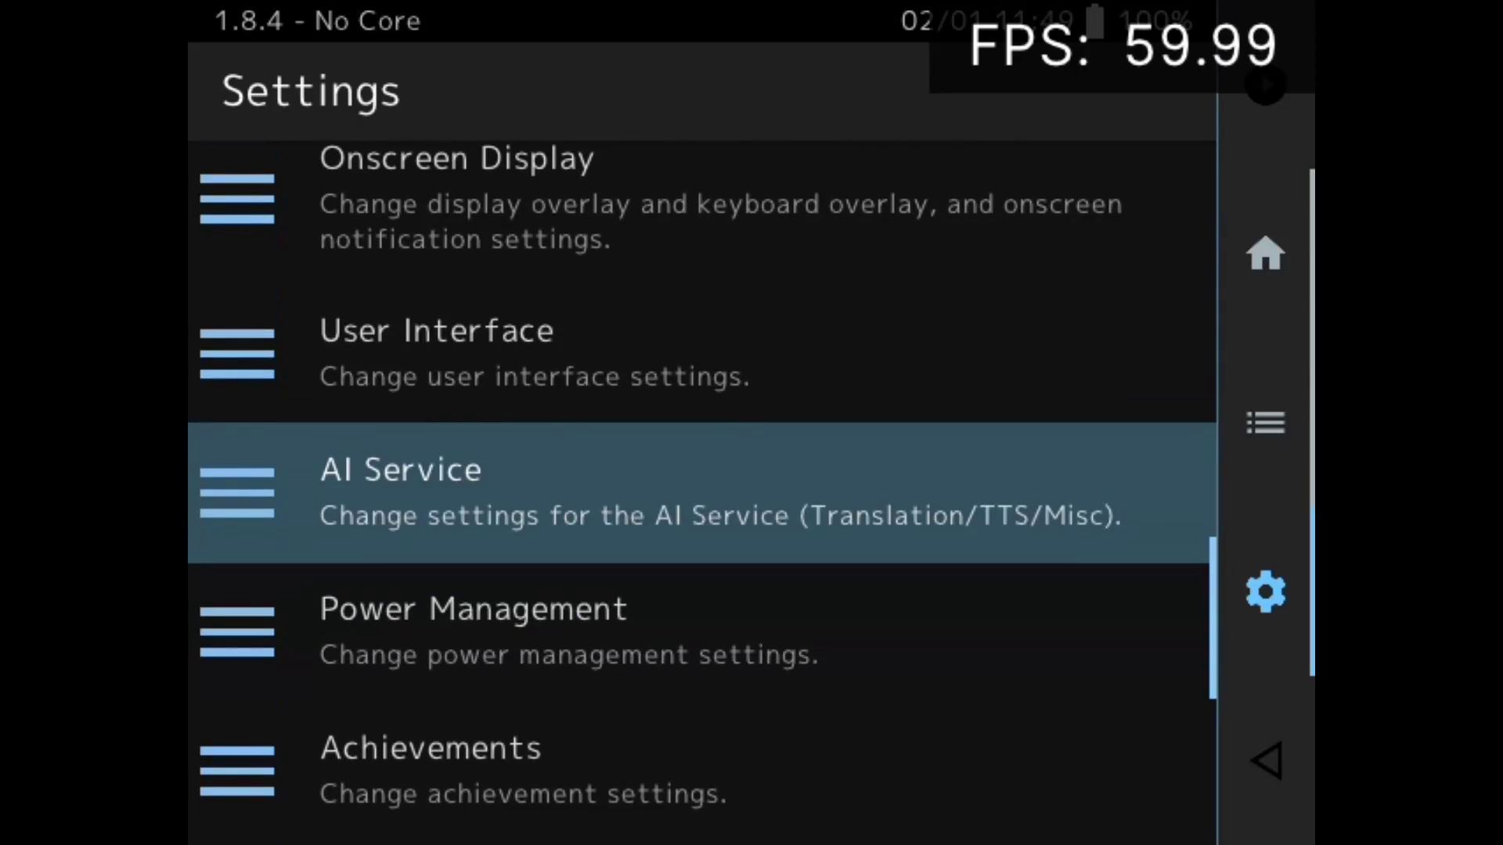
key(Down)
key(Down)
key(Down)
key(Down)
key(Return)
key(Up)
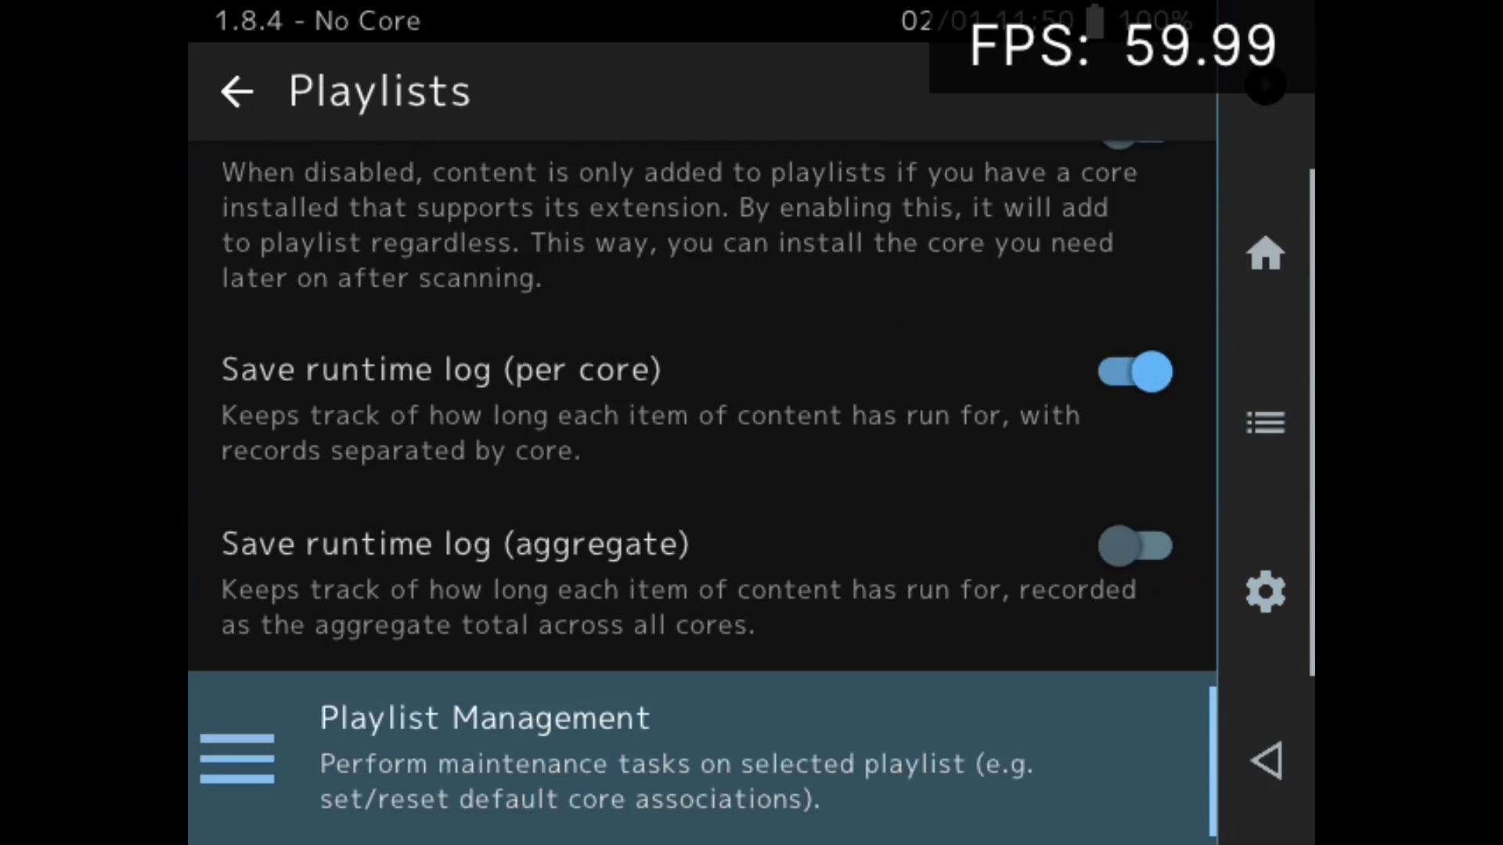
key(Return)
Step: Set Nintendo - SNES / SFC (Snes9x 2002) as the Super Nintendo playlist's default core
key(Return)
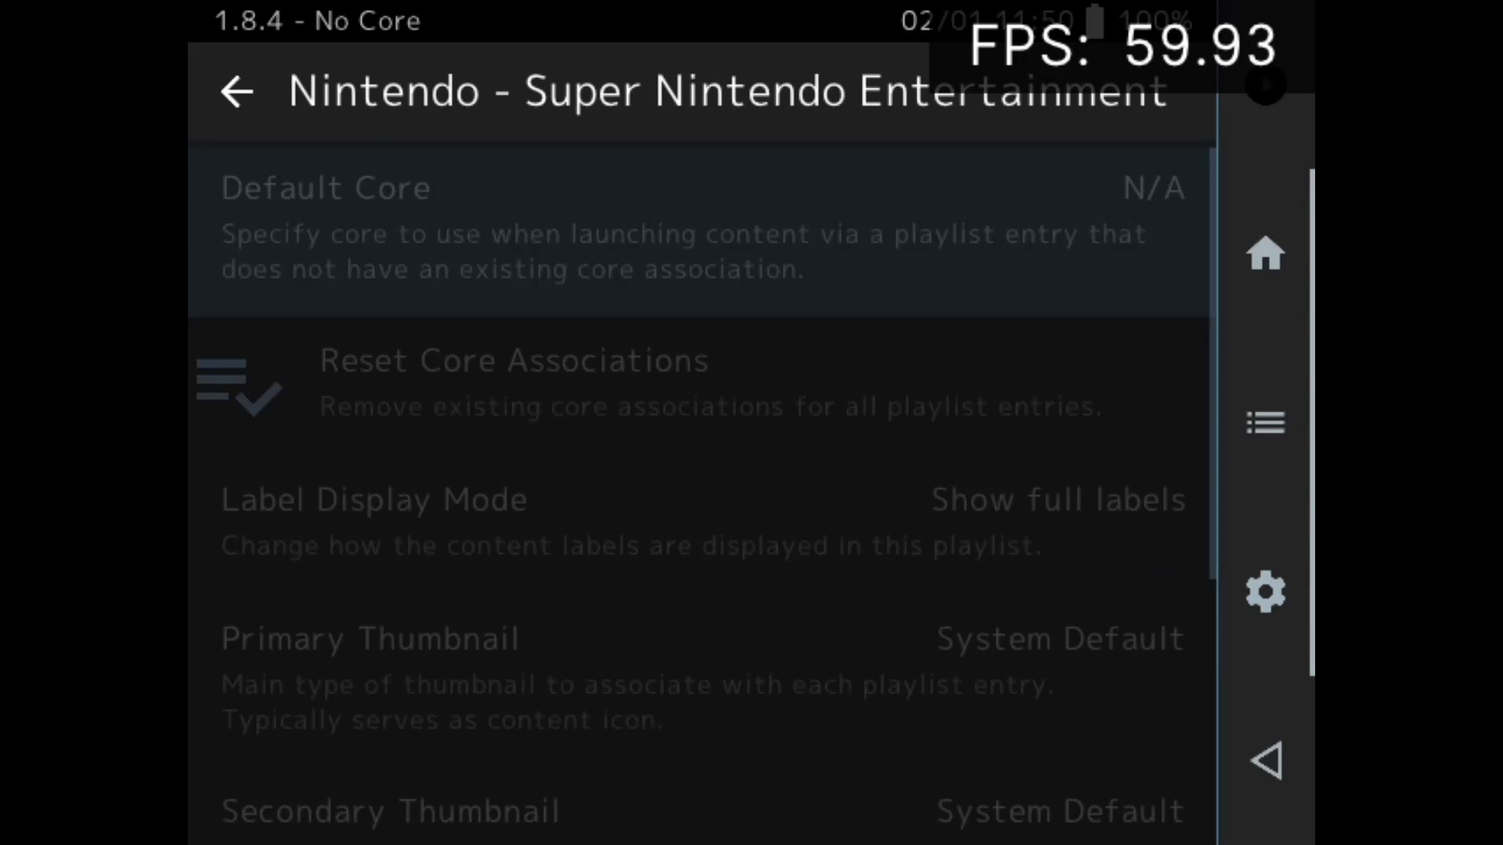
key(Return)
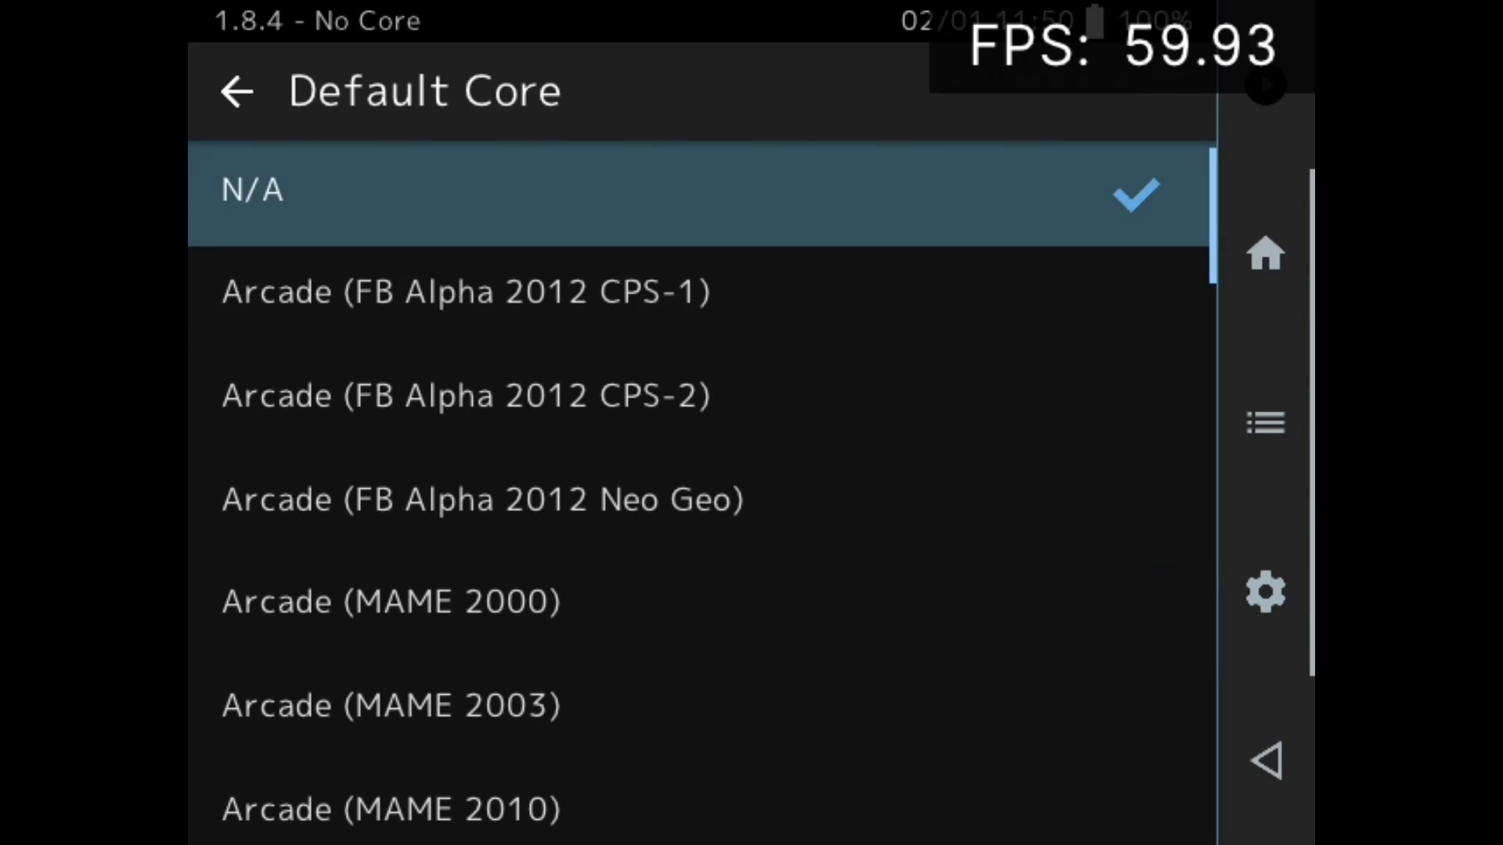
key(Up)
key(Up)
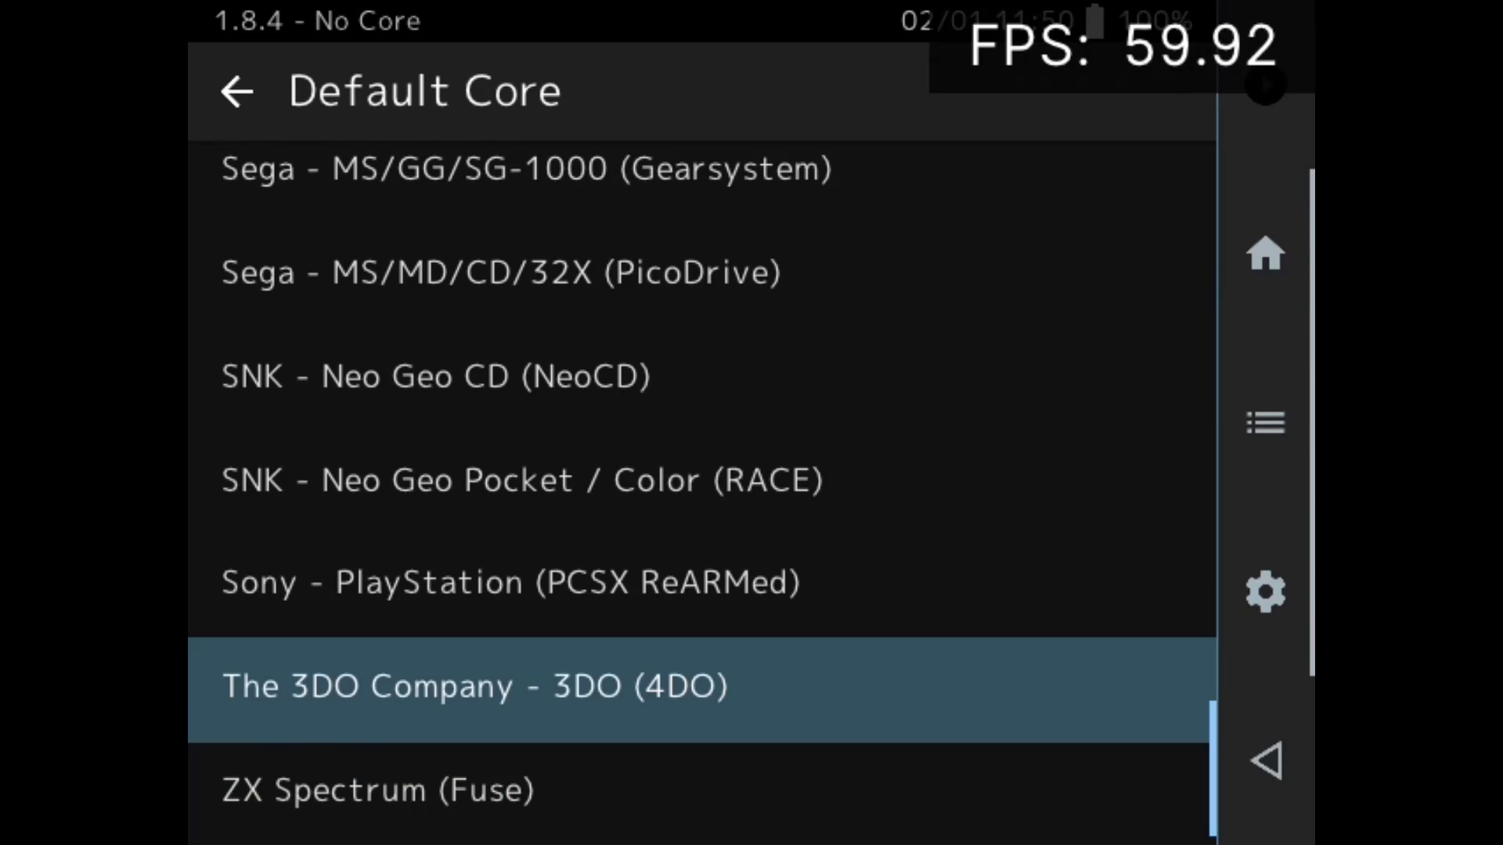
key(Up)
key(Up)
key(Up)
key(Up)
key(Up)
key(Up)
key(Up)
key(Up)
key(Down)
key(Return)
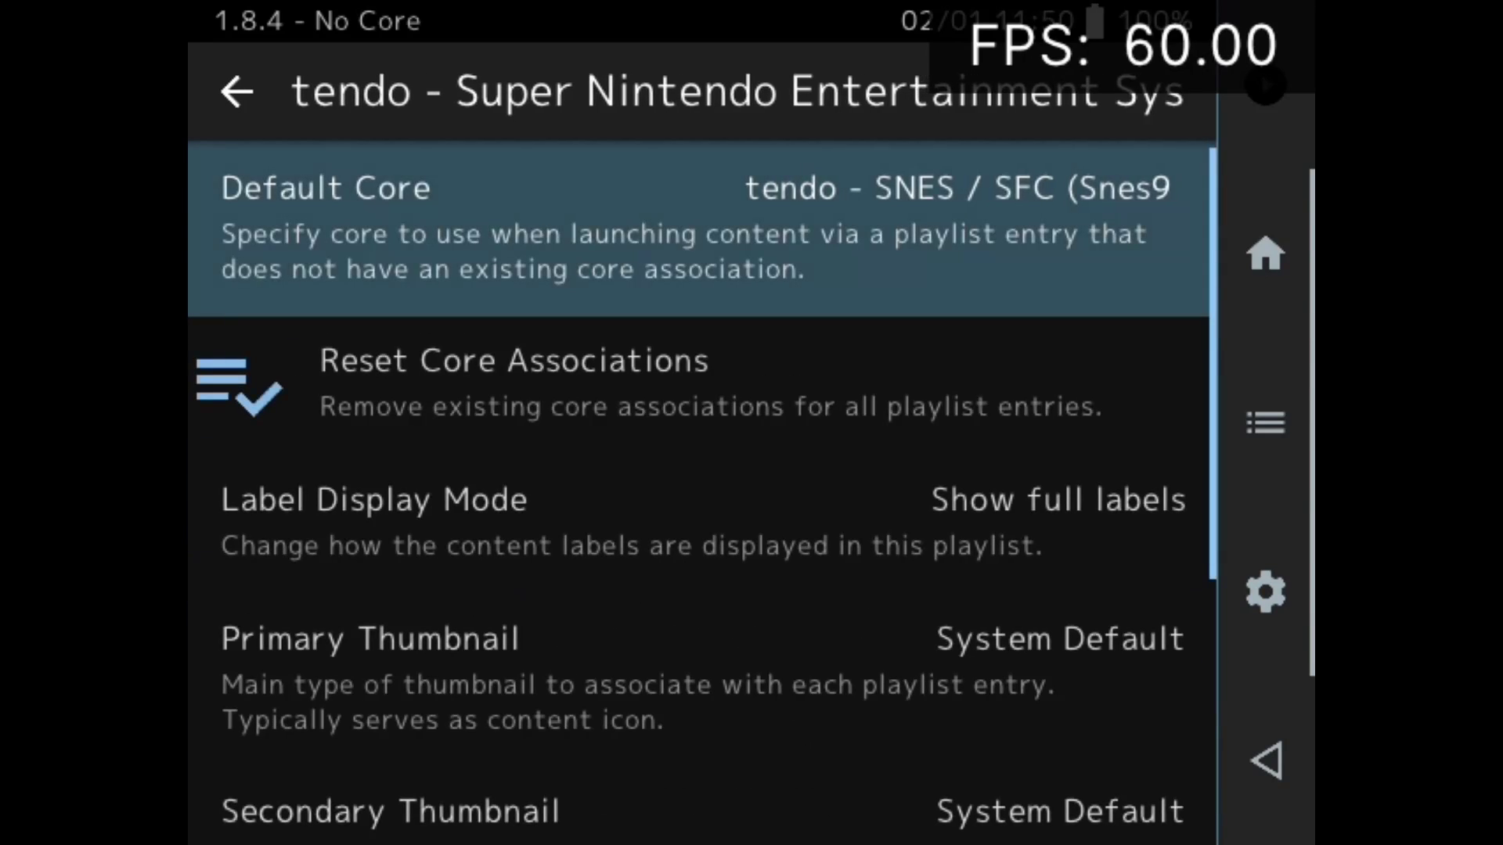
key(BackSpace)
key(BackSpace)
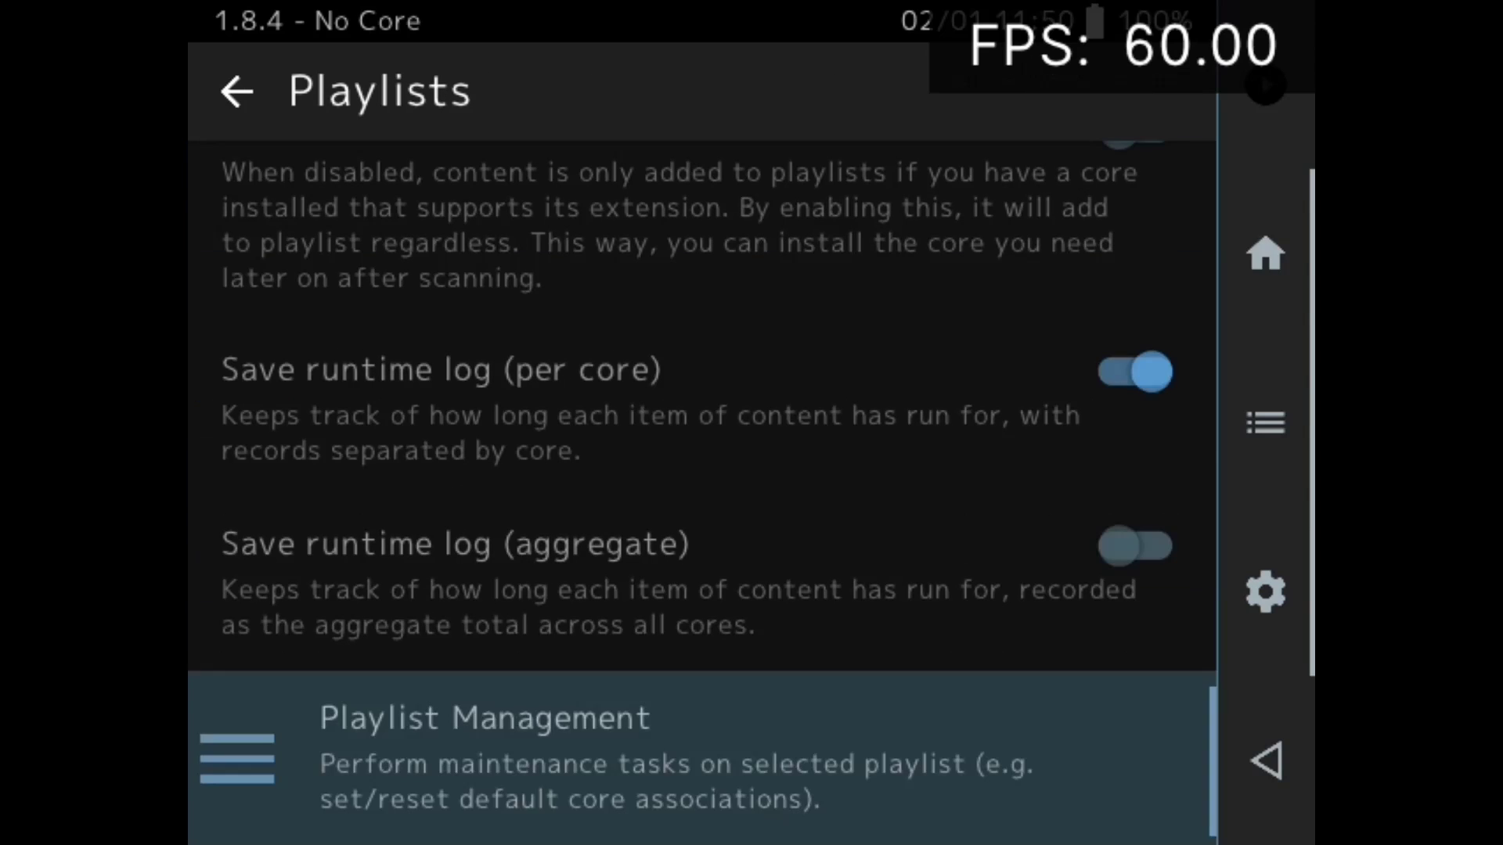
key(BackSpace)
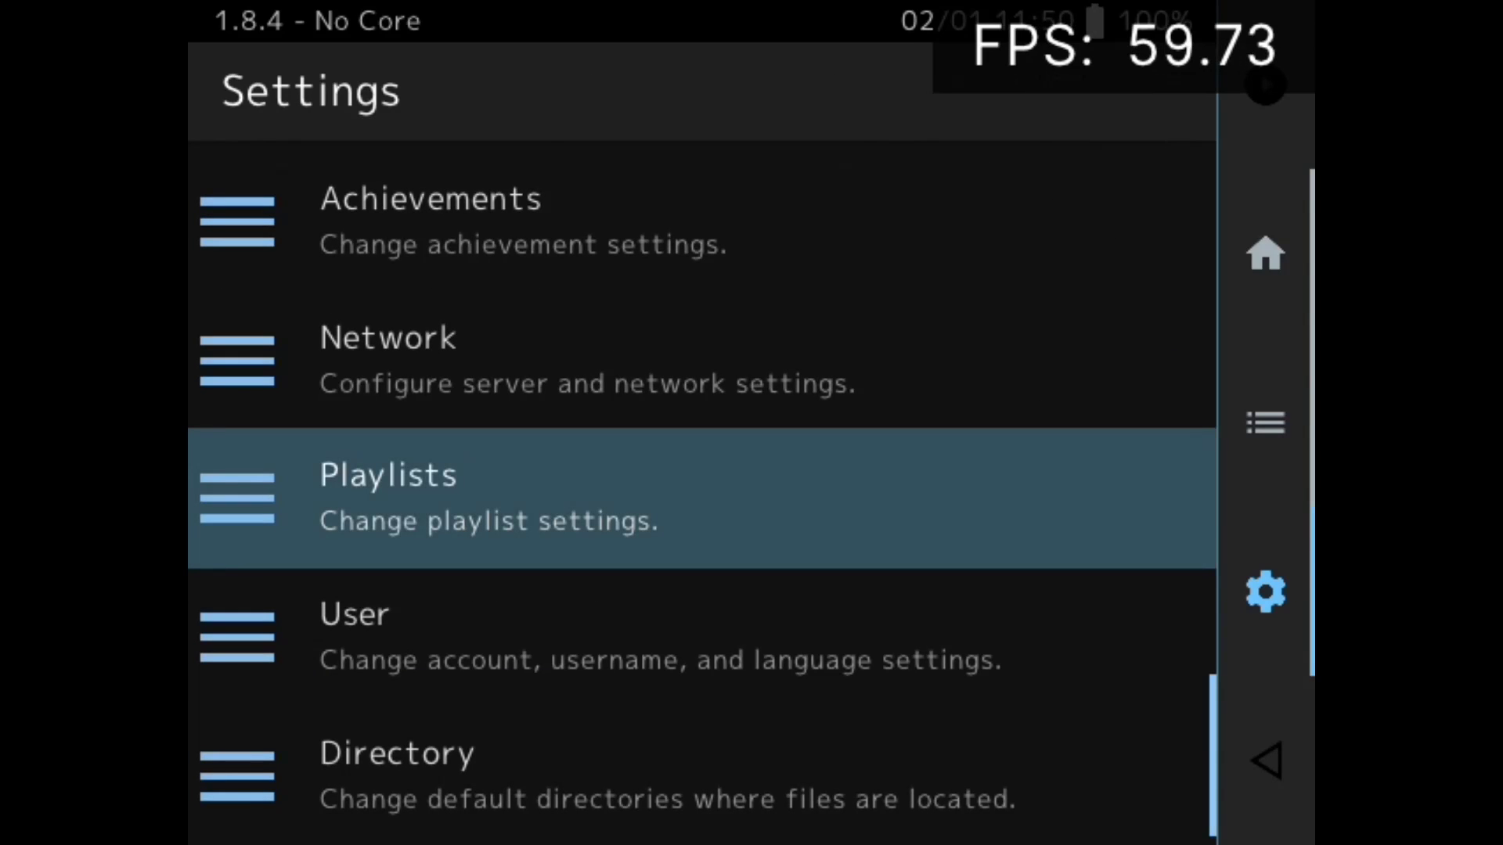
key(Left)
Step: Run Aaahh!!! Real Monsters (USA) from the Super Nintendo playlist and open the Quick Menu with F1
key(Up)
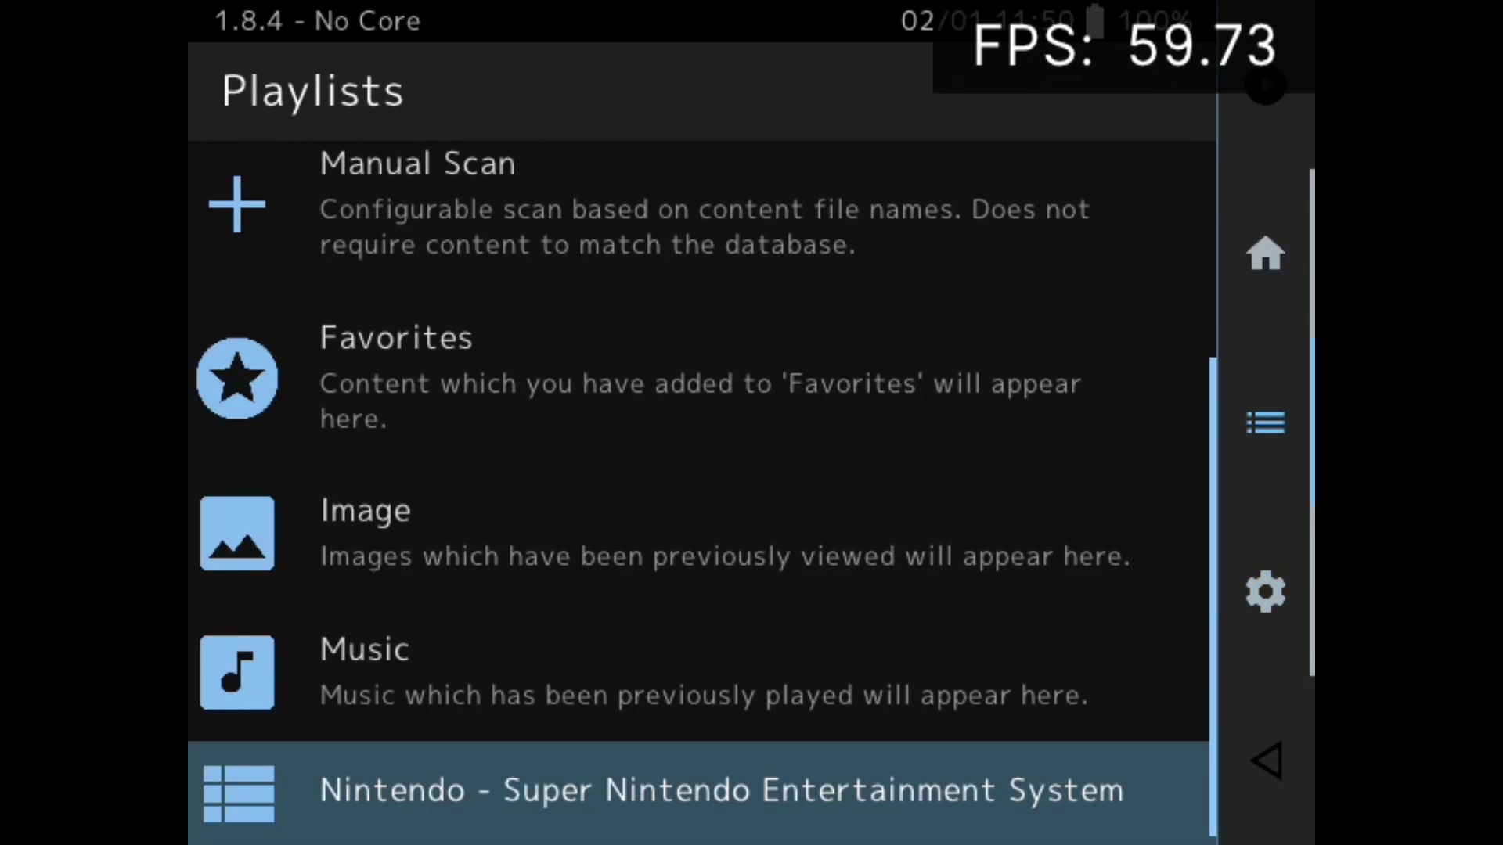
key(Return)
key(Down)
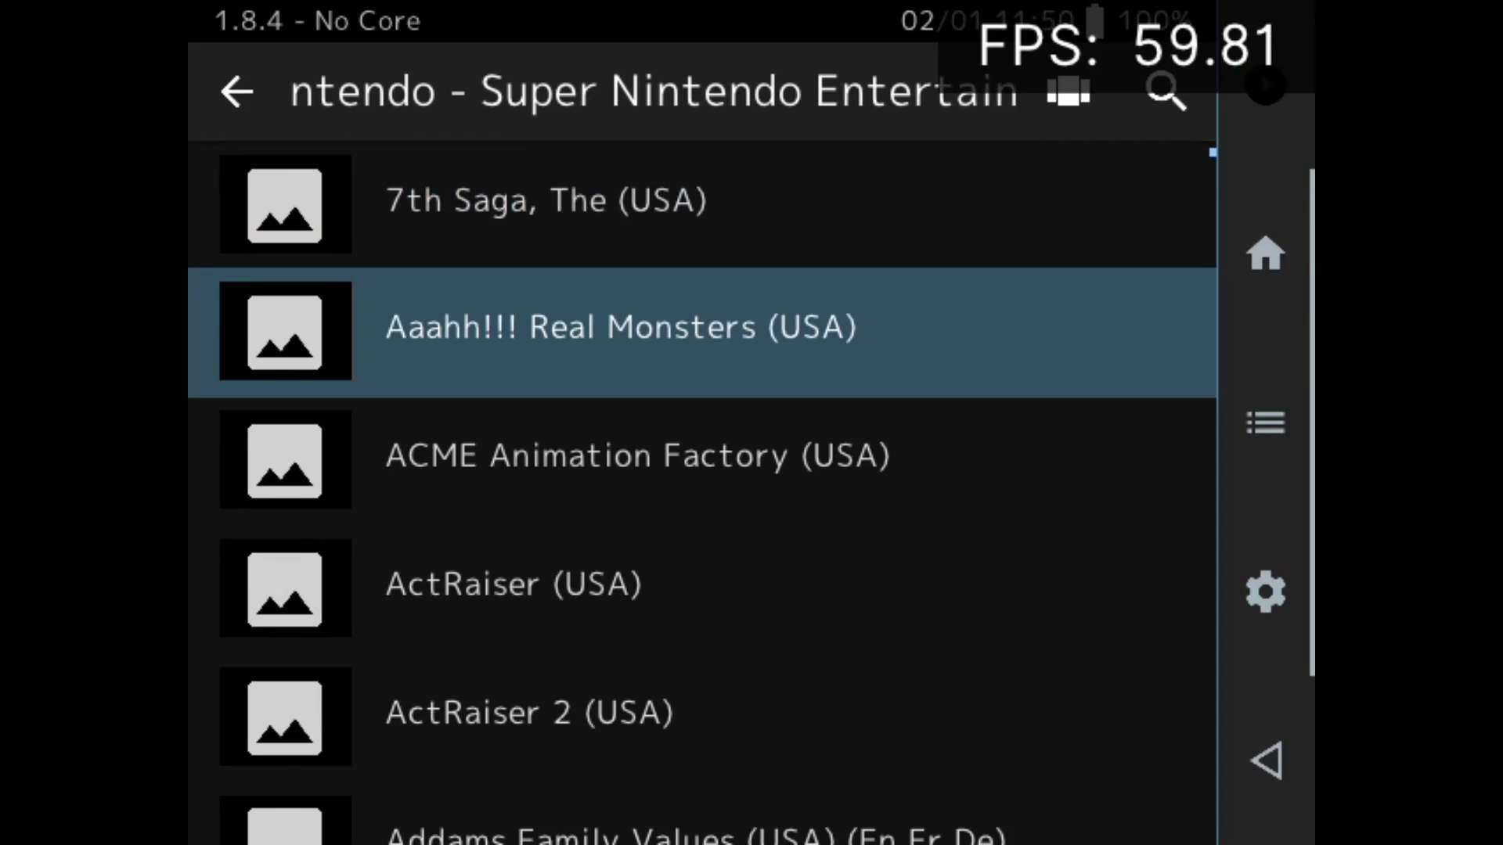
key(Return)
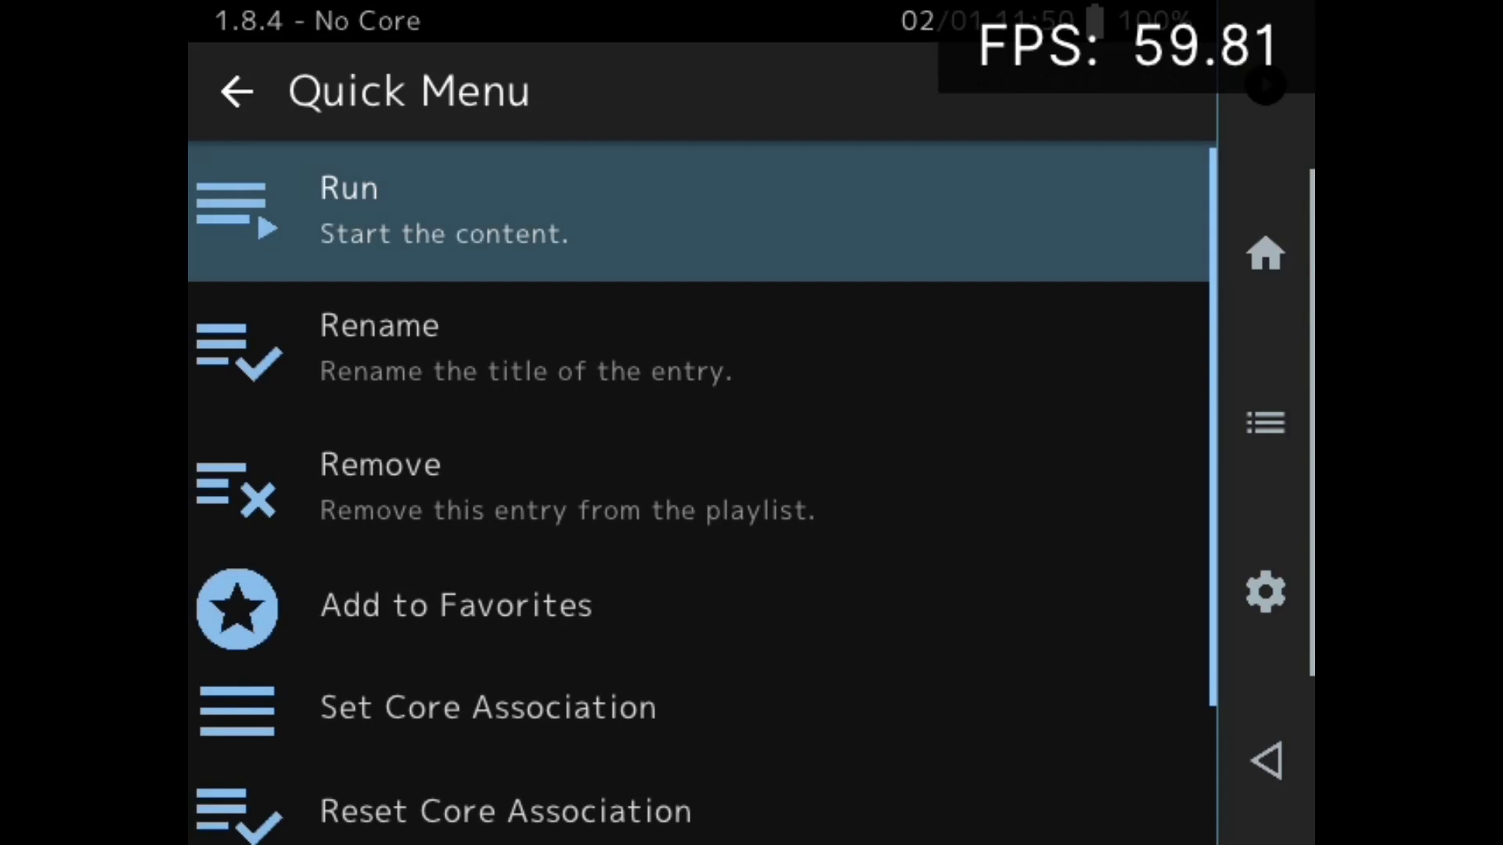
key(Return)
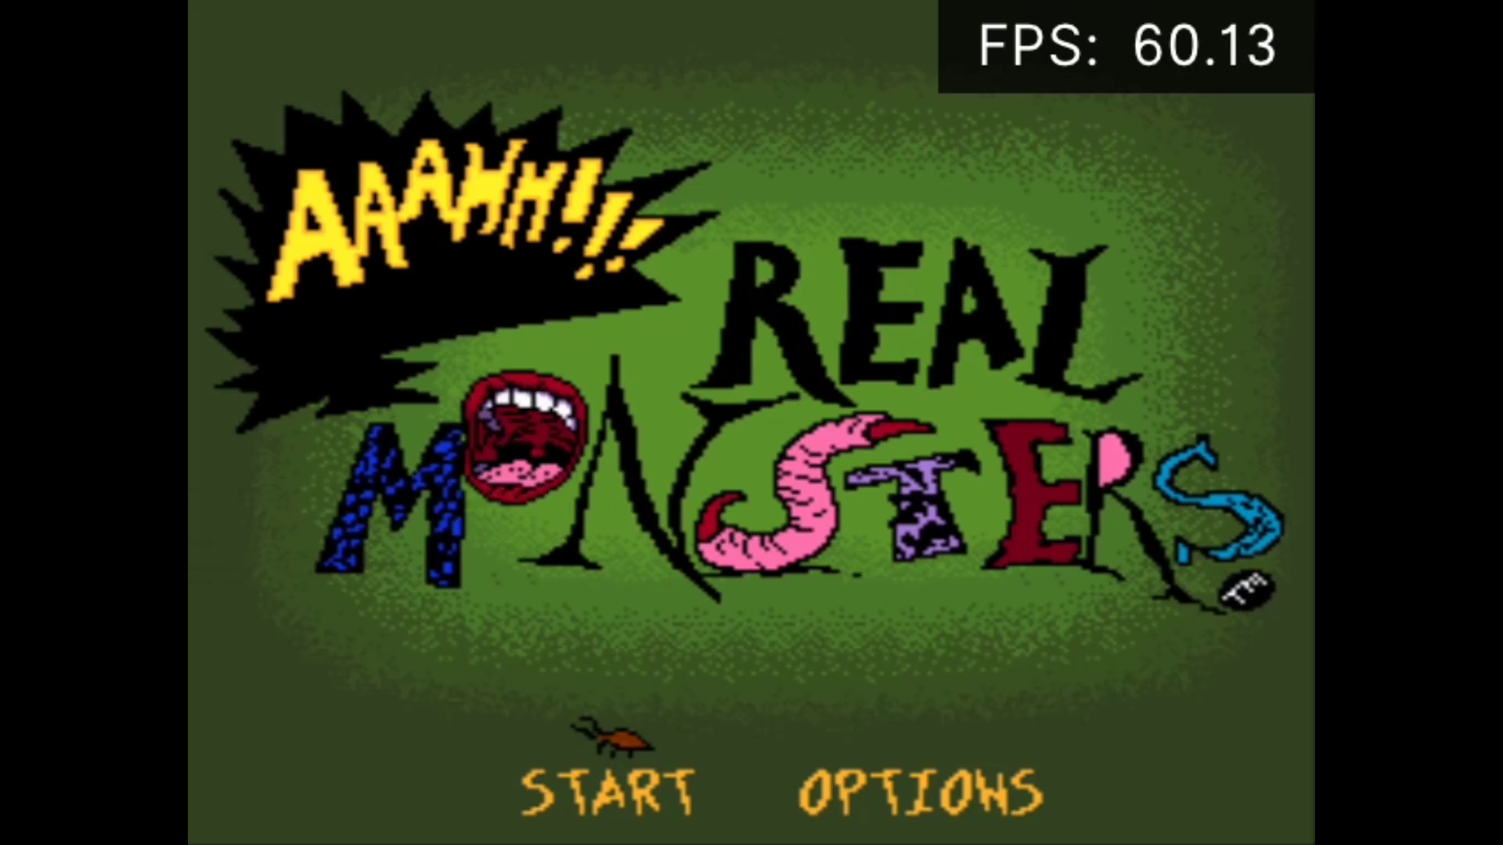
key(Return)
key(F1)
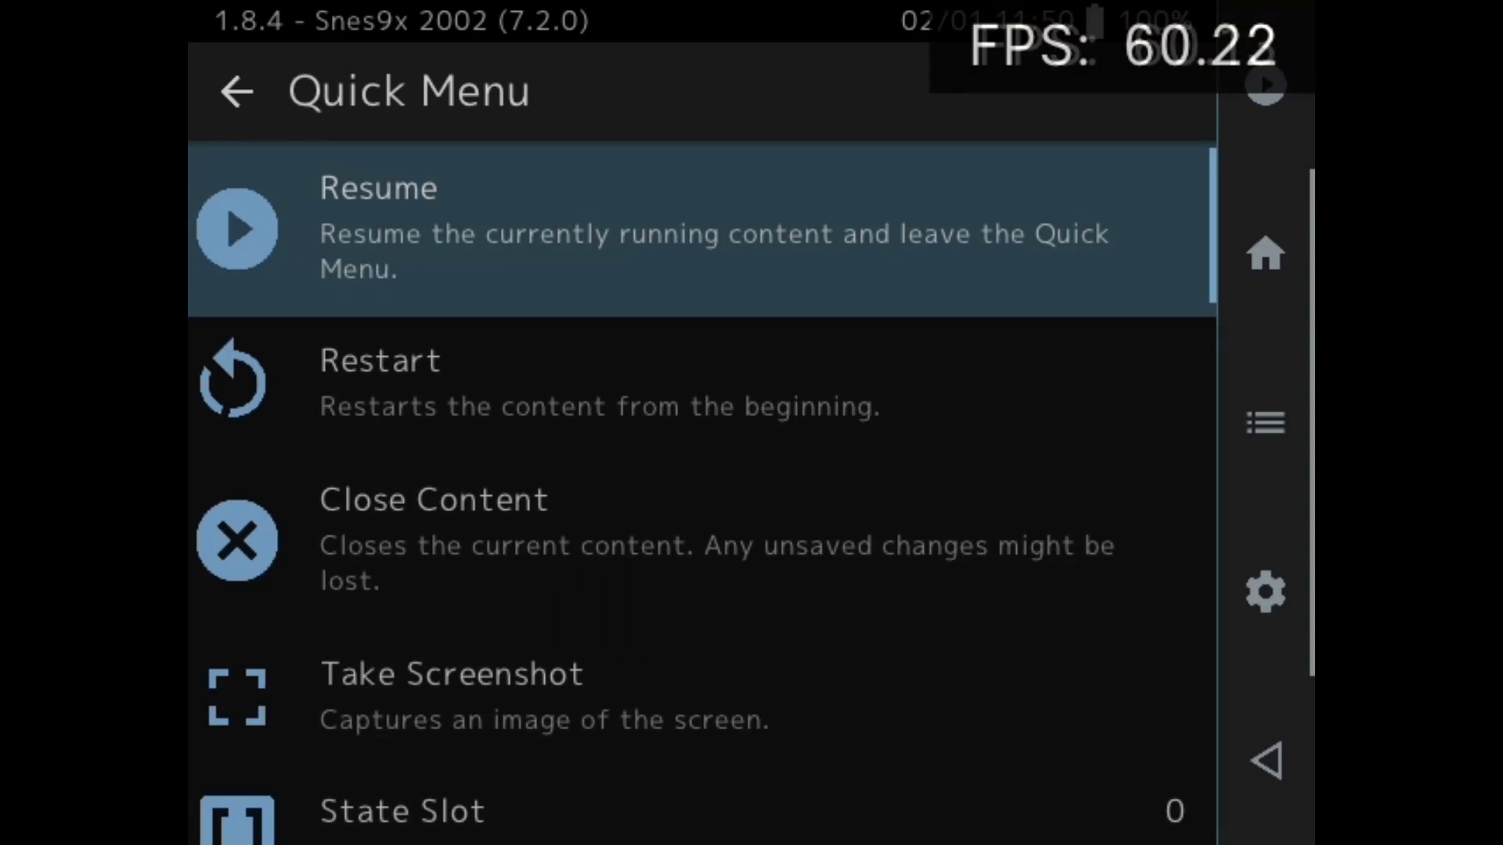
Step: Leave the playlist and open Port 1 Binds from the Input settings
key(BackSpace)
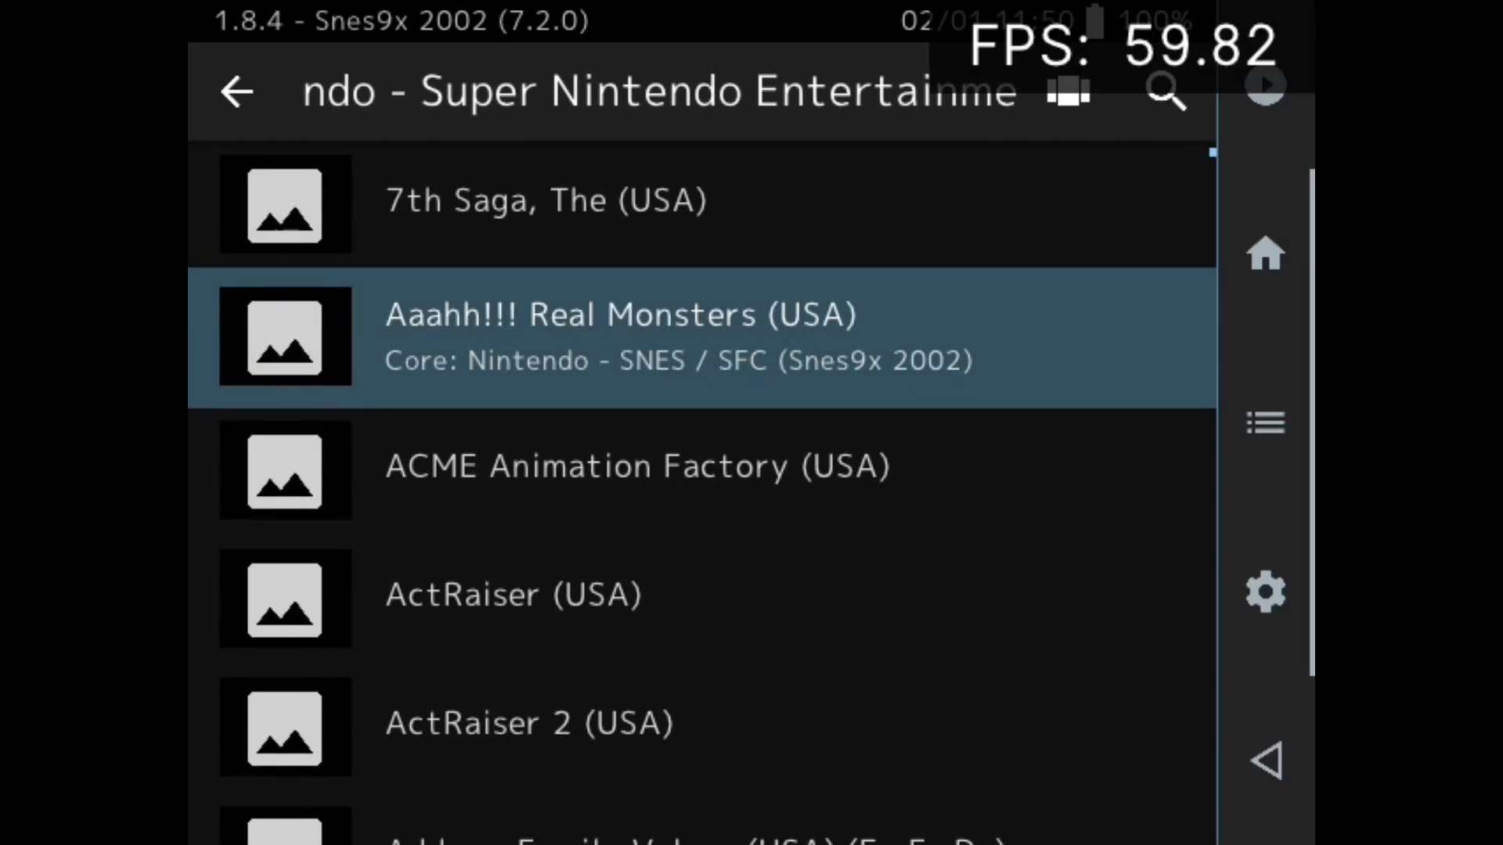
key(BackSpace)
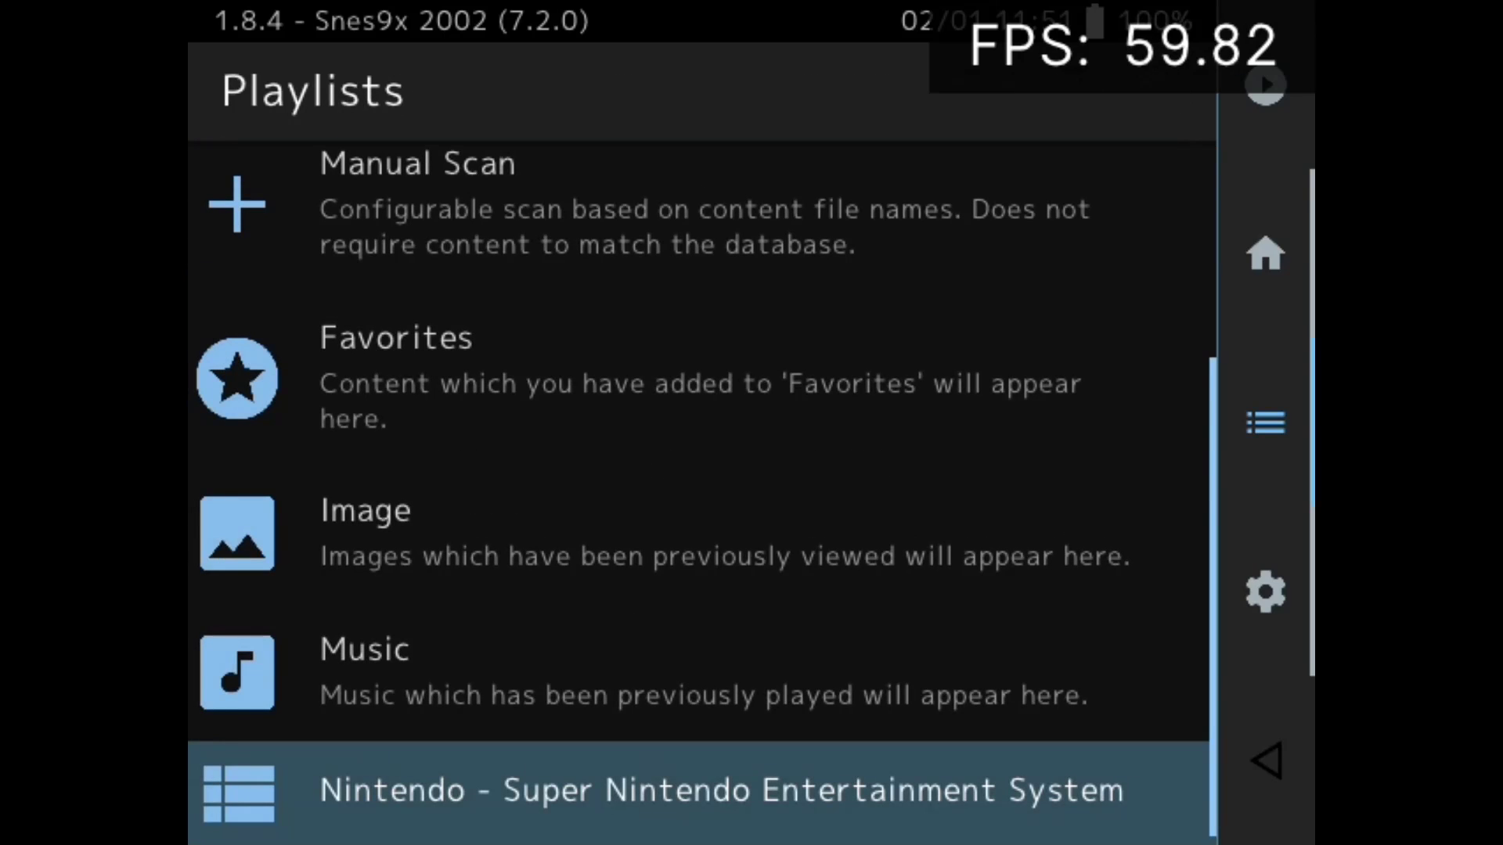
key(Left)
key(Left)
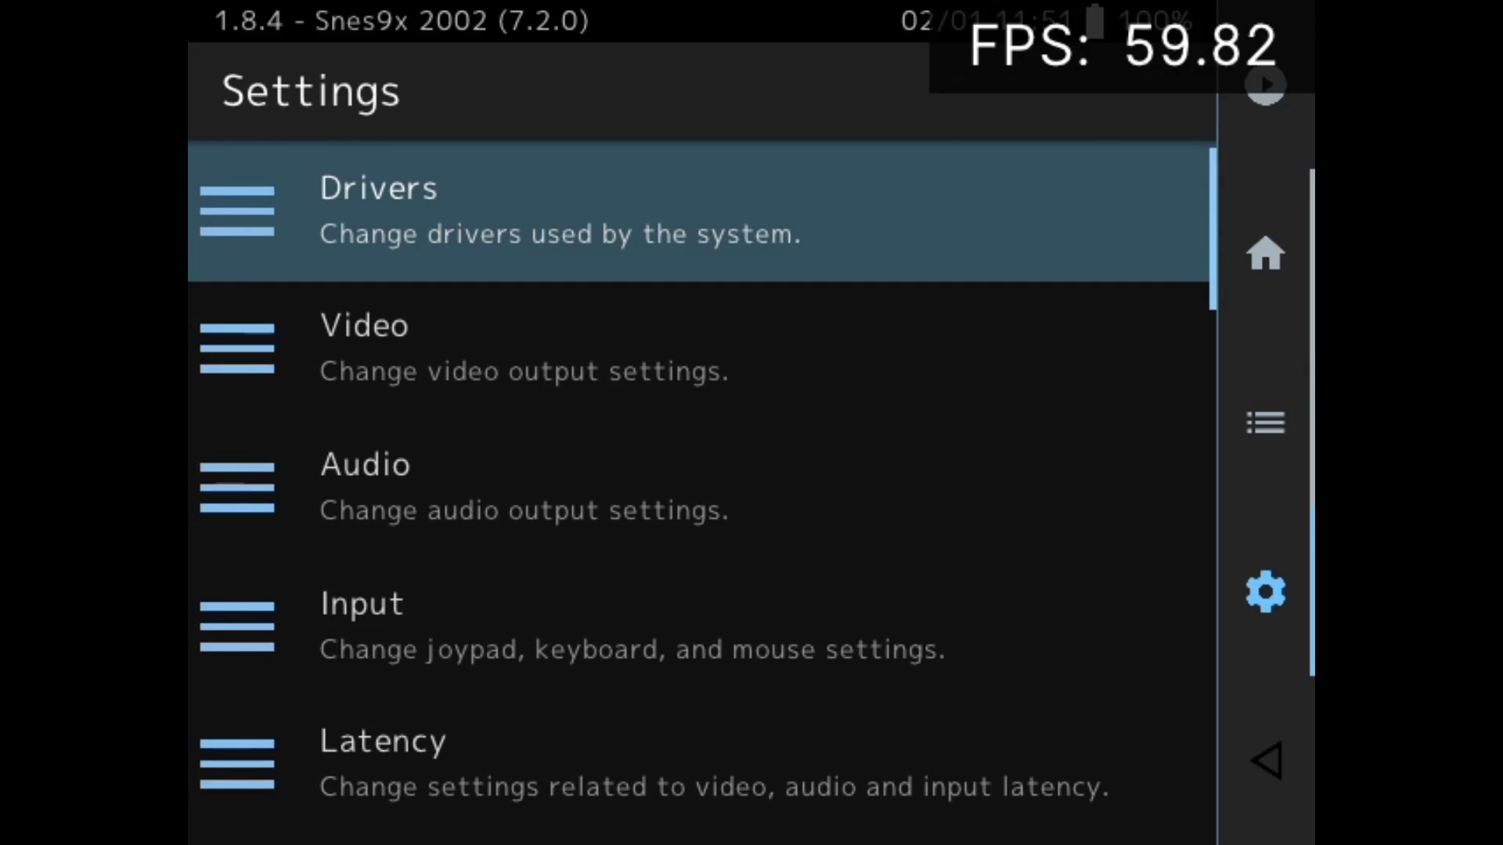
key(Down)
key(Down)
key(Down)
key(Return)
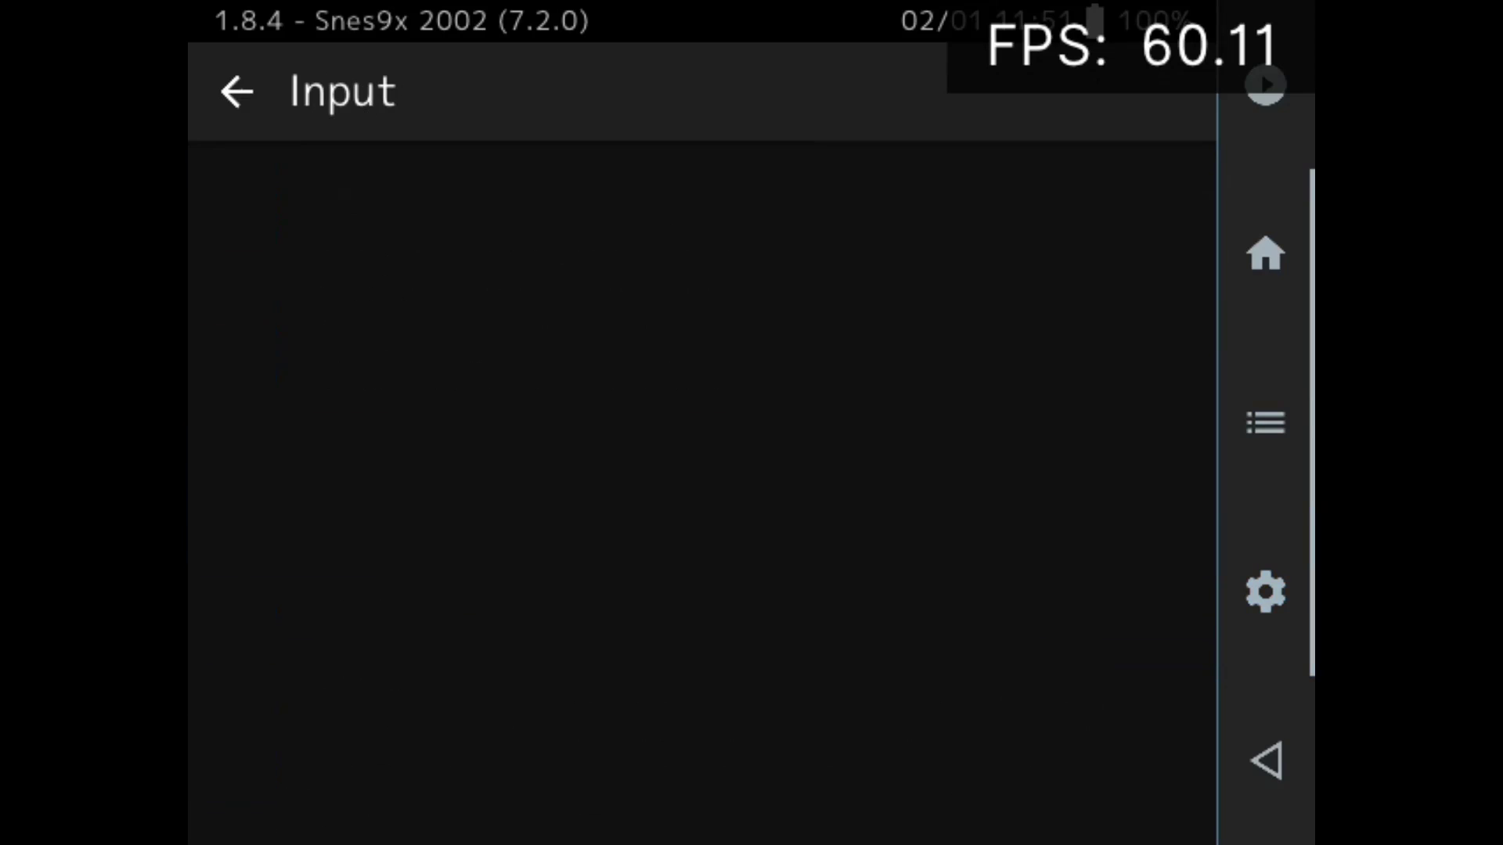
key(Up)
key(Up)
key(Up)
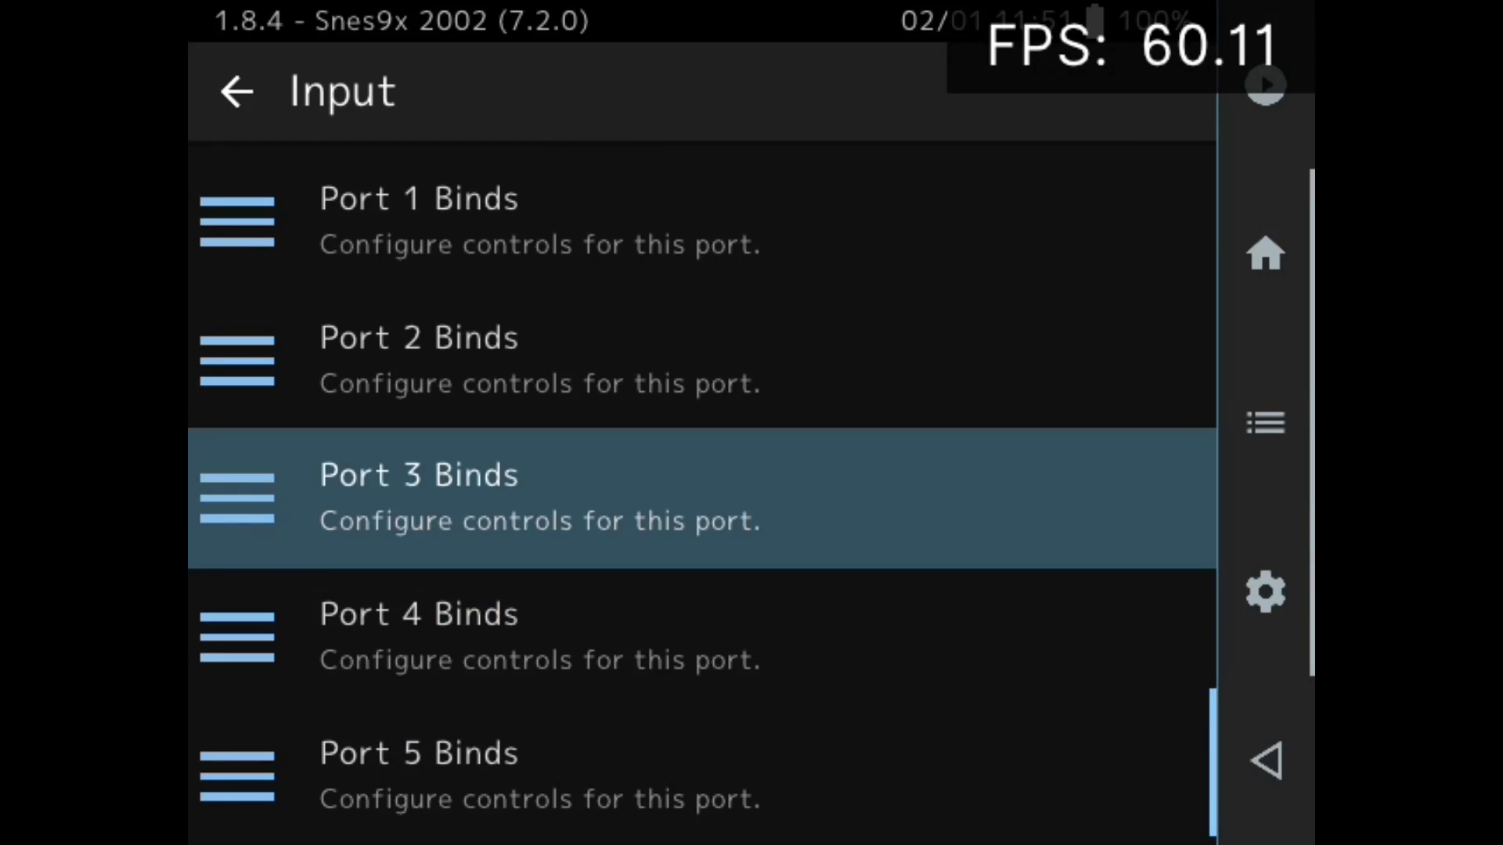
key(Up)
key(Up)
key(Return)
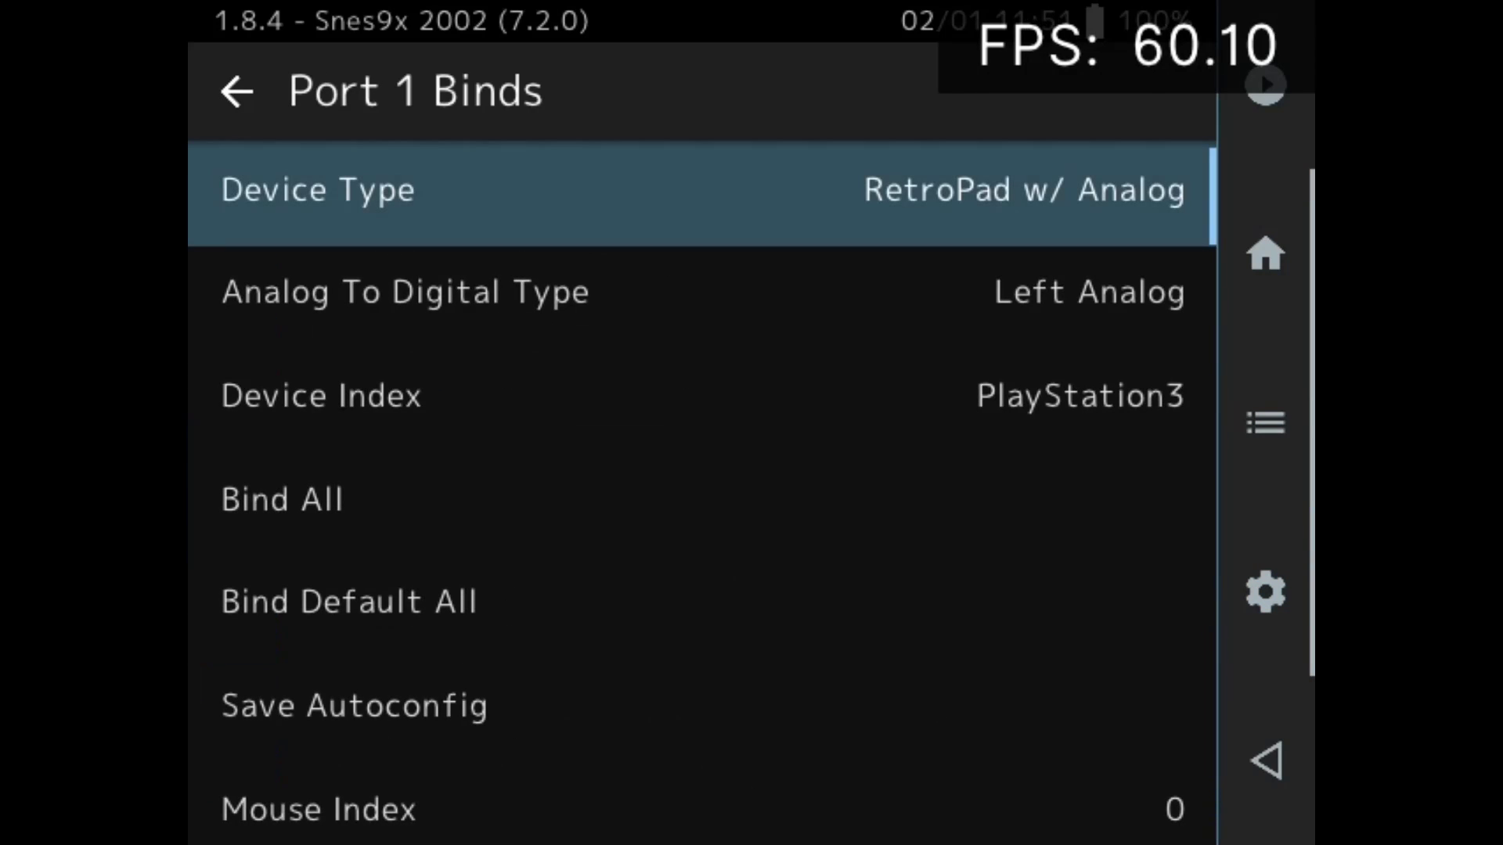
Step: Check the Port 1 bindings from Y button down to Right D-pad, then return to Input settings
key(Down)
key(Down)
key(Down)
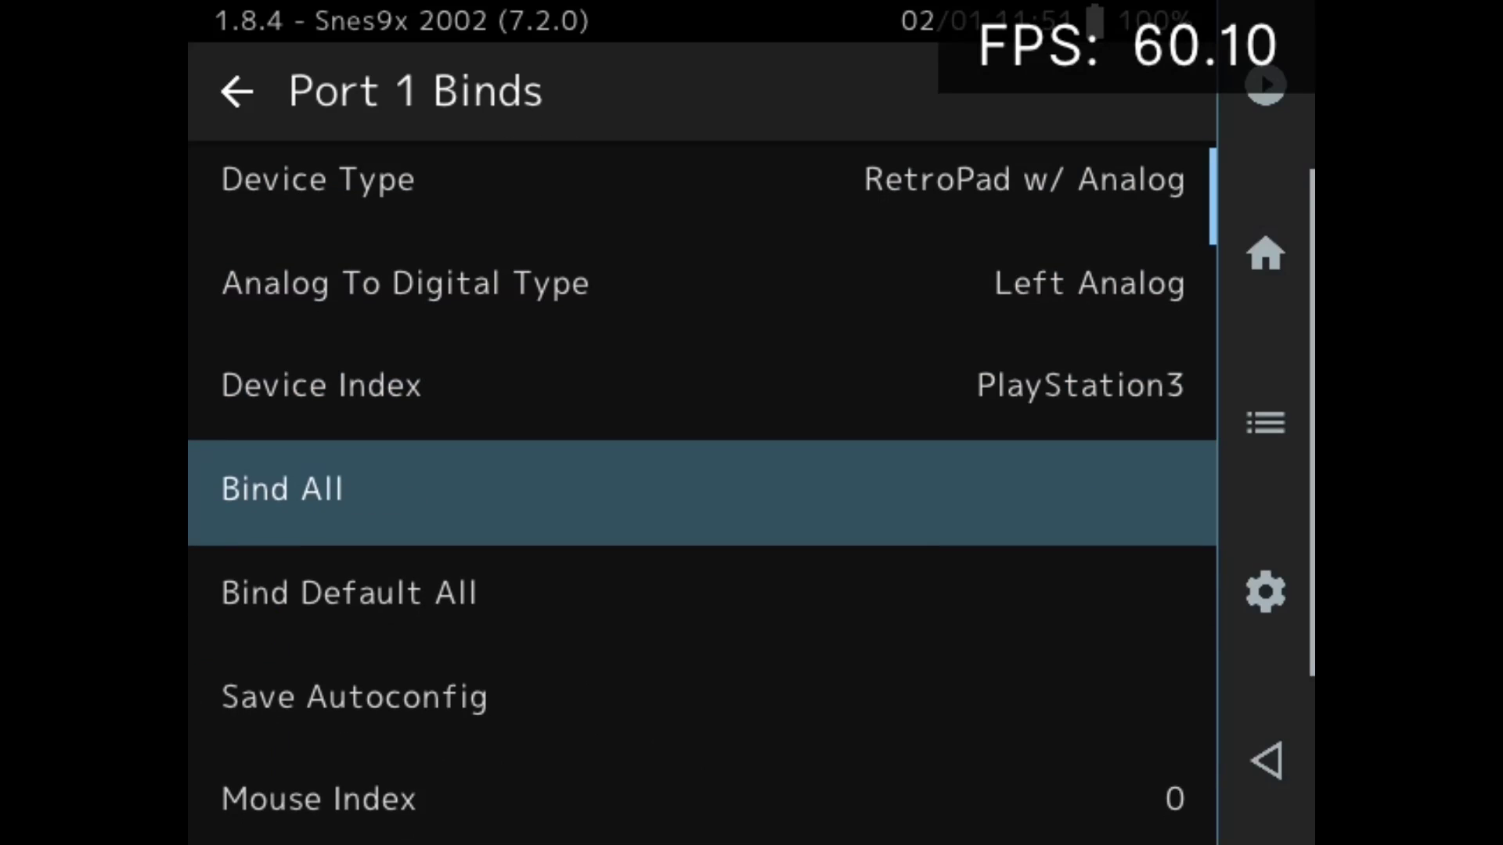
key(Down)
key(Down)
key(Down)
key(Down)
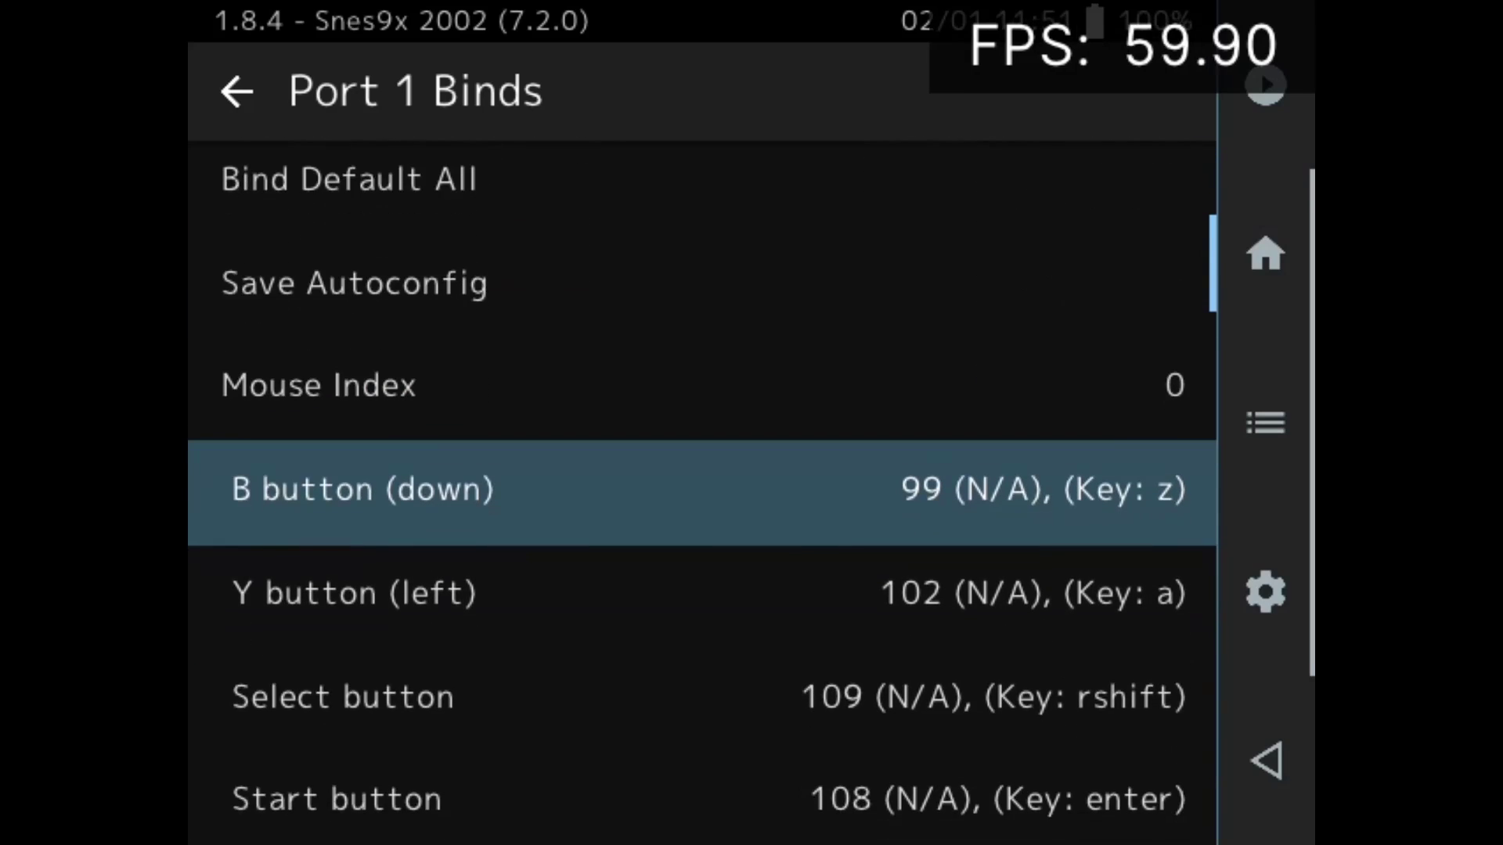
key(Down)
key(Down)
key(Down)
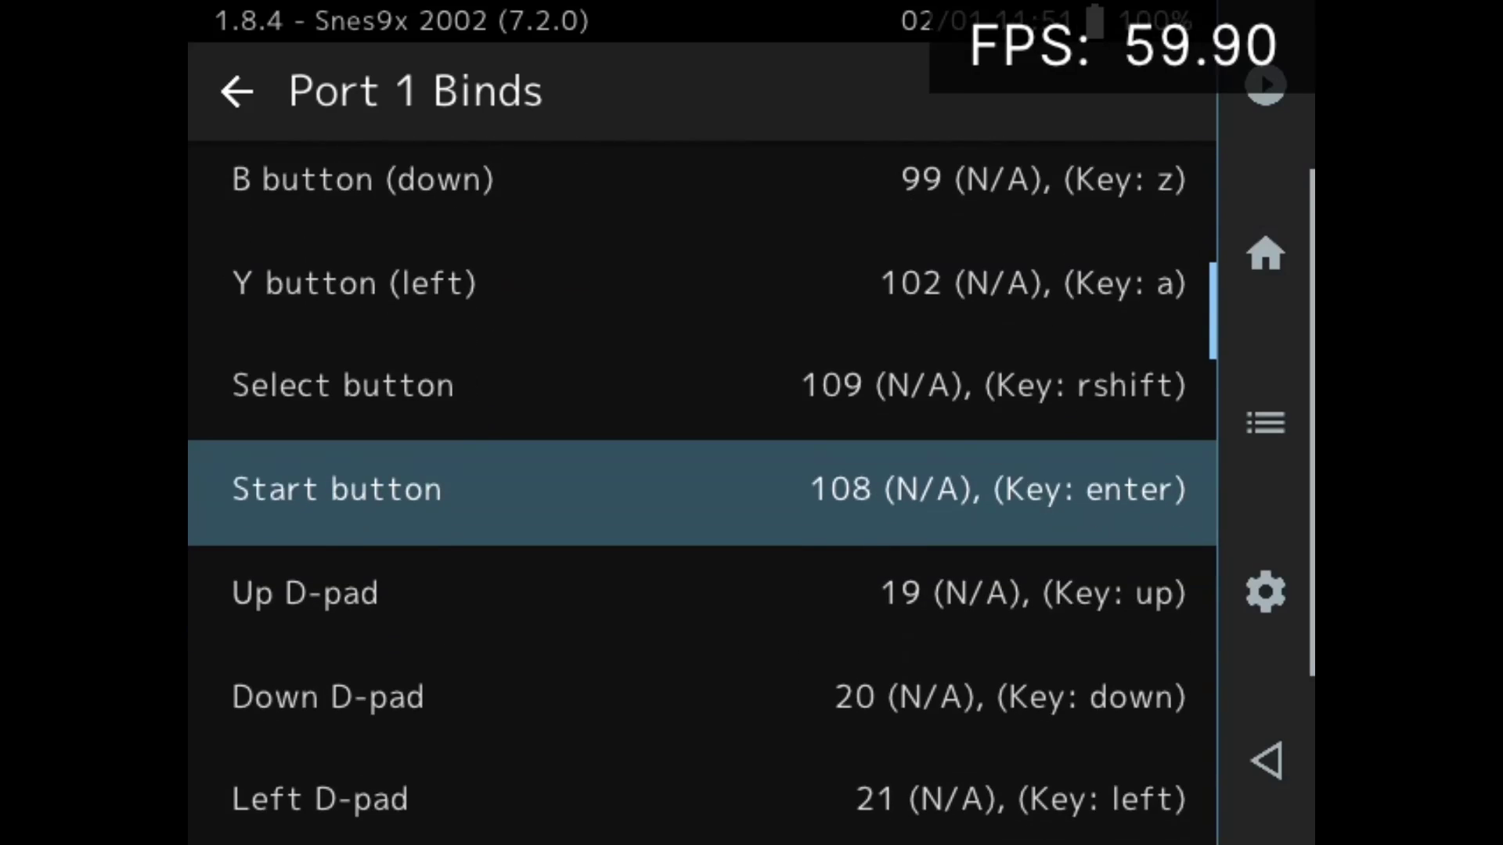
key(Down)
key(Down)
key(Down)
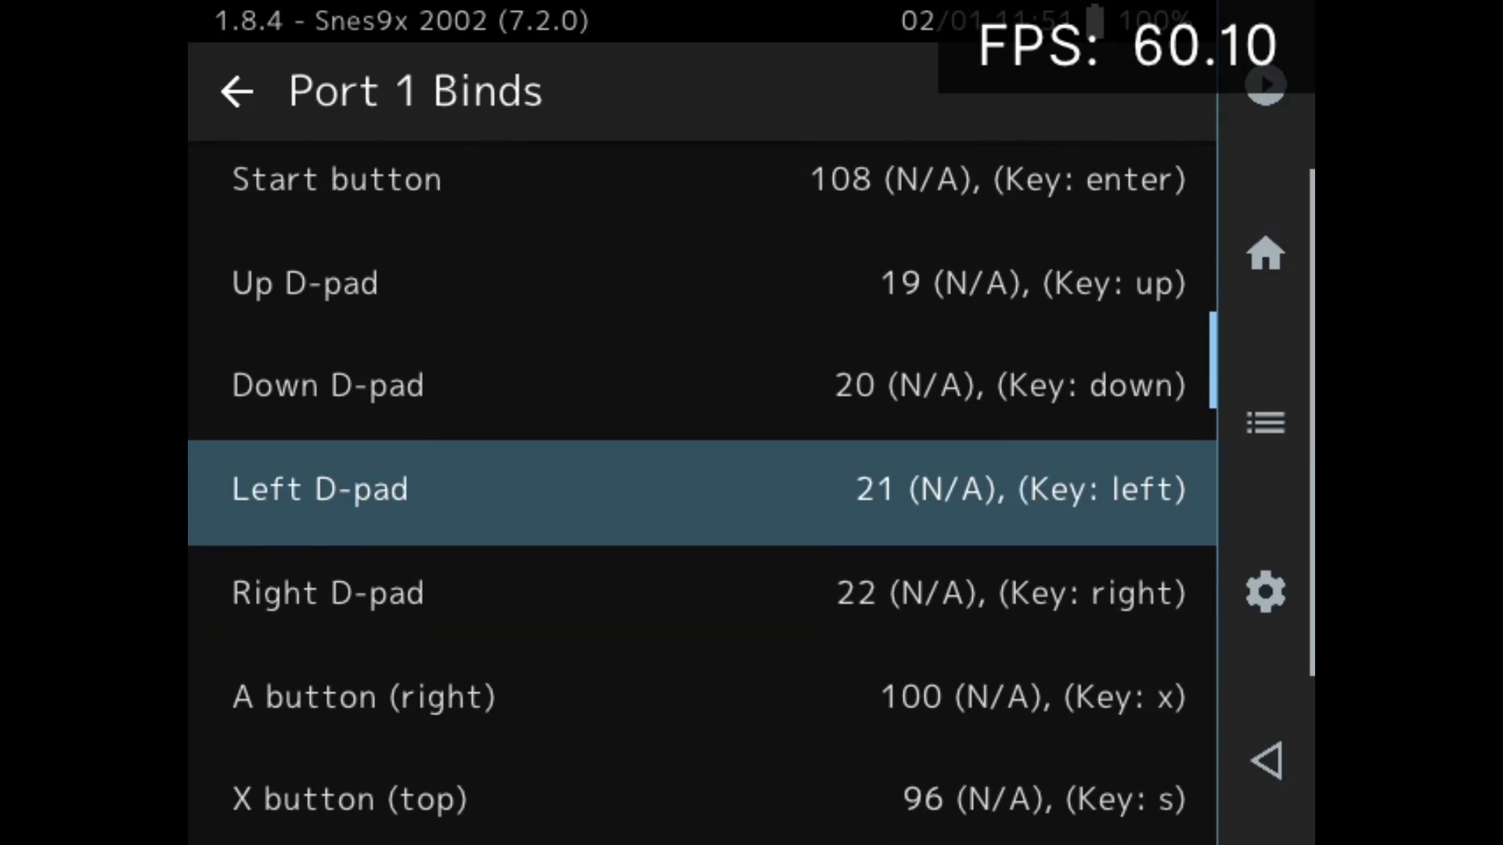
key(Down)
key(Down)
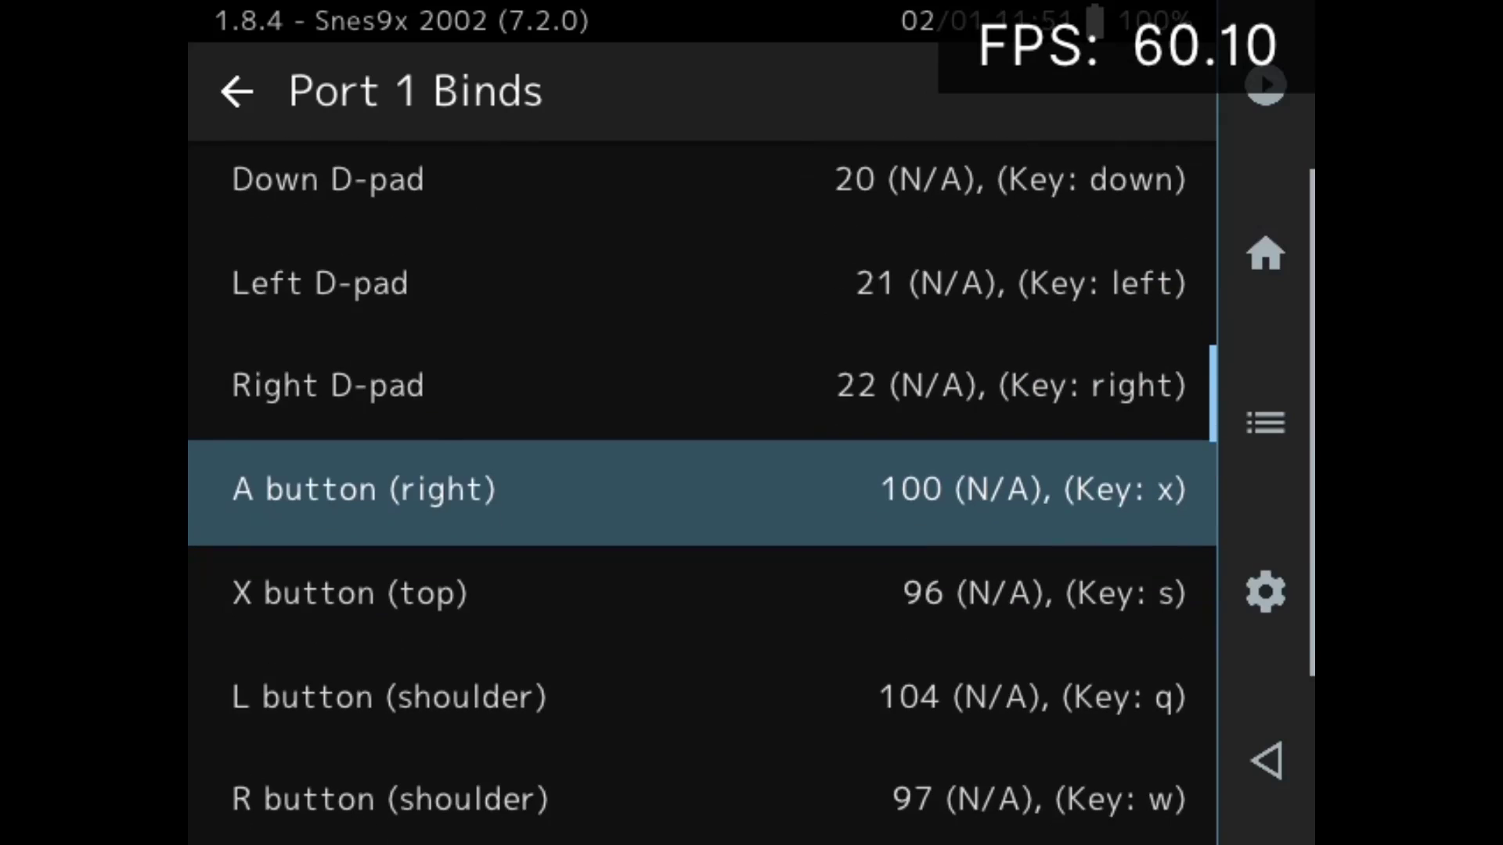
key(Down)
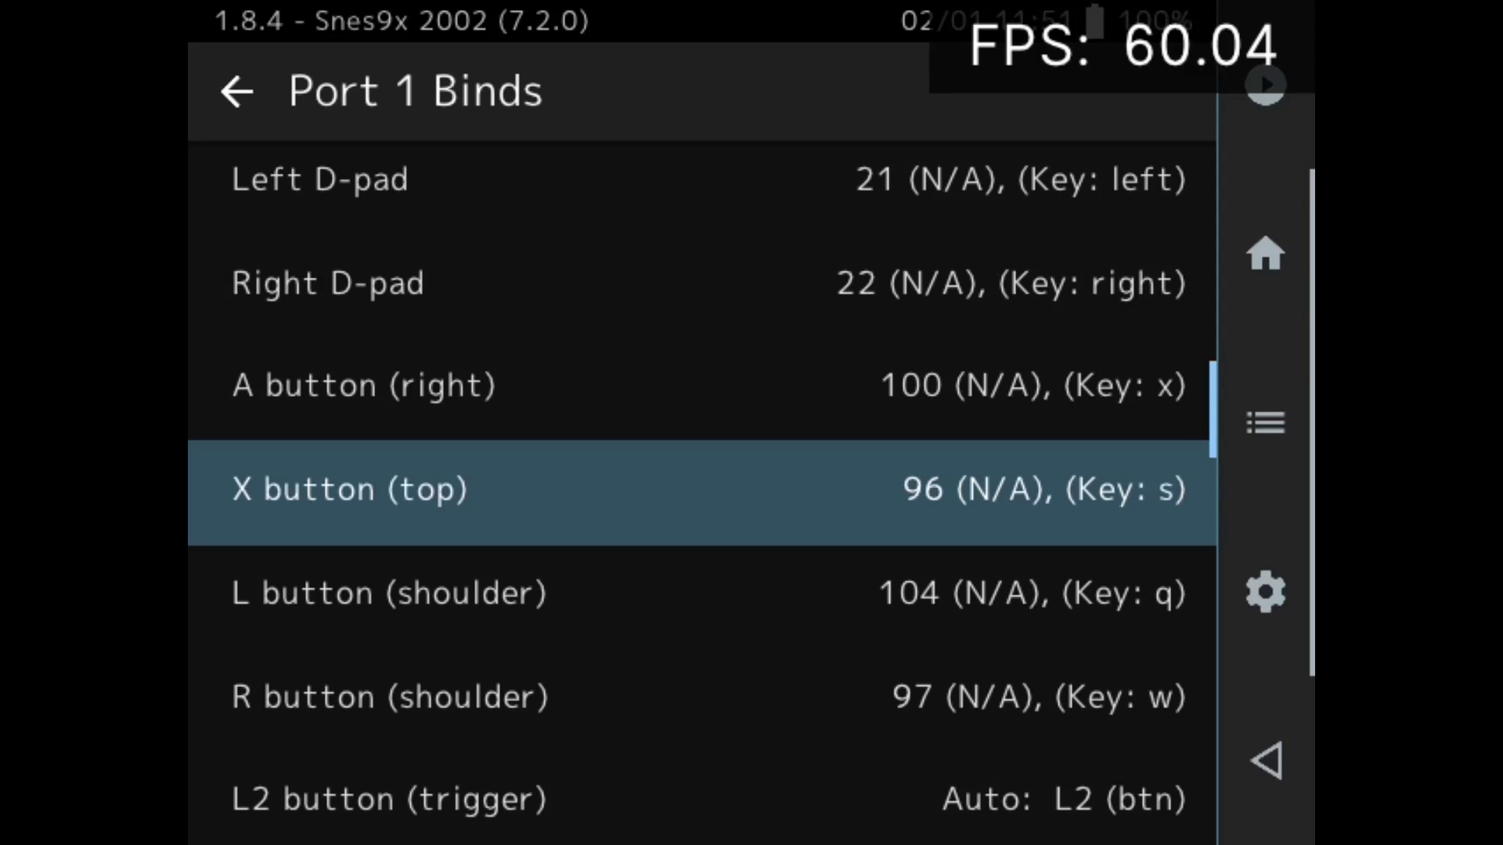
key(BackSpace)
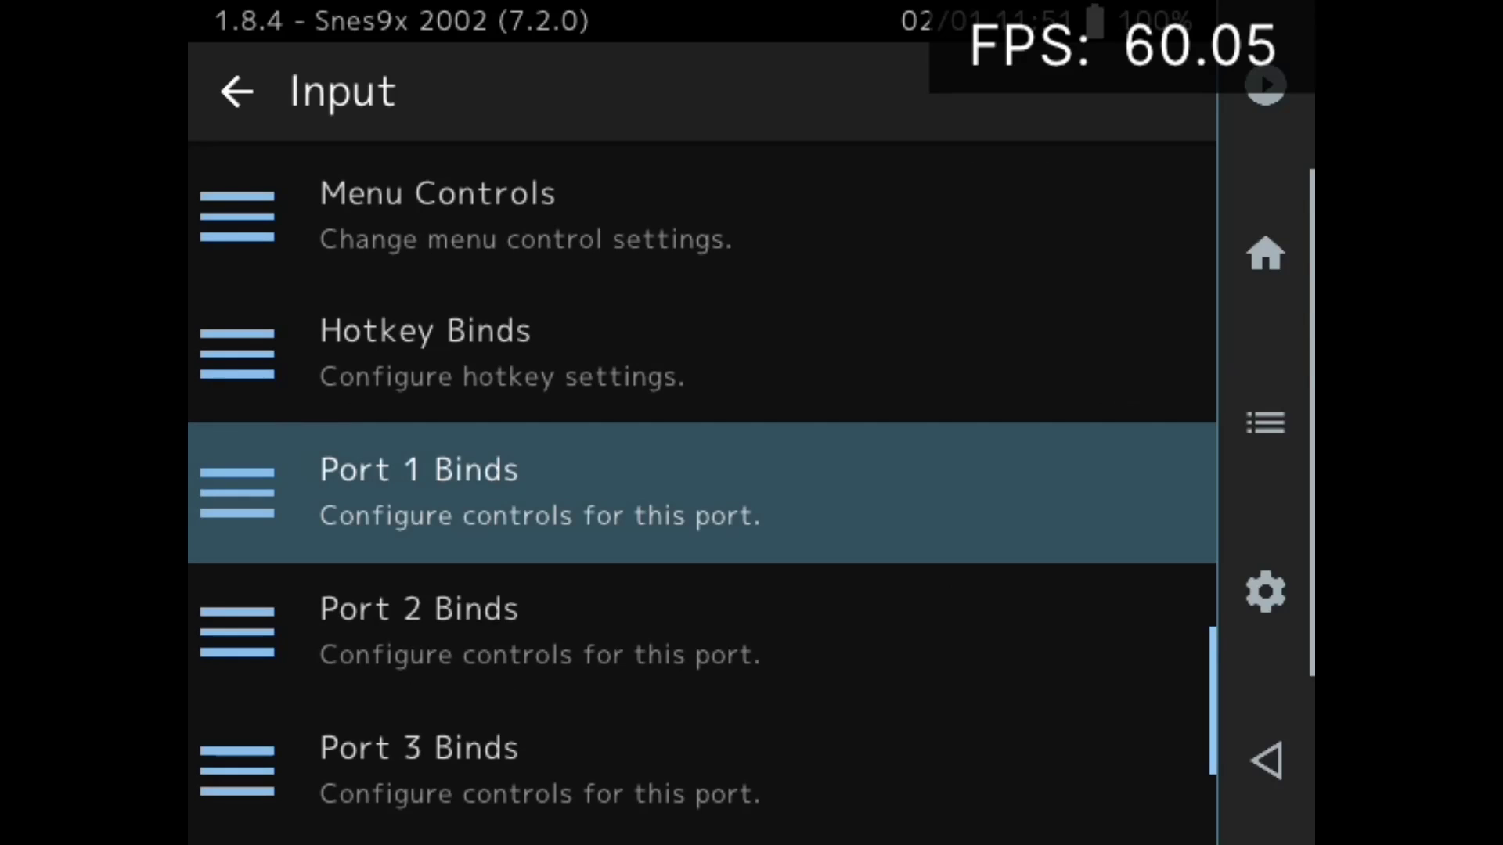
Step: Go to Settings > User Interface > Appearance
key(BackSpace)
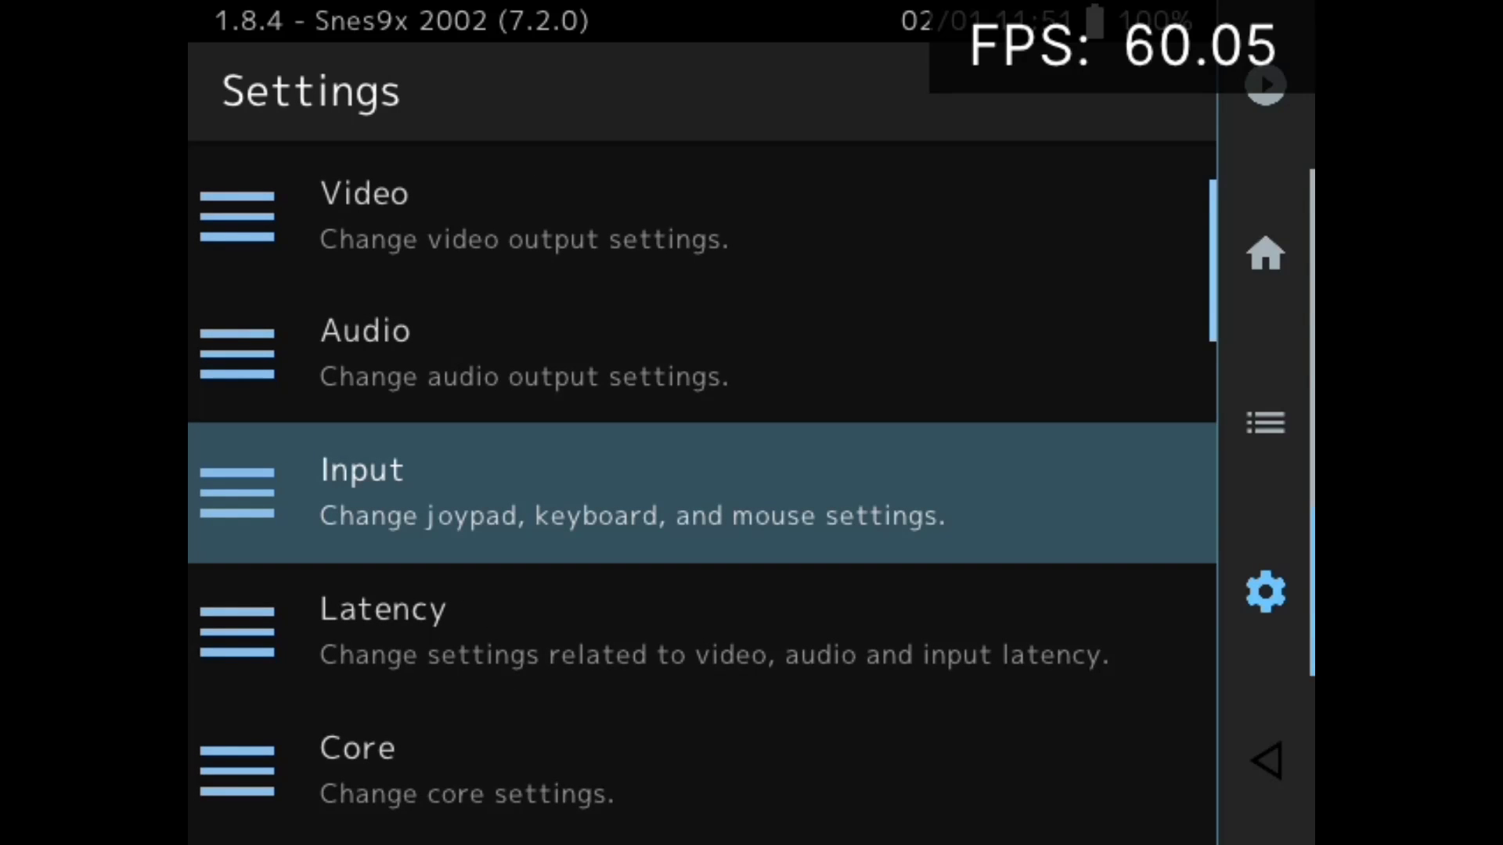
key(Down)
key(Down)
key(Down)
key(Down)
key(Down)
key(Down)
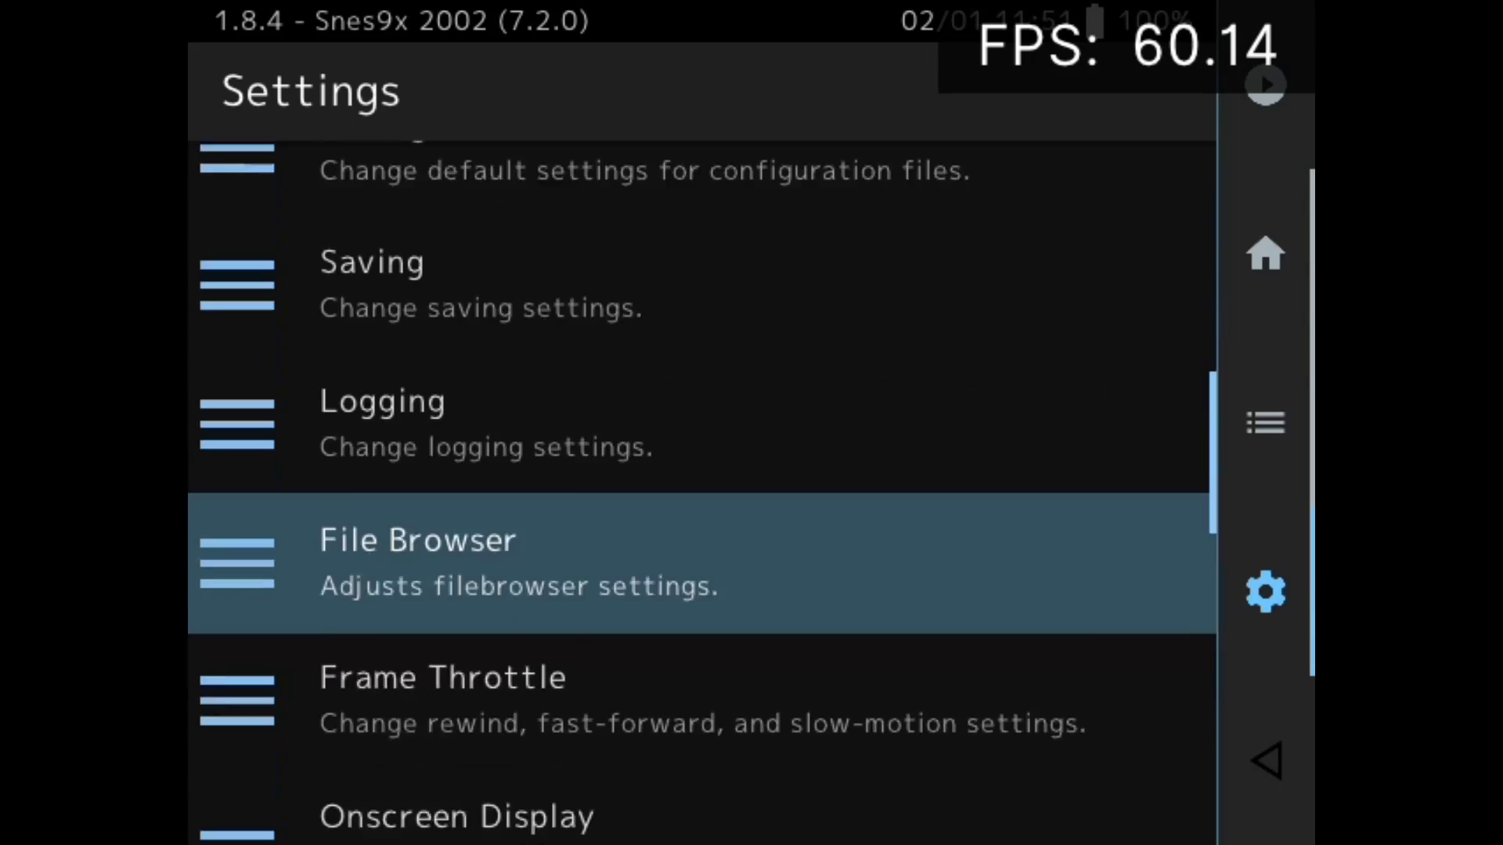
key(Down)
key(Down)
key(Down)
key(Return)
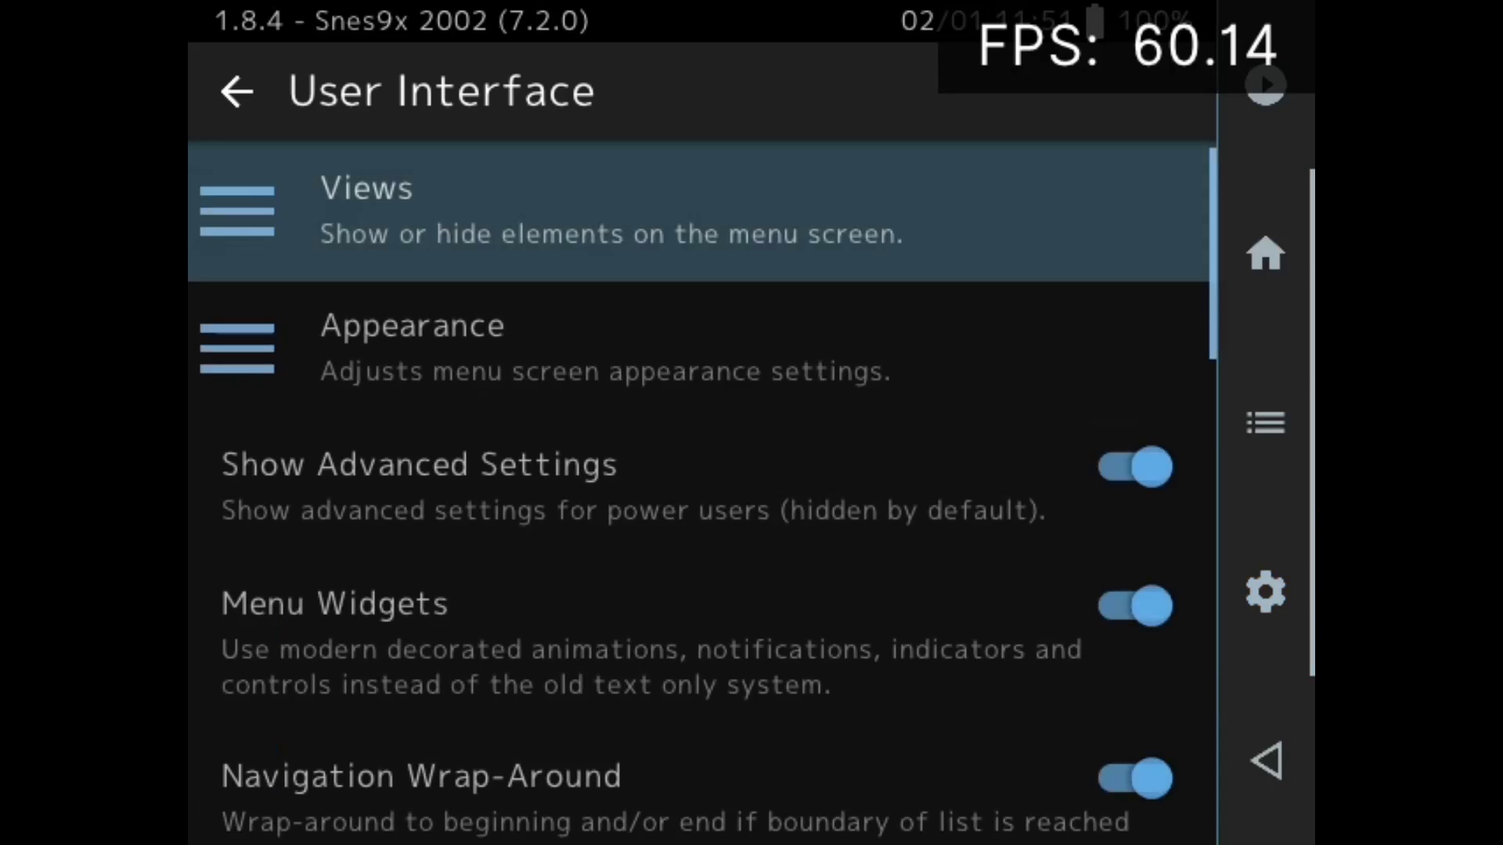
key(Down)
key(Return)
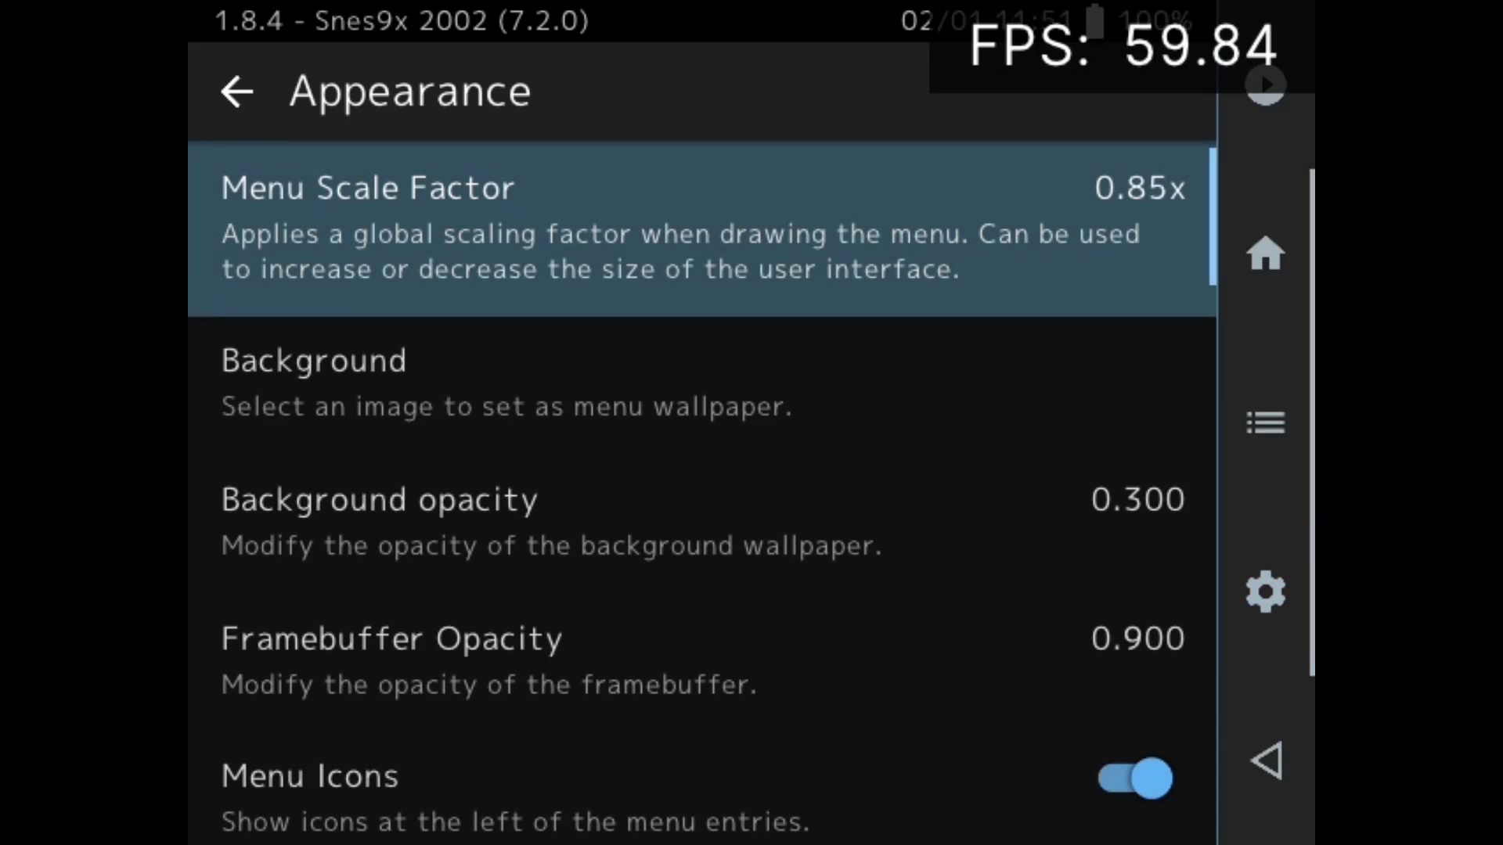
Step: Set Menu Color Theme to Red and Menu Scale Factor to 0.90x
key(Down)
key(Down)
key(Down)
key(Down)
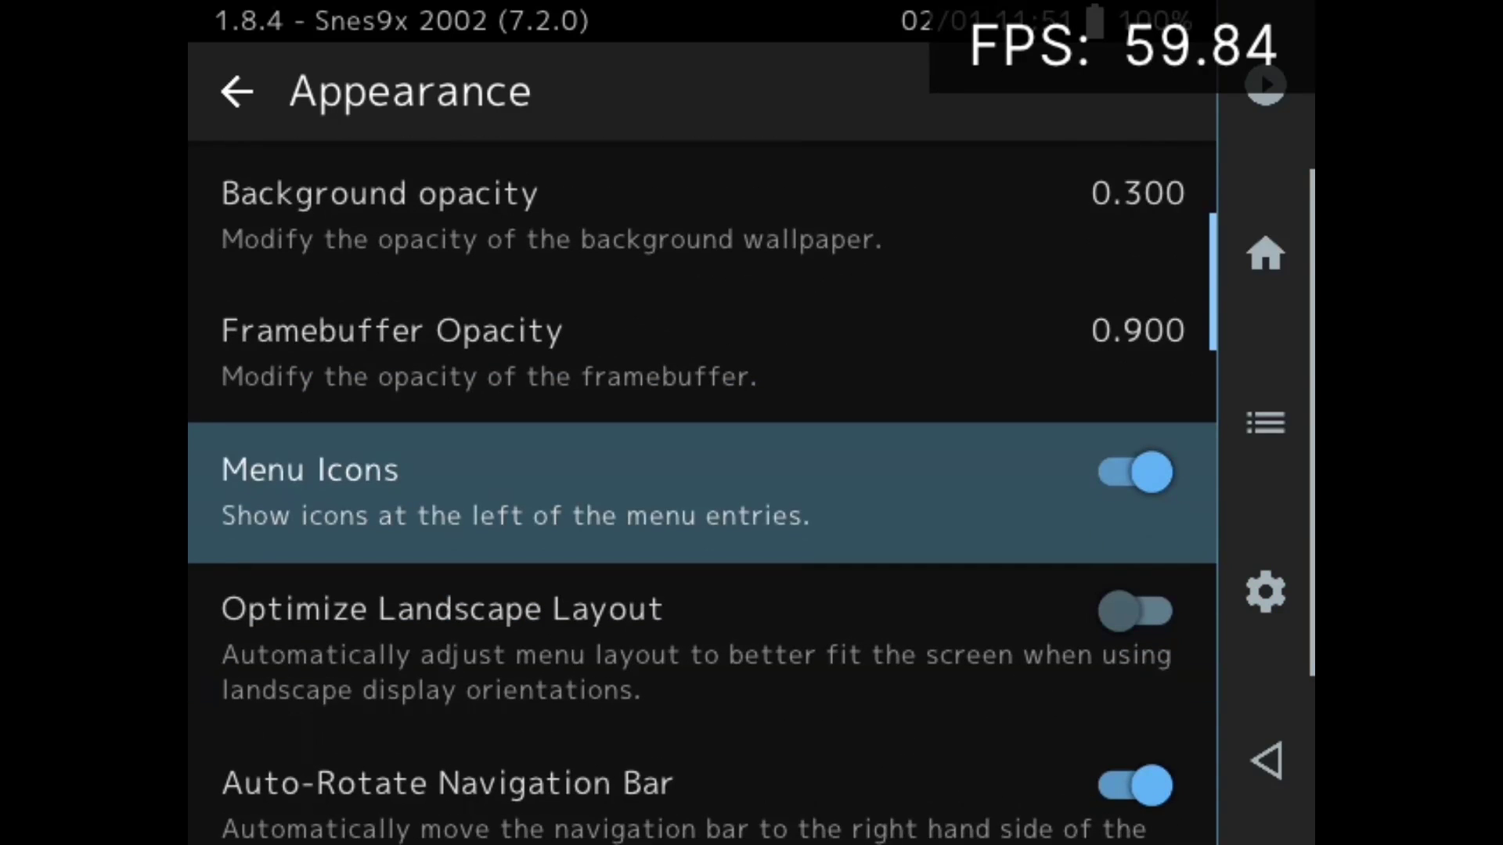
key(Down)
key(Down)
key(Down)
key(Down)
key(Up)
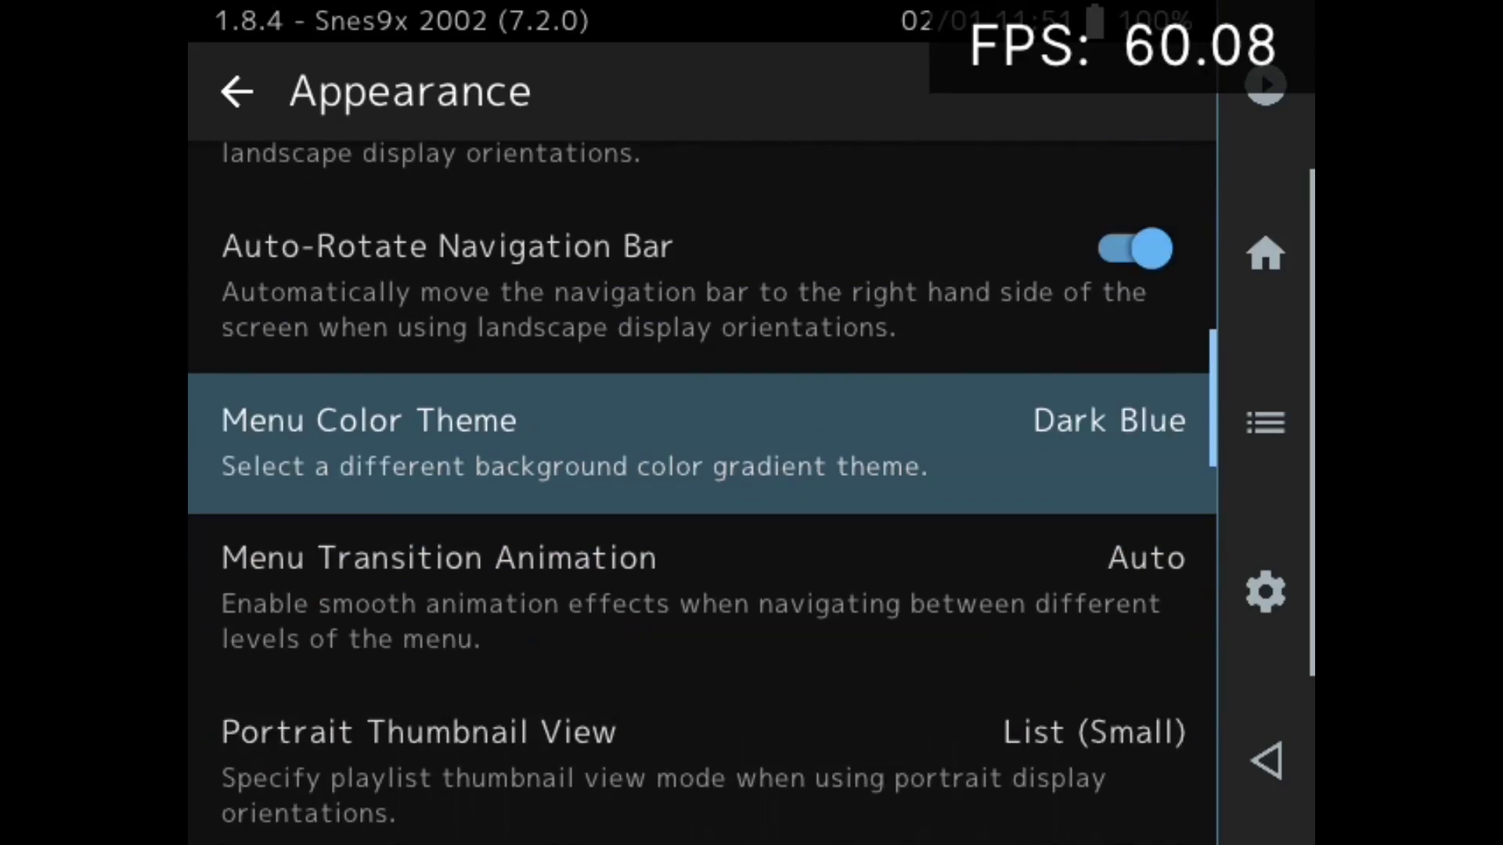
key(Right)
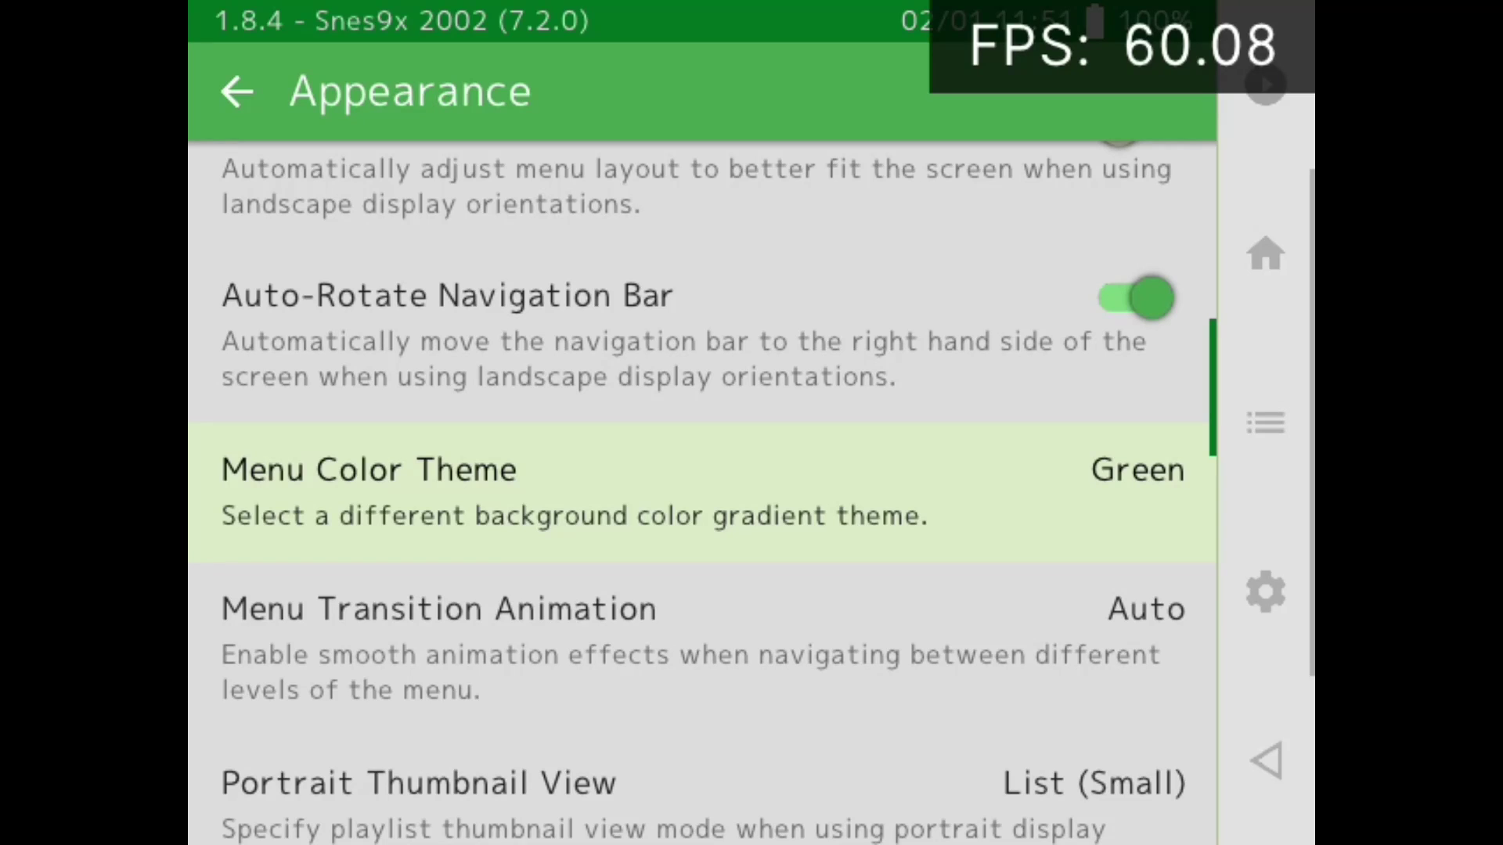
key(Right)
key(Up)
key(Up)
key(Up)
key(Right)
key(Right)
key(Right)
key(Right)
key(Right)
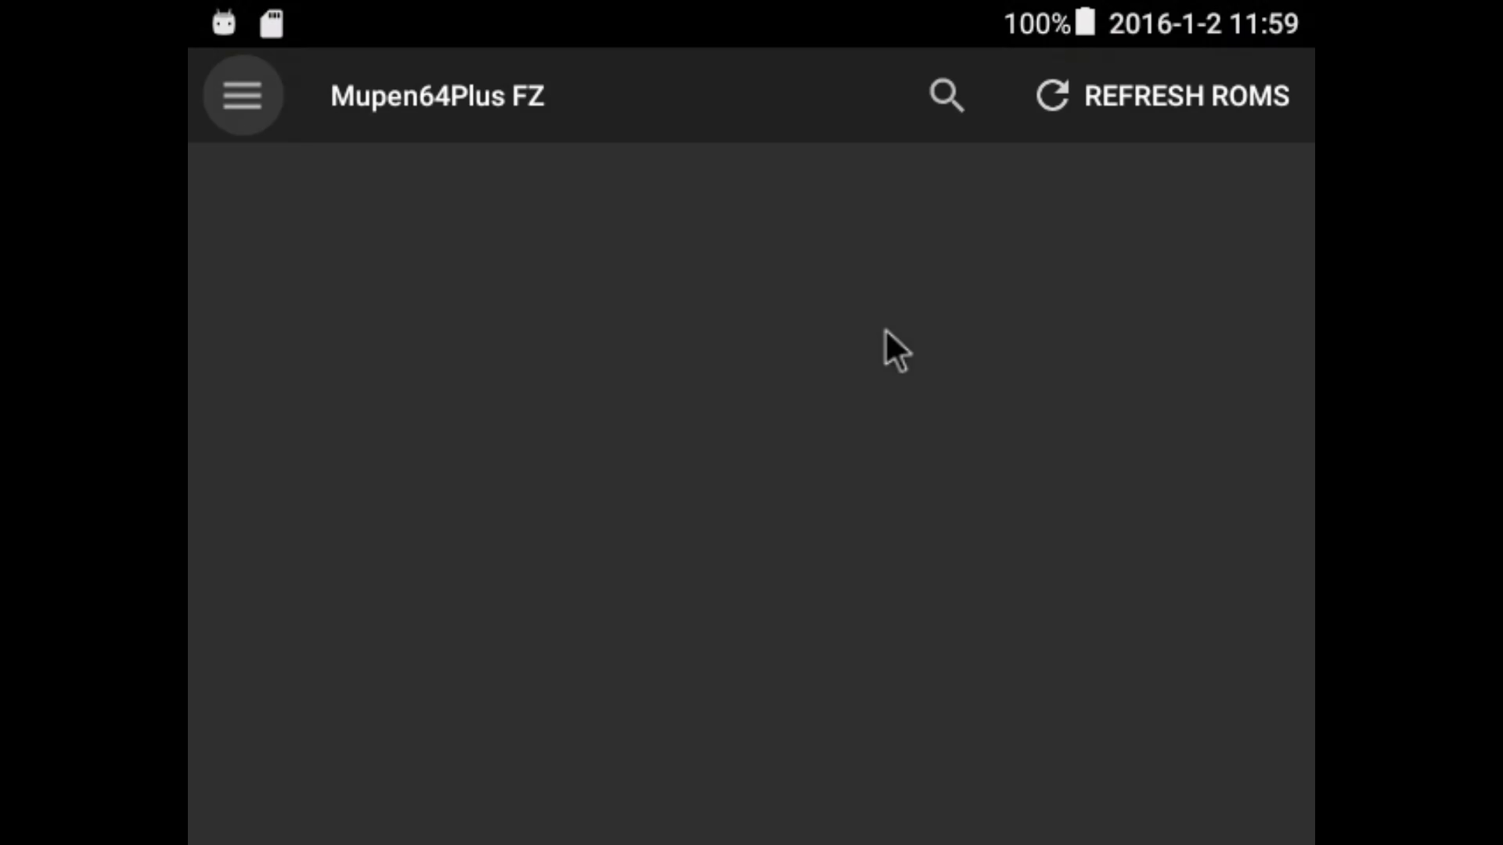
Step: Refresh ROMs from /storage/sdcard1/Roms/N64 to add its games to the library
click(1119, 118)
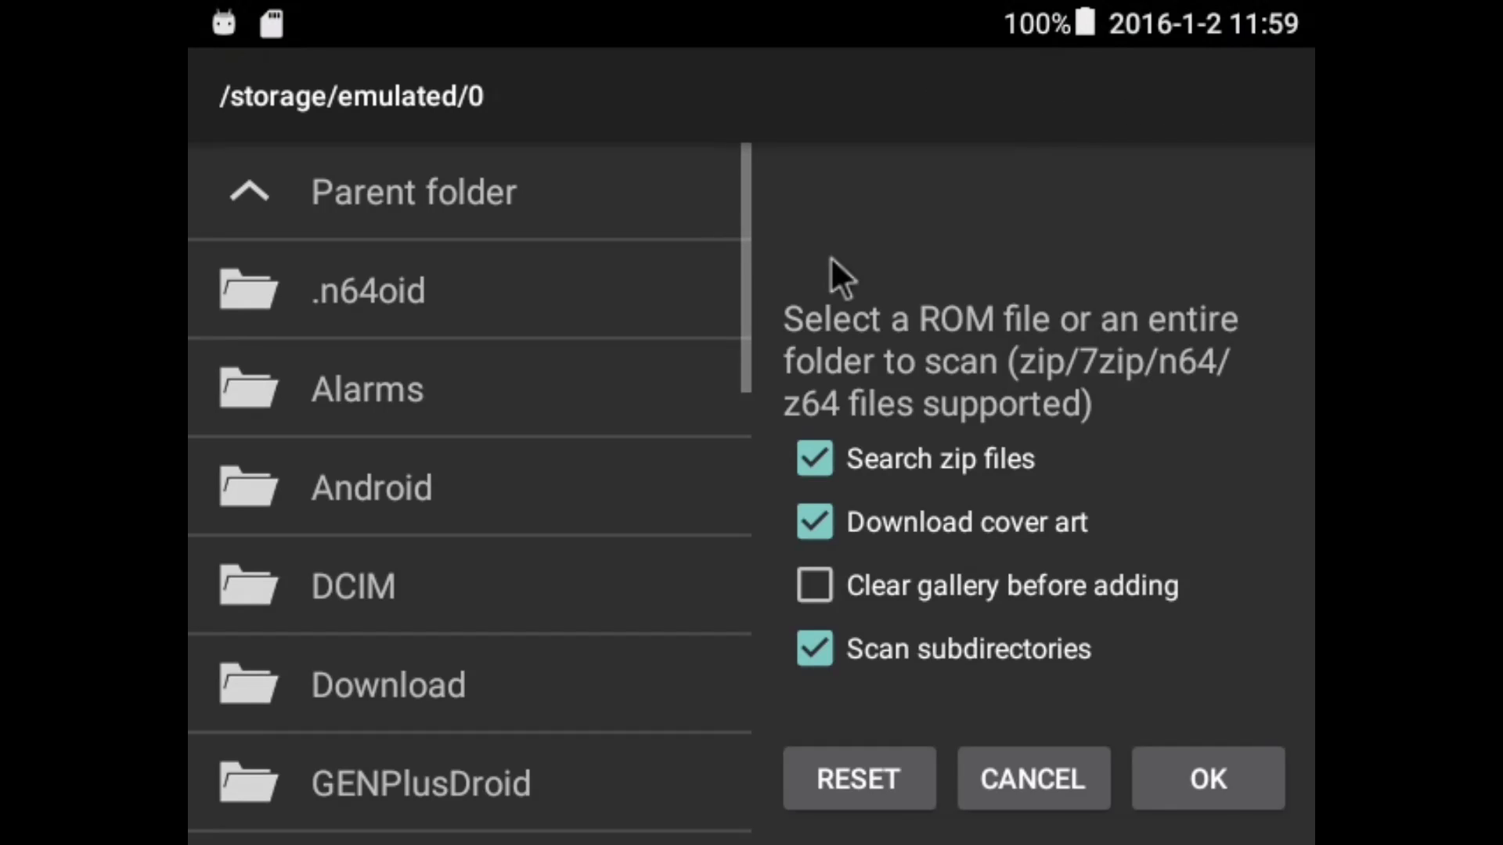
click(464, 212)
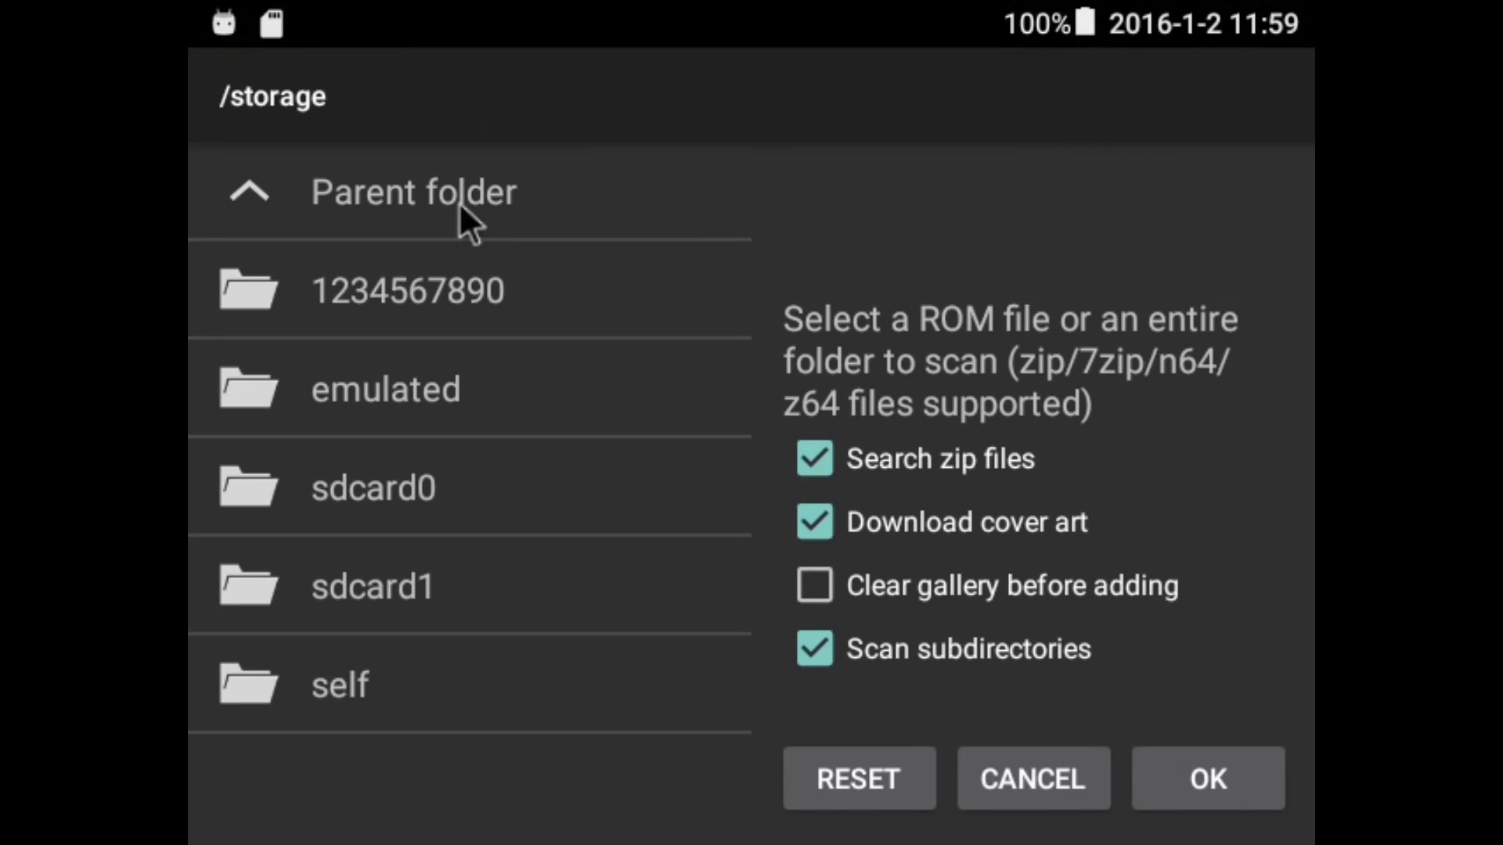
click(436, 568)
click(353, 789)
click(290, 475)
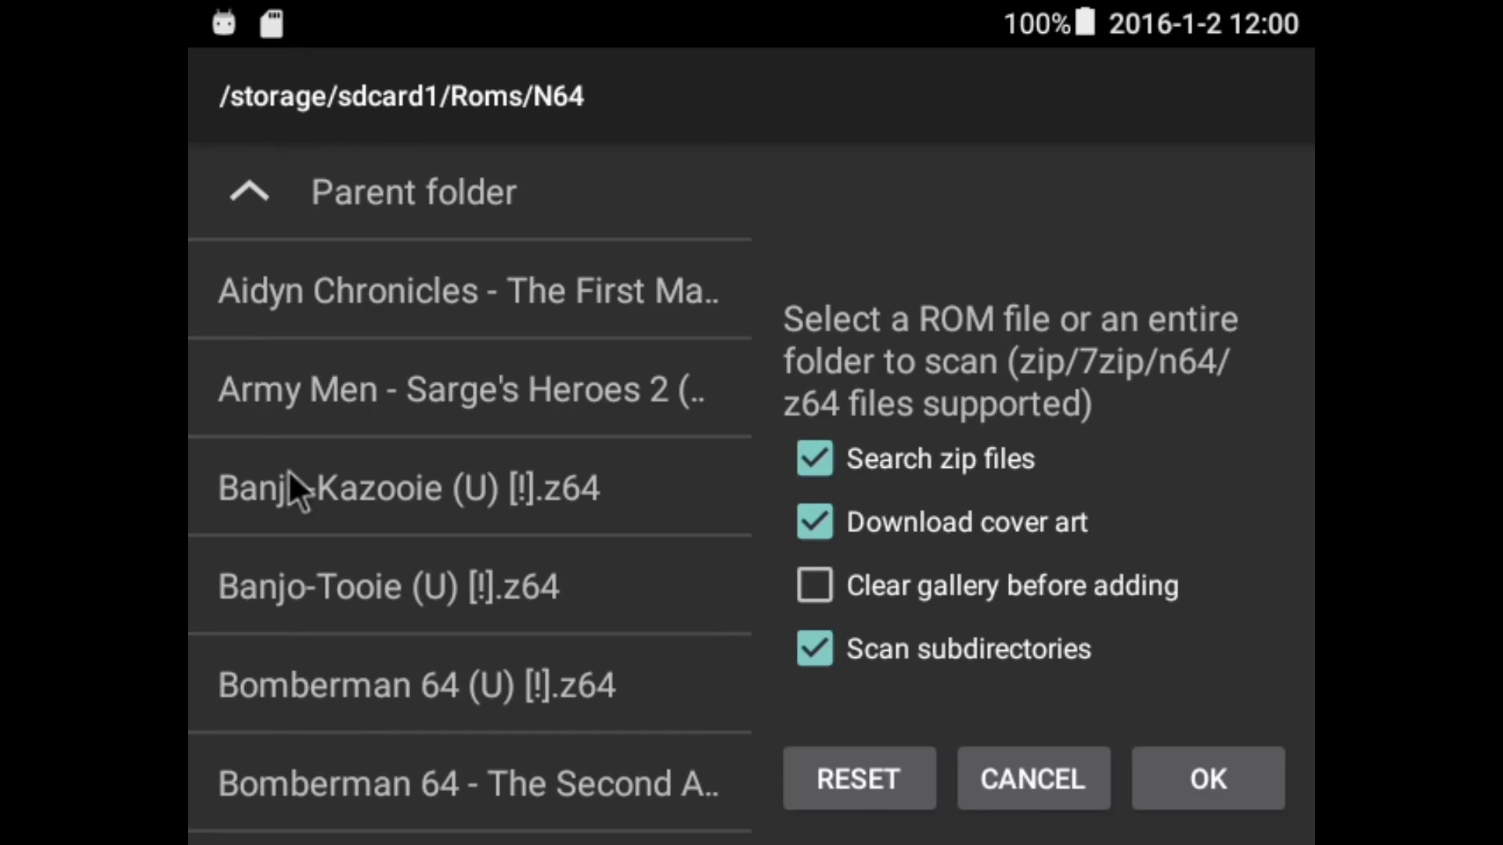
click(1175, 778)
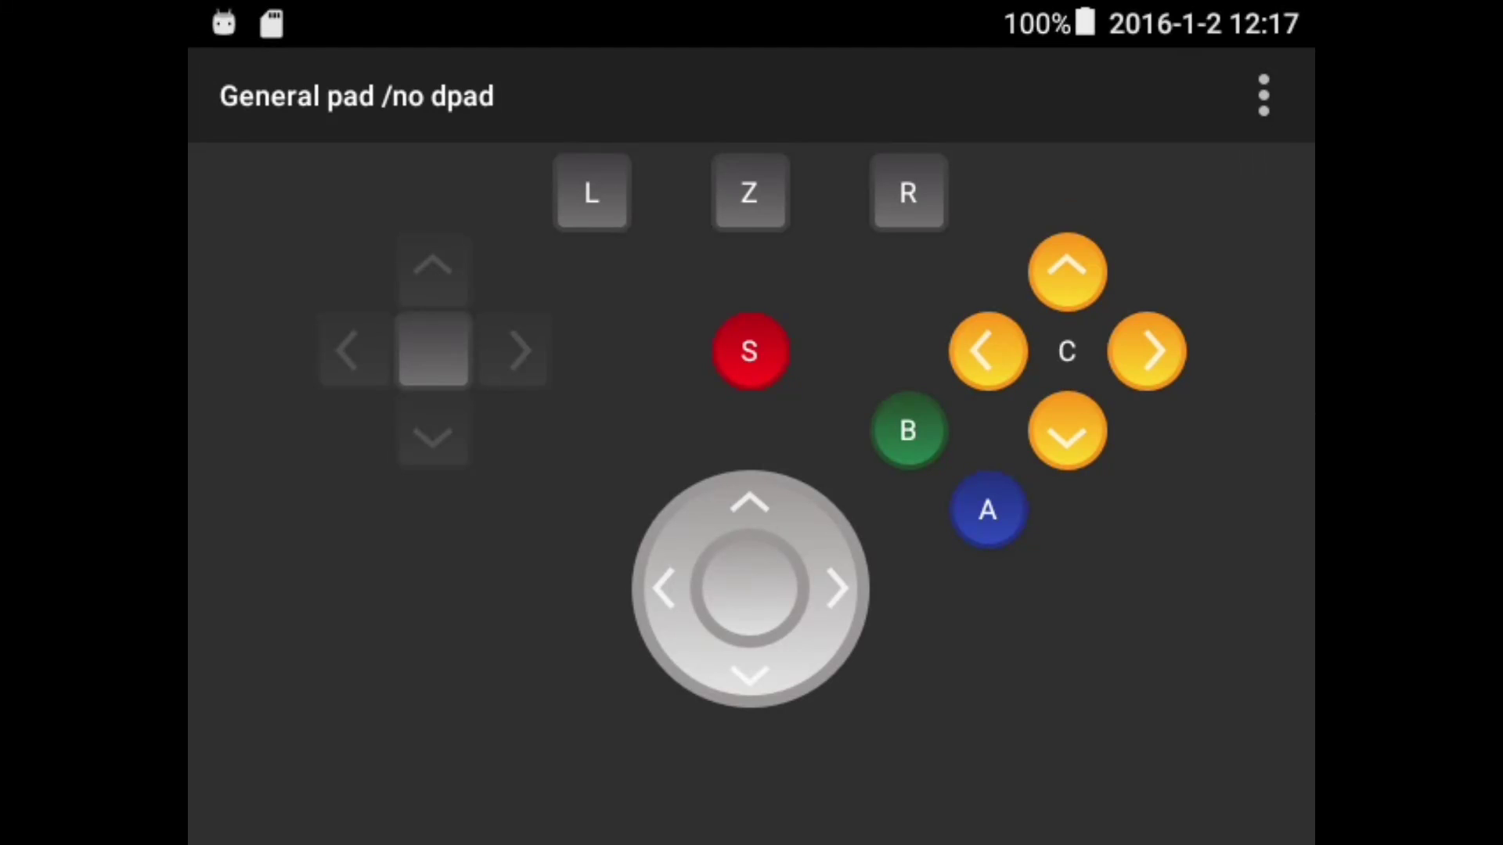
key(a)
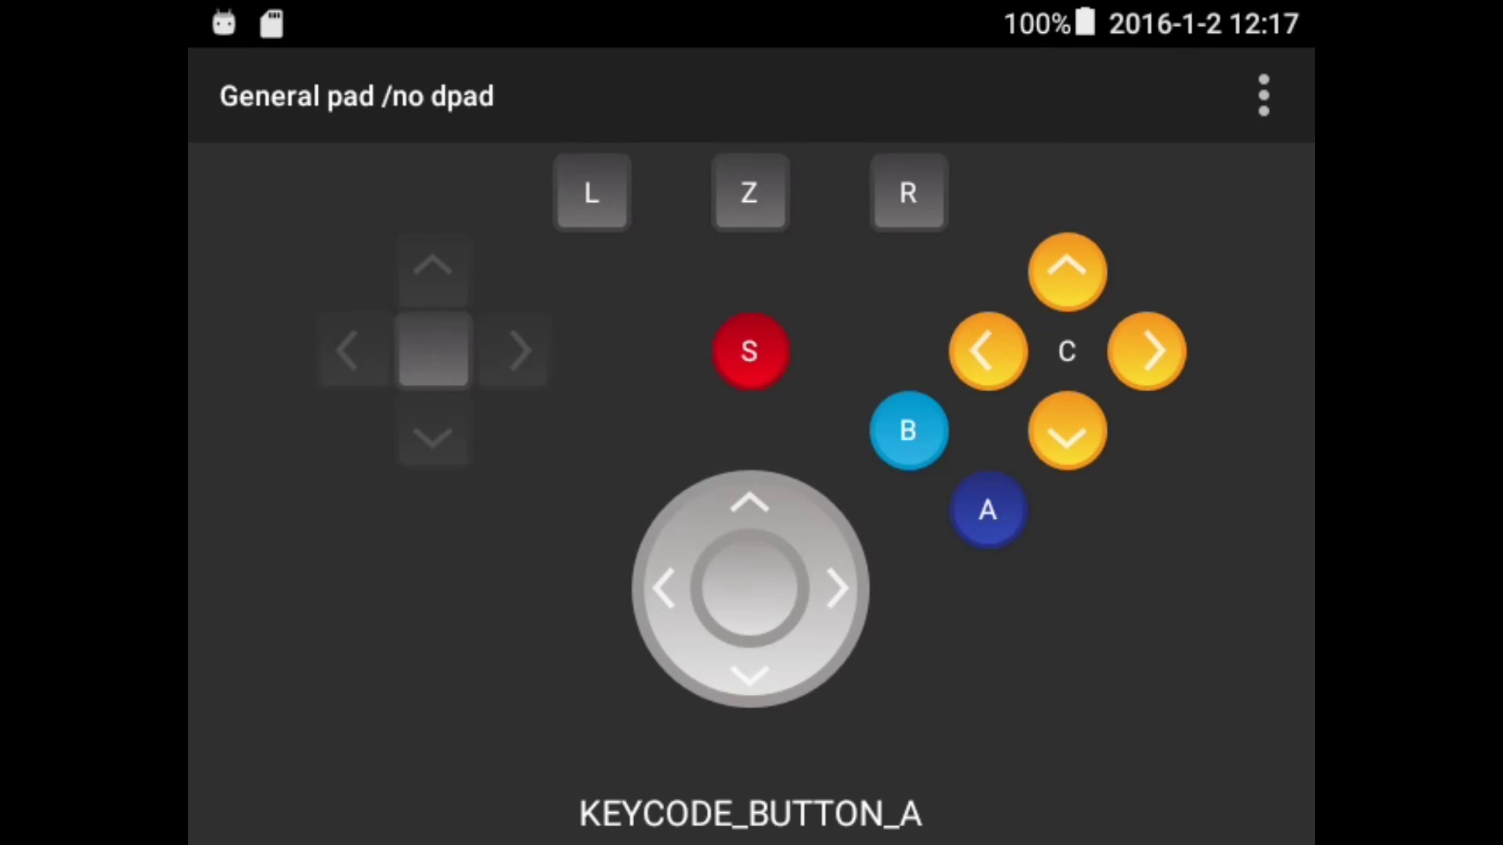
key(Right)
key(Left)
key(Return)
key(Return)
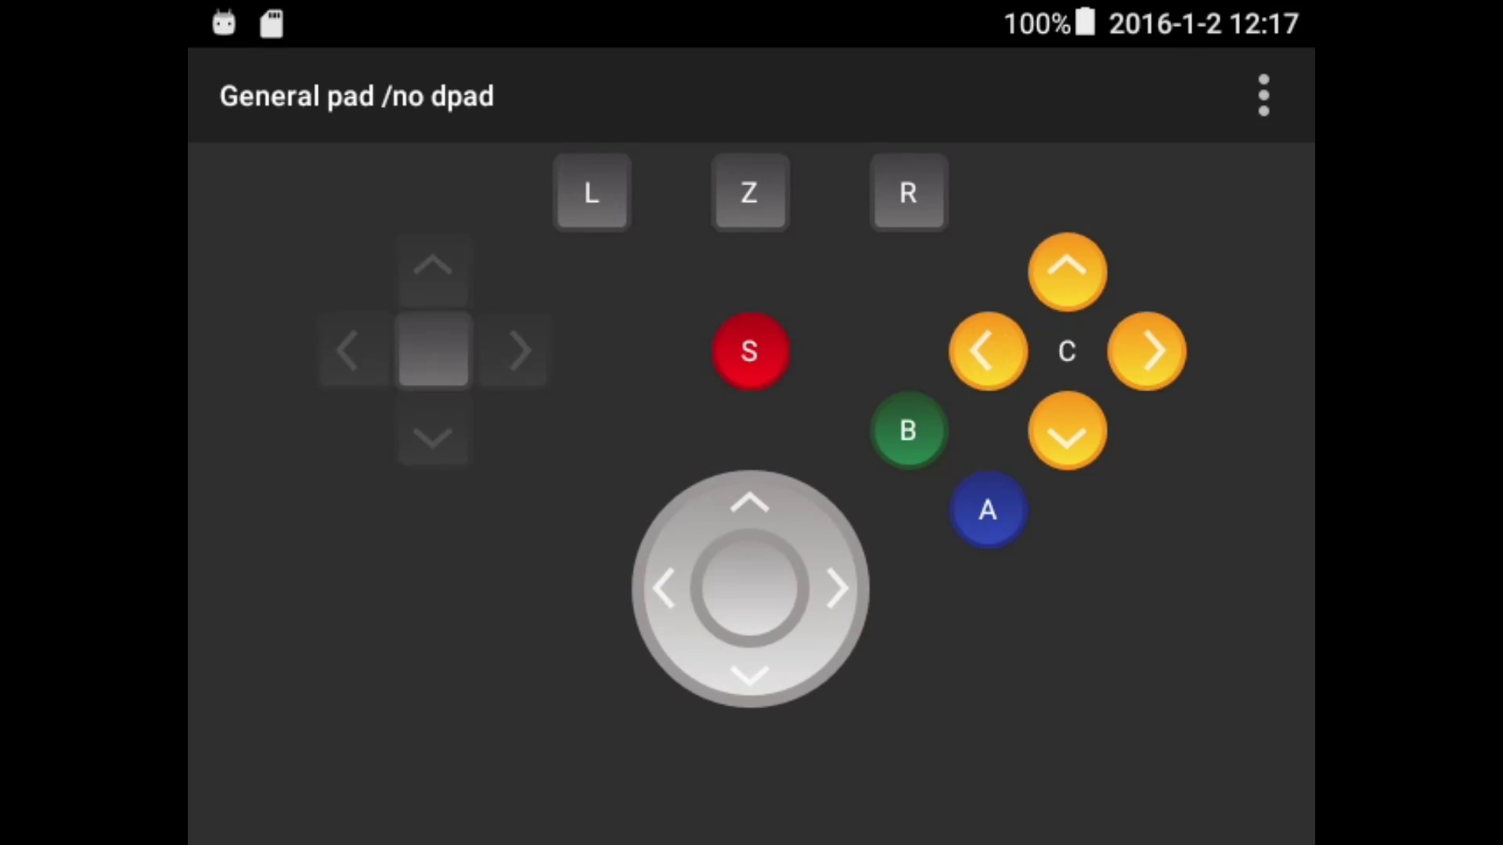
key(x)
key(x)
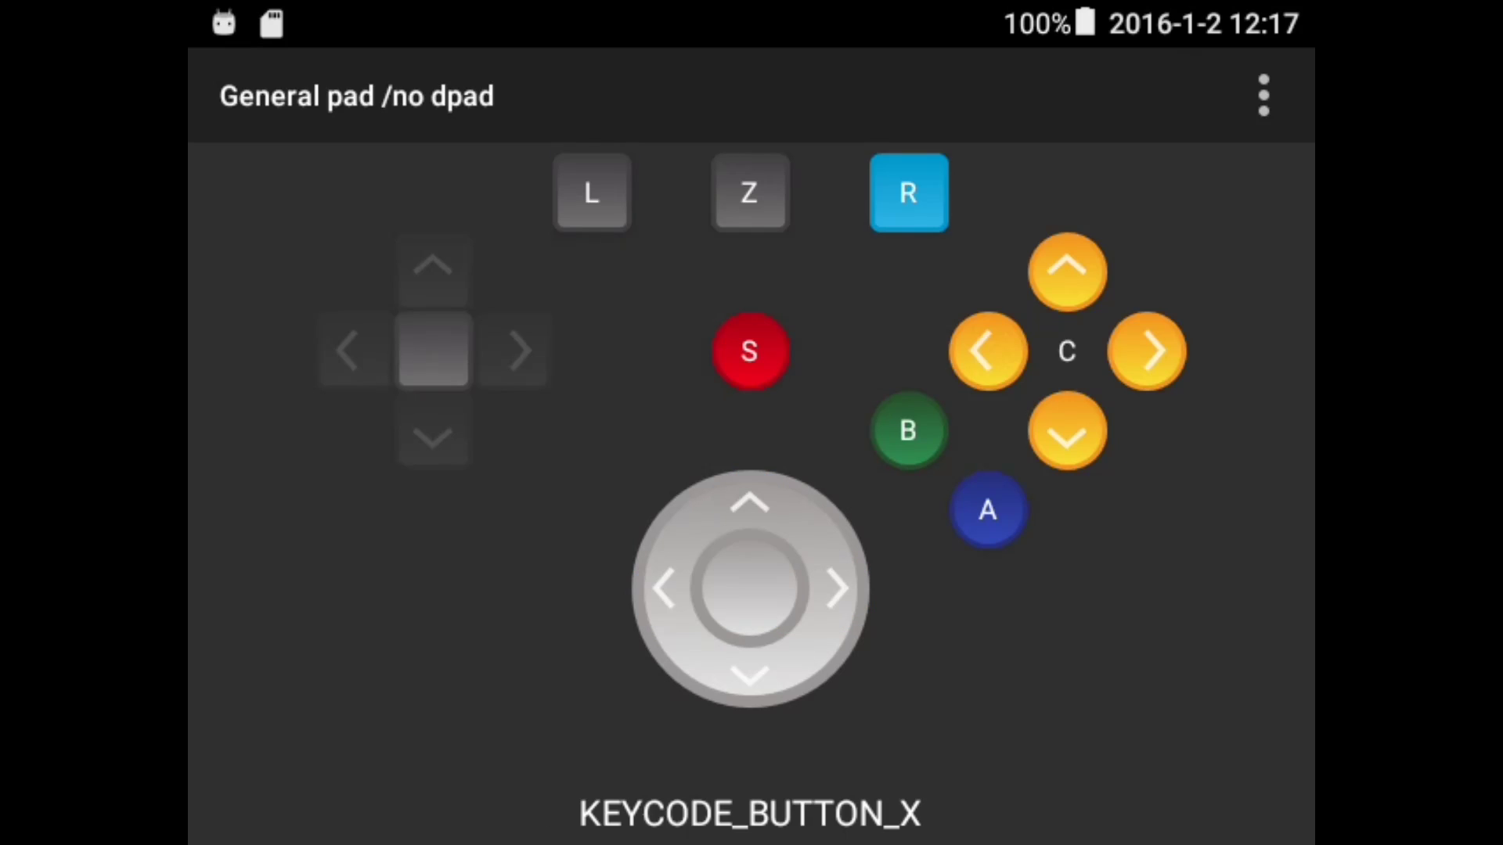
key(l)
key(b)
key(b)
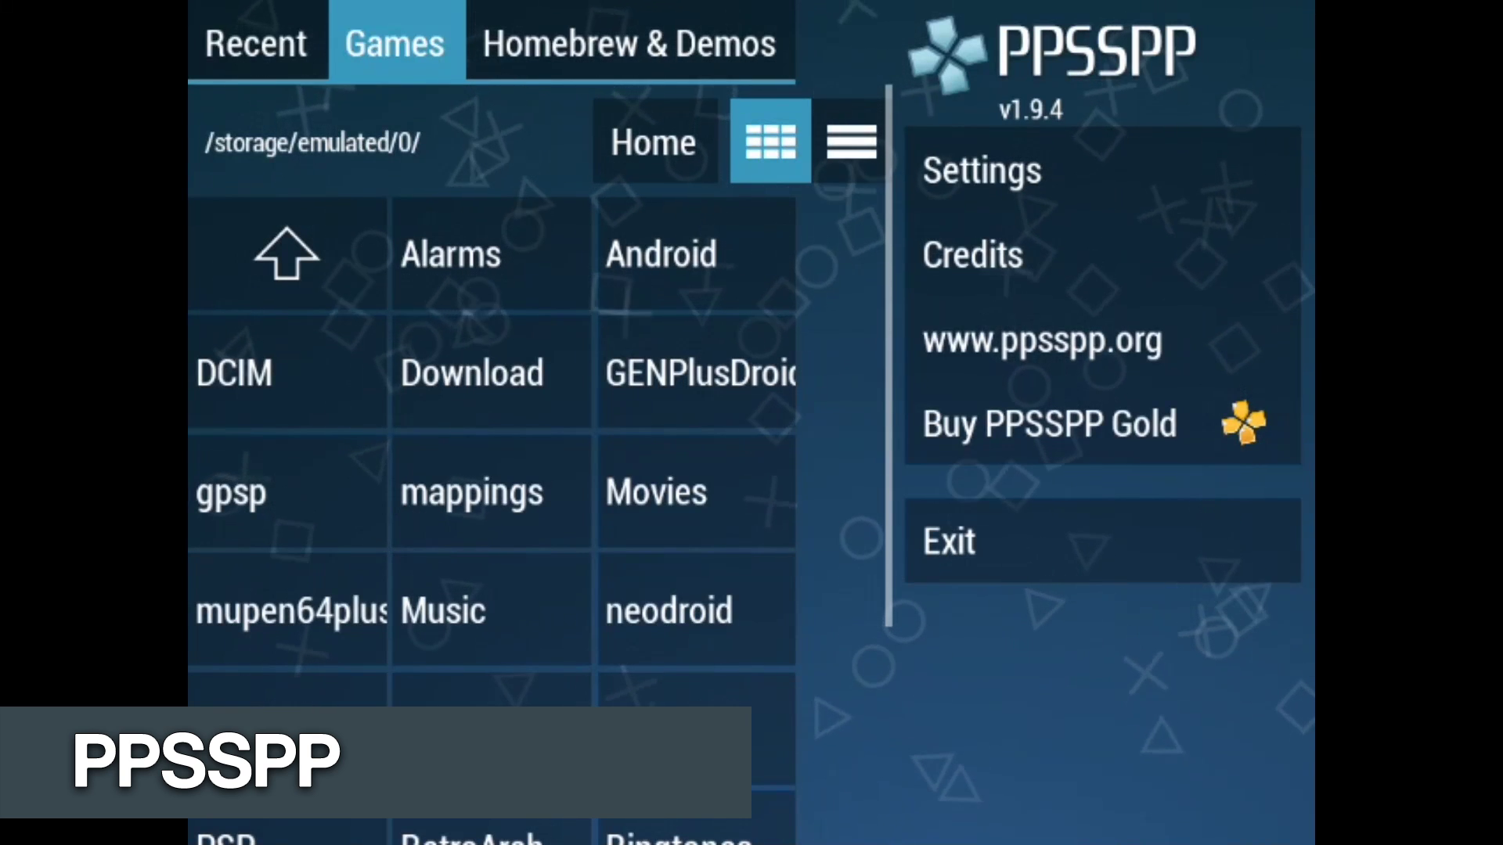
Step: Browse up to /storage/ and open sdcard1/PSP to show the game covers
key(Up)
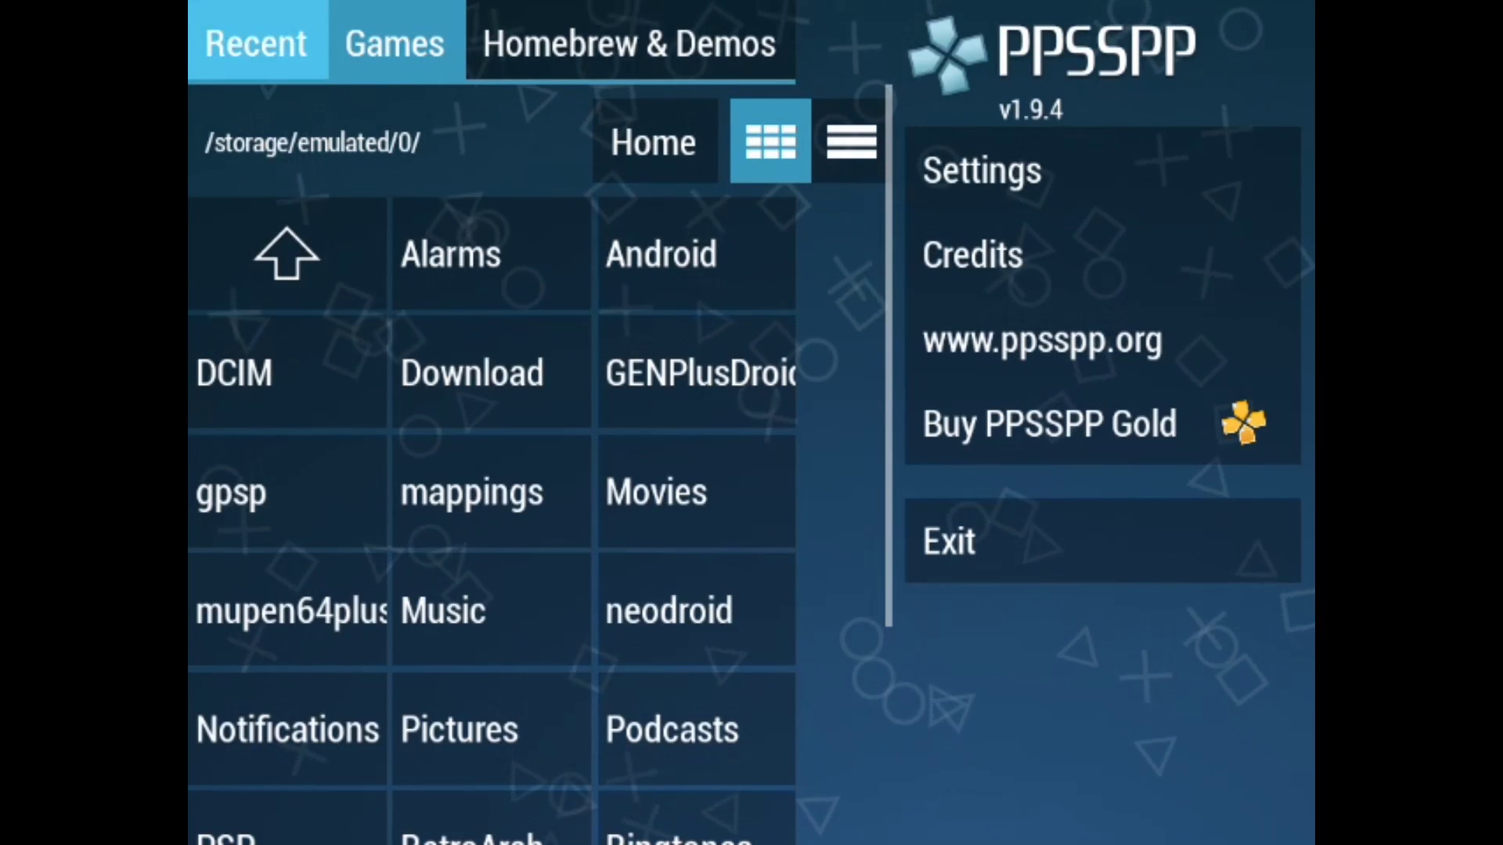
key(Down)
key(Return)
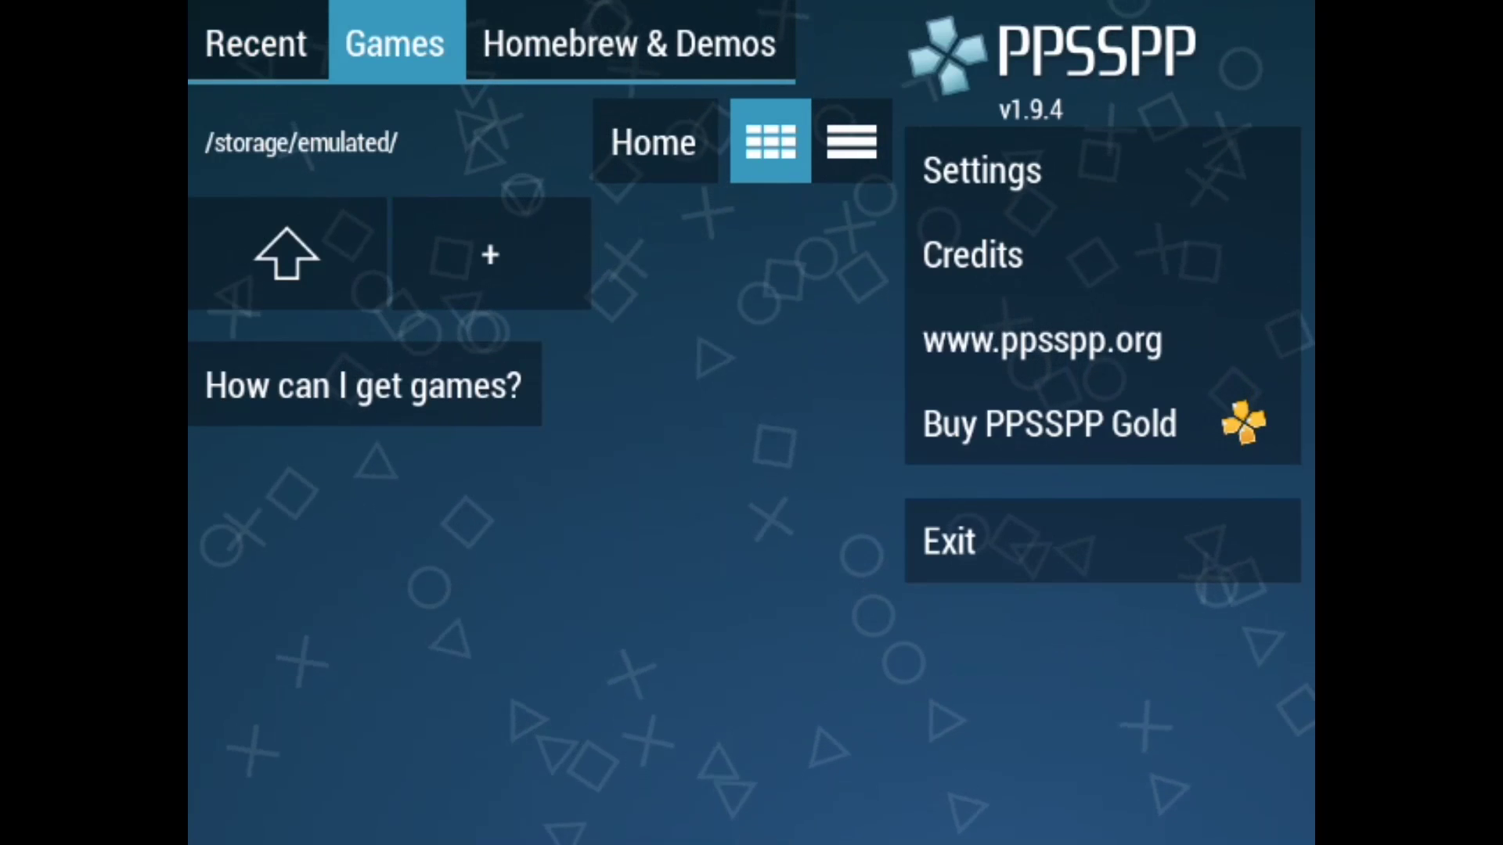
key(Up)
key(Down)
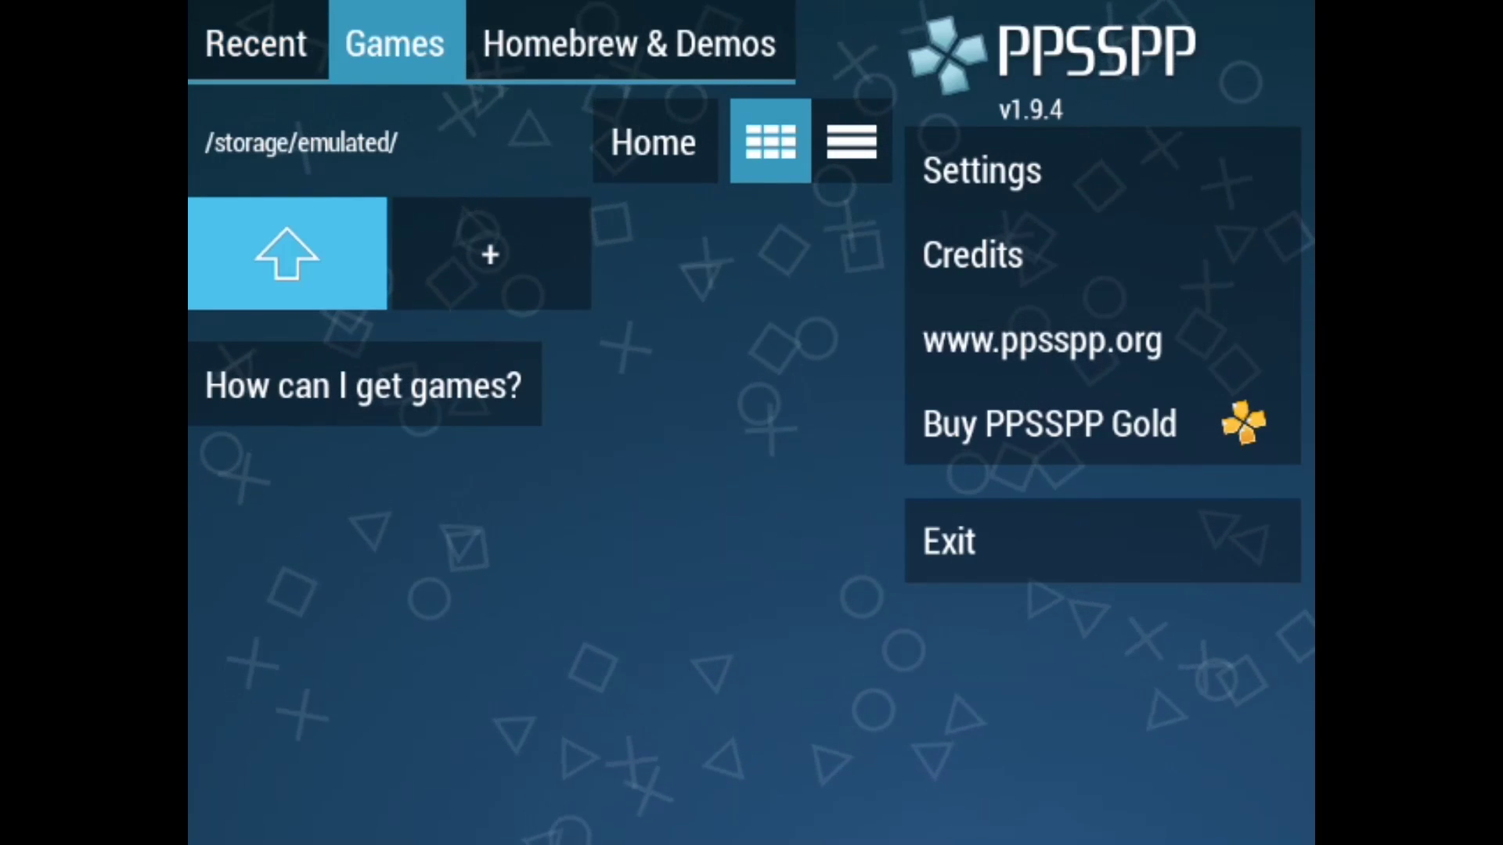
key(Return)
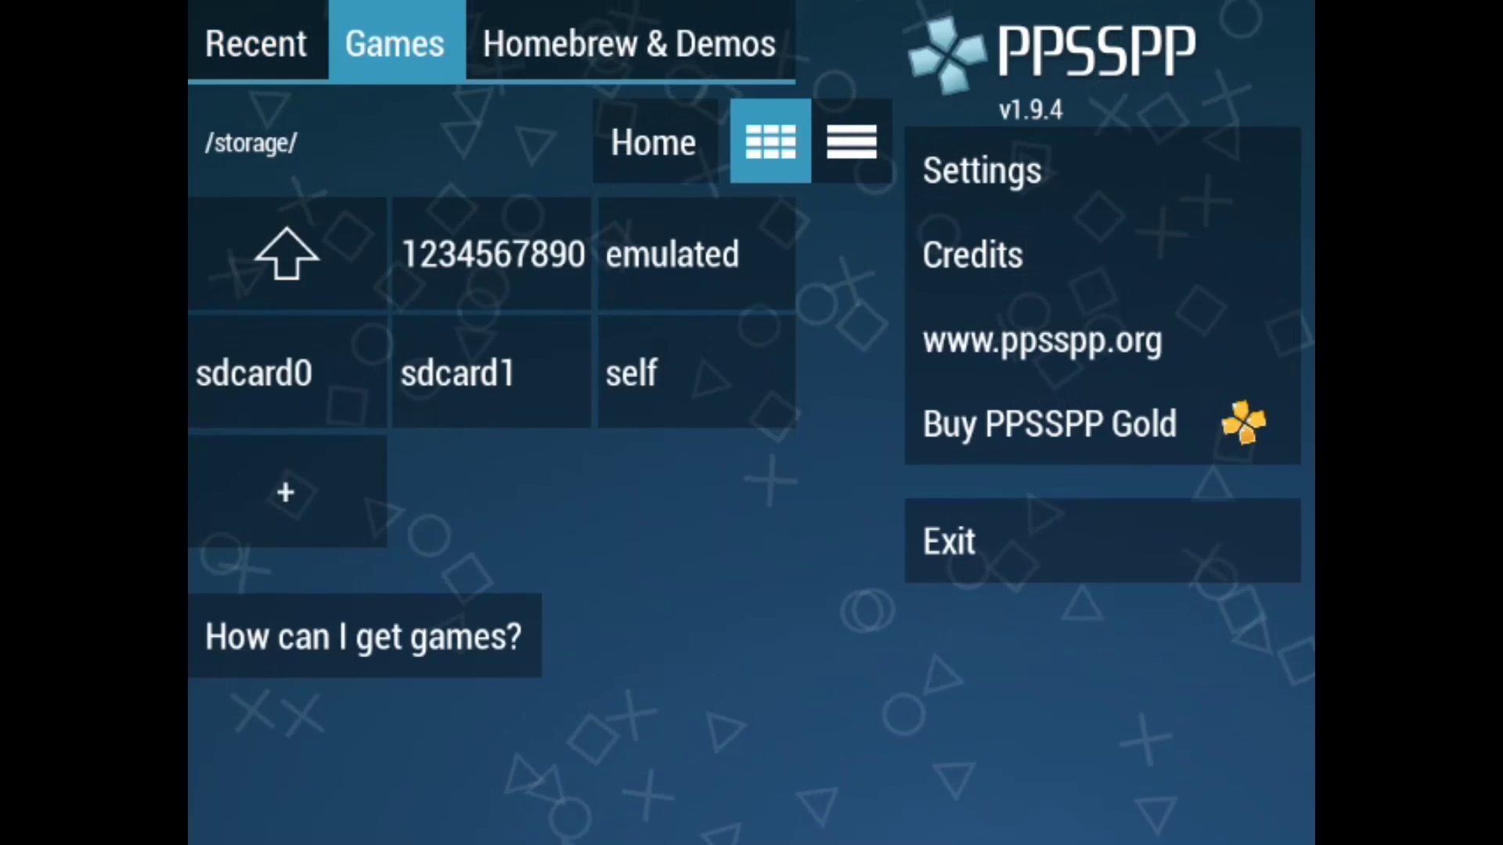
key(Return)
key(Right)
key(Return)
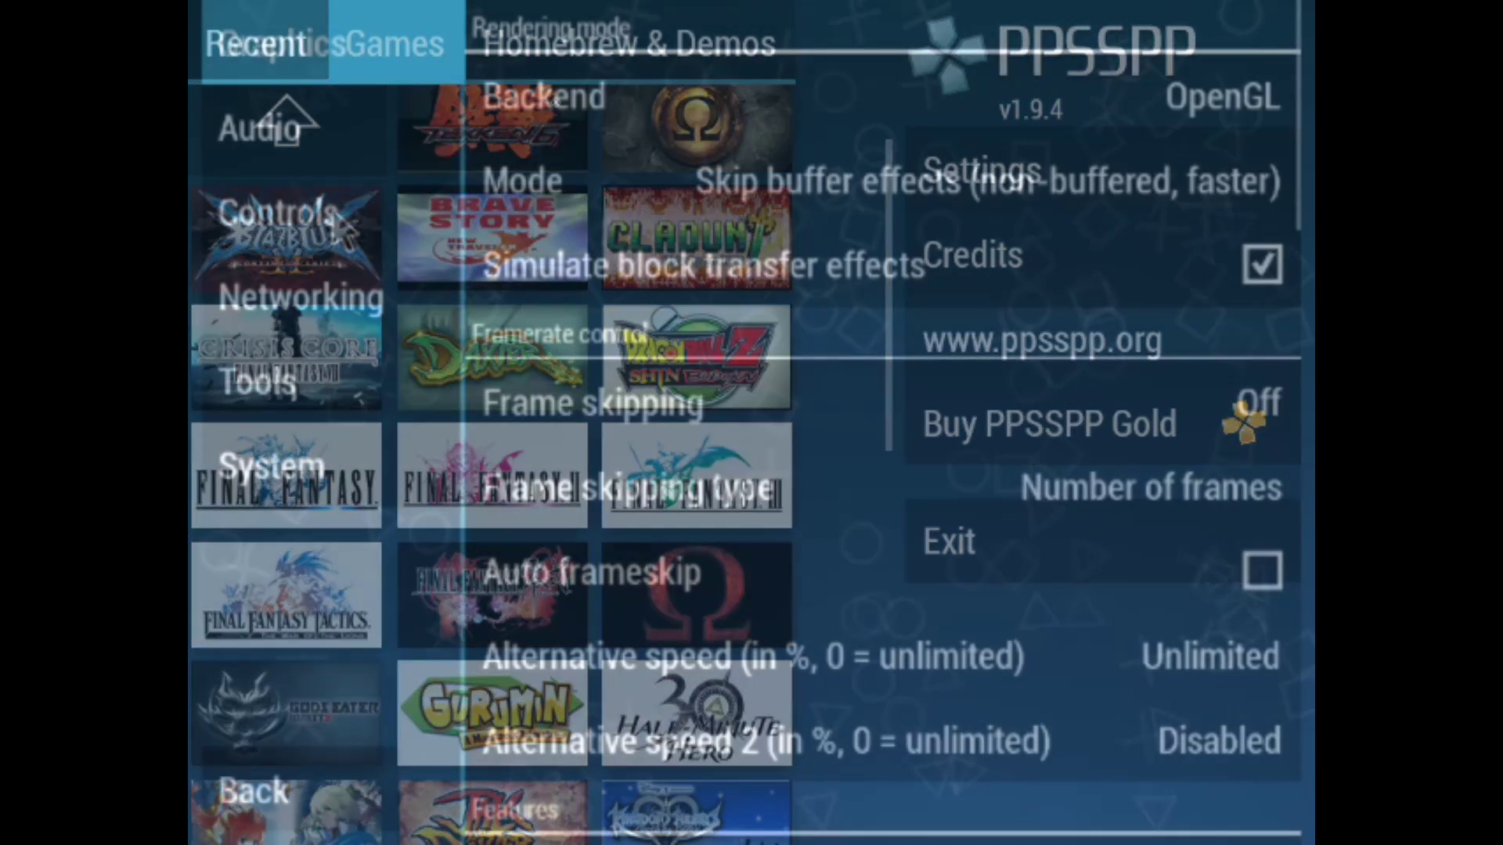
Step: Open Controls > Control mapping and move down the bindings to Triangle
click(333, 207)
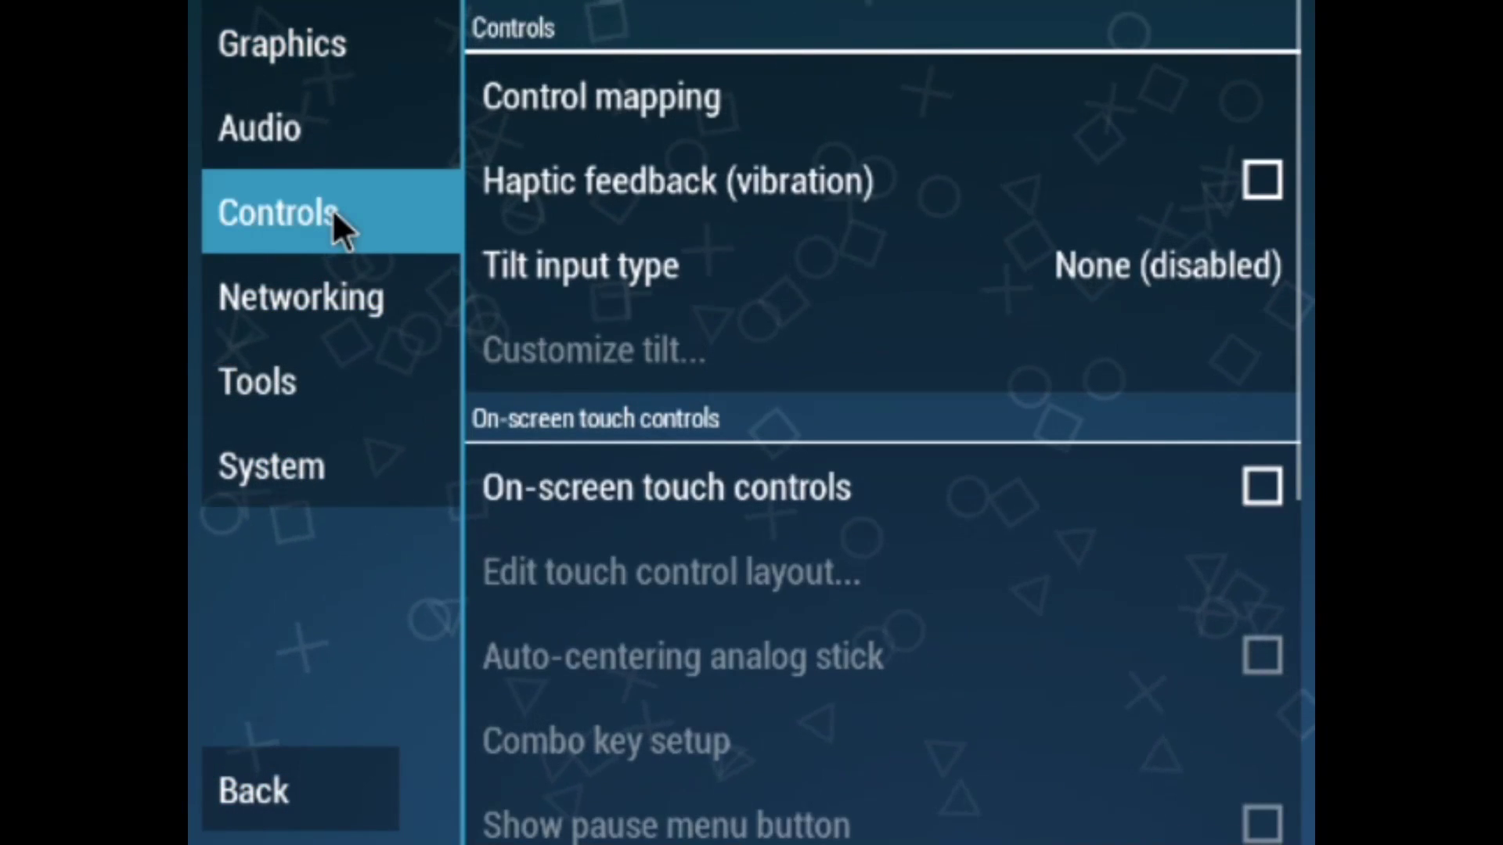
click(540, 117)
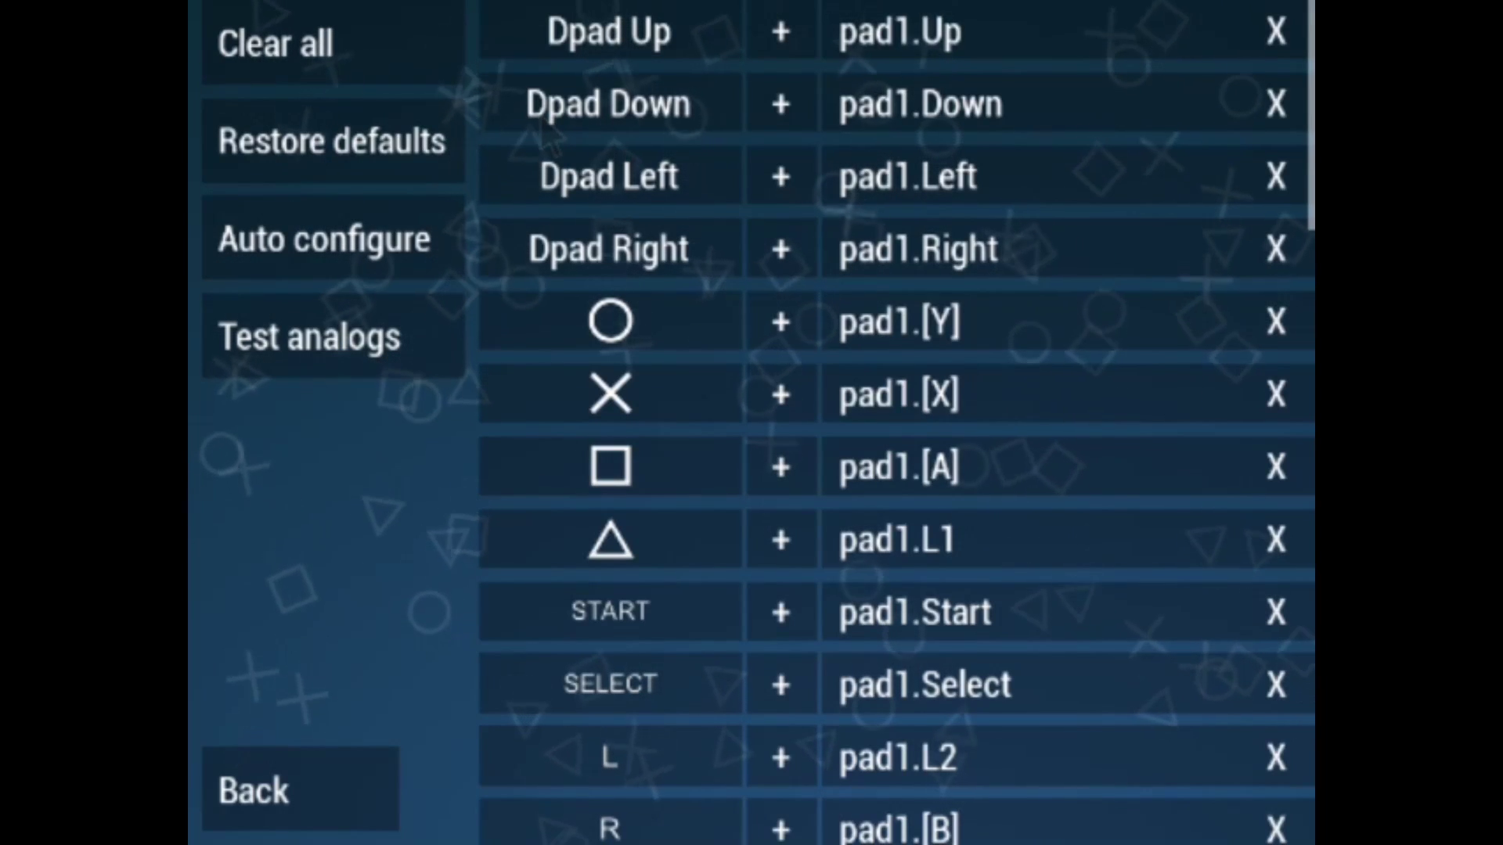
key(Down)
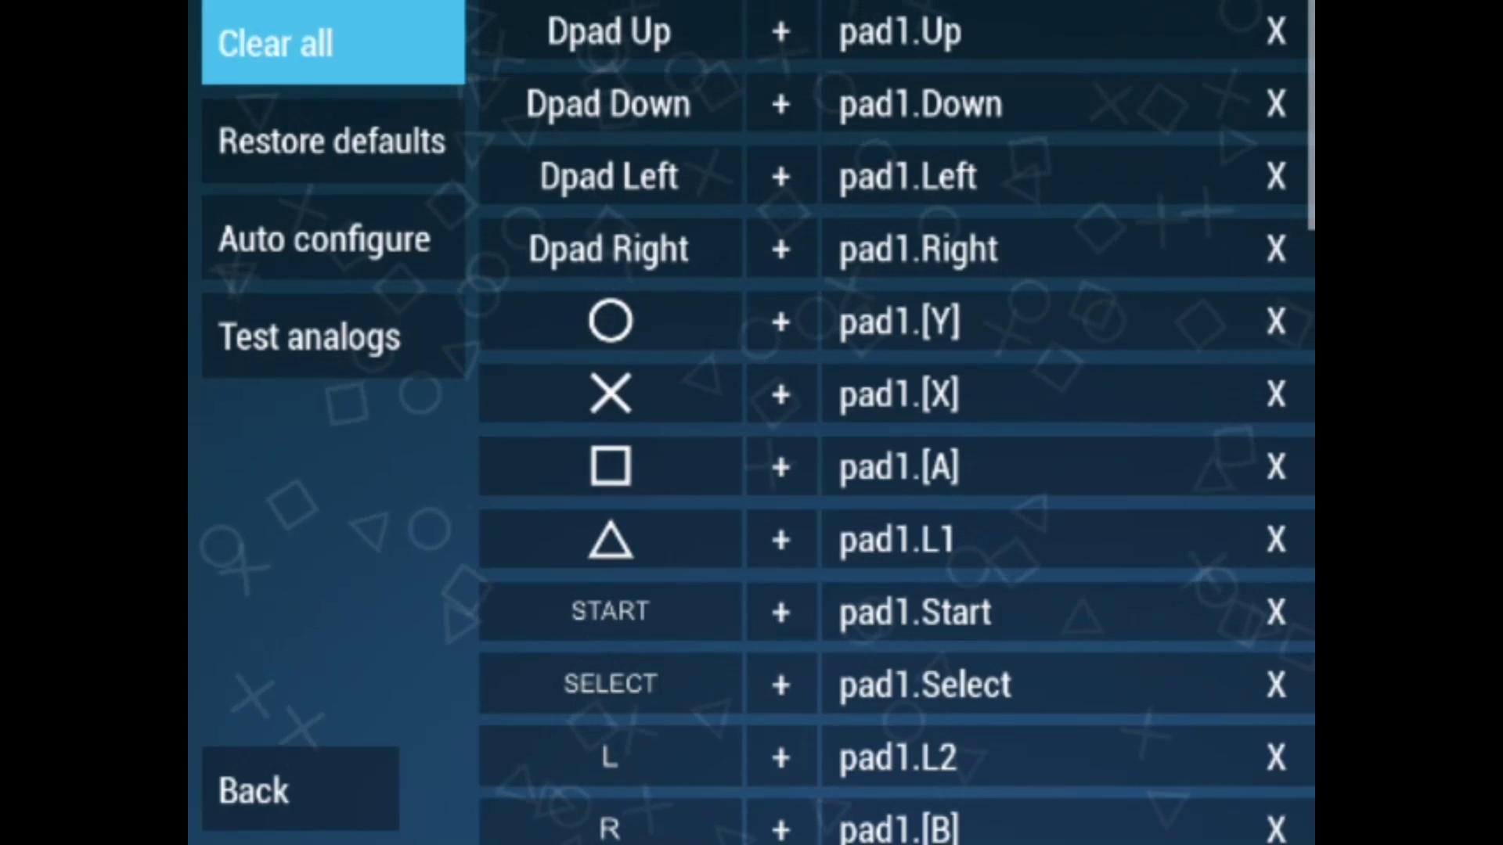
key(Right)
key(Down)
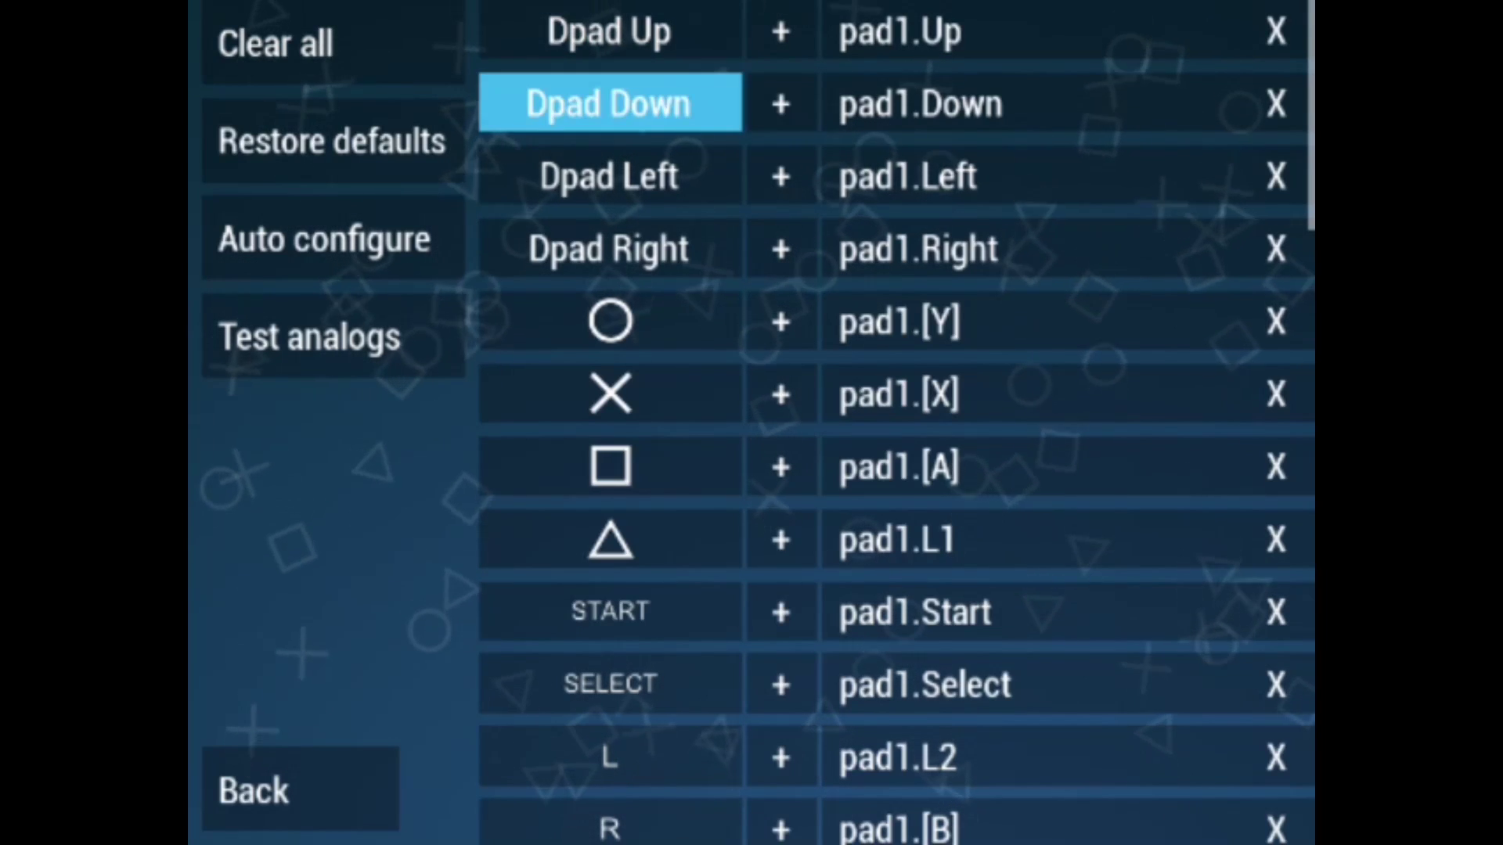
key(Down)
key(Down)
key(Down)
key(Down)
key(Down)
key(Down)
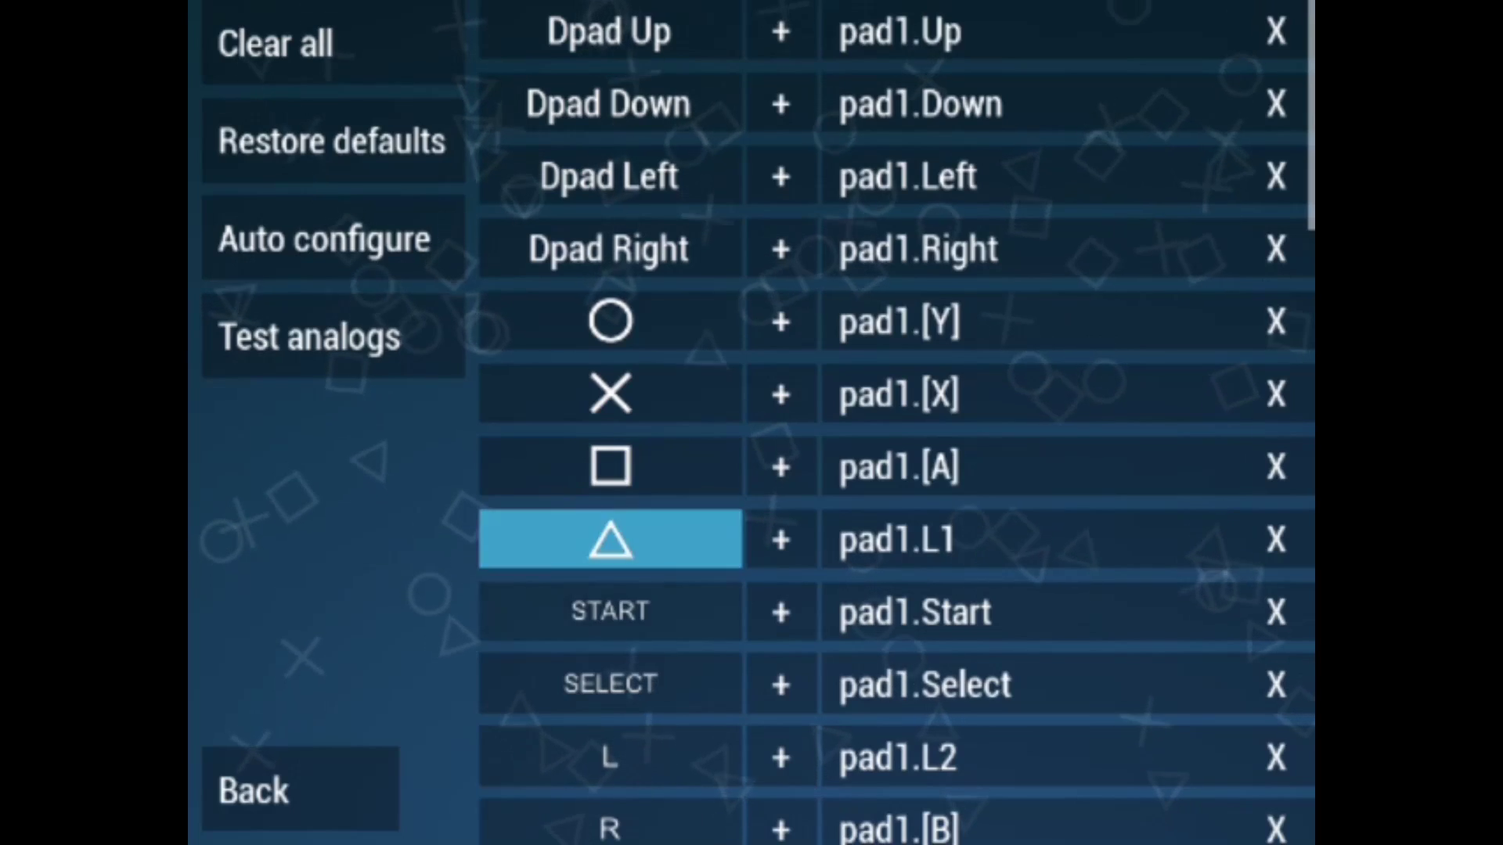
key(Down)
key(Down)
key(Down)
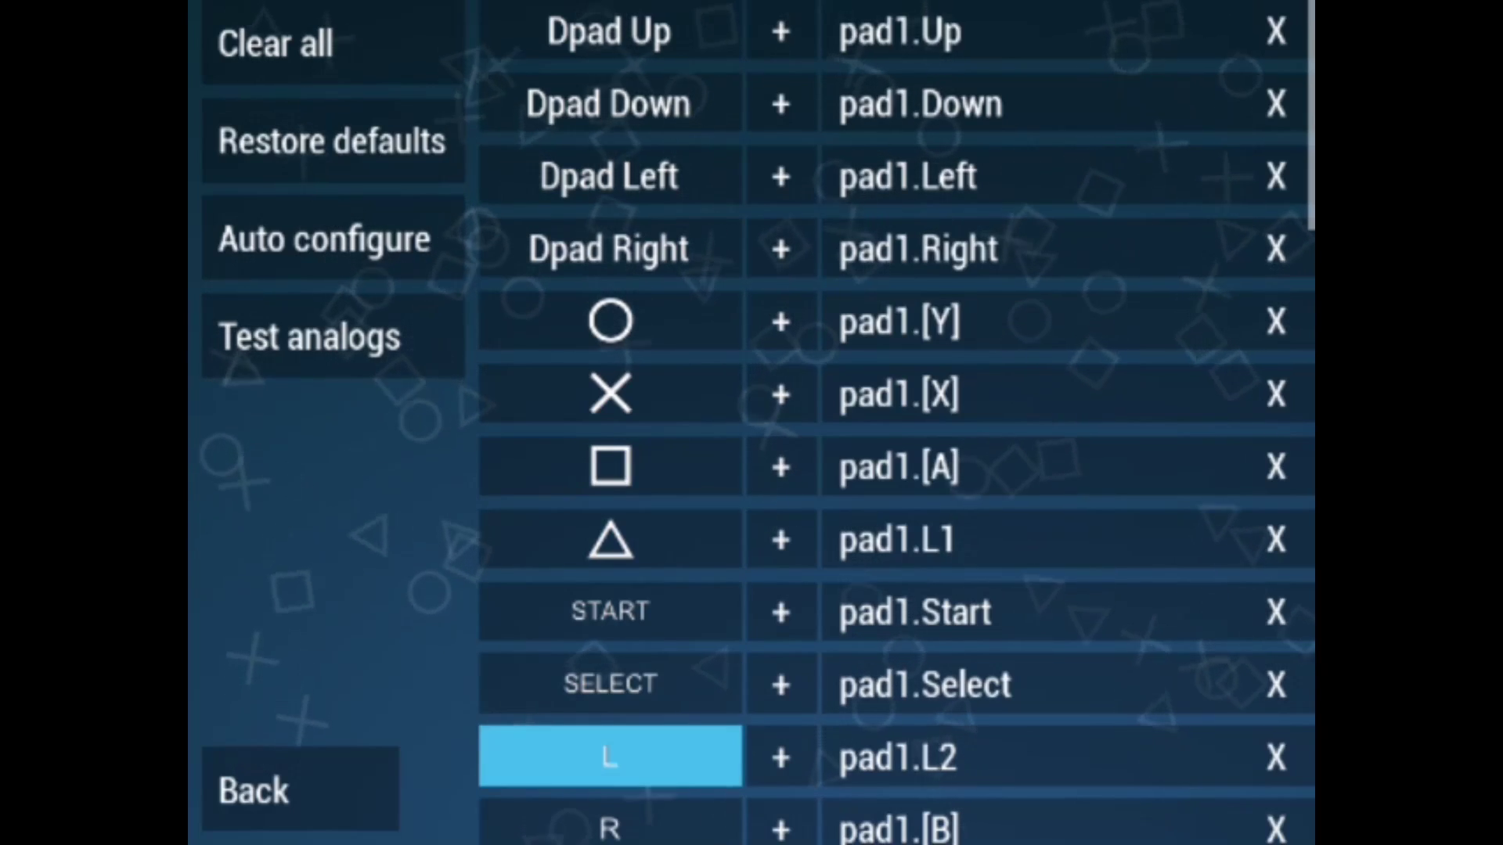
Step: Resume Daxter, pause it, create a game config, and open Game settings
key(Escape)
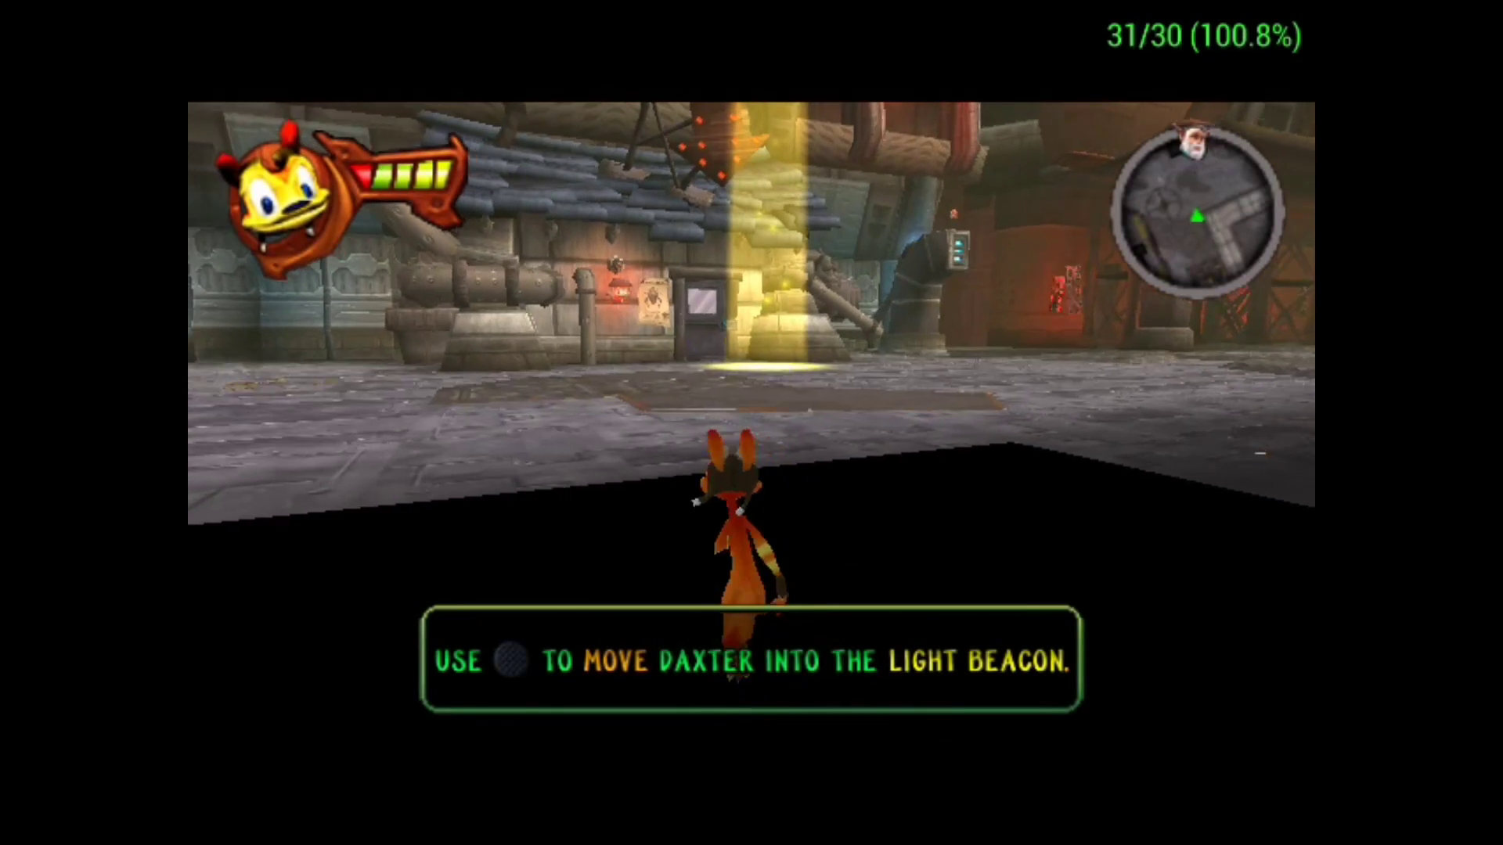
key(Left)
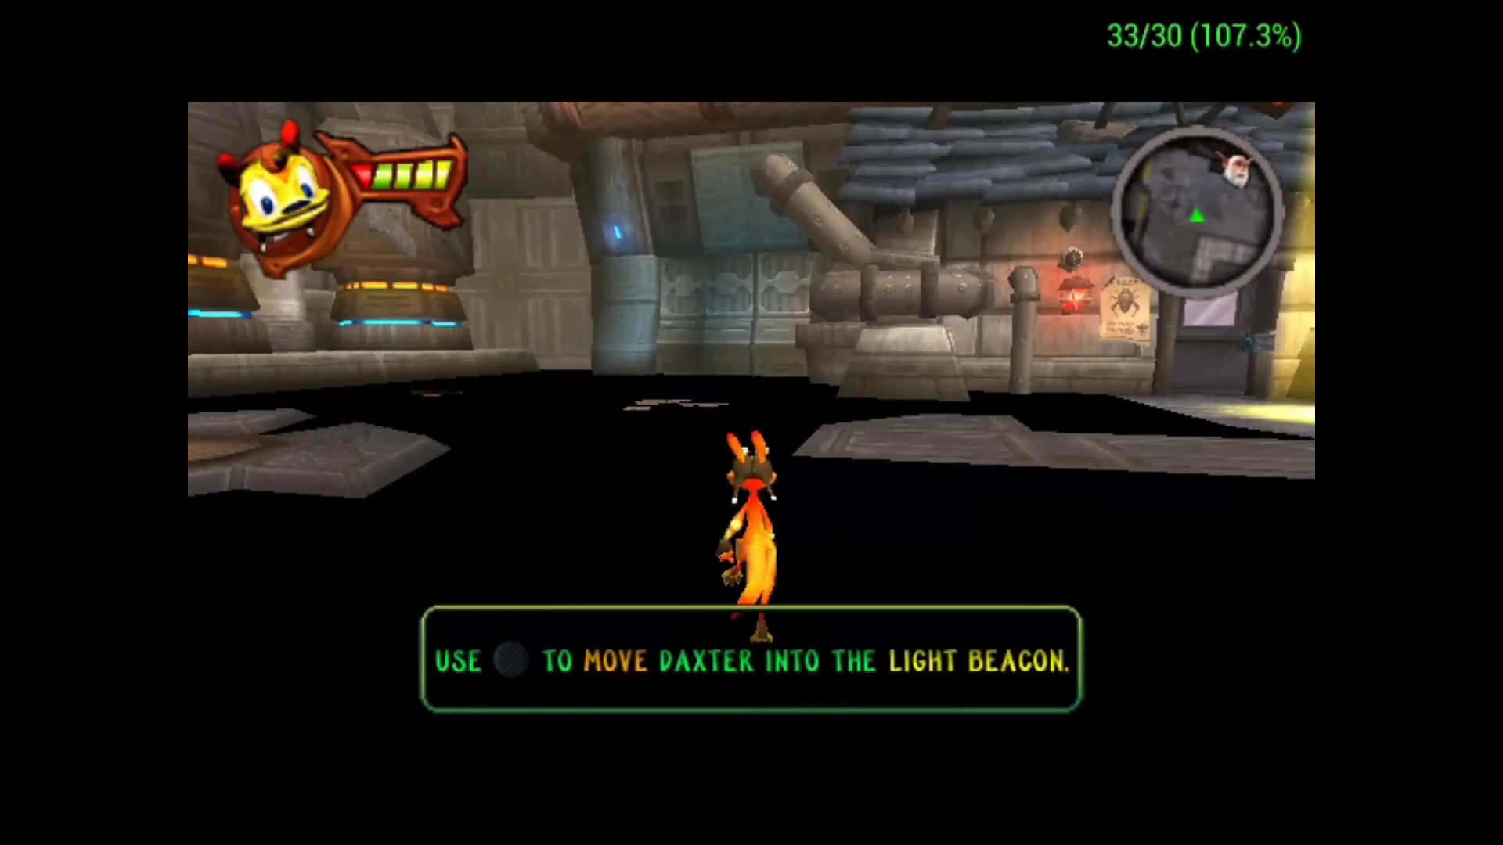
key(Right)
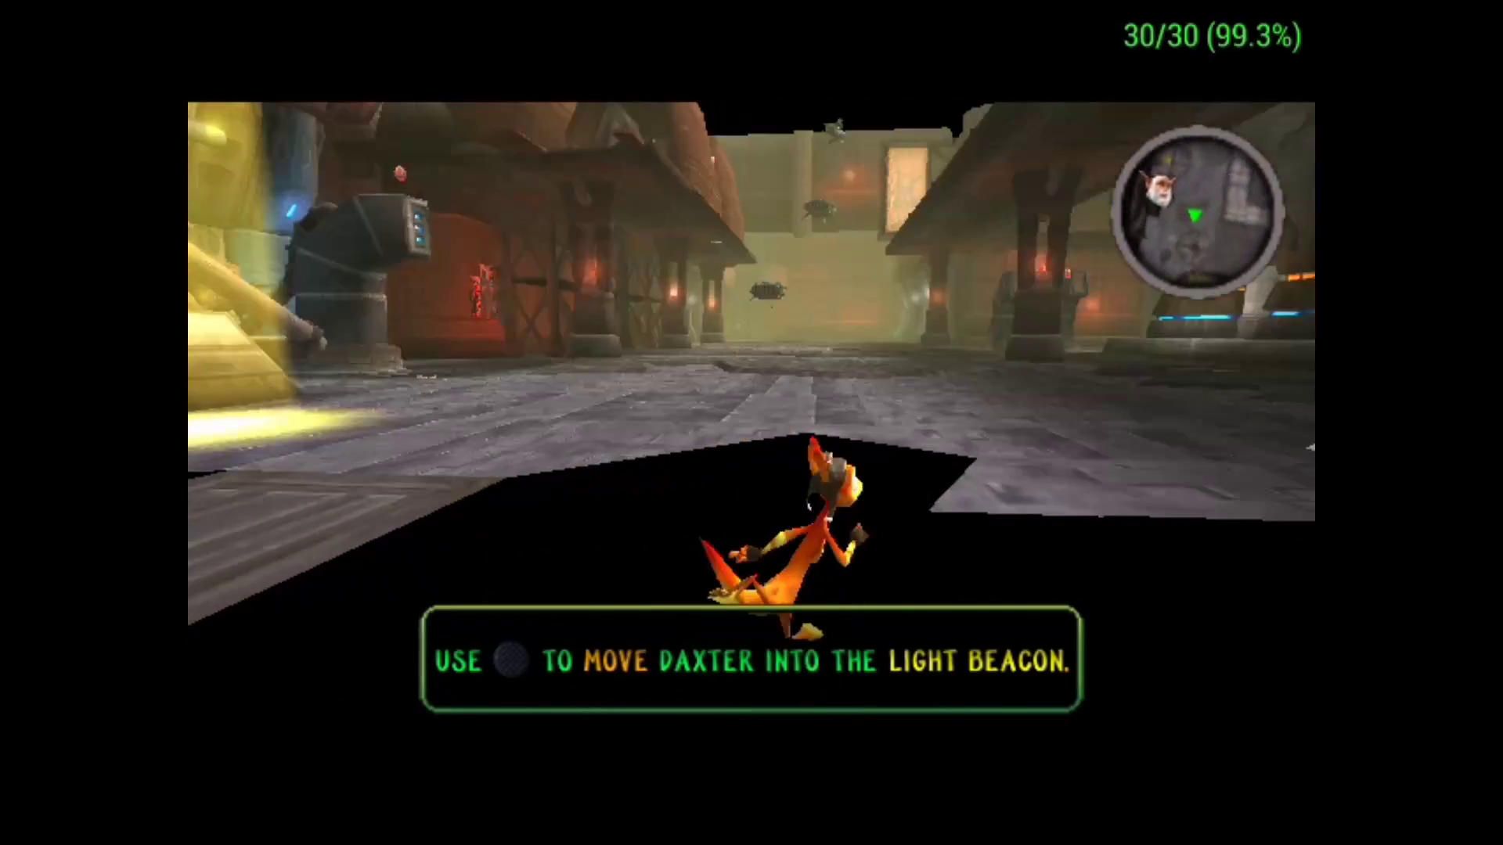
key(Escape)
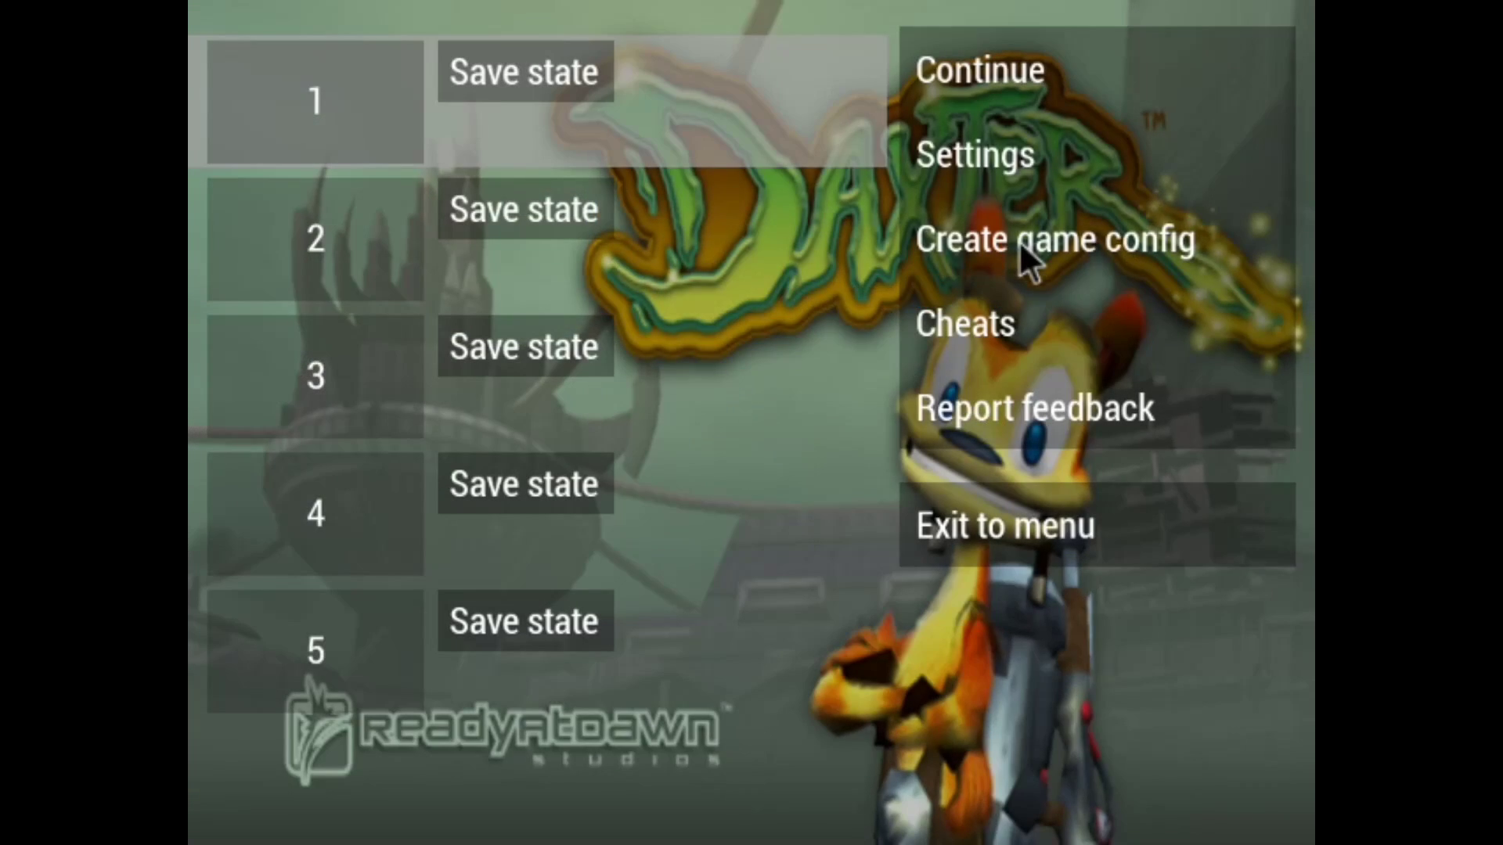
click(1019, 240)
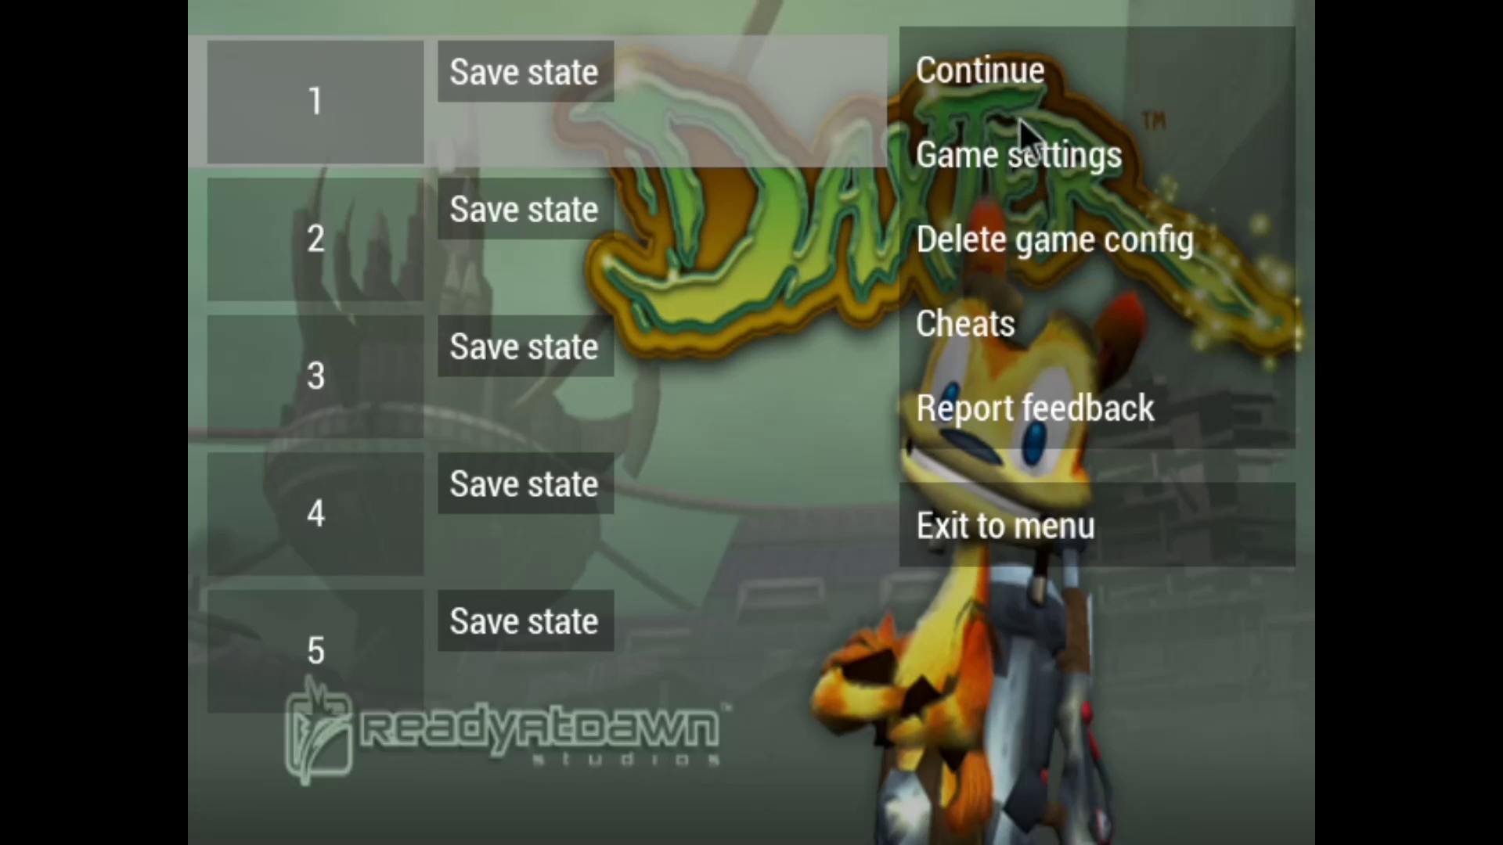
click(1019, 155)
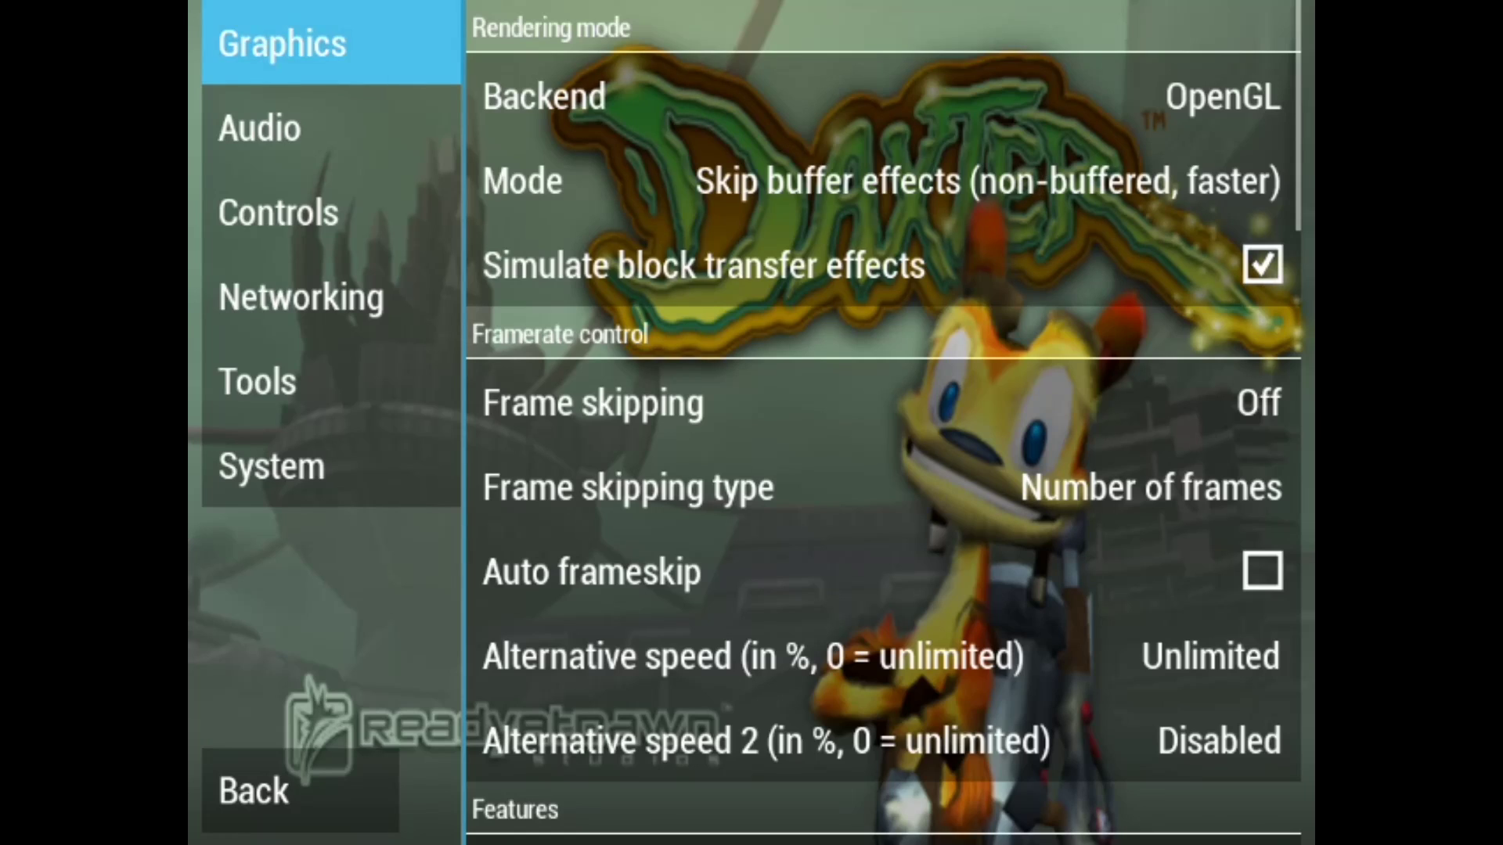
Step: Set Frame skipping to 1 and turn on Auto frameskip
key(Right)
key(Down)
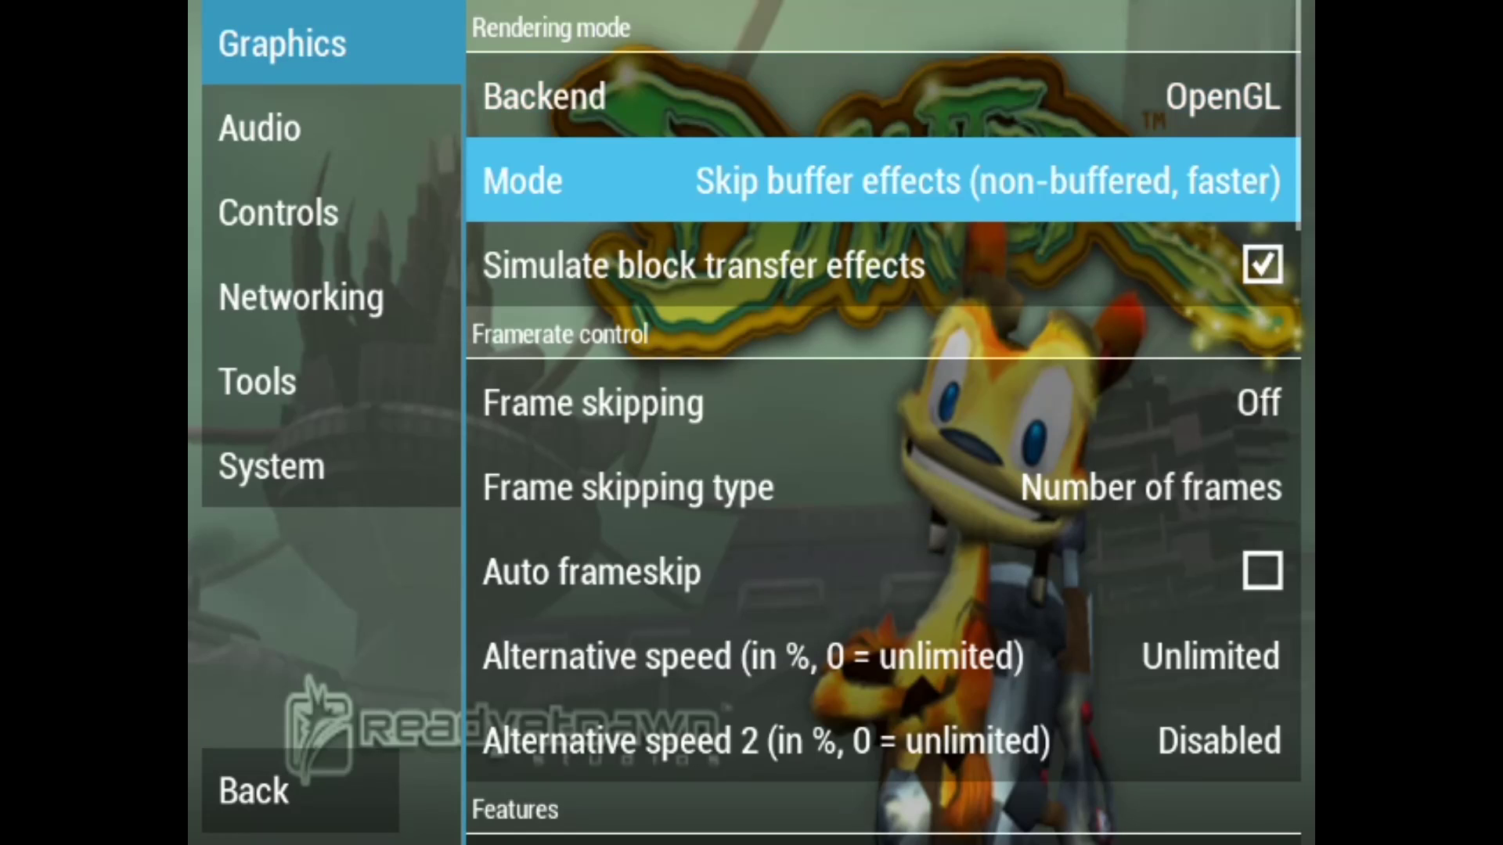
key(Down)
key(Down)
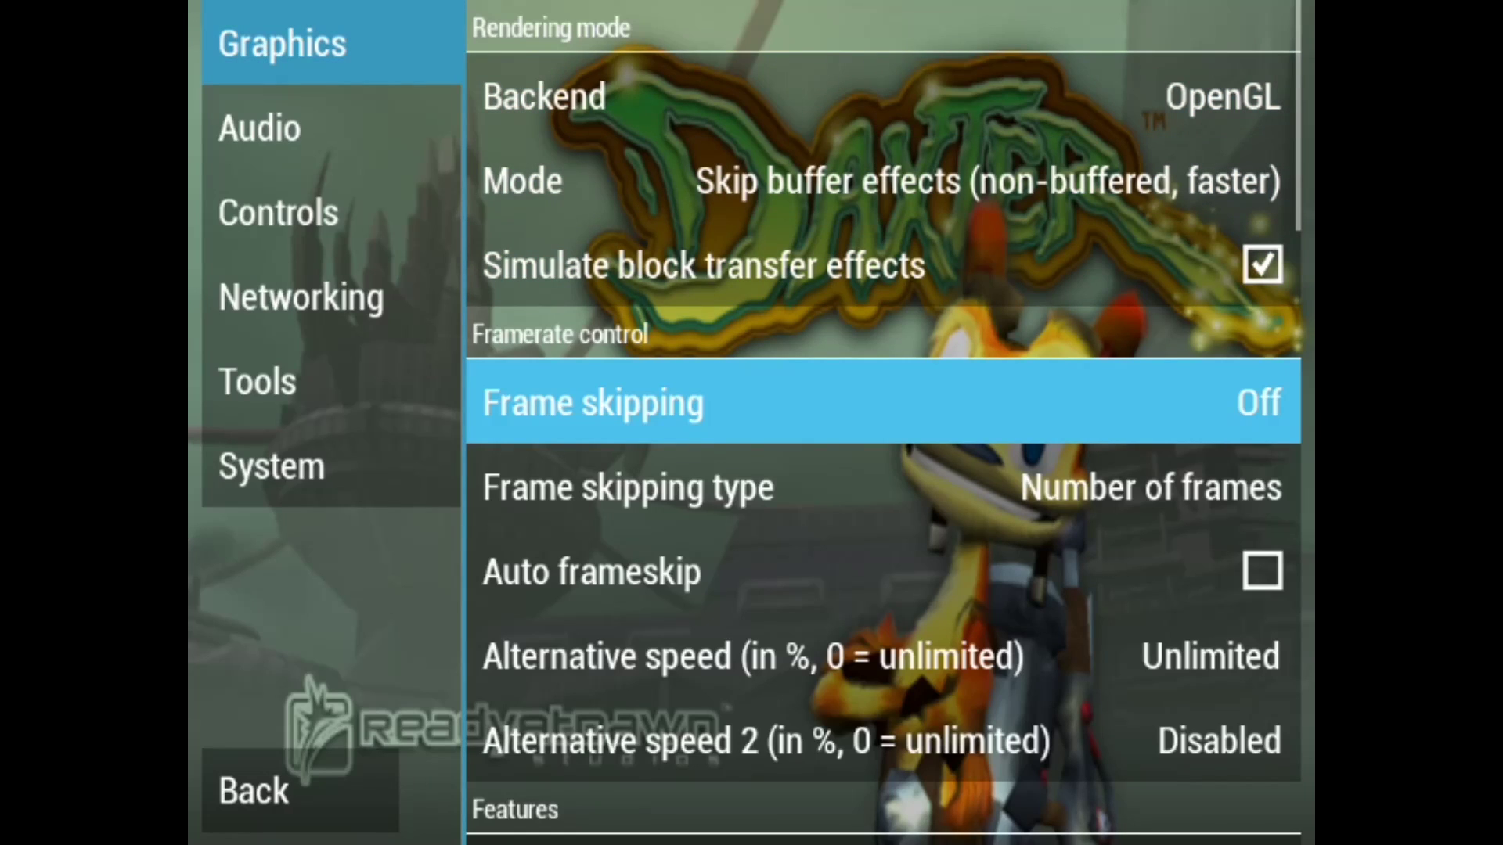
key(Return)
key(Down)
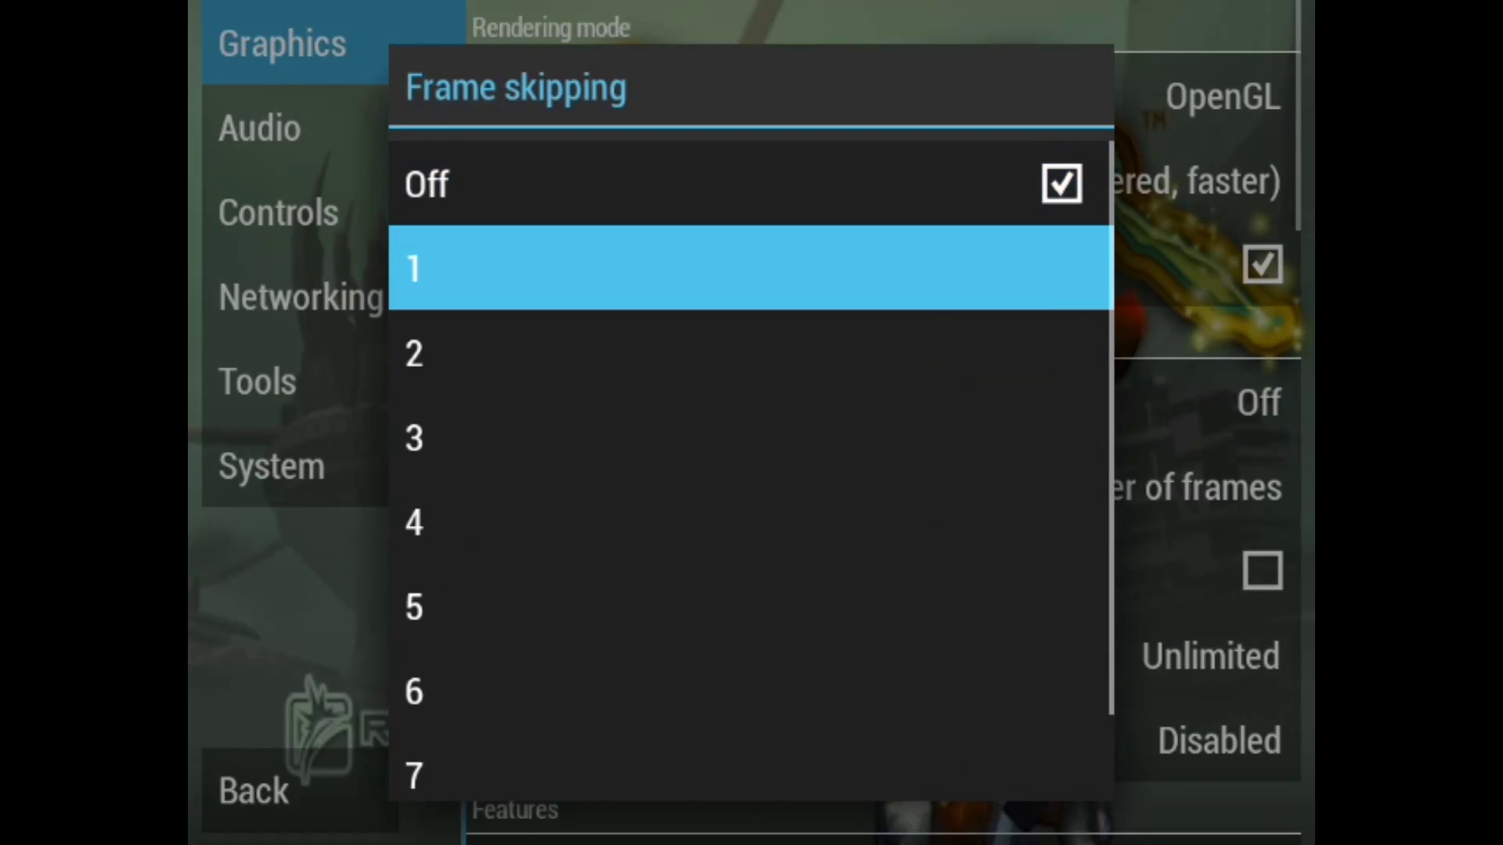
key(Return)
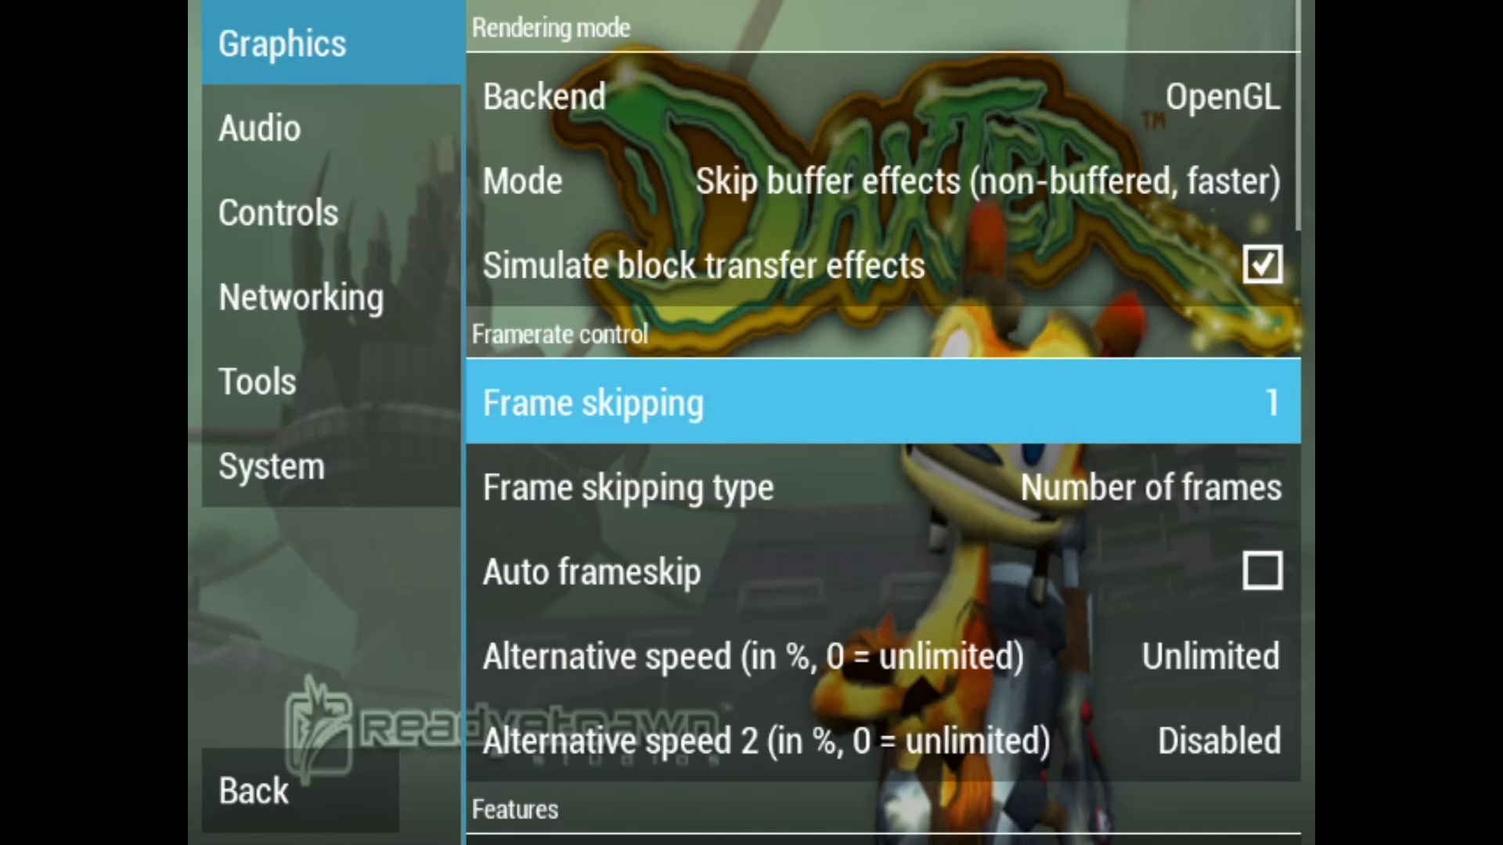
key(Down)
key(Down)
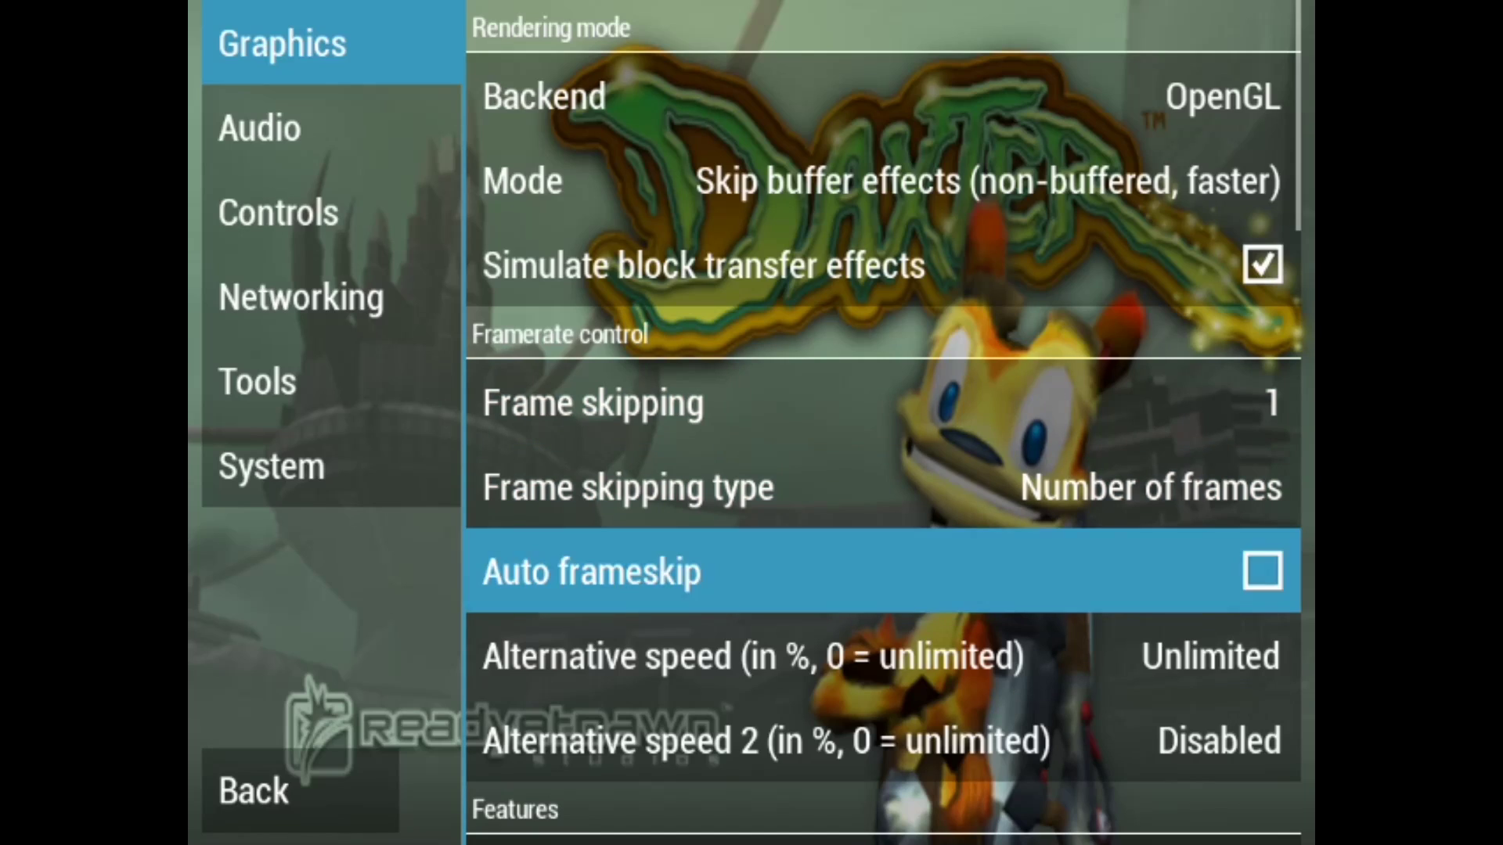
key(Return)
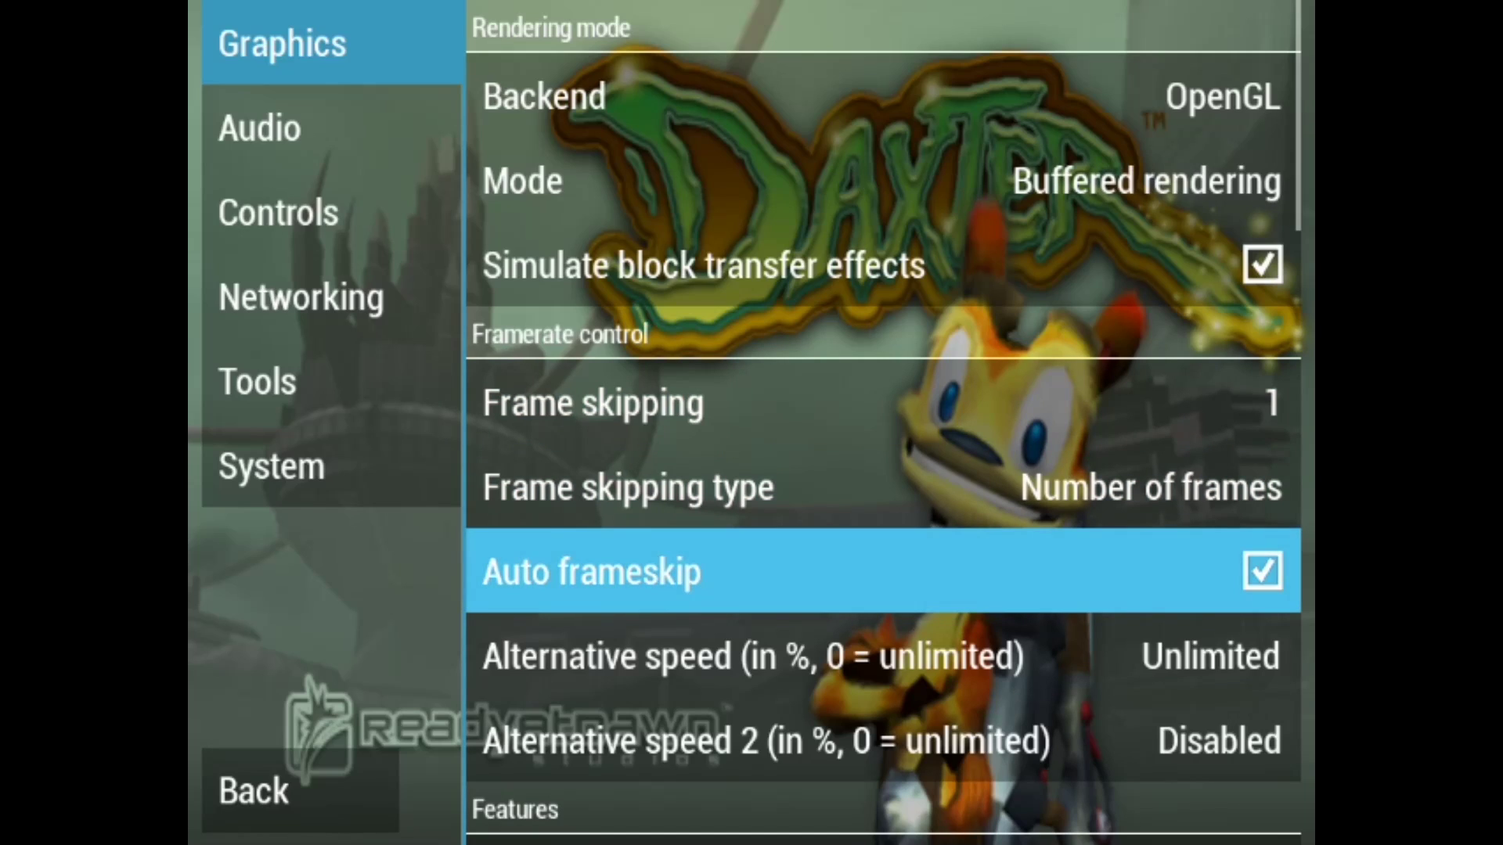
Step: Pick a different Display resolution (HW scaler) value
key(Down)
key(Down)
key(Down)
key(Down)
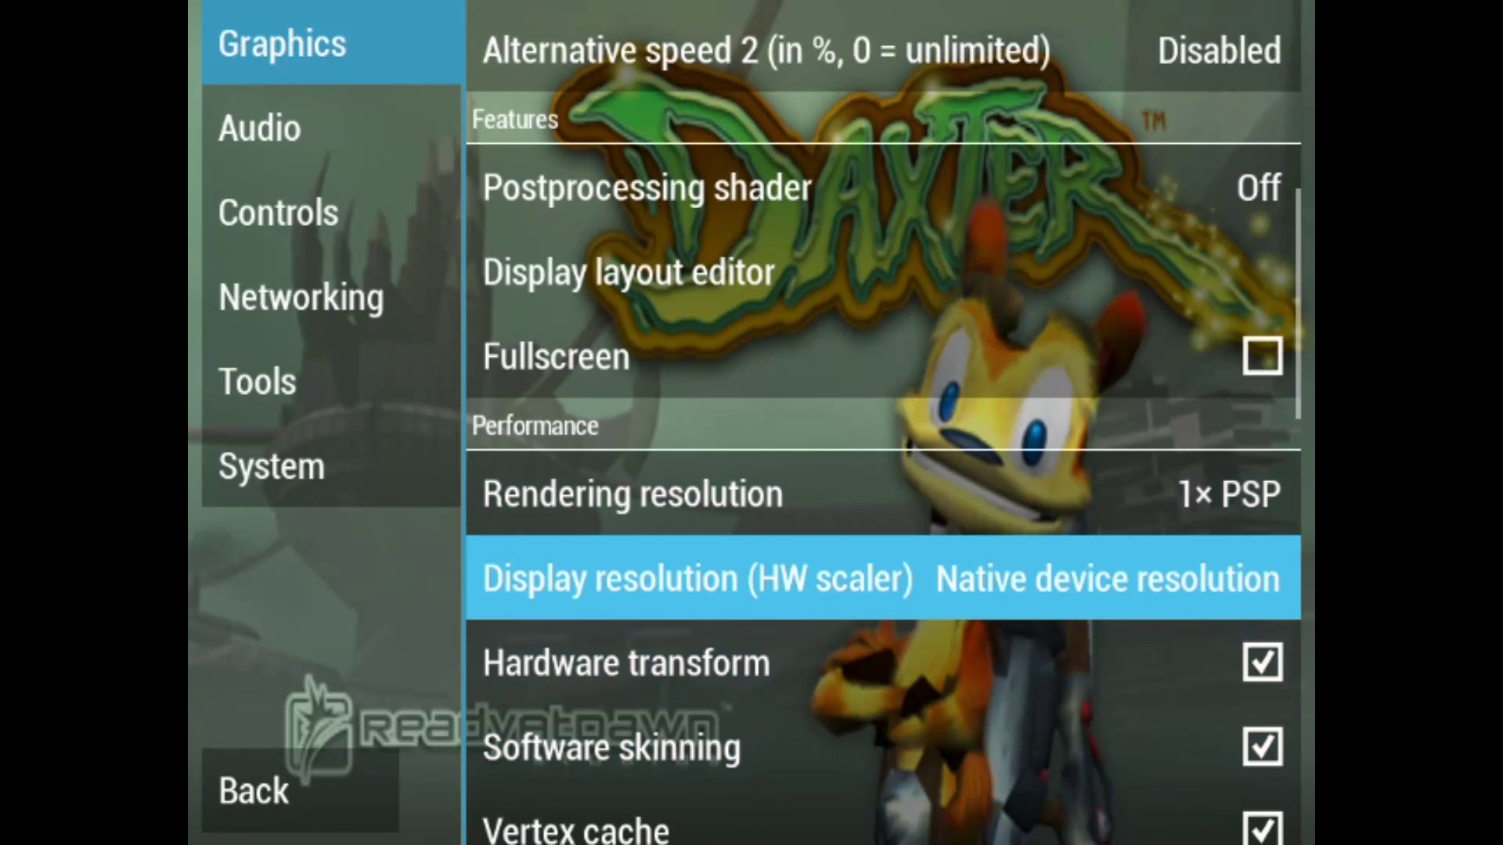
key(Return)
key(Down)
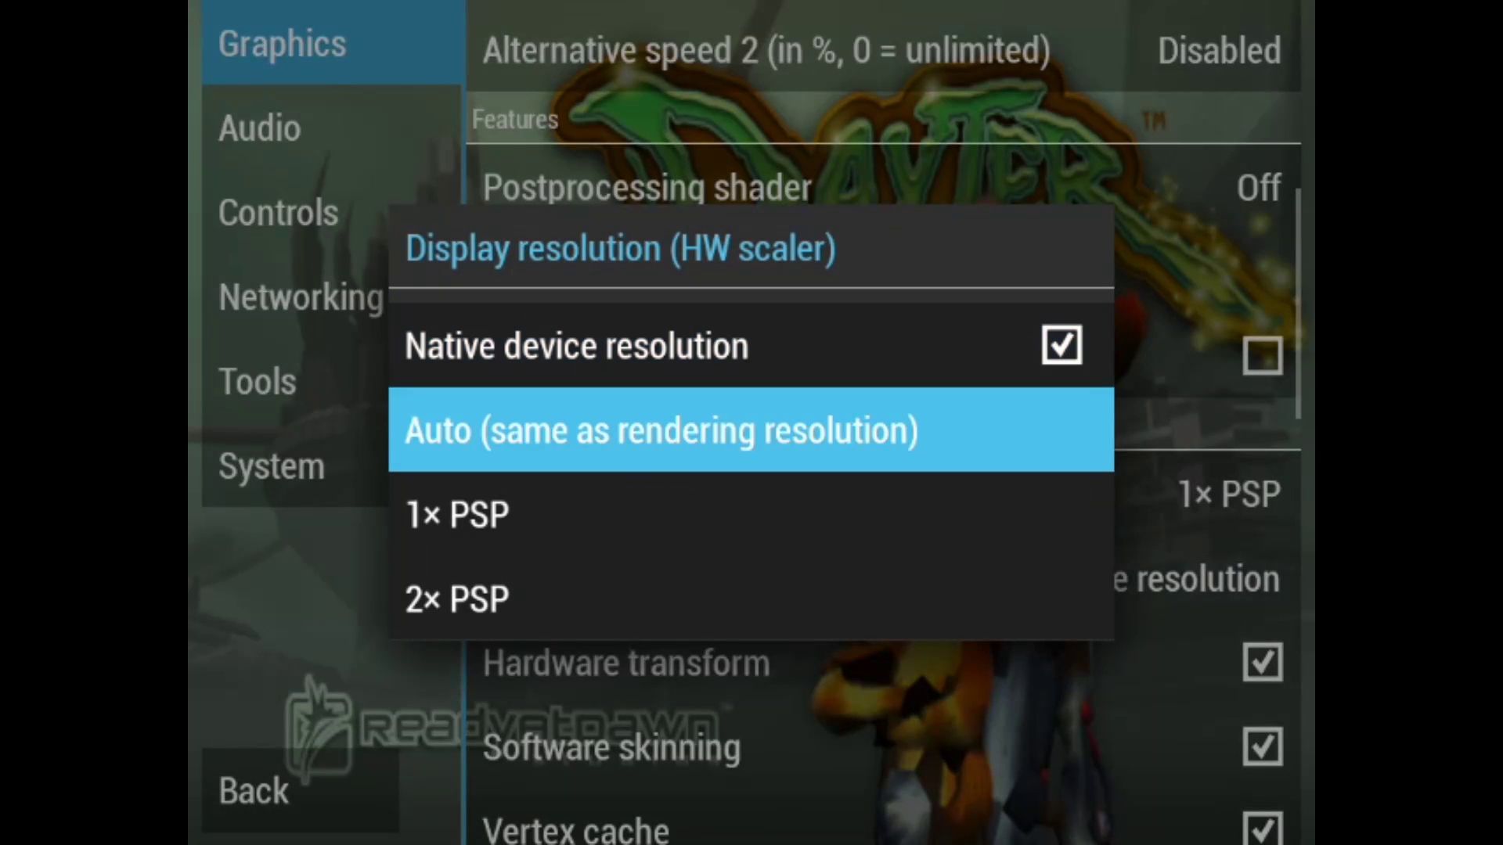
key(Down)
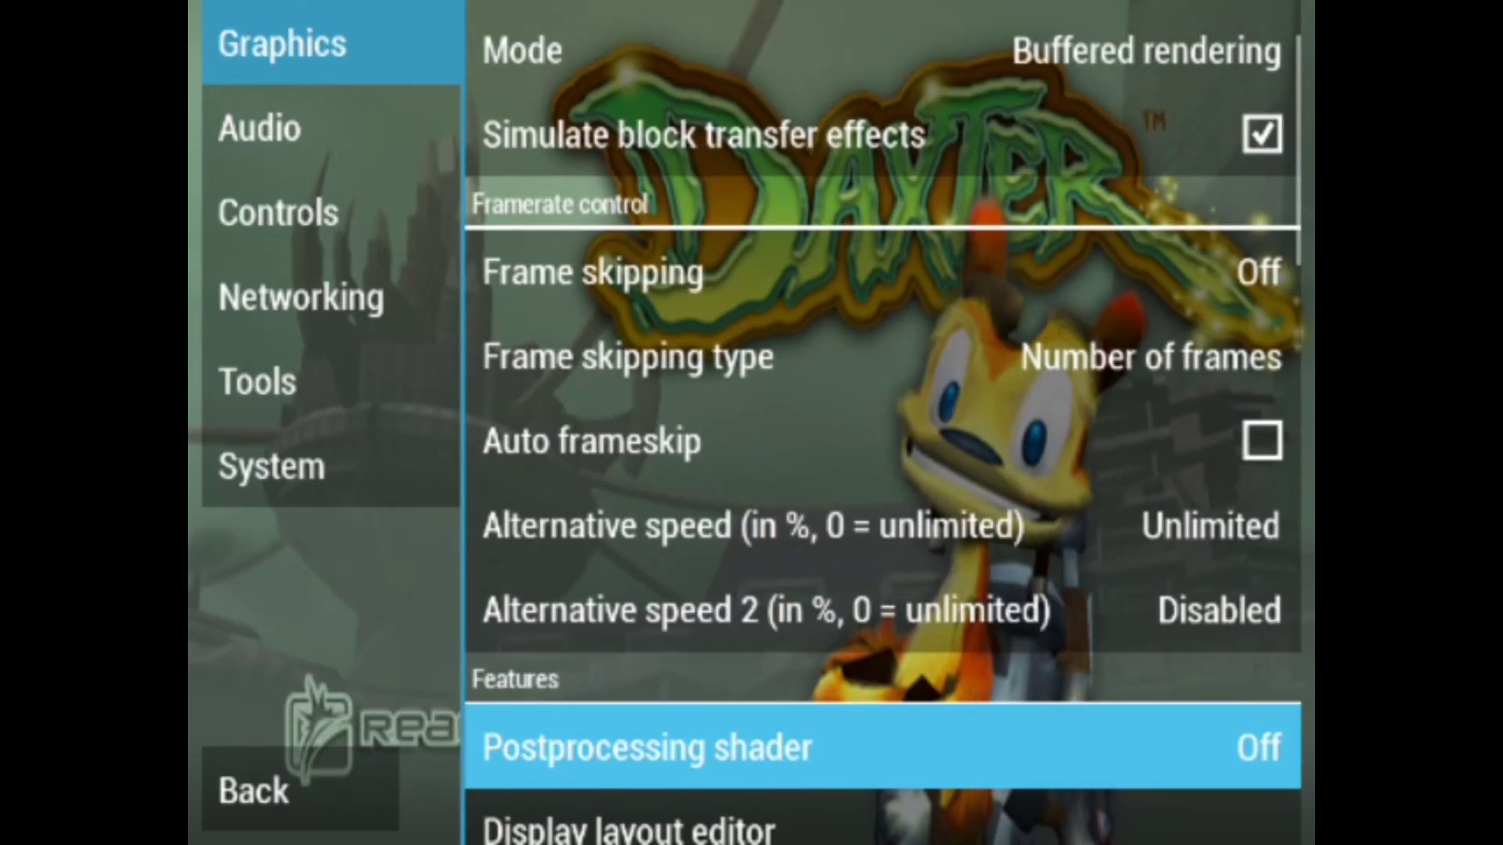
Step: Switch Daxter's screen scaling to Stretching in the Display layout editor
key(Down)
key(Down)
key(Up)
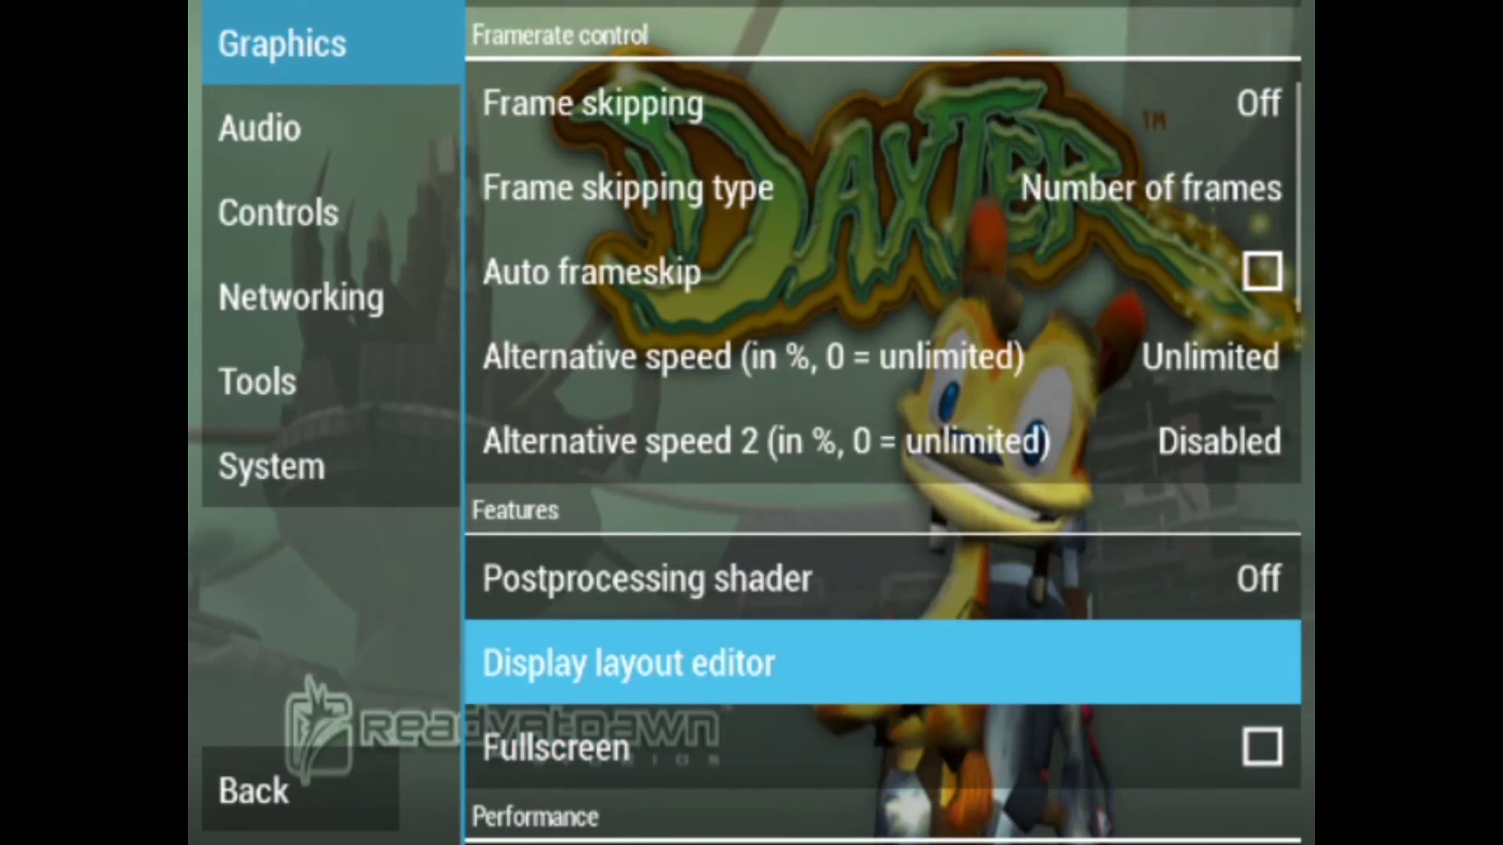
key(Return)
click(904, 790)
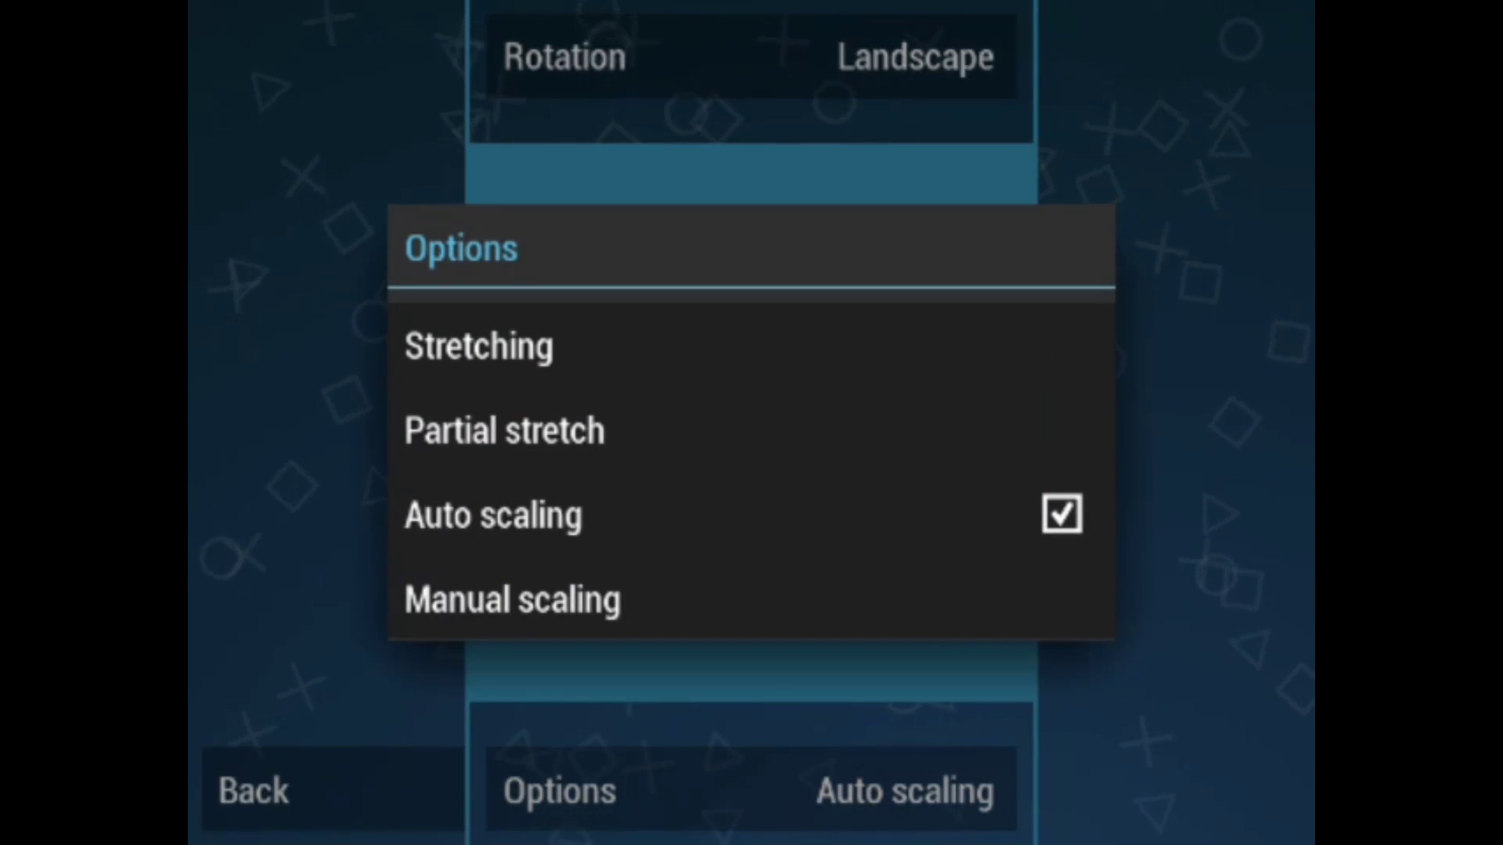
key(Down)
key(Return)
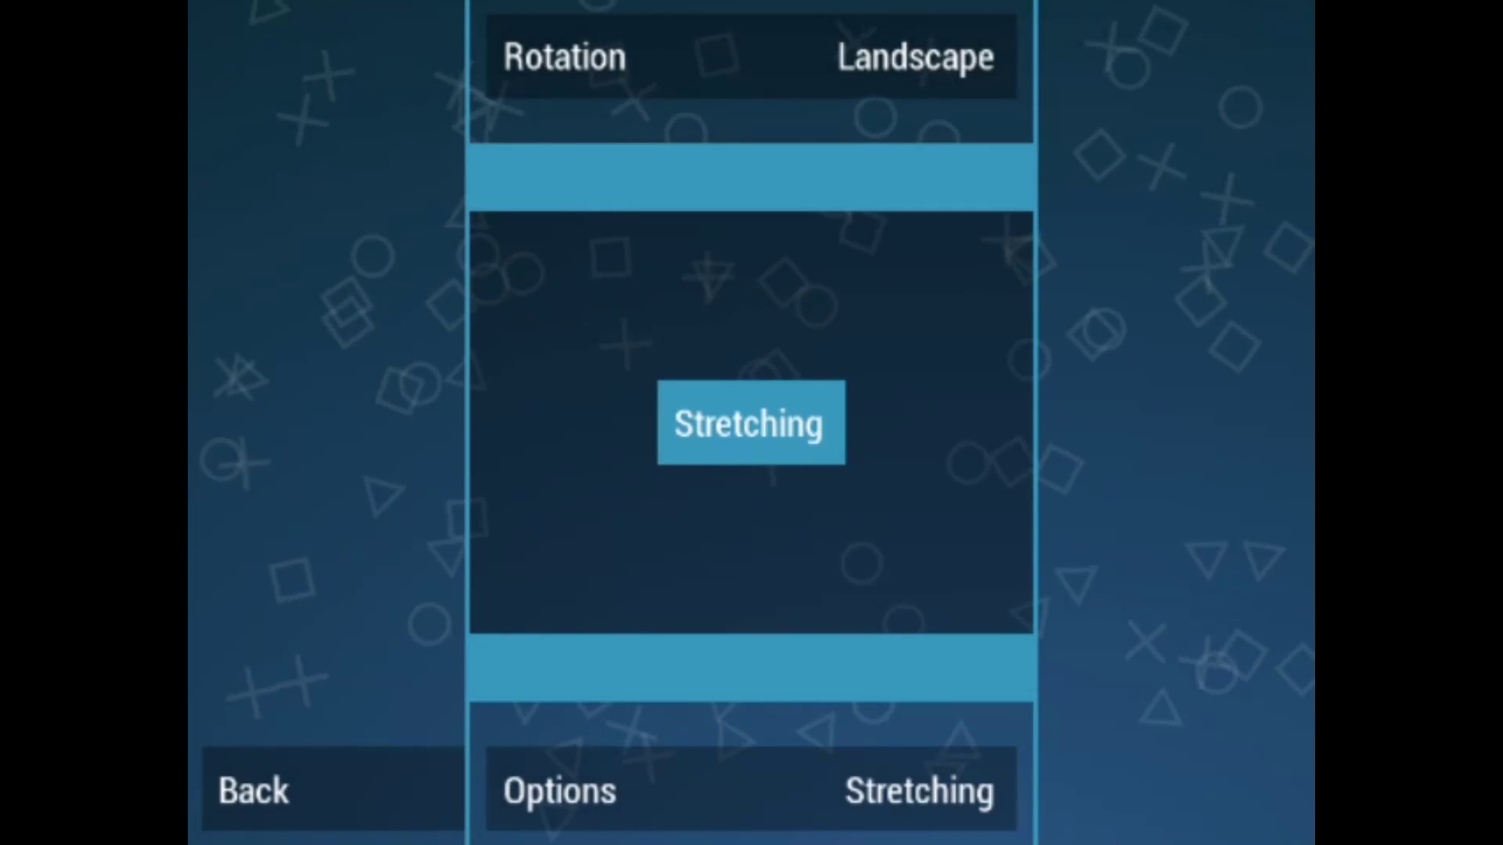
Step: Exit the layout editor and Game settings, then continue playing Daxter
key(Escape)
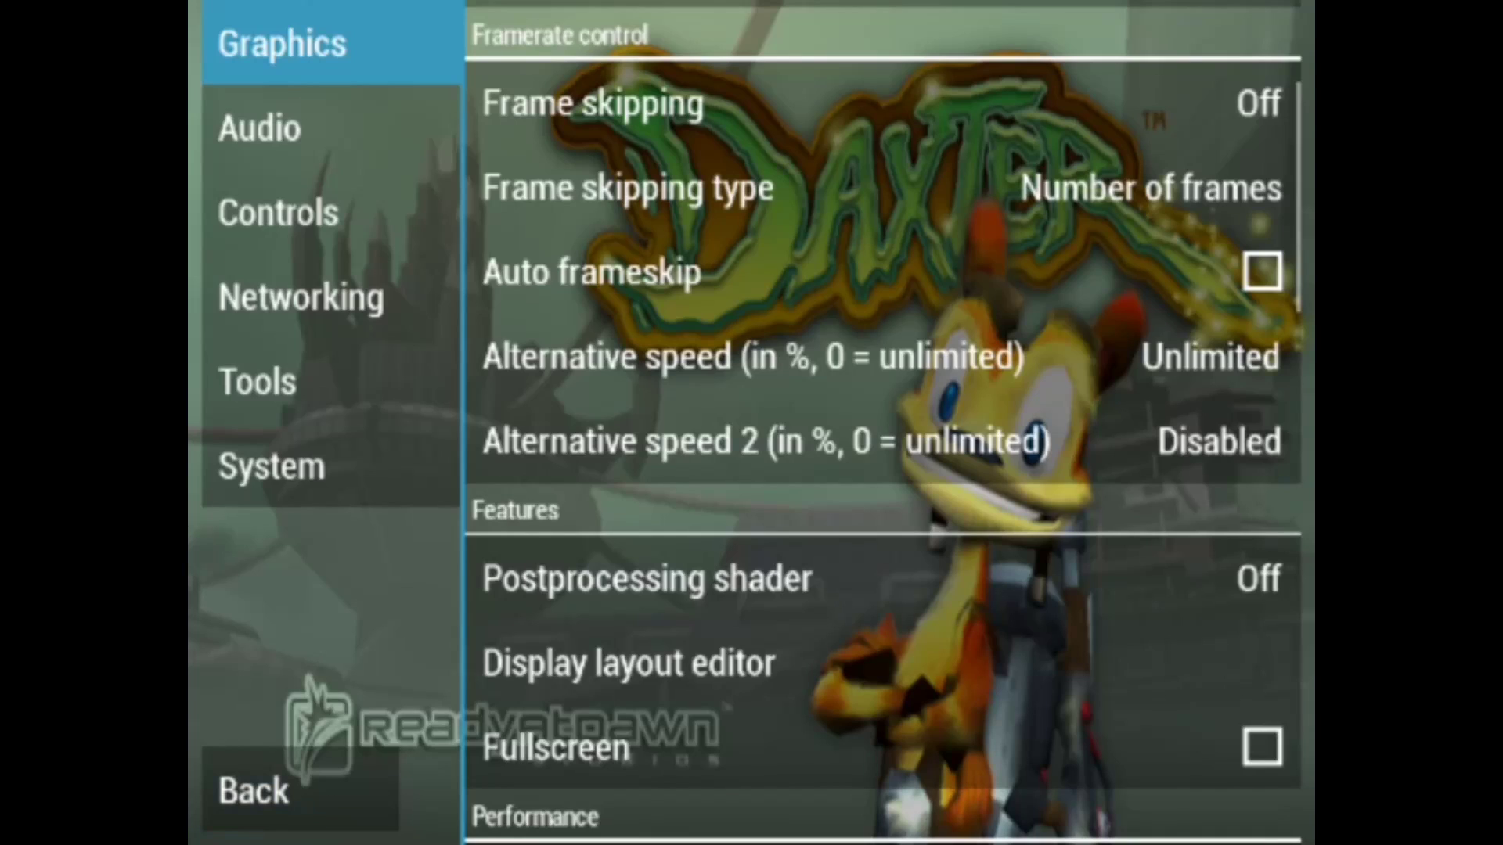
key(Down)
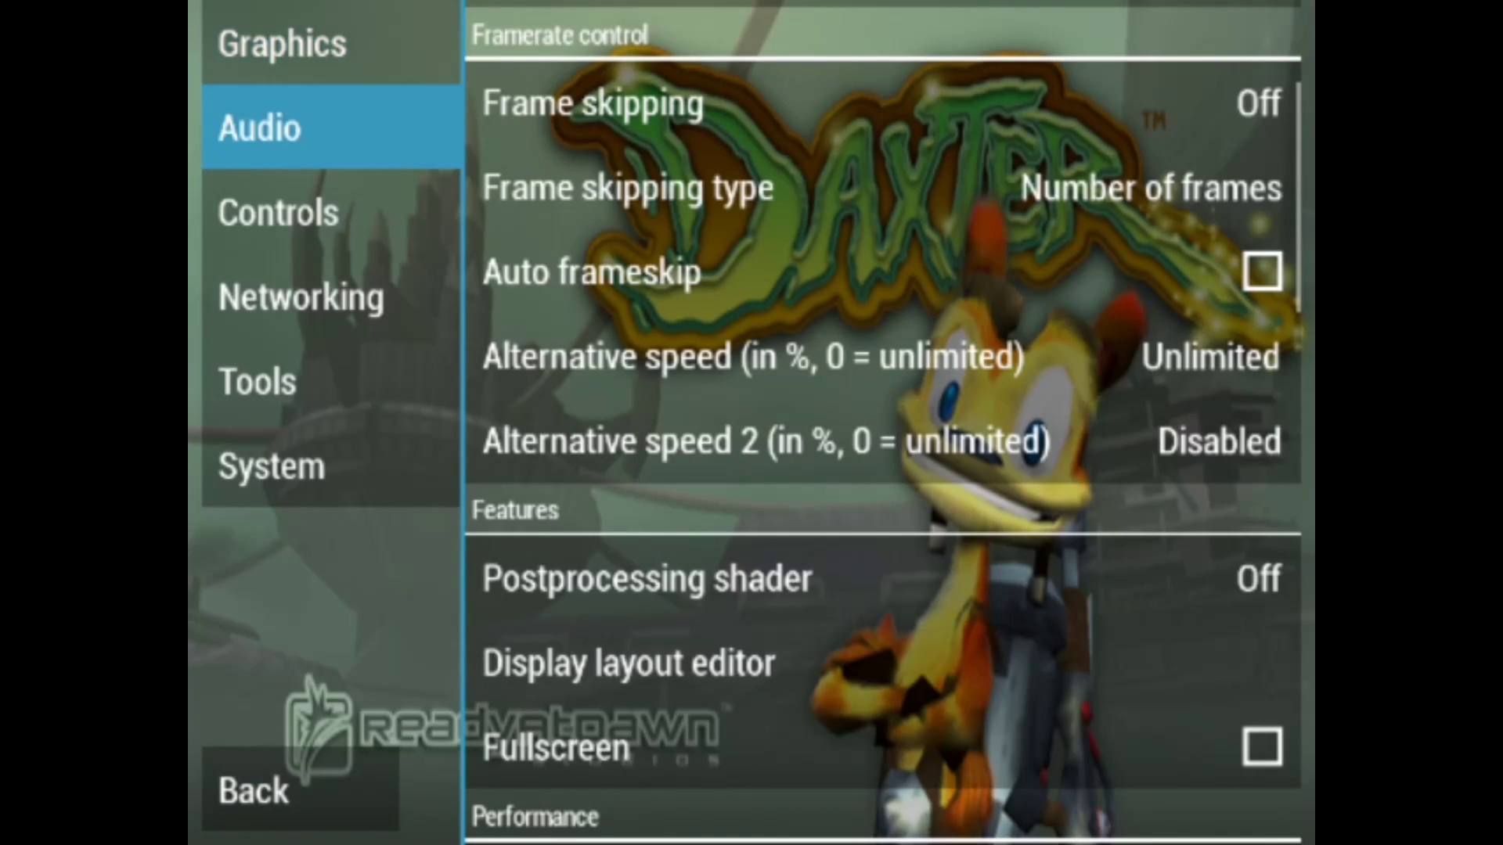
key(Escape)
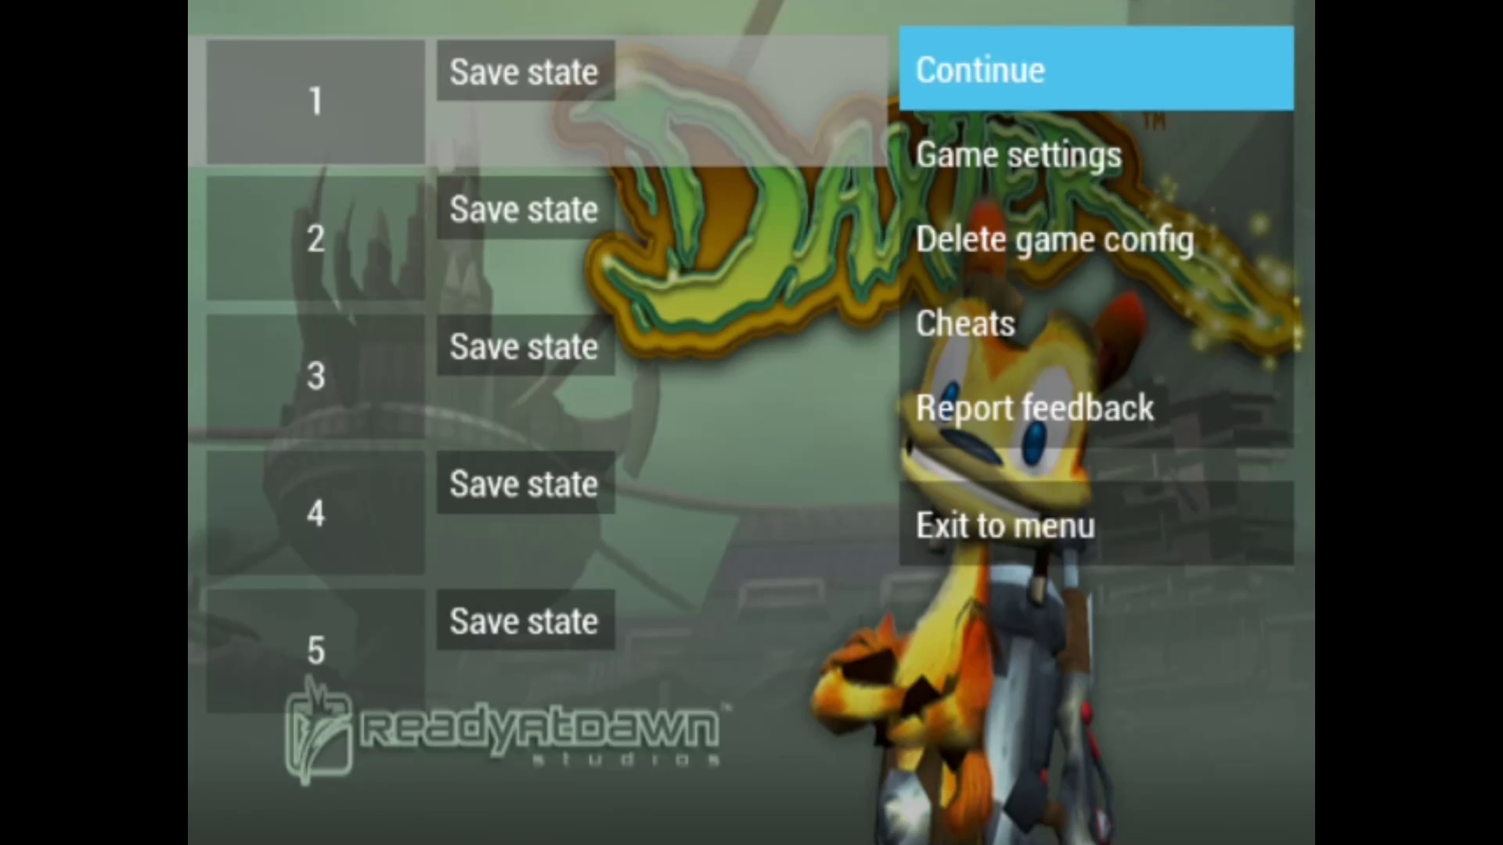
key(Return)
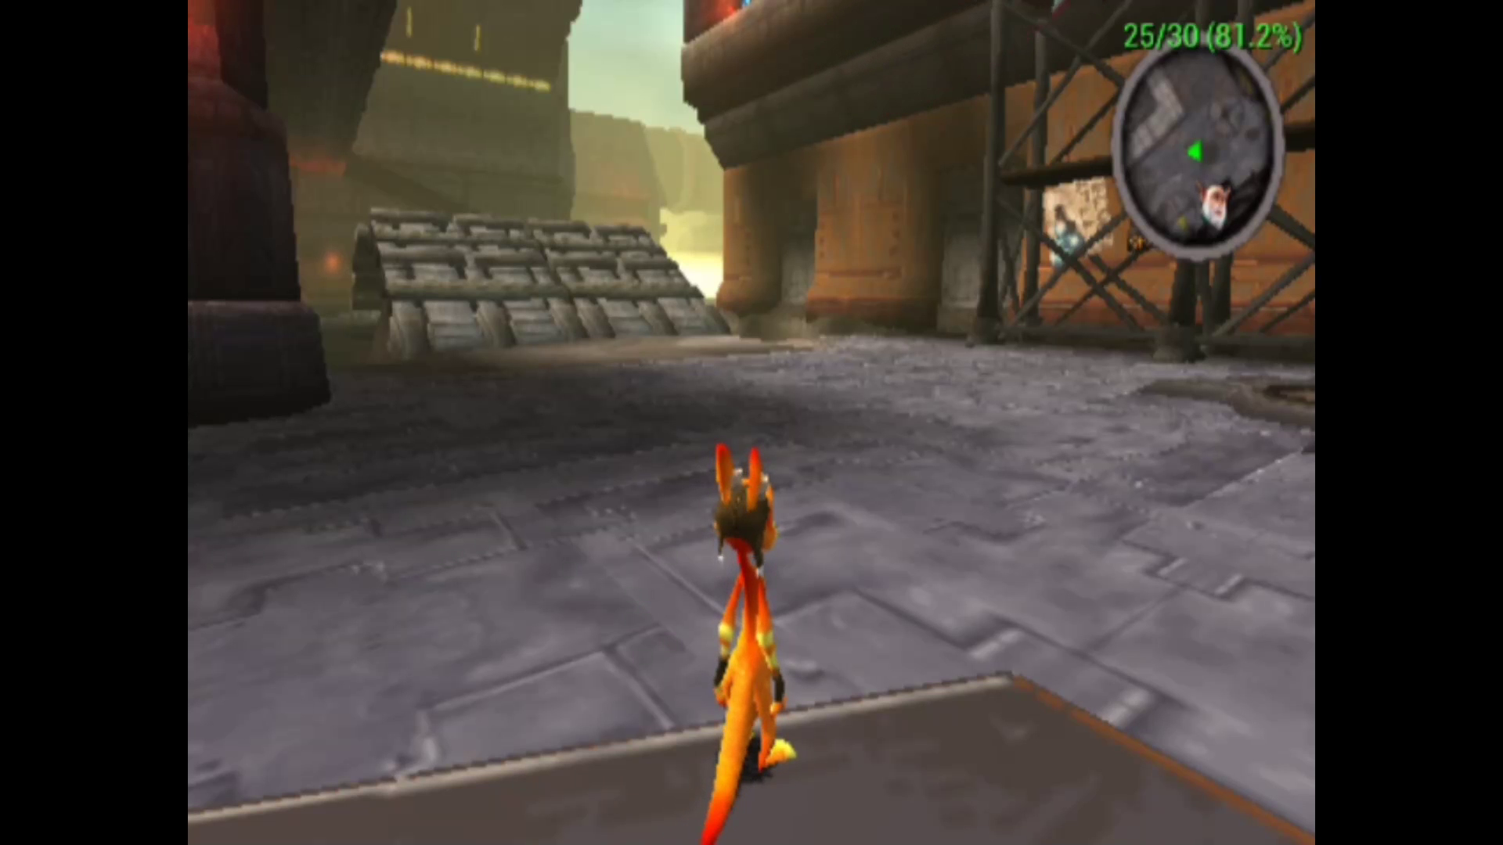
key(Down)
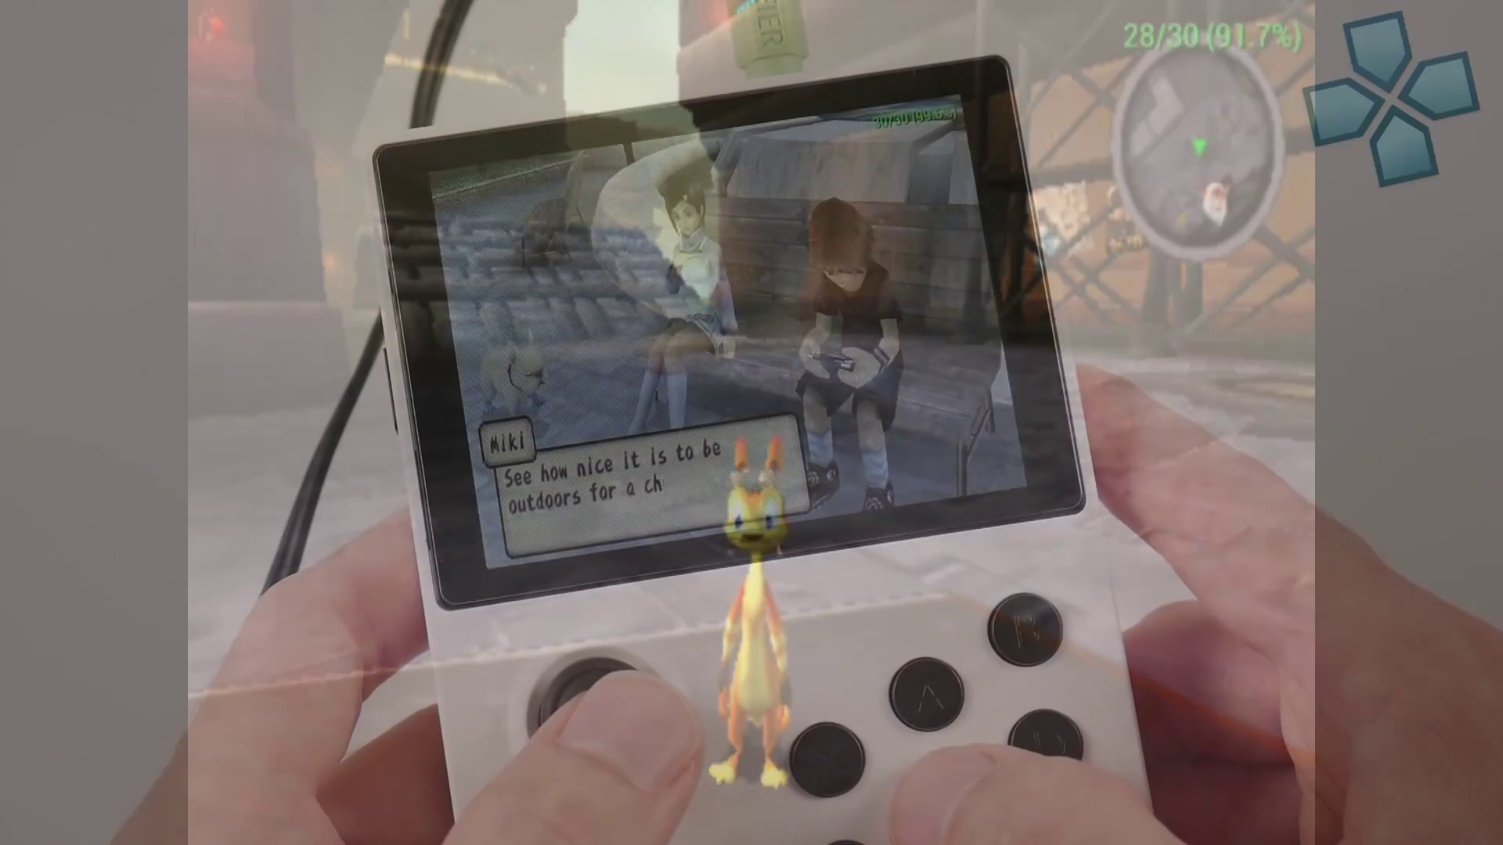